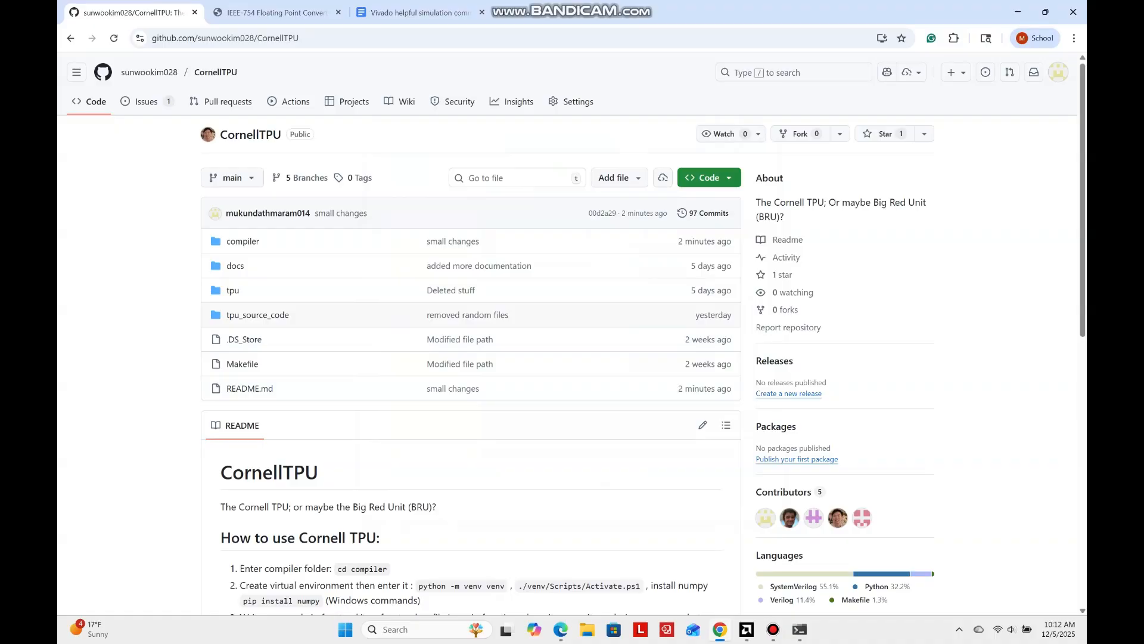
Bring up PowerShell in the CornellTPU_demo folder and copy the CornellTPU repository's clone URL from GitHub.
click(800, 629)
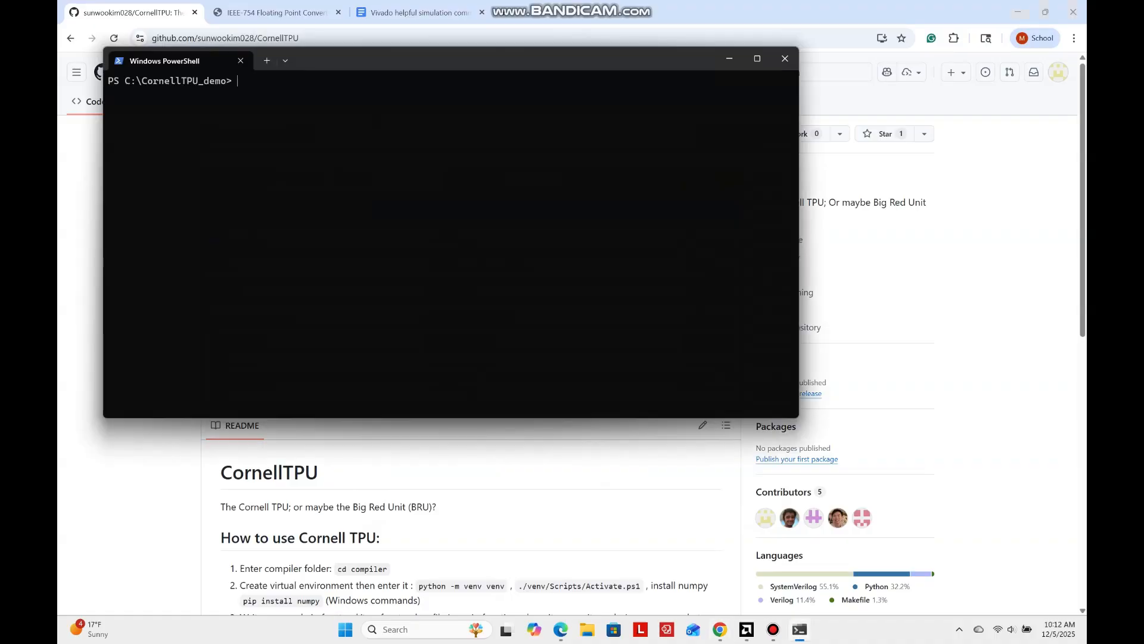
drag(448, 61, 619, 215)
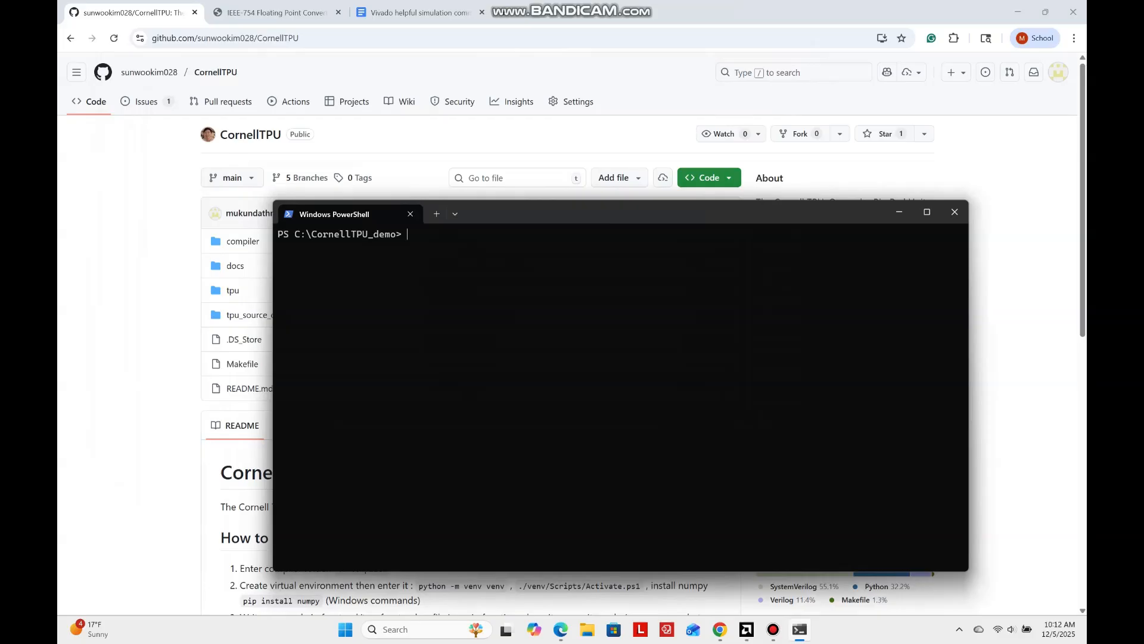
click(608, 146)
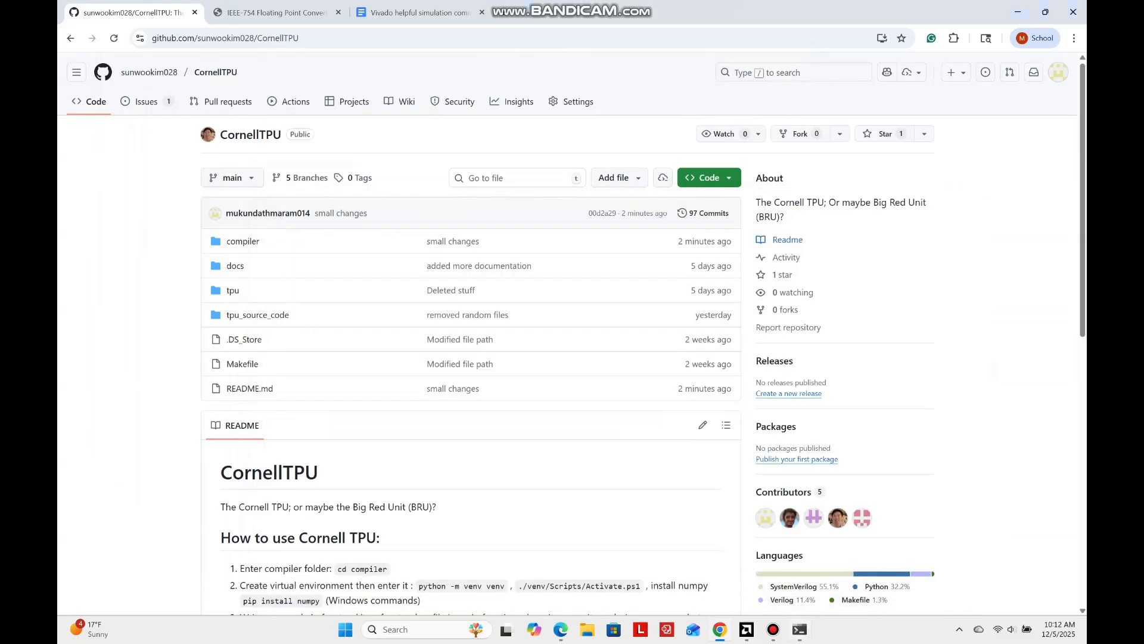
click(709, 178)
click(722, 284)
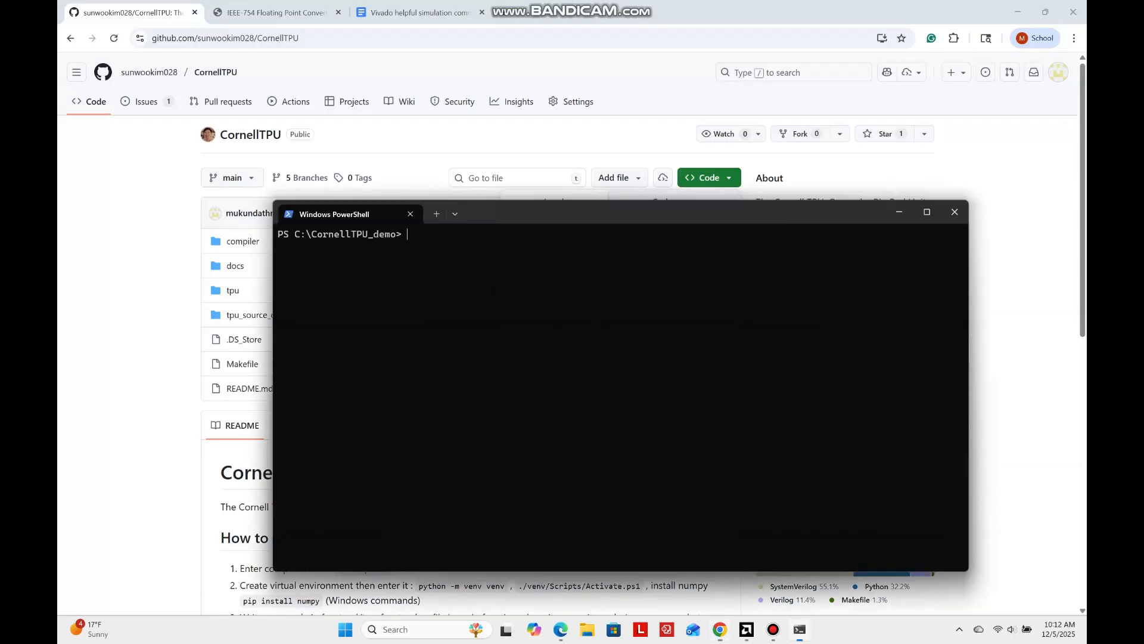
Clone the CornellTPU repository into the CornellTPU_demo folder with git clone and the copied URL in PowerShell.
click(800, 629)
text(git clone)
key(ctrl+v)
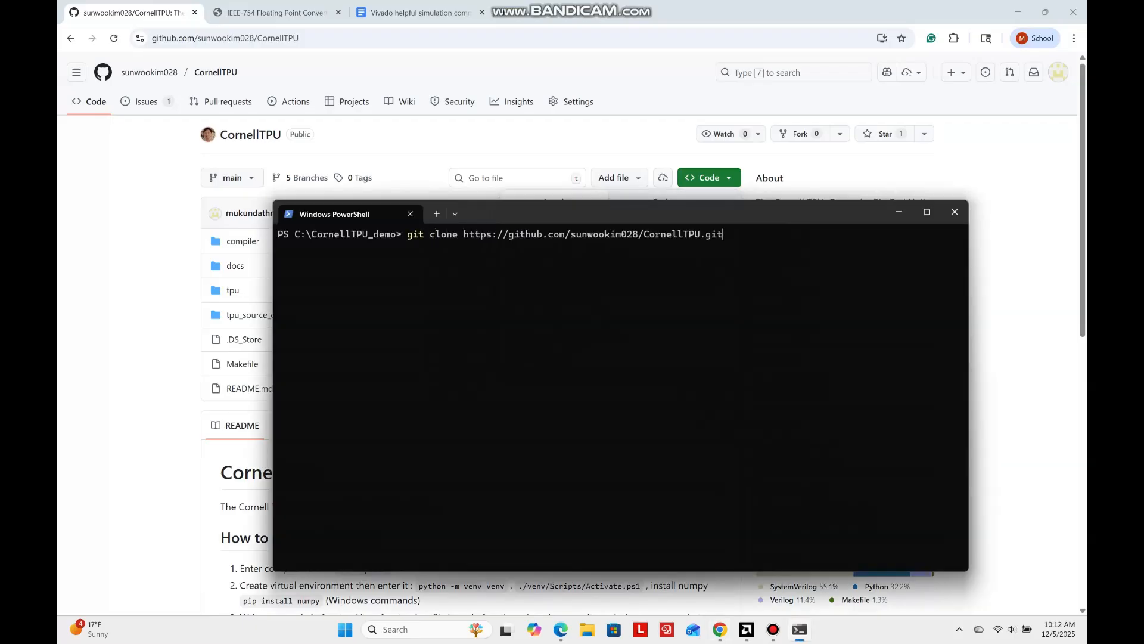
key(Return)
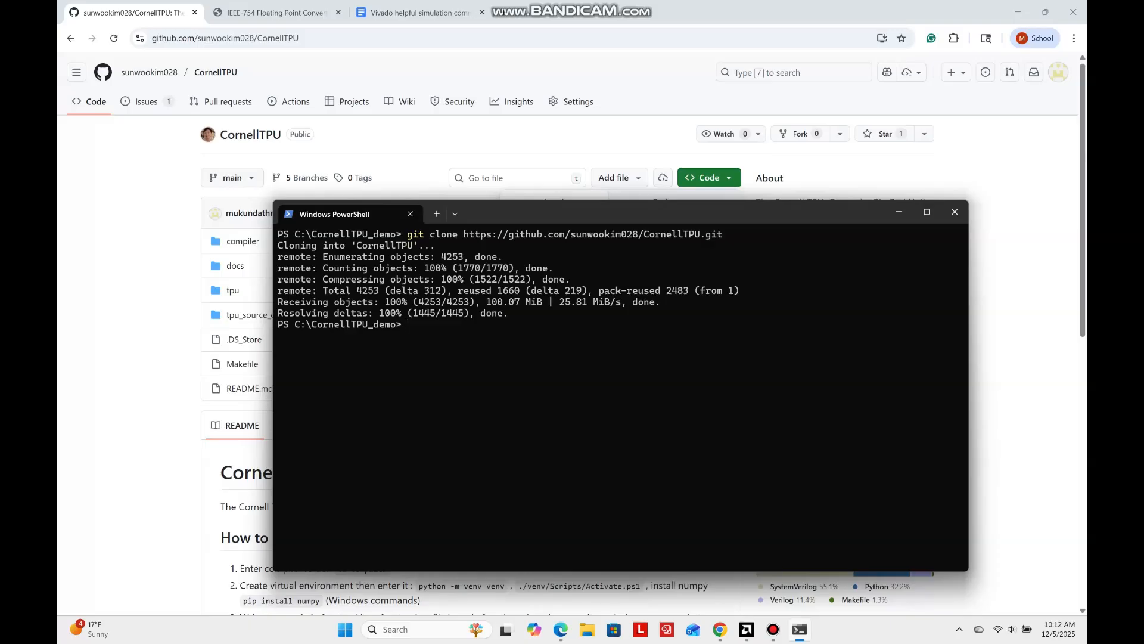
text(cd Comp)
key(BackSpace)
key(BackSpace)
key(BackSpace)
key(BackSpace)
key(BackSpace)
key(BackSpace)
key(BackSpace)
List the contents of CornellTPU_demo and change into the CornellTPU\compiler directory.
text(ls)
key(Return)
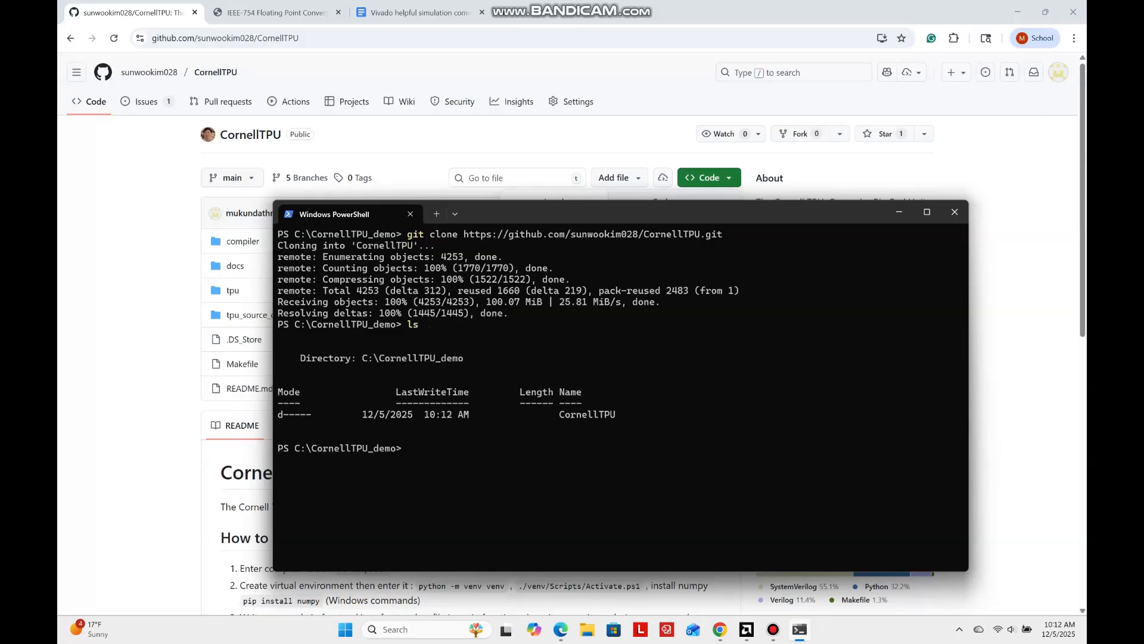
text(cd Cor)
key(Tab)
key(Return)
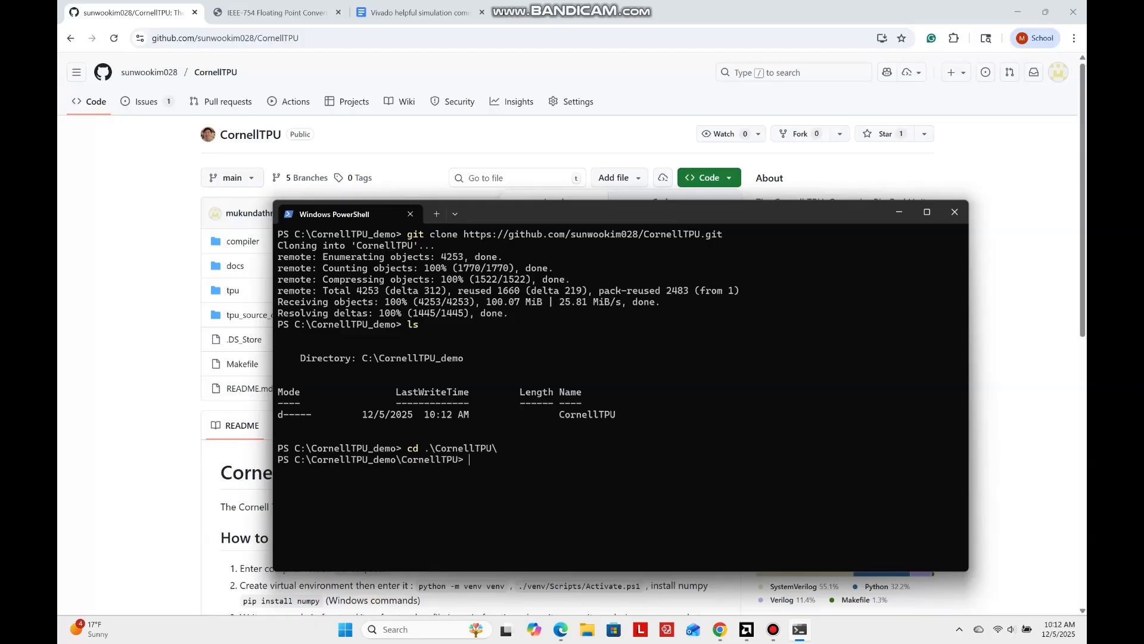
text(cd com)
key(Tab)
key(Return)
Clear the terminal and open the compiler folder in Visual Studio Code.
text(clear)
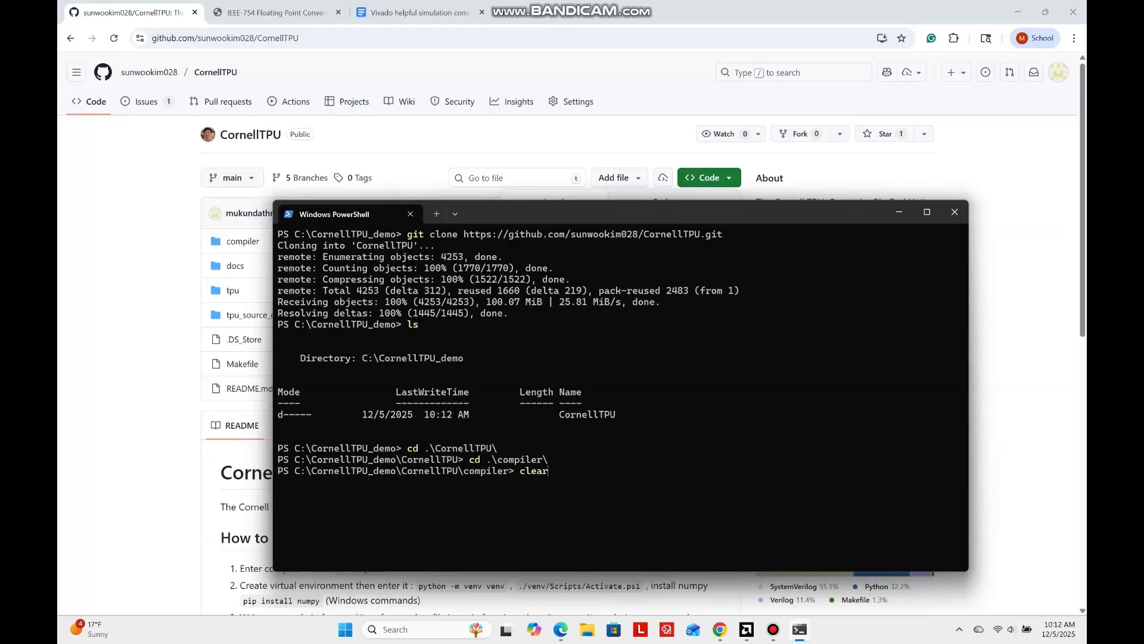
key(Return)
text(code .)
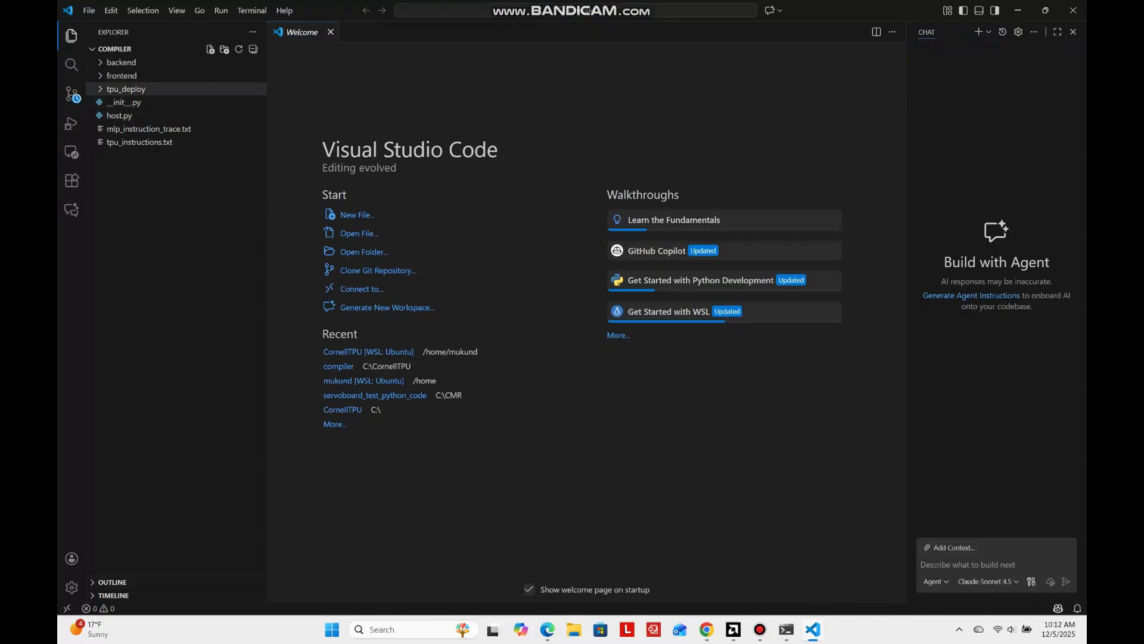
Open tpu_frontend.py from the frontend folder and go to the test code in its main block.
click(122, 75)
click(139, 169)
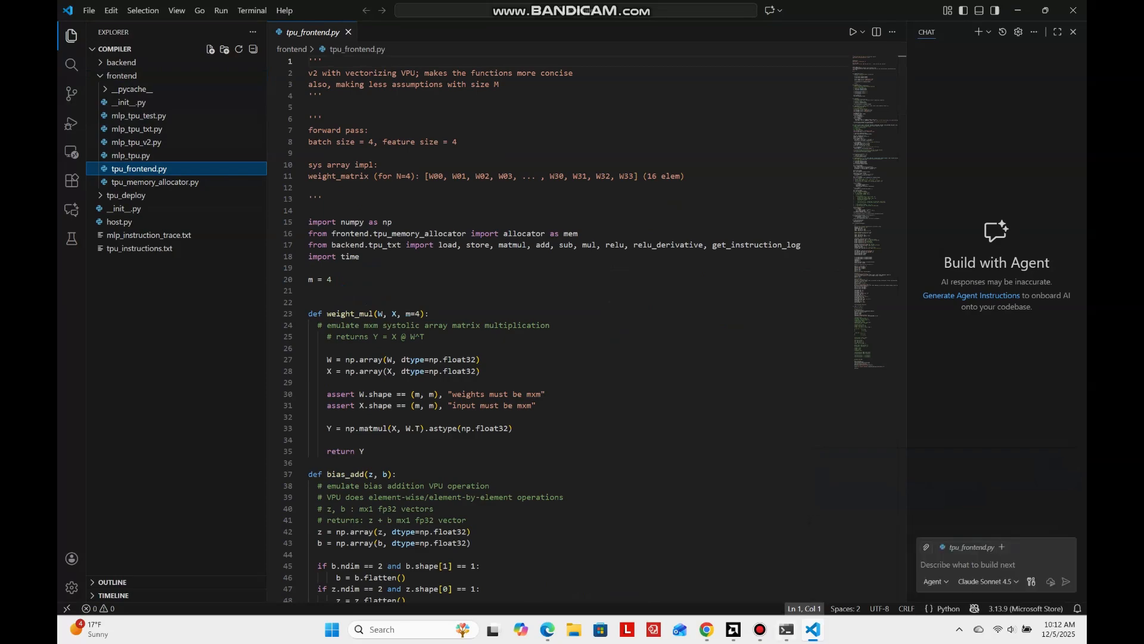
click(431, 314)
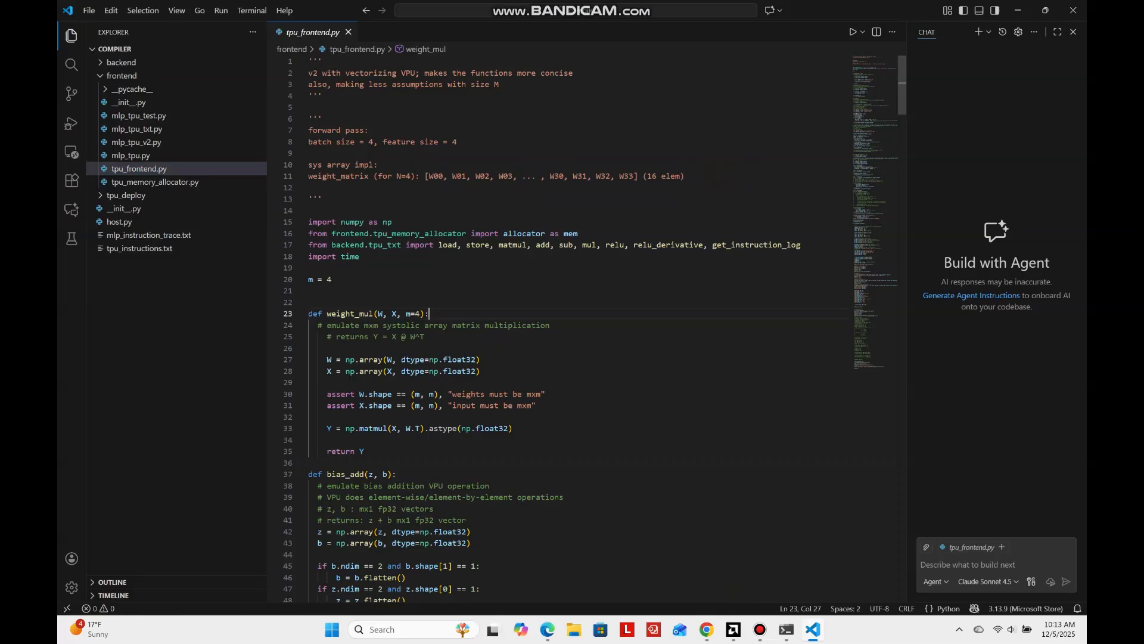
scroll(560, 328, down, 20)
scroll(561, 328, down, 20)
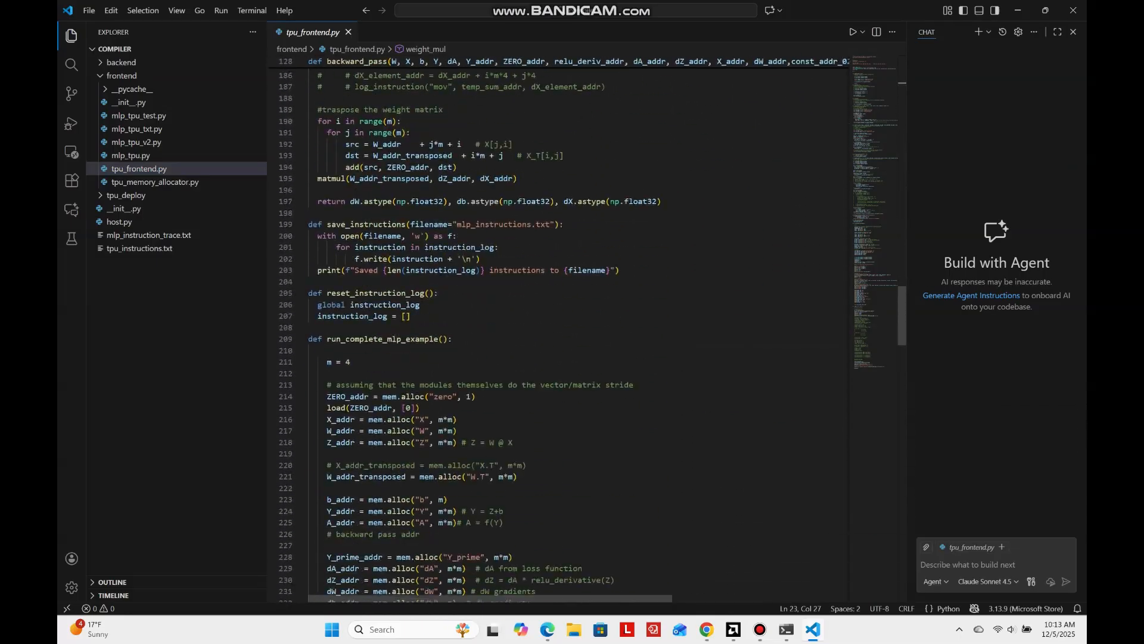
scroll(560, 328, down, 2)
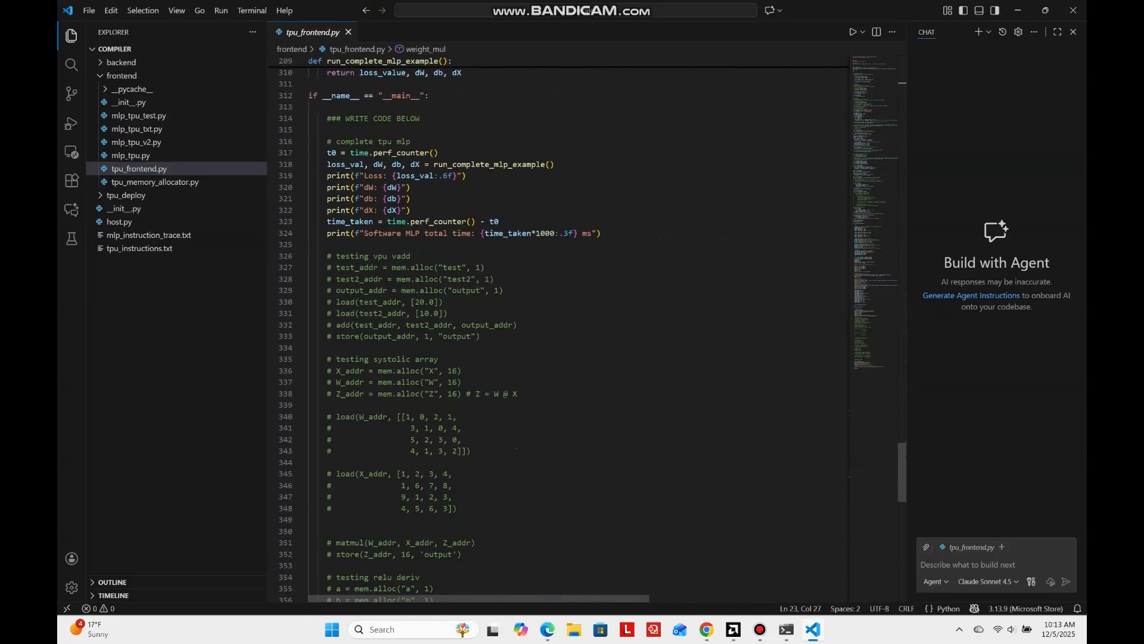
scroll(560, 328, down, 3)
click(454, 362)
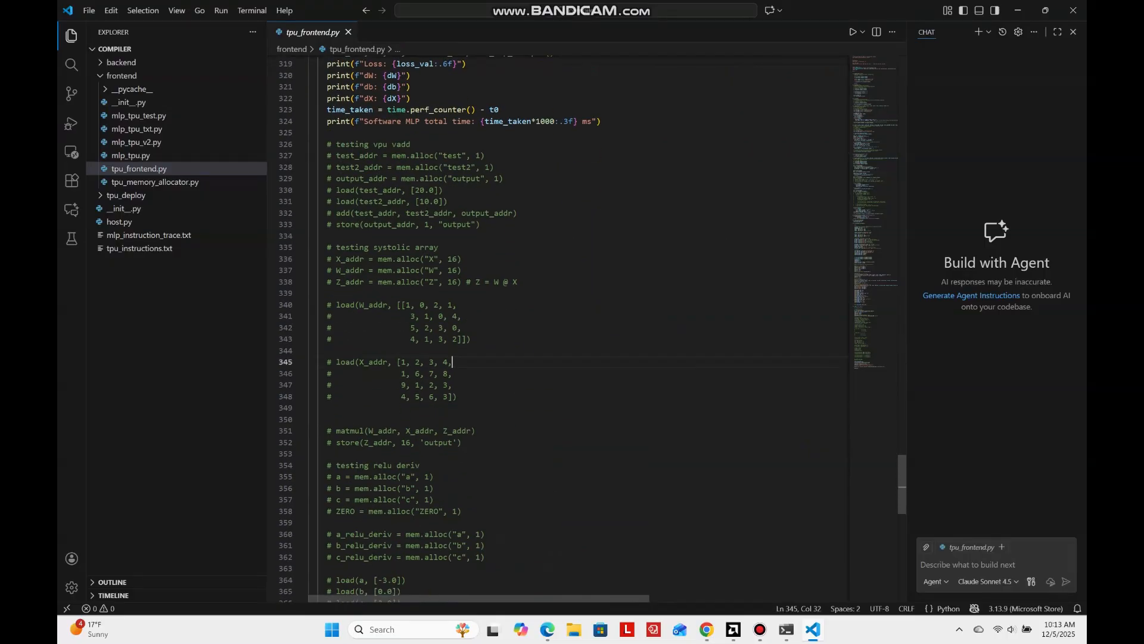
Open an integrated terminal, comment out the complete TPU MLP code on lines 317–324 of tpu_frontend.py, and save the file.
key(ctrl+grave)
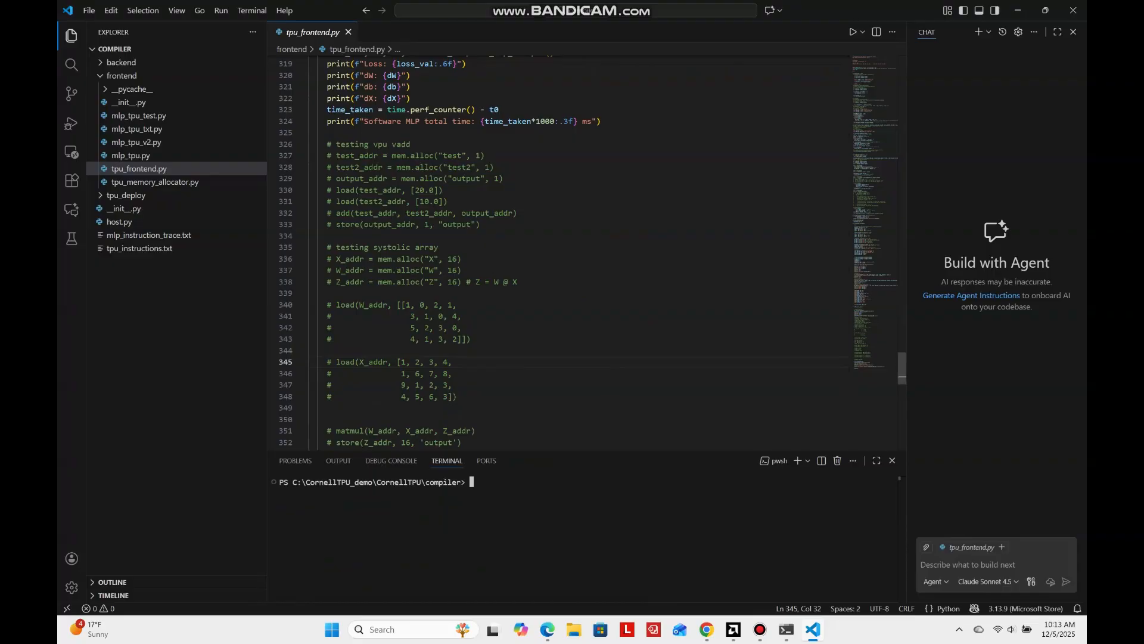
scroll(560, 253, down, 6)
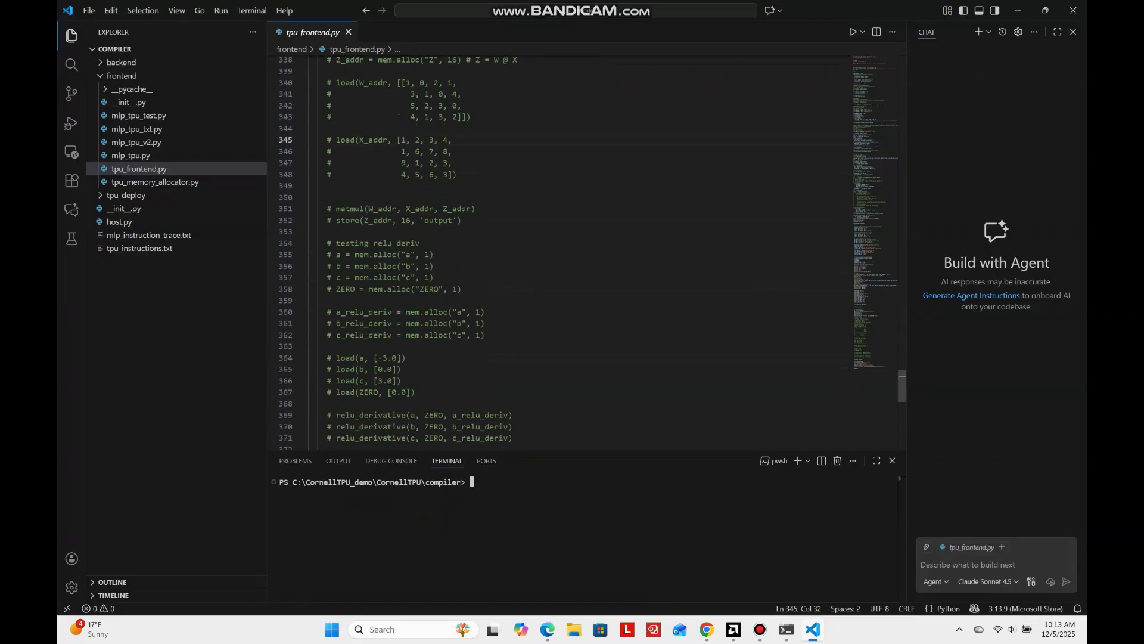
scroll(561, 253, down, 6)
scroll(560, 253, up, 13)
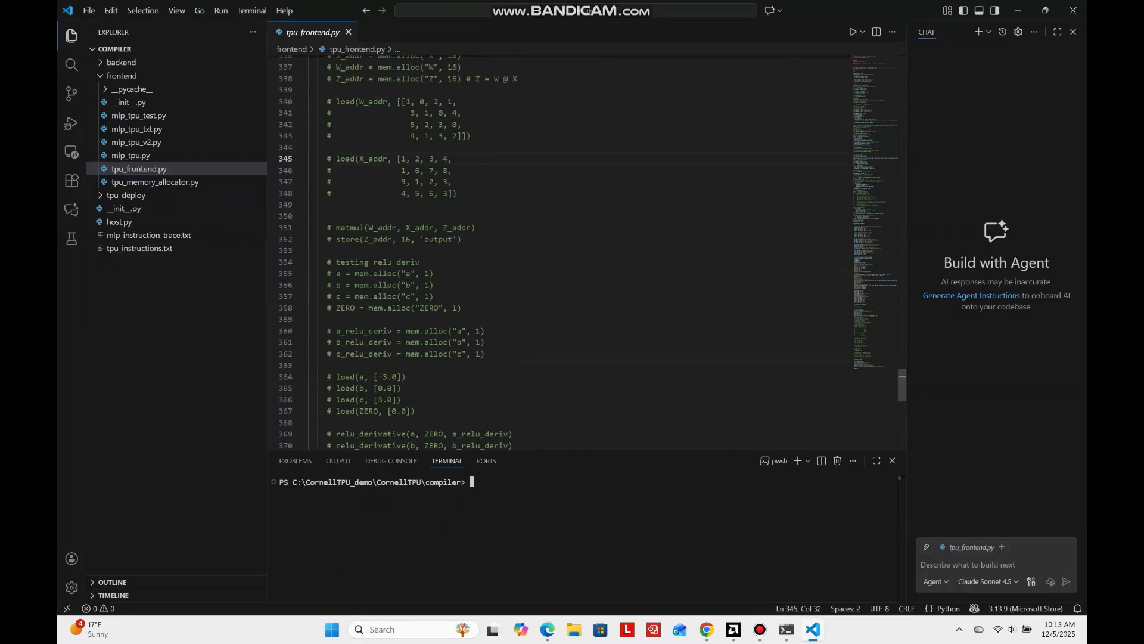
scroll(560, 254, up, 2)
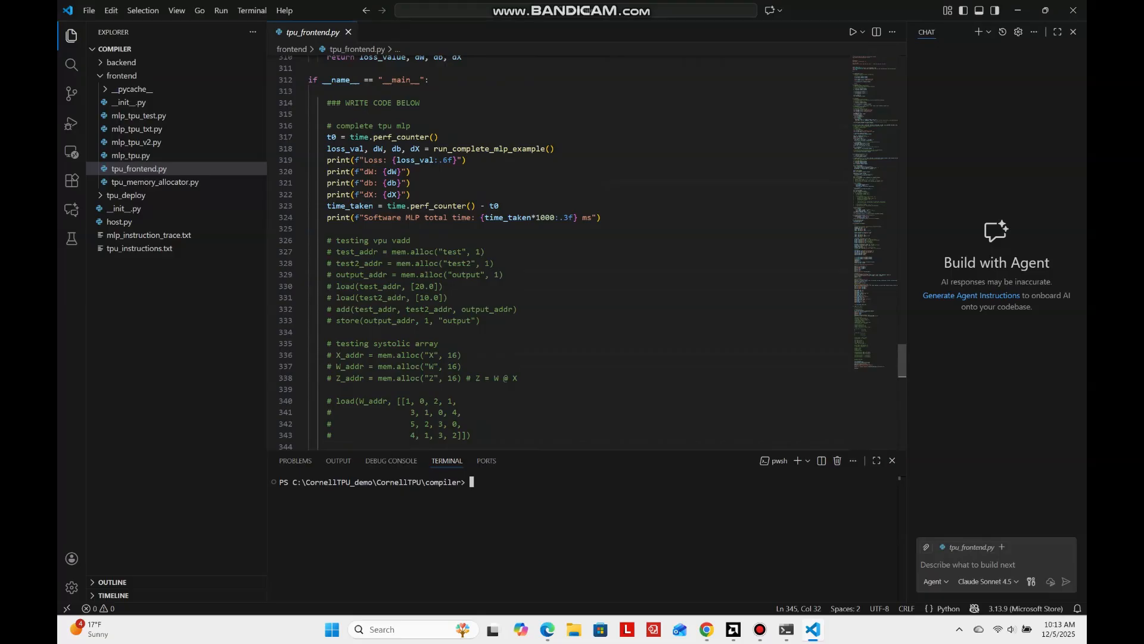
drag(602, 217, 309, 136)
key(ctrl+slash)
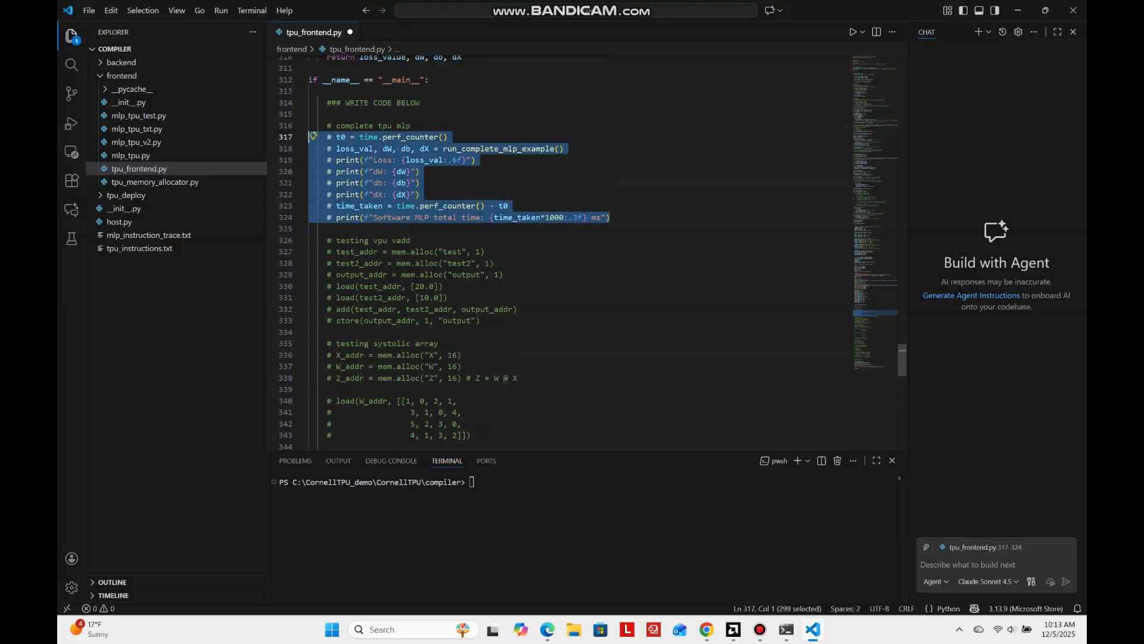
click(525, 309)
key(ctrl+s)
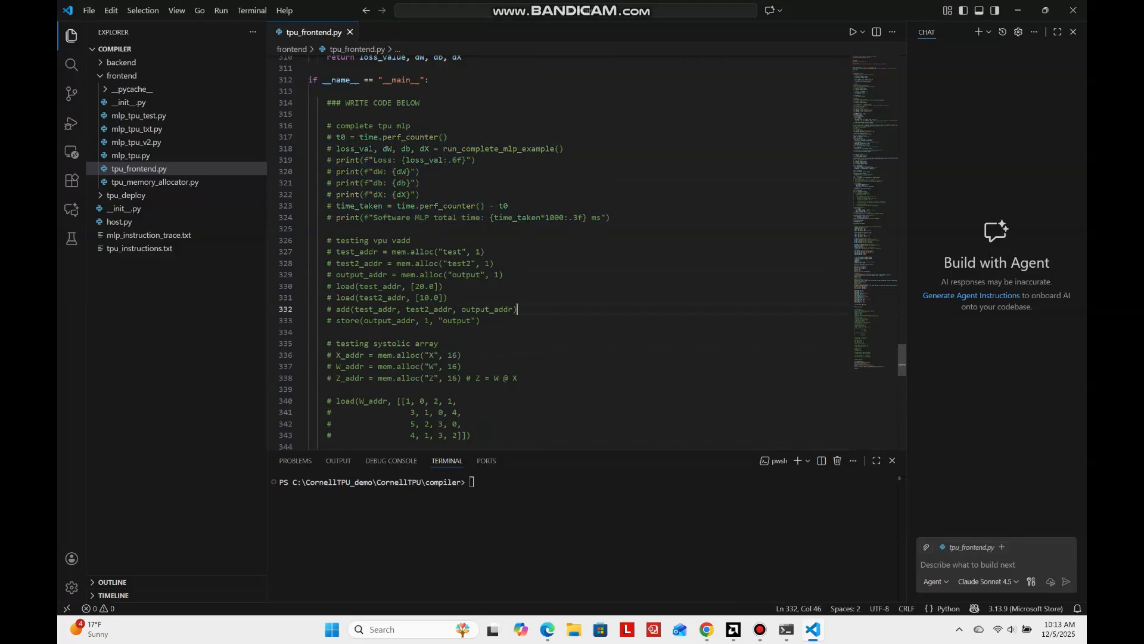
Uncomment the ReLU derivative test code on lines 355–375 of tpu_frontend.py and save the file.
scroll(524, 309, down, 1)
scroll(525, 309, down, 12)
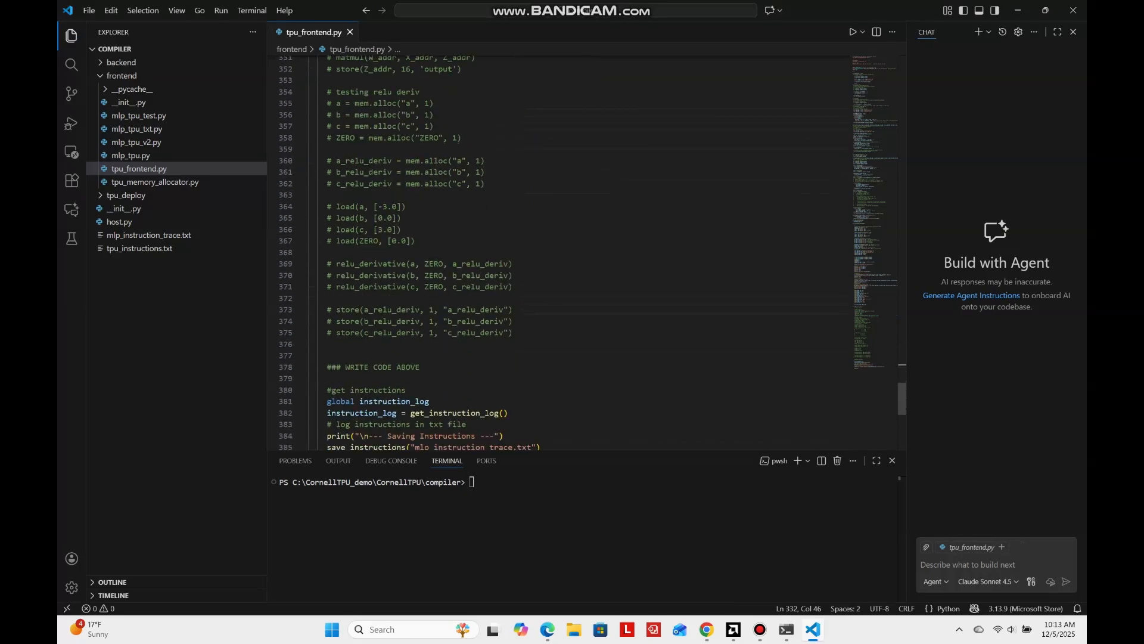
drag(514, 388, 327, 159)
key(ctrl+slash)
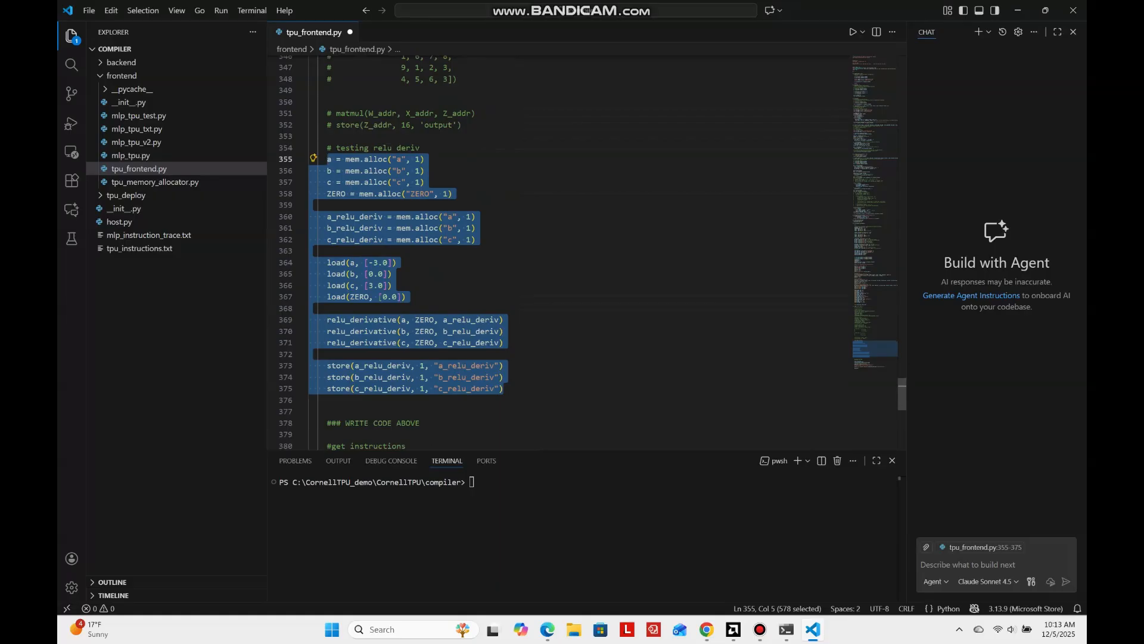
click(392, 274)
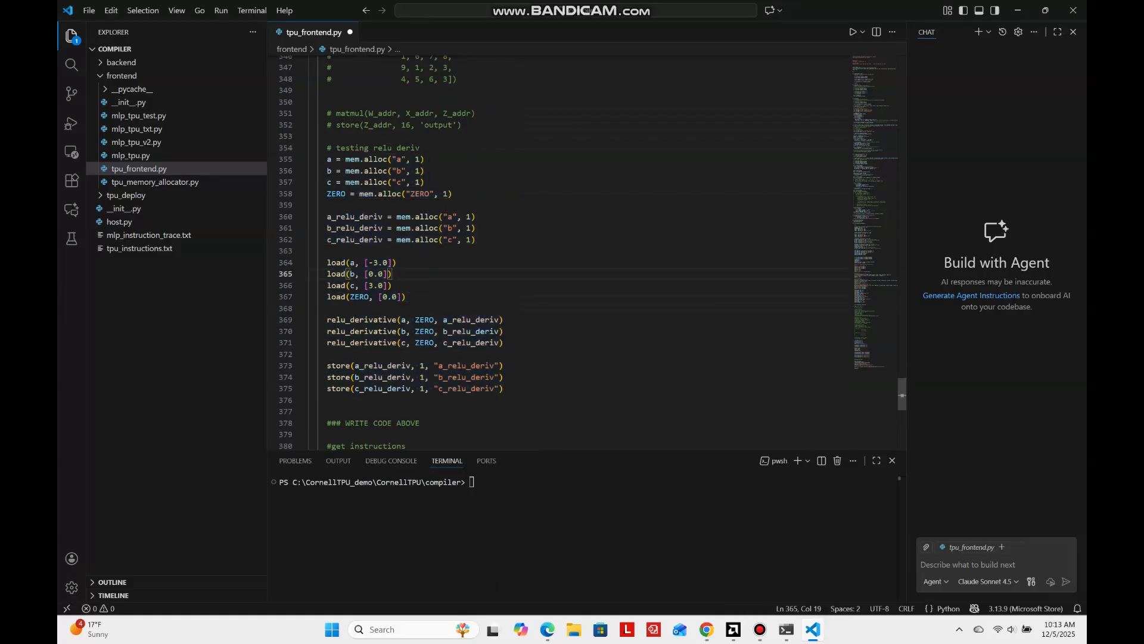
key(ctrl+s)
Switch to the browser and review the "How to use Cornell TPU" instructions in the repository README.
mouse_move(707, 629)
click(707, 561)
scroll(471, 334, up, 3)
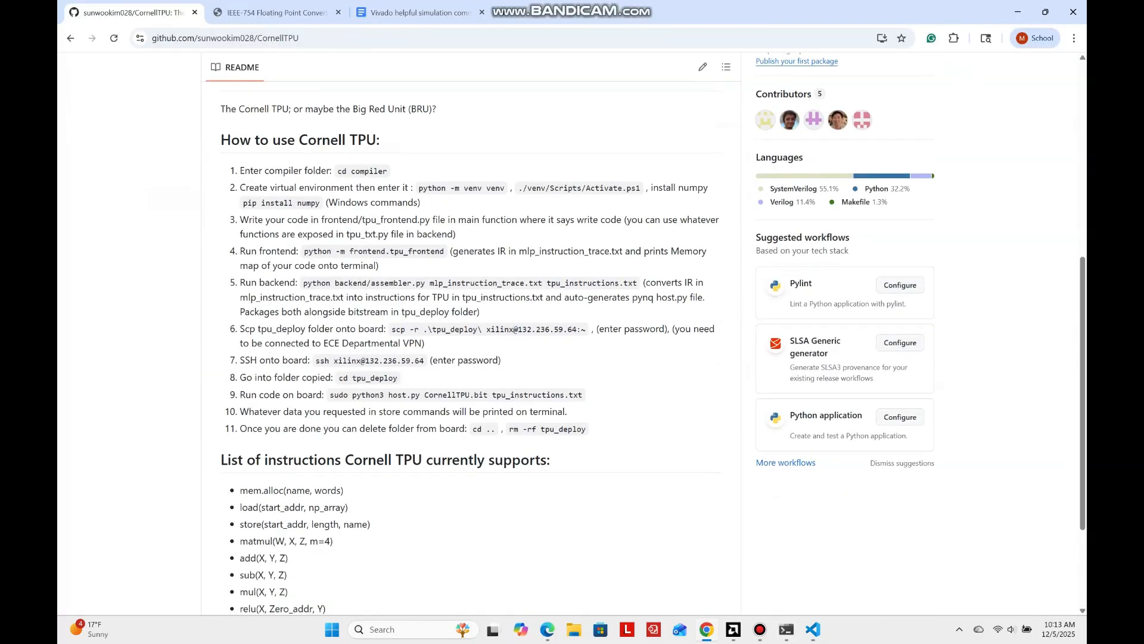
click(786, 629)
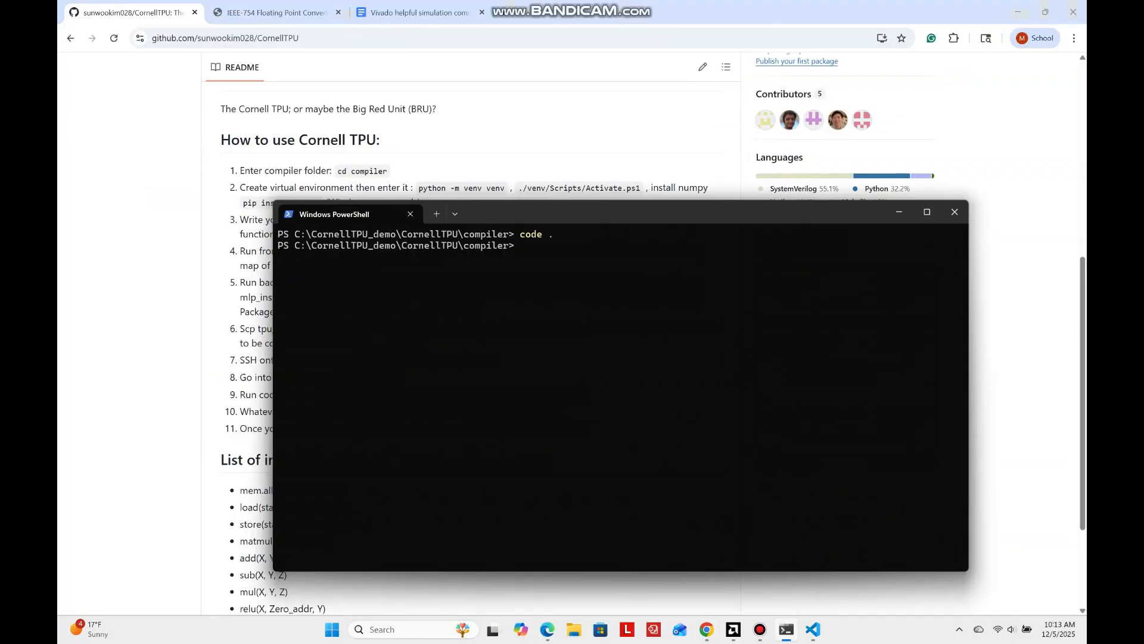
click(899, 211)
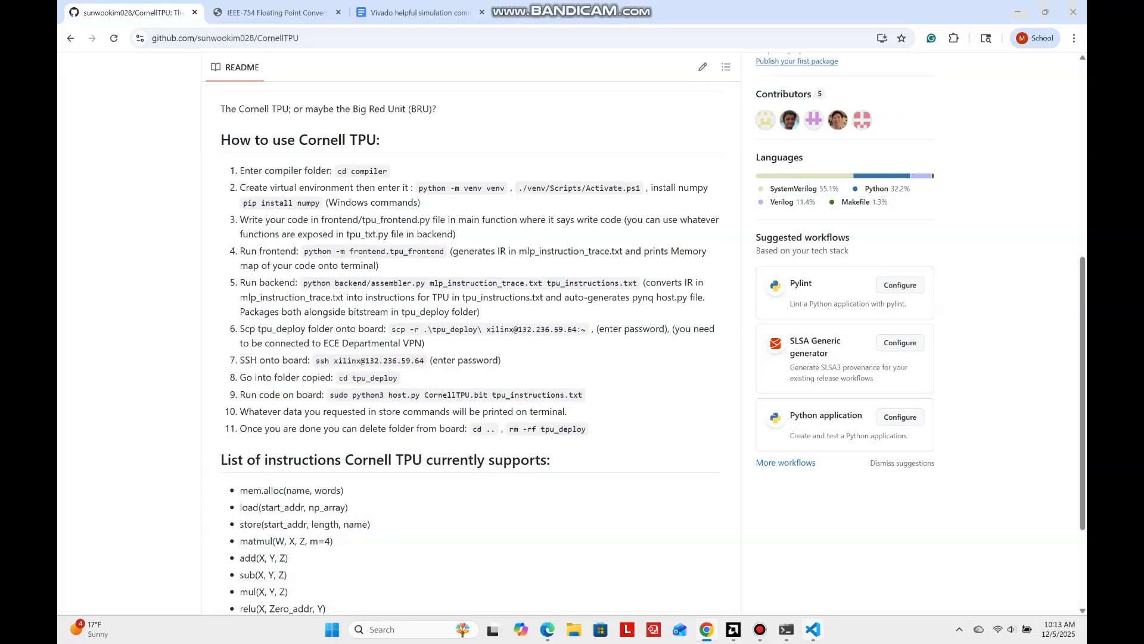
Switch back to Visual Studio Code and create and activate a Python virtual environment named venv.
click(813, 630)
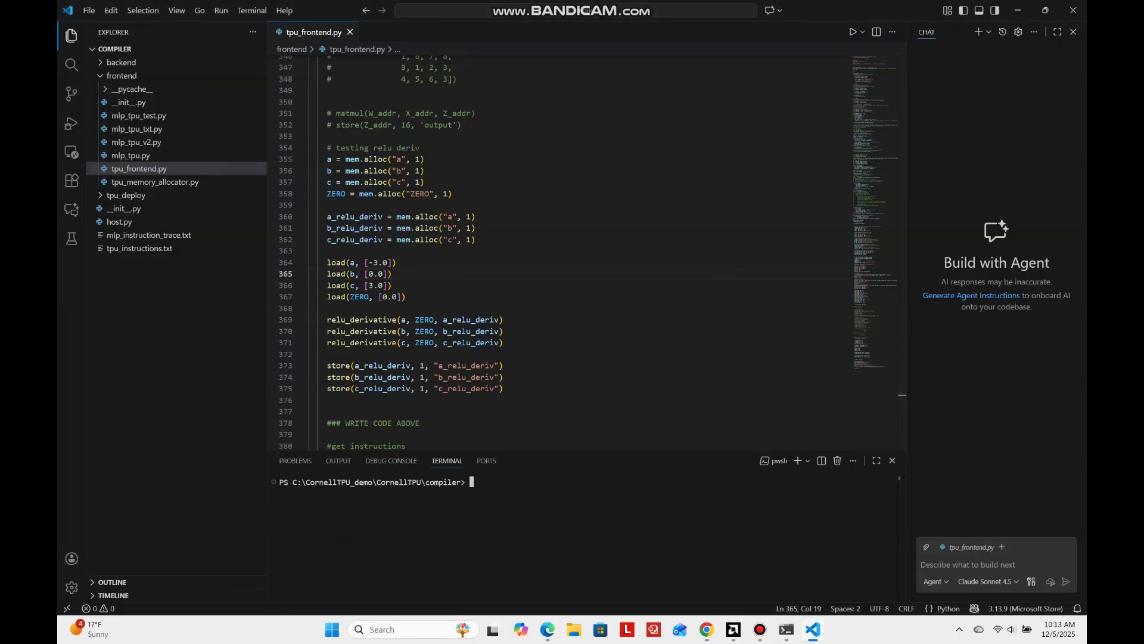
text(python -m venv venv)
key(Return)
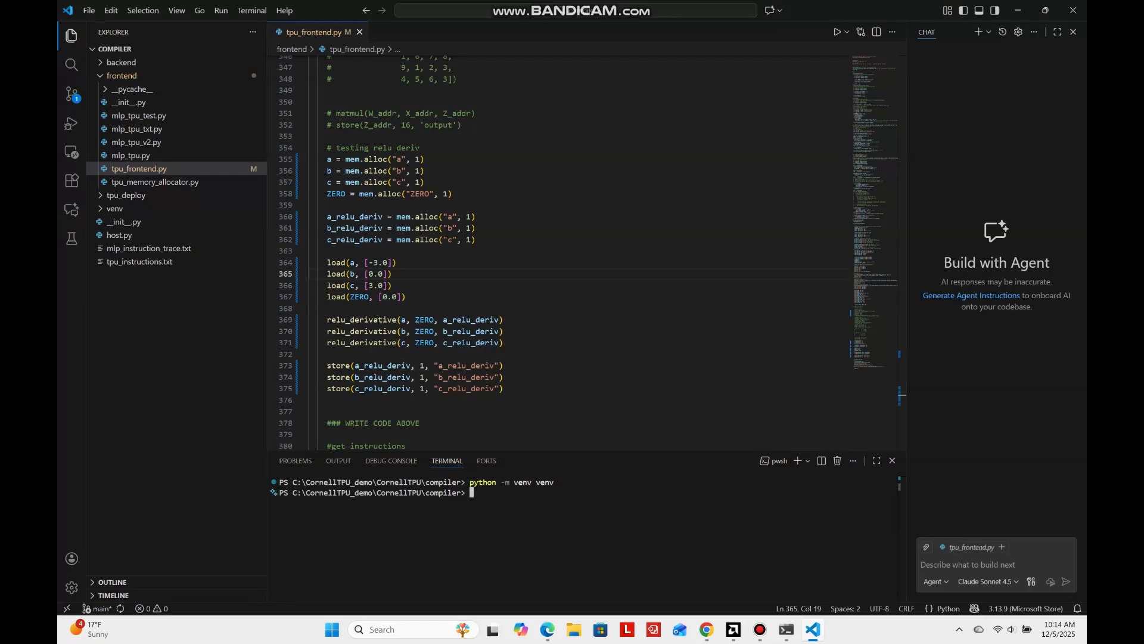
text(.)
key(Right)
key(Return)
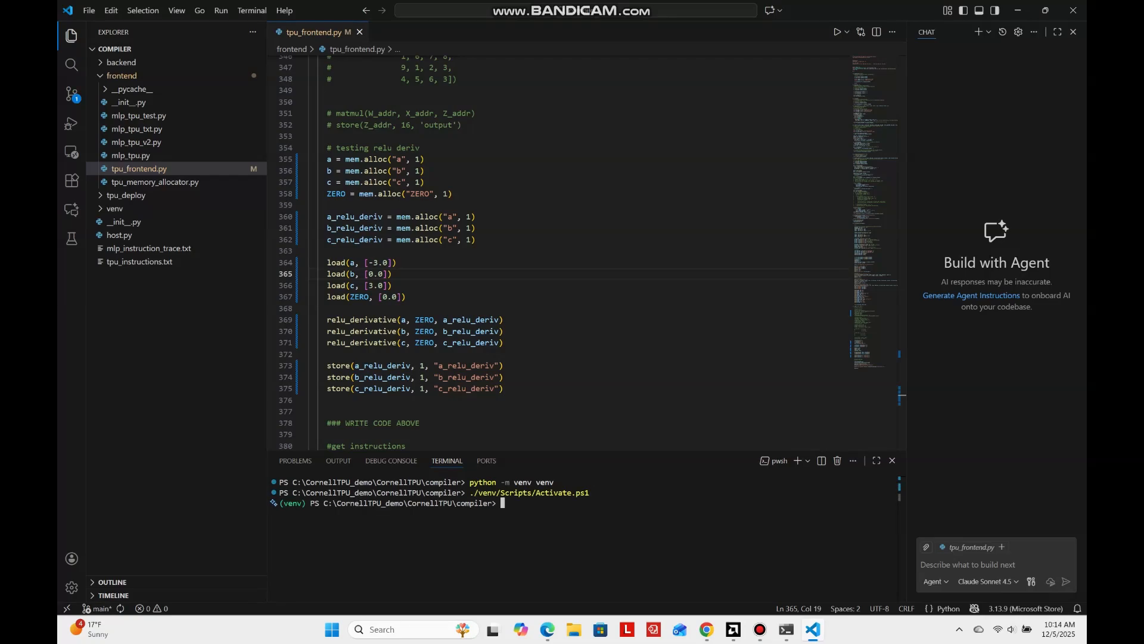
Install numpy in the virtual environment with pip and dismiss the Python package notification.
text(pip in)
key(Right)
key(Return)
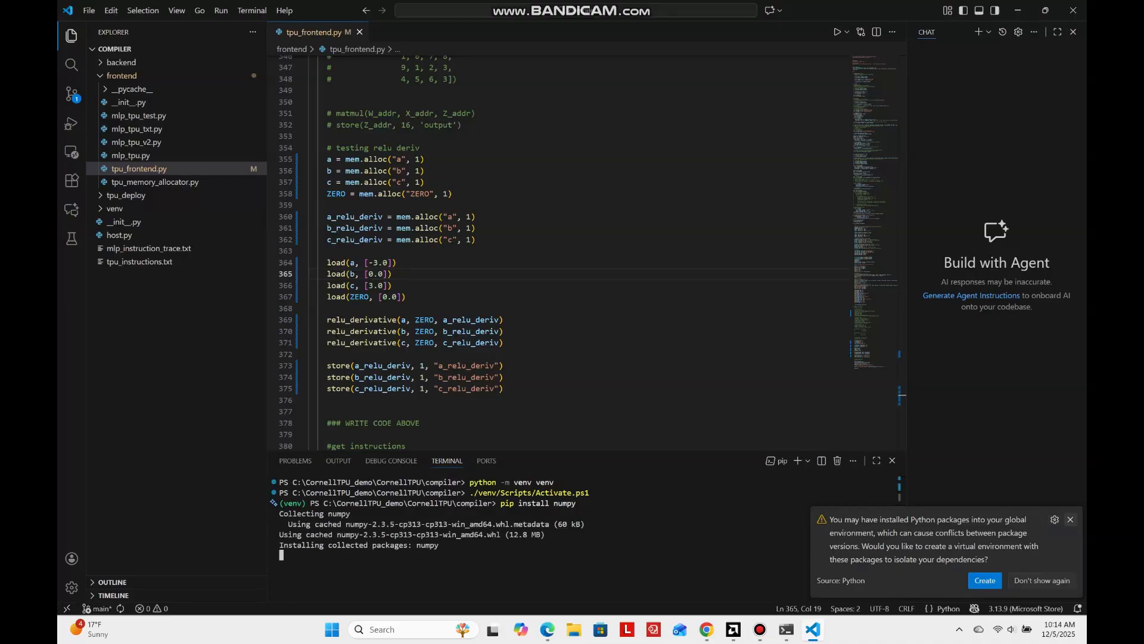
click(1071, 520)
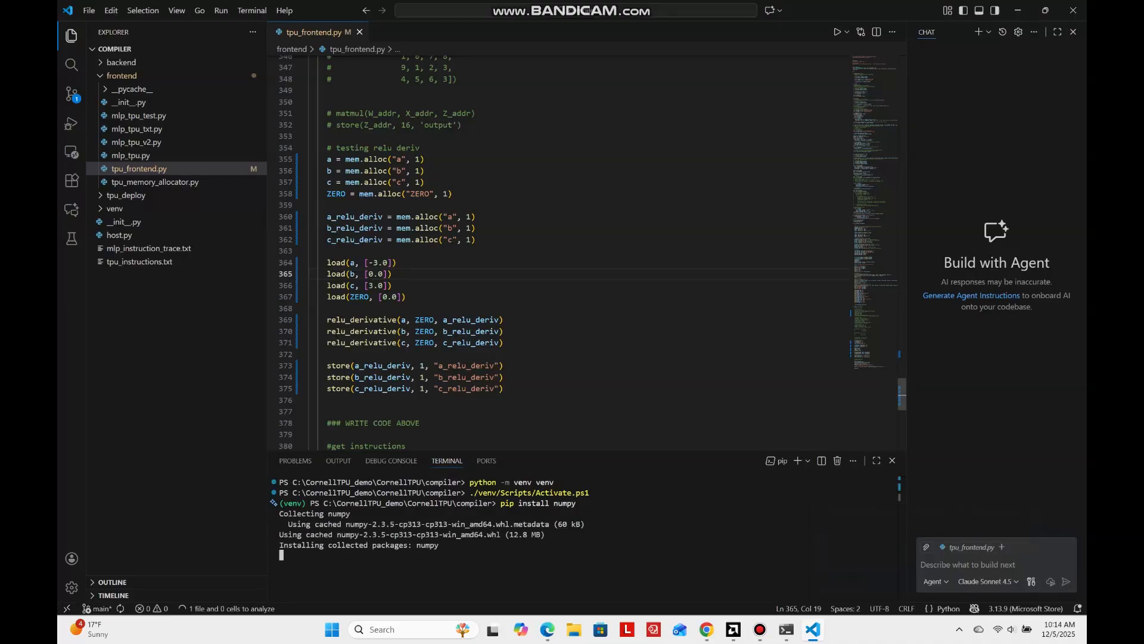
Enlarge the integrated terminal area and clear its output.
drag(587, 450, 587, 324)
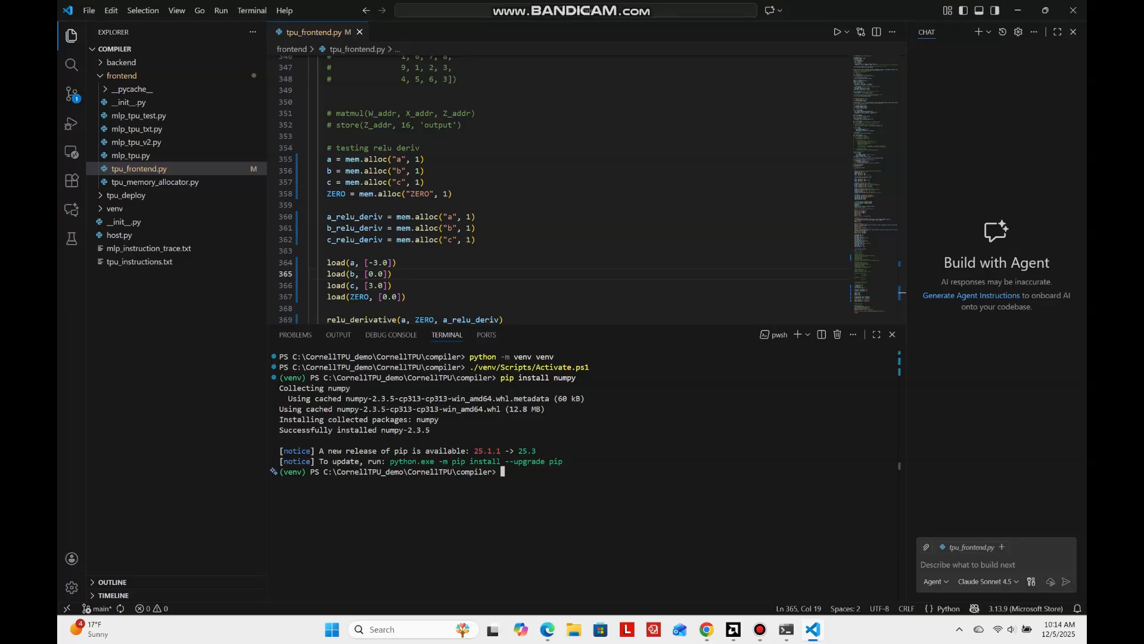
text(clear)
key(Return)
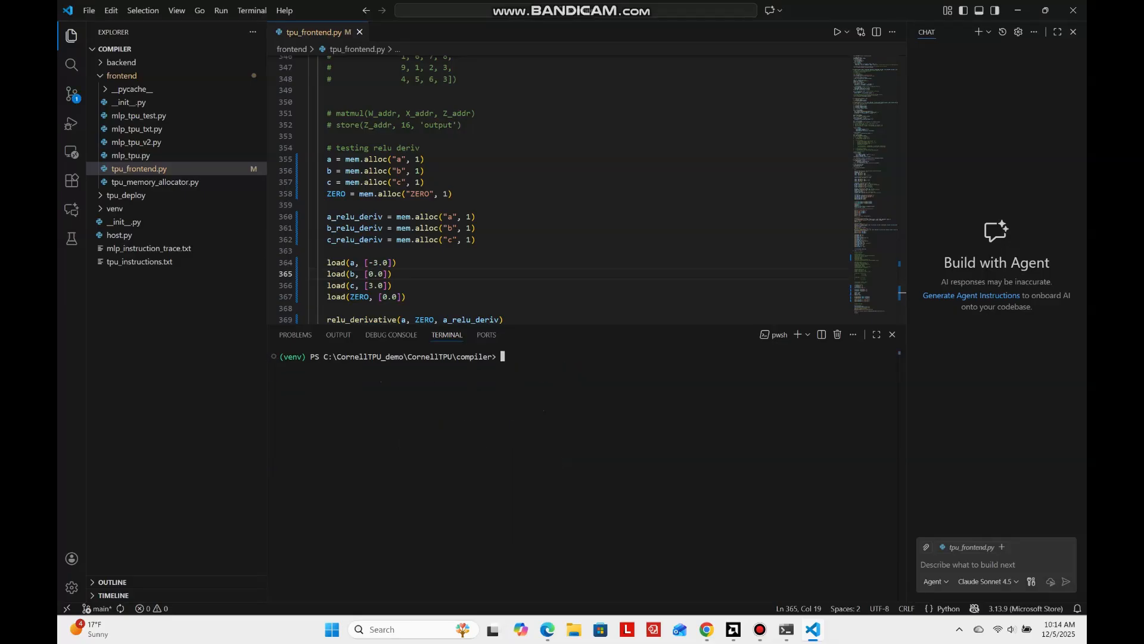
Run the frontend compiler in the terminal with python -m frontend.tpu_frontend.
text(python)
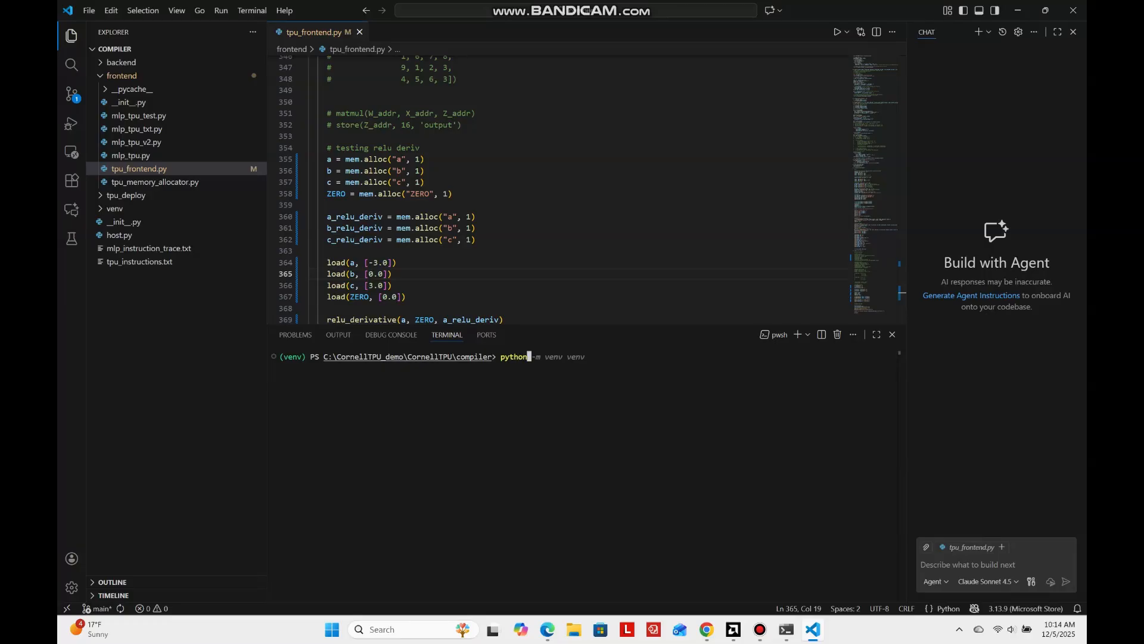
scroll(557, 190, down, 3)
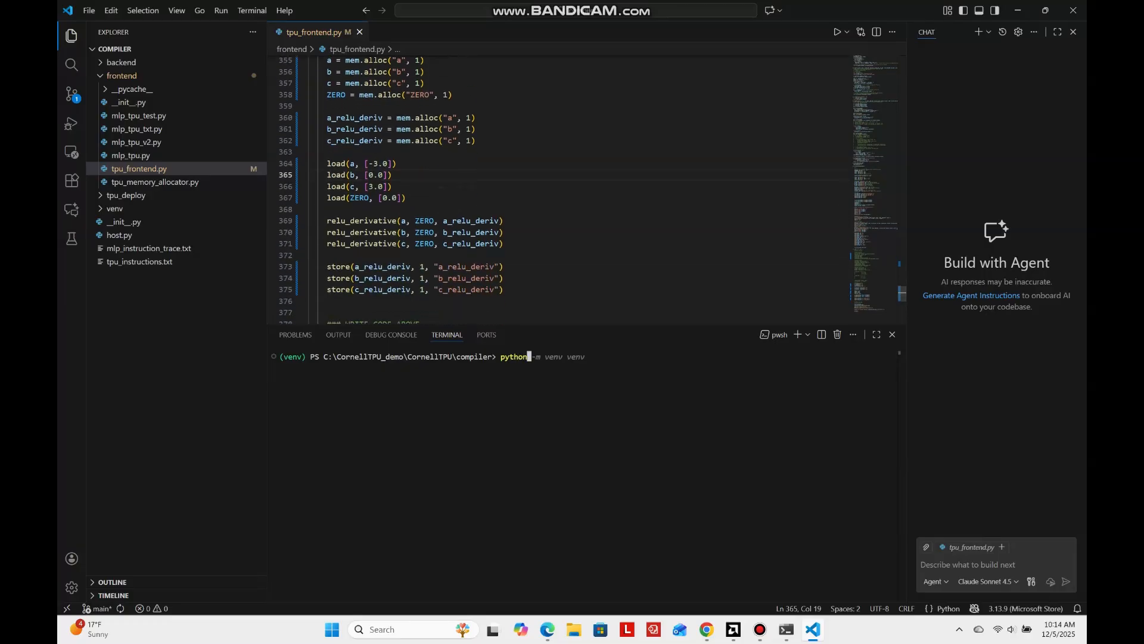
text(-m fr)
key(Right)
key(Return)
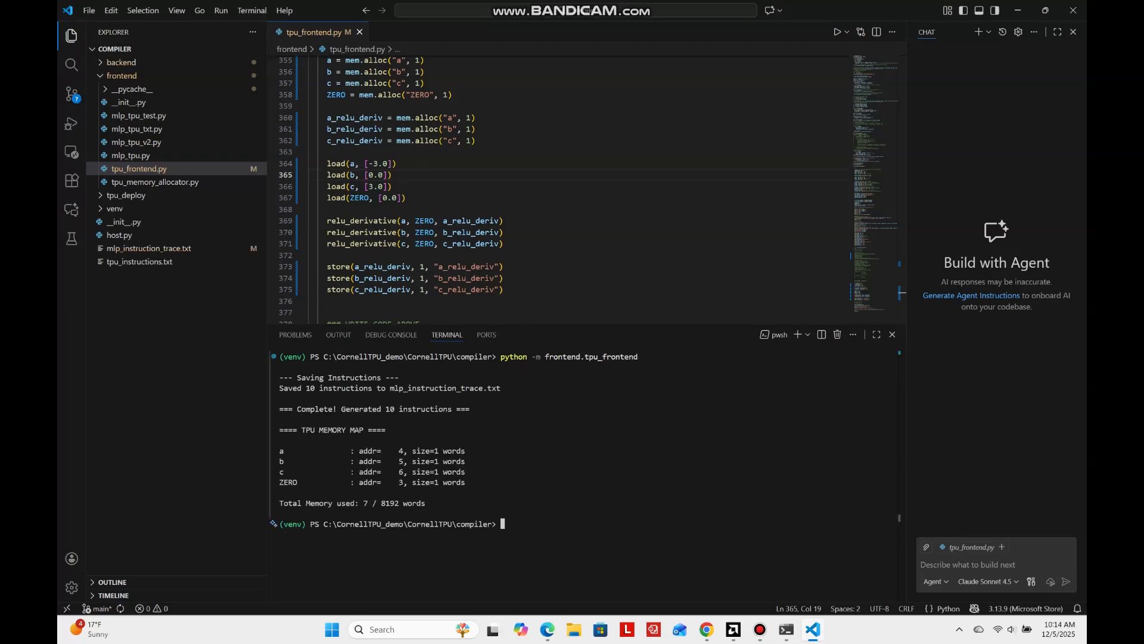
Review the generated mlp_instruction_trace.txt, expand the tpu_deploy folder, and return to tpu_frontend.py.
click(149, 249)
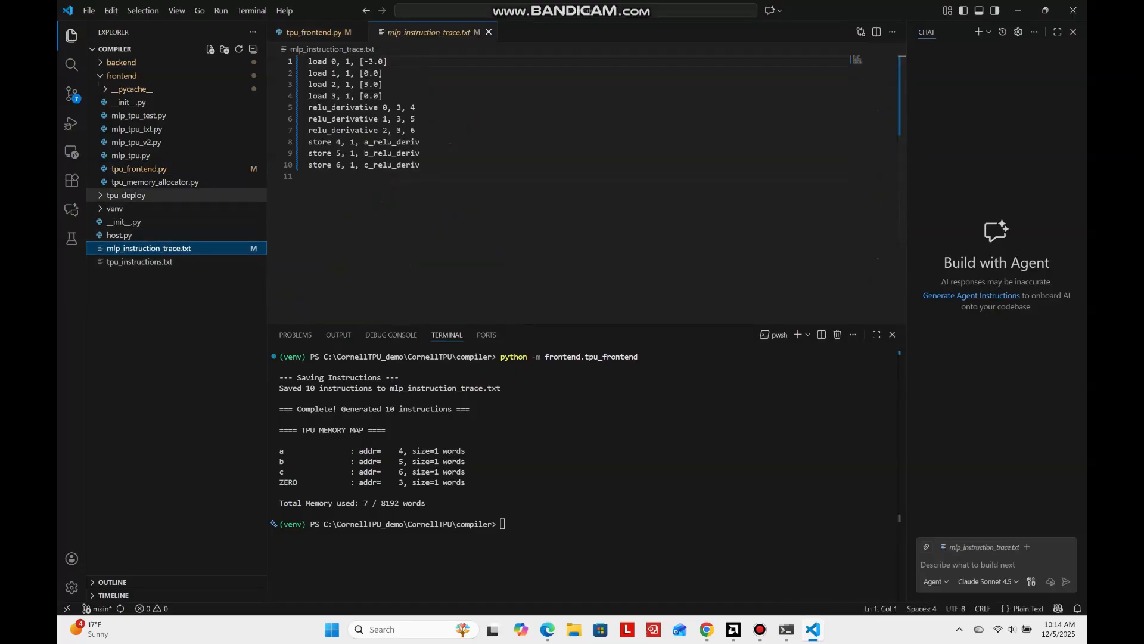
click(126, 195)
click(139, 168)
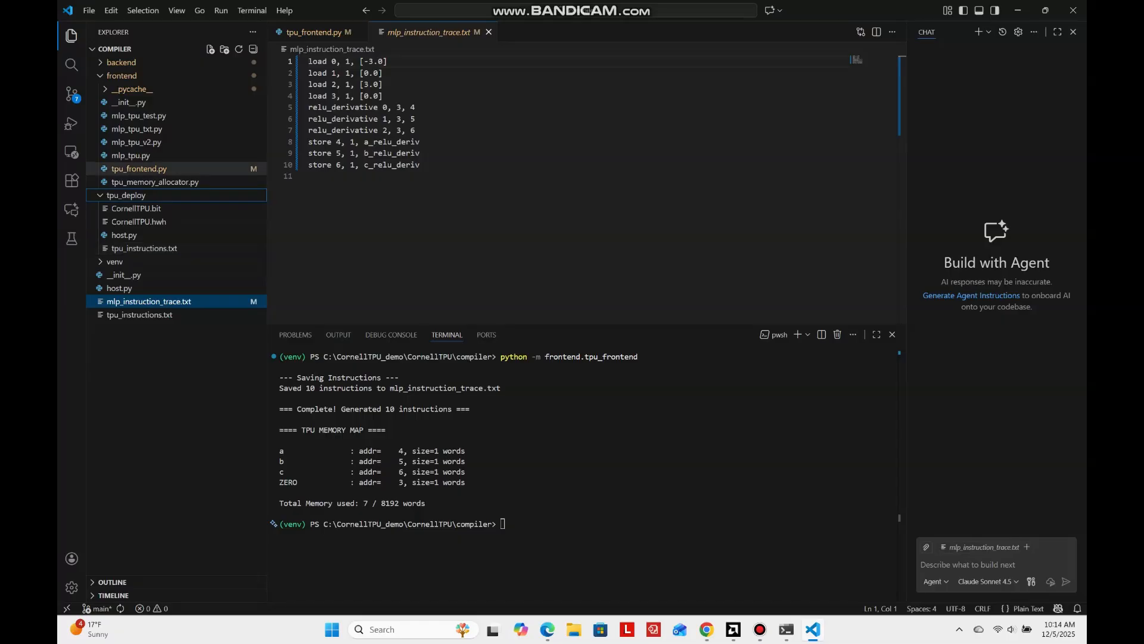
Run the backend assembler with python backend/assembler.py mlp_instruction_trace.txt tpu_instructions.txt.
click(502, 524)
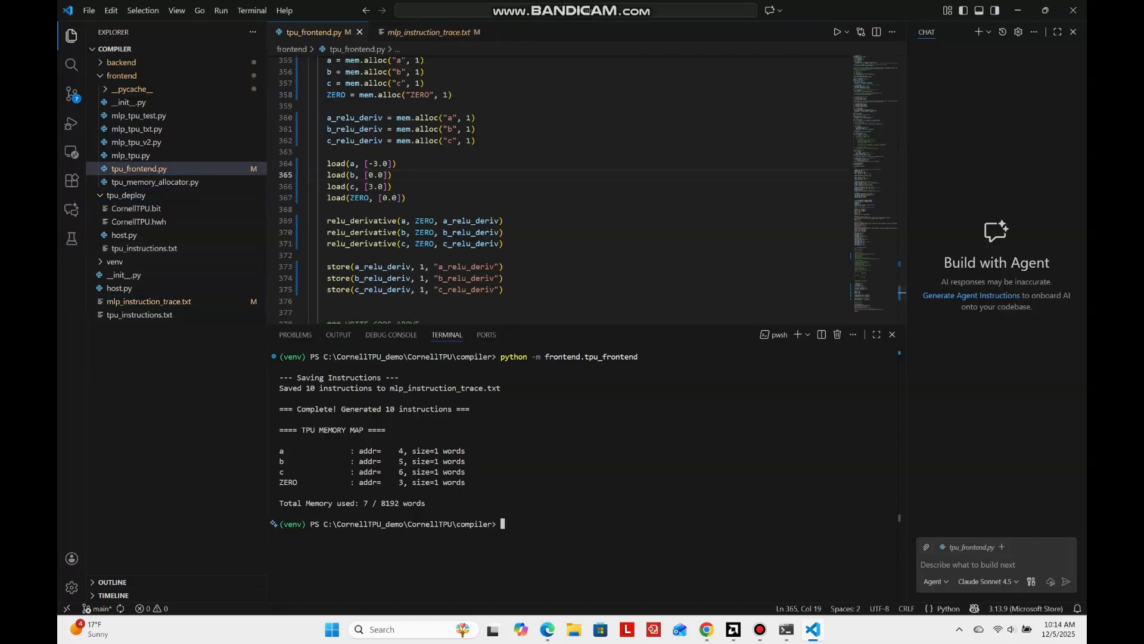
text(python back)
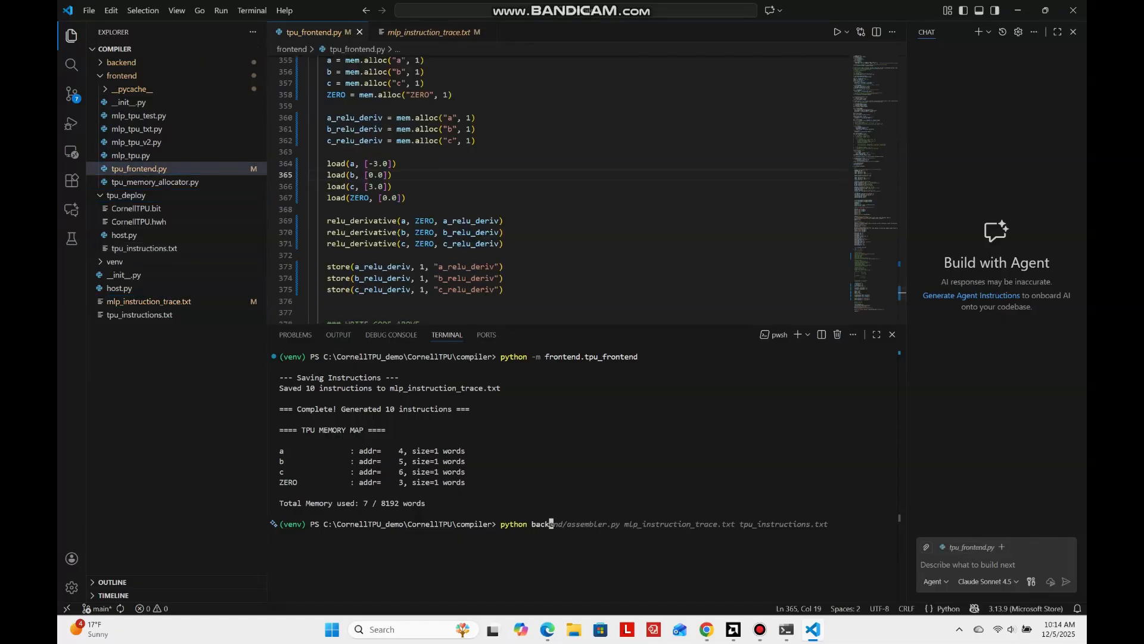
key(Right)
key(Return)
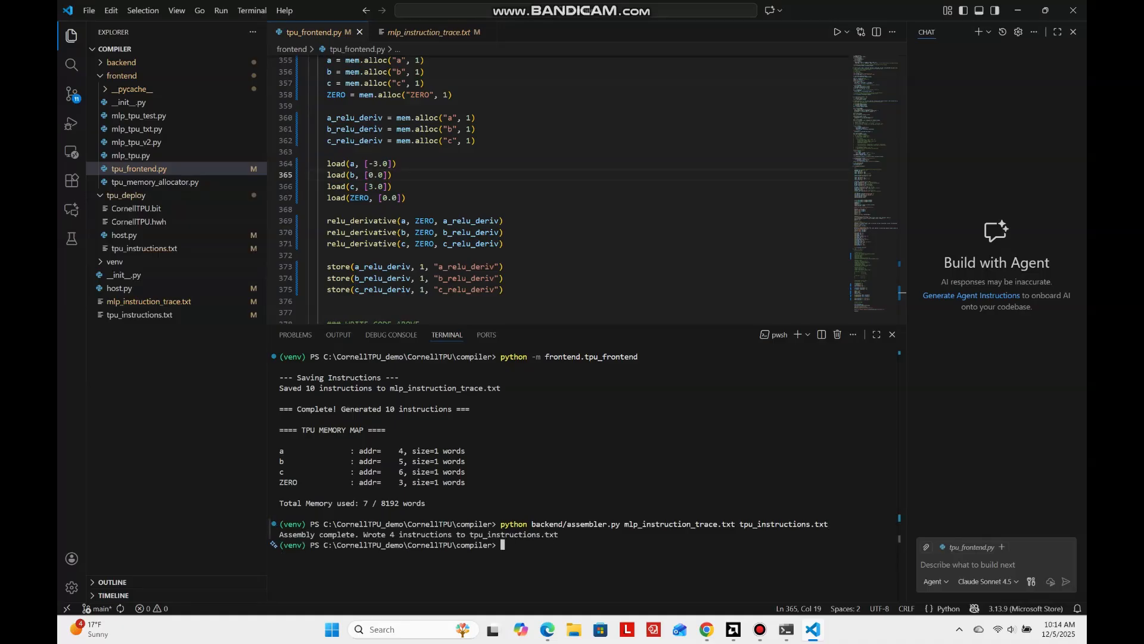
Examine tpu_instructions.txt and the auto-injected LOADS and STORES in host.py inside tpu_deploy, and return to tpu_frontend.py.
click(144, 248)
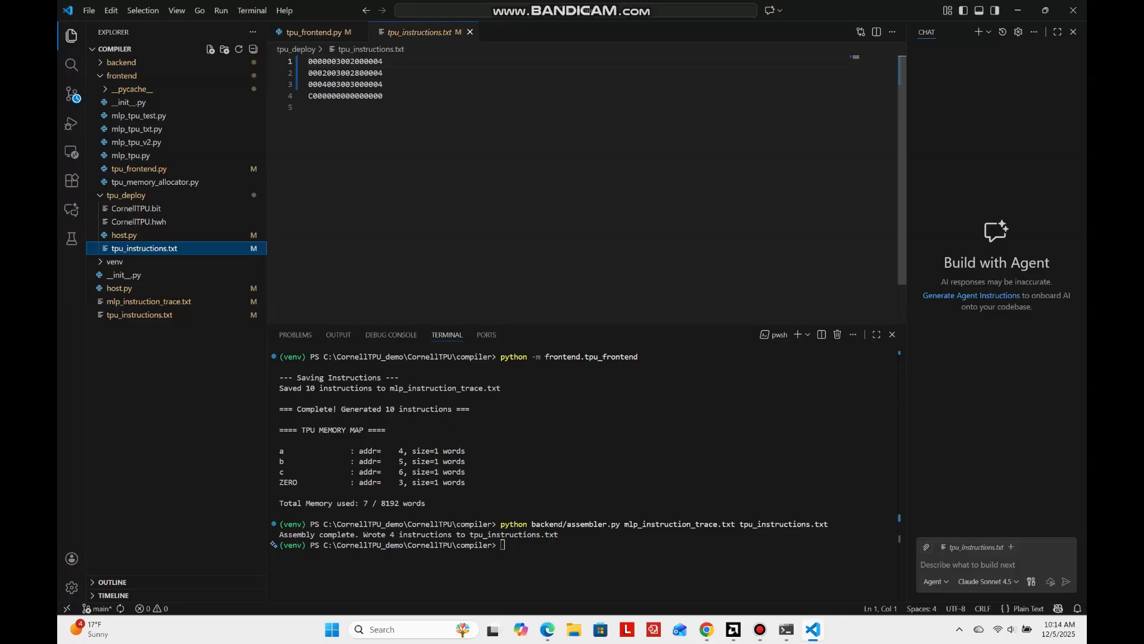
click(124, 235)
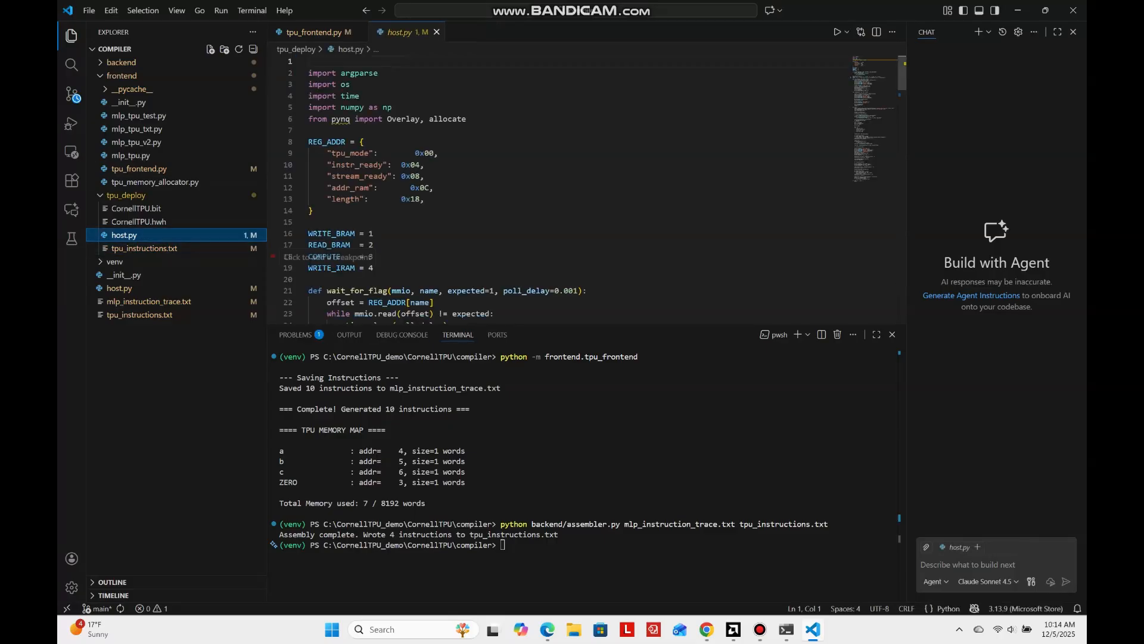
scroll(272, 256, down, 5)
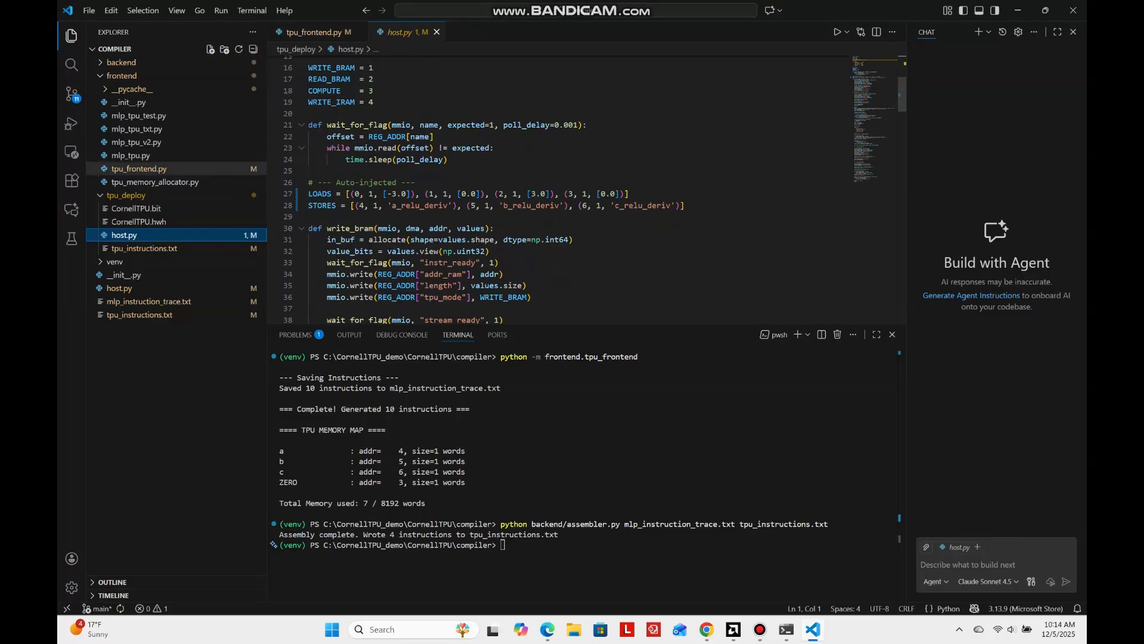
click(143, 170)
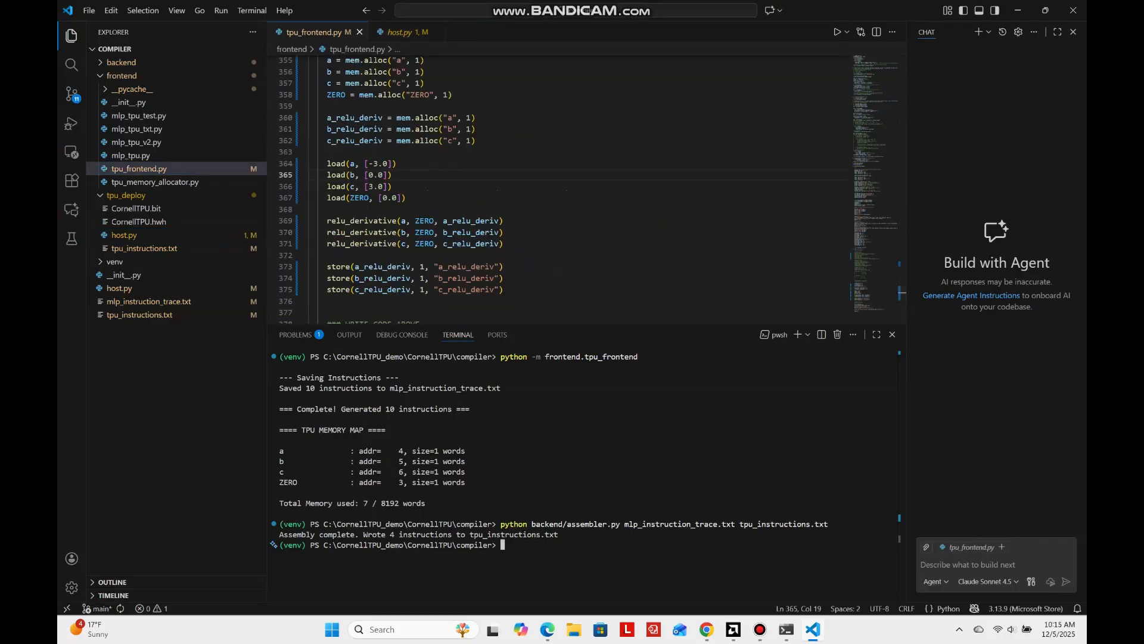
text(scp)
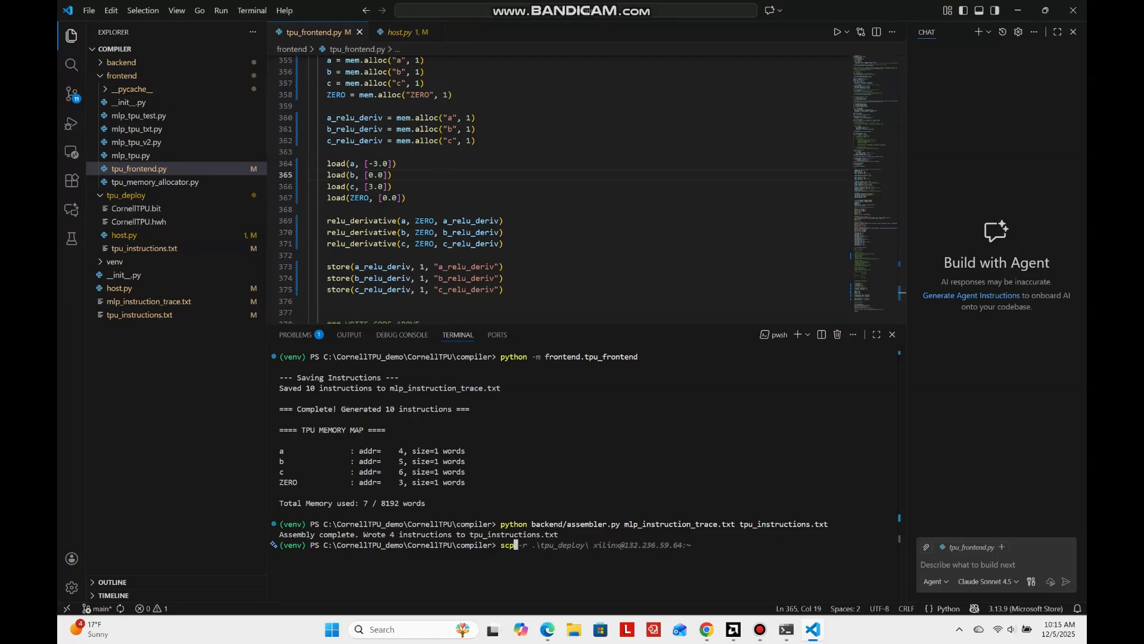
key(Right)
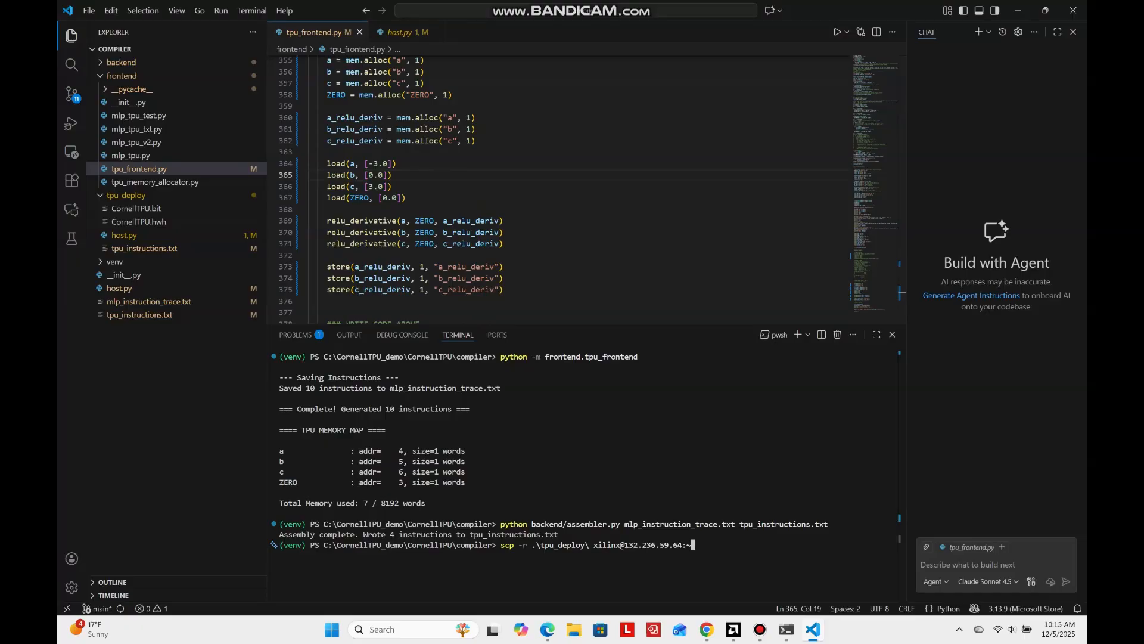
key(Return)
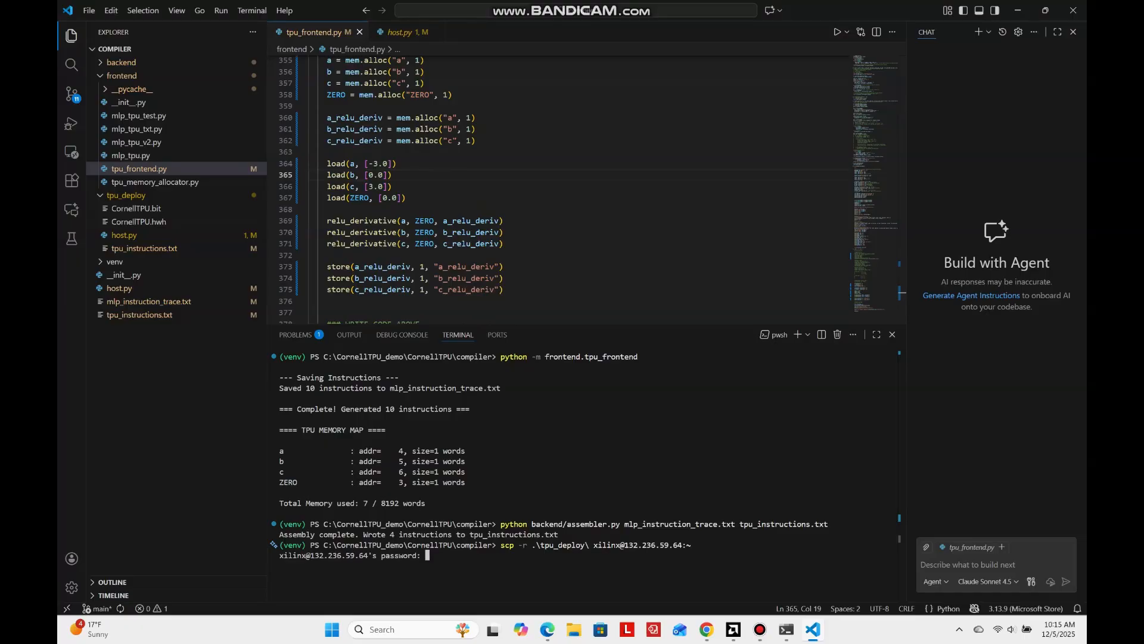
key(Return)
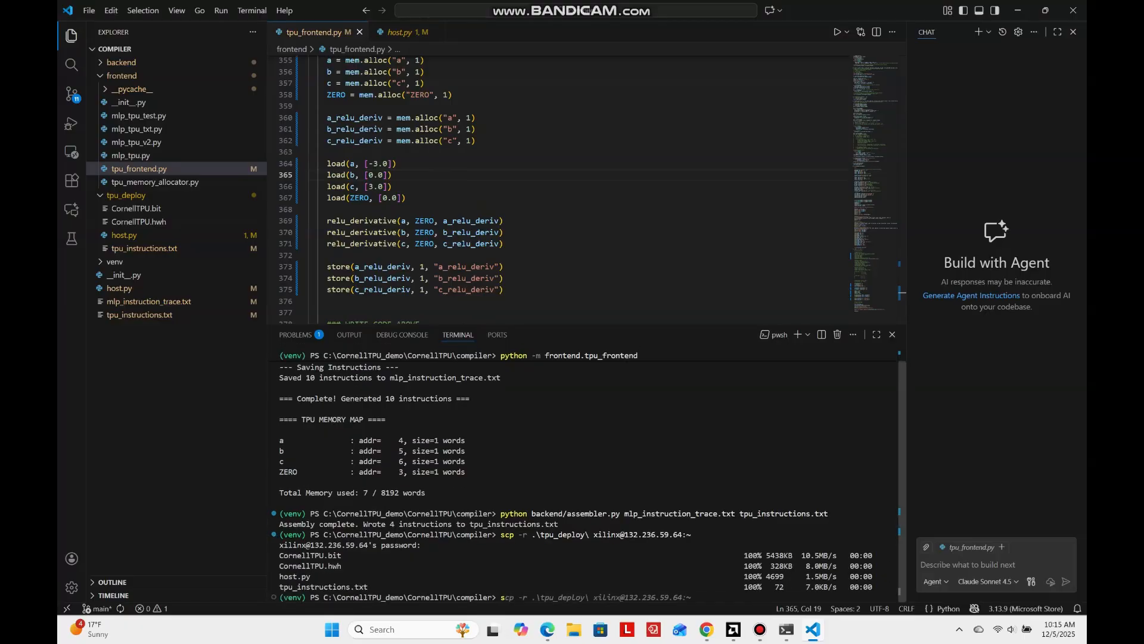
text(ssh)
key(Right)
key(Return)
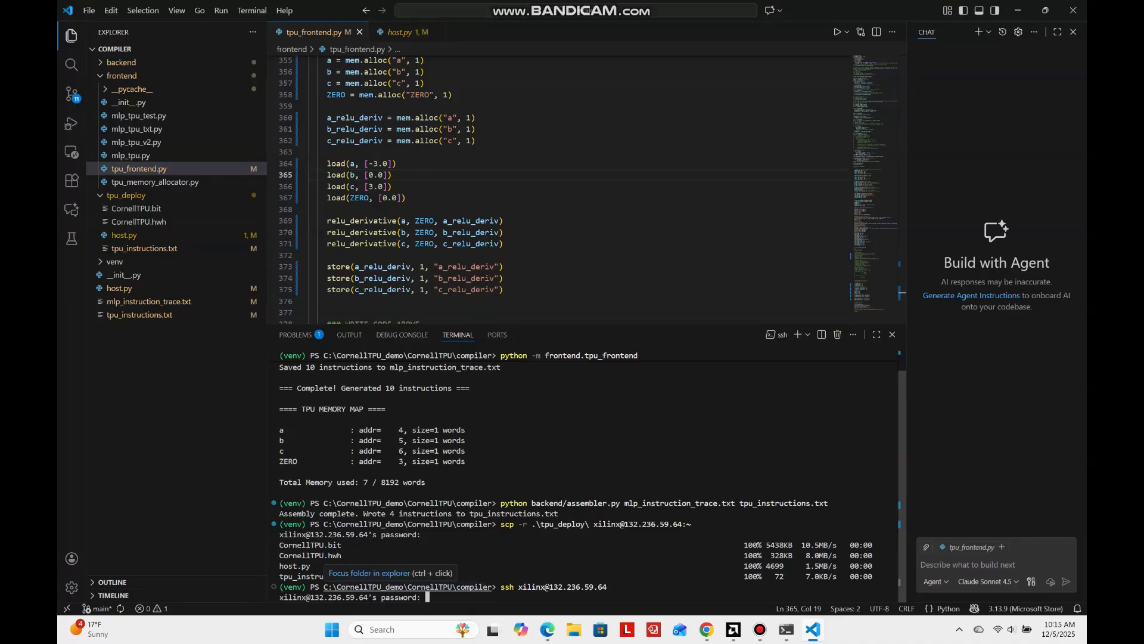
key(Return)
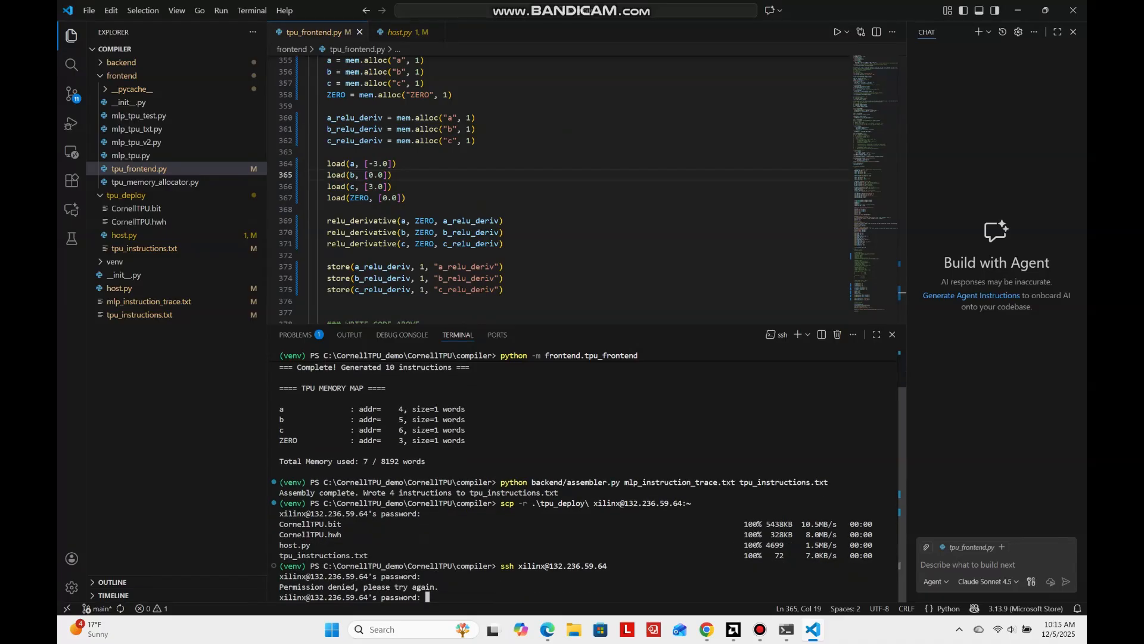
key(Return)
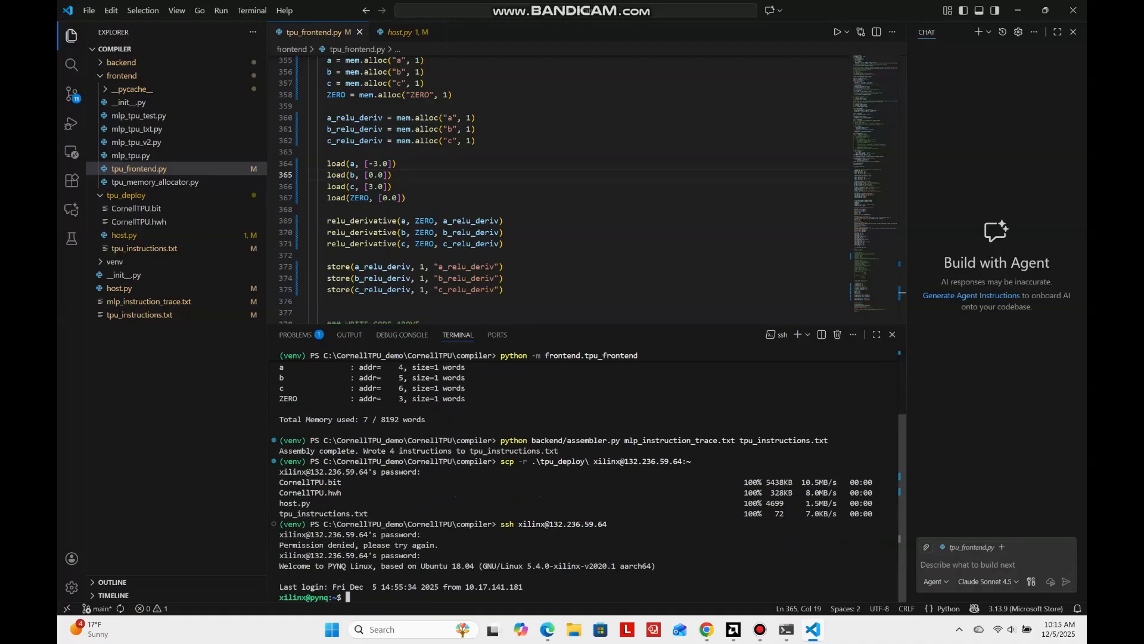
List the board's home directory and change into the tpu_deploy folder.
text(ls)
key(Return)
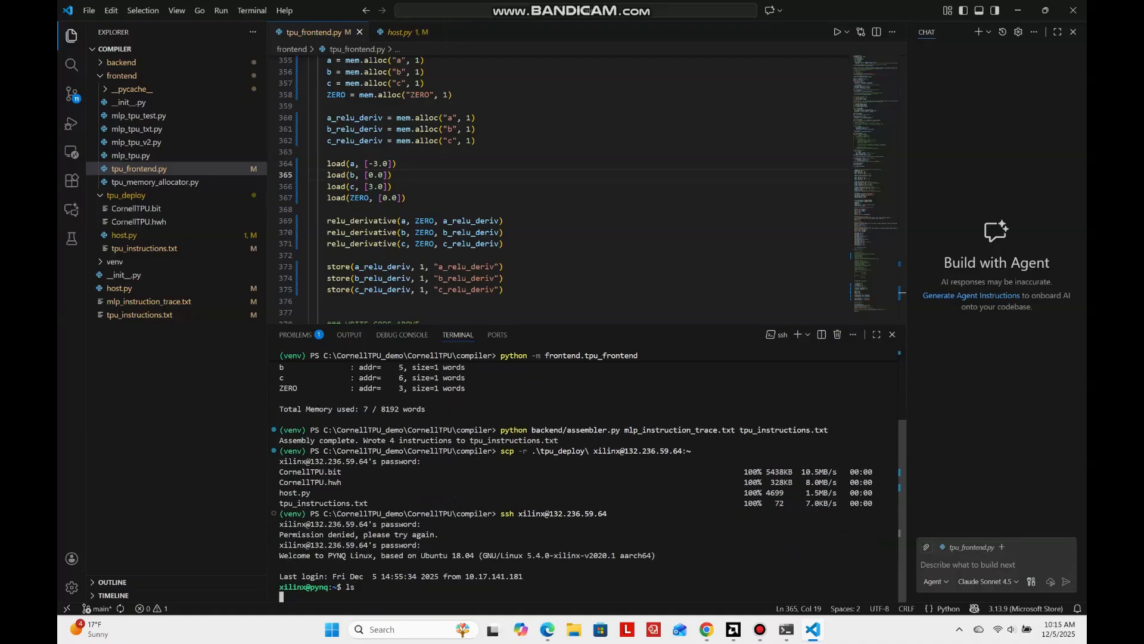
text(cd tpu_deploy)
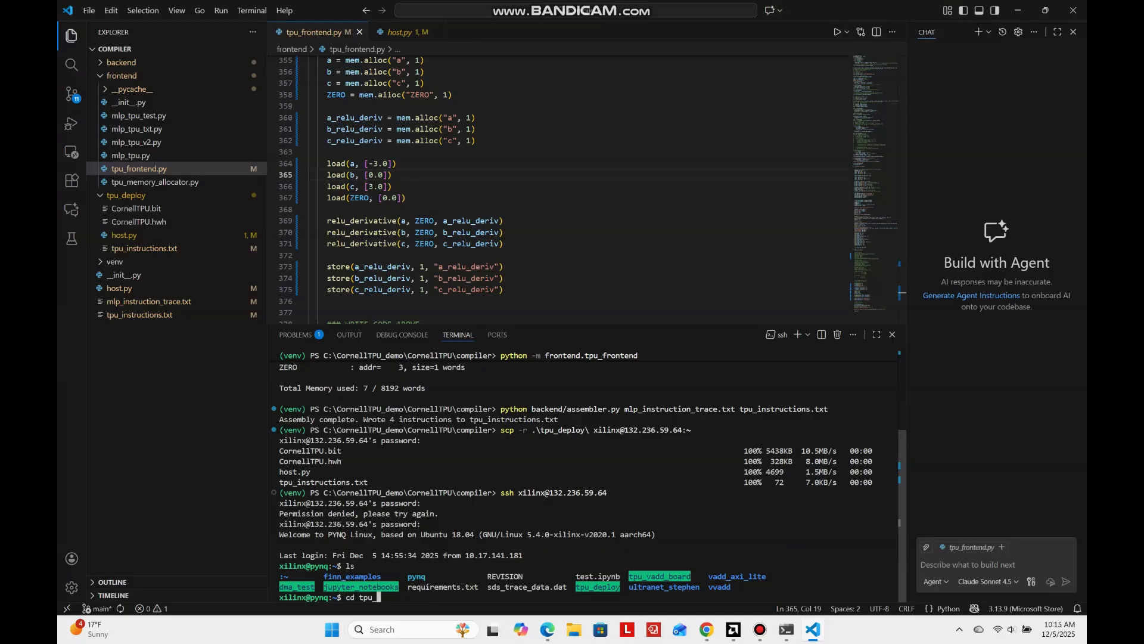
key(Return)
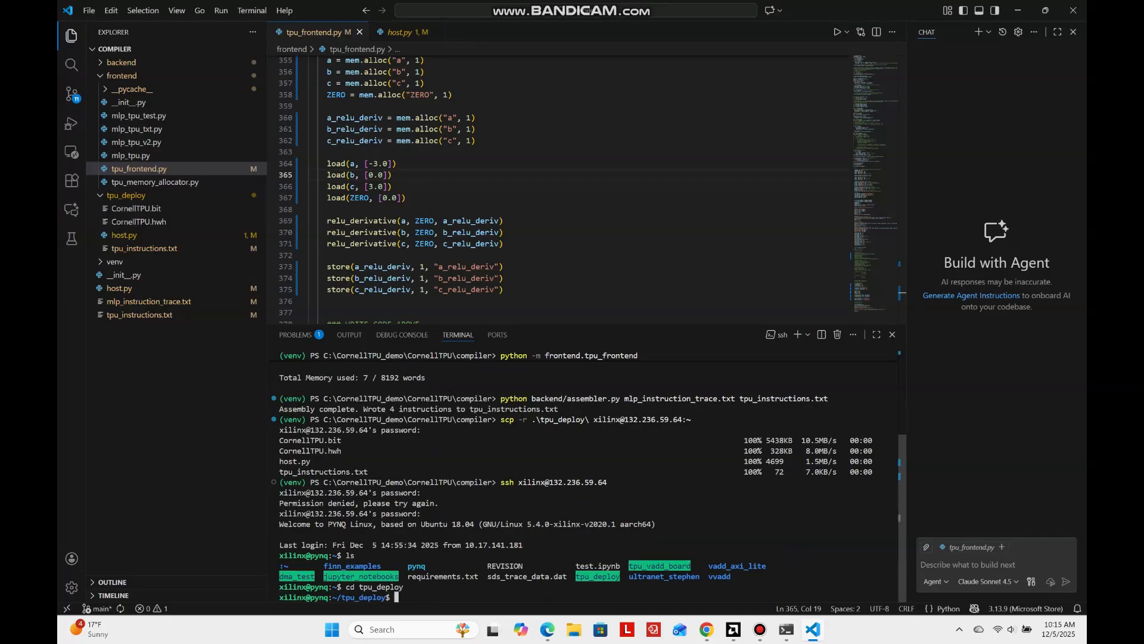
Switch to the CornellTPU README in the browser and copy the command for running code on the board.
click(707, 630)
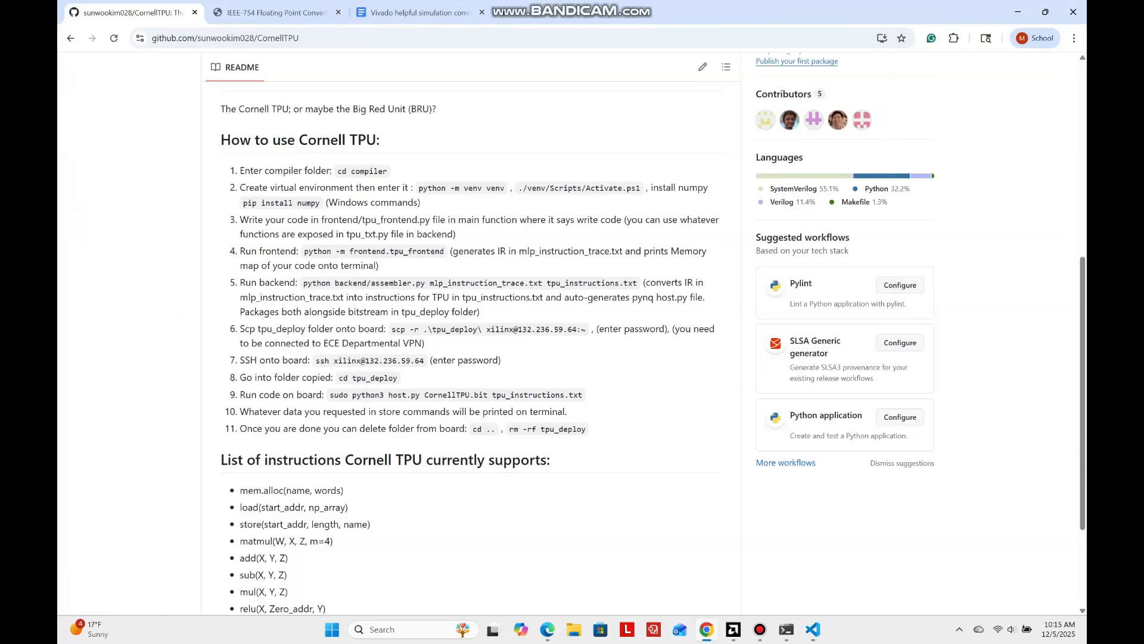
scroll(480, 388, up, 7)
drag(481, 388, 425, 388)
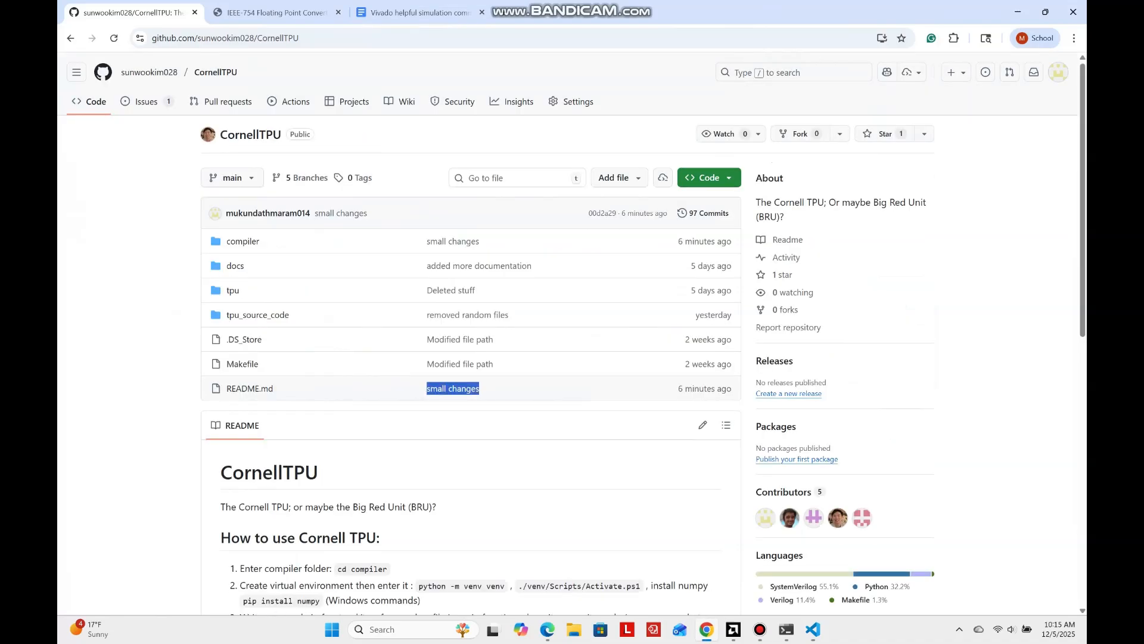
scroll(426, 388, down, 9)
drag(583, 263, 330, 263)
key(ctrl+c)
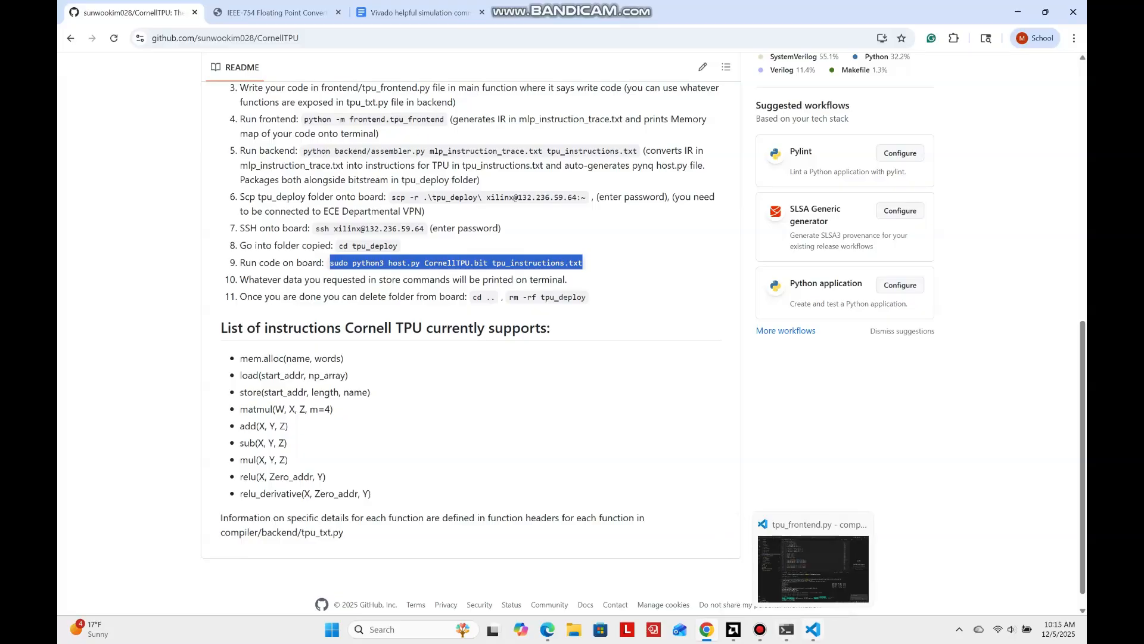
Back in Visual Studio Code, run sudo python3 host.py CornellTPU.bit tpu_instructions.txt on the board and enter the sudo password.
click(814, 629)
key(ctrl+v)
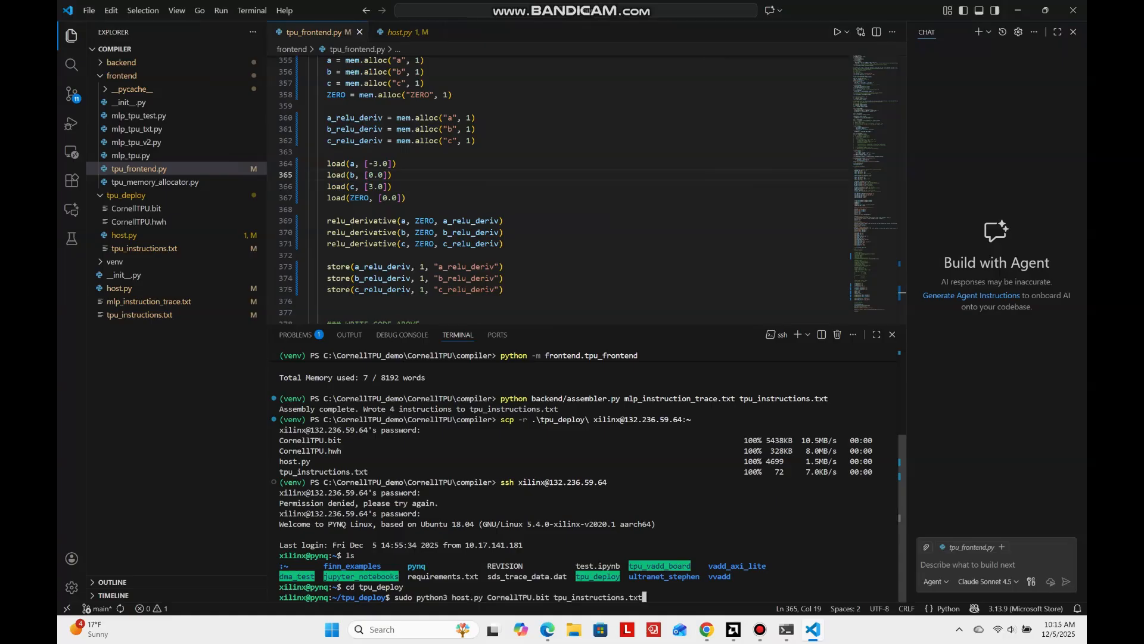
key(Return)
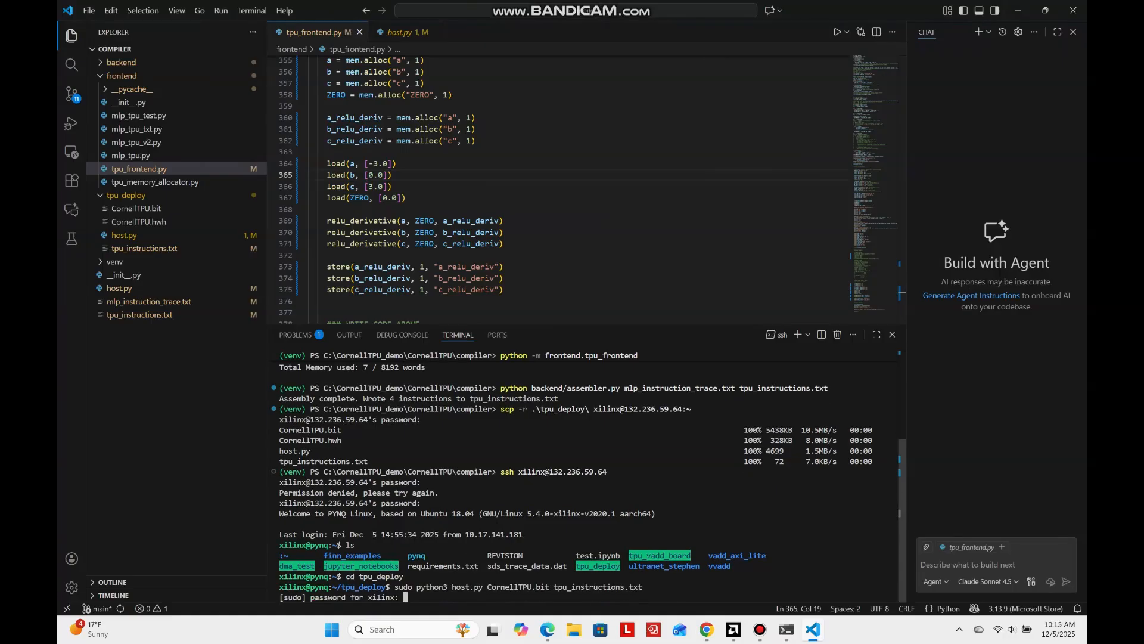
key(Return)
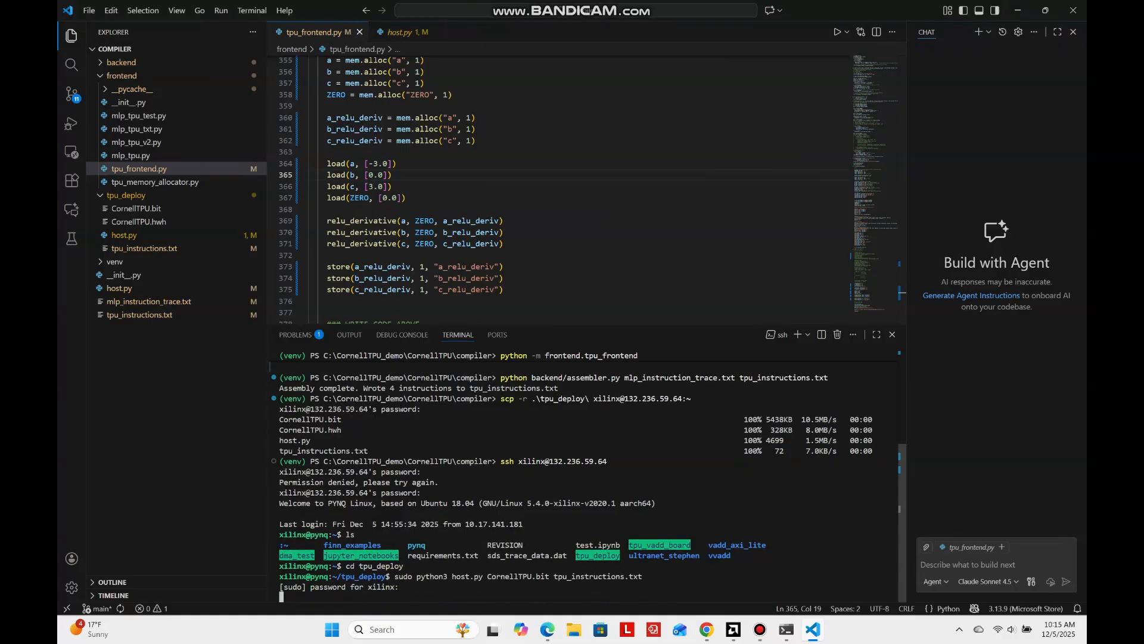
Maximize the terminal to examine the host.py results, and restore it to show the test code in tpu_frontend.py.
click(876, 334)
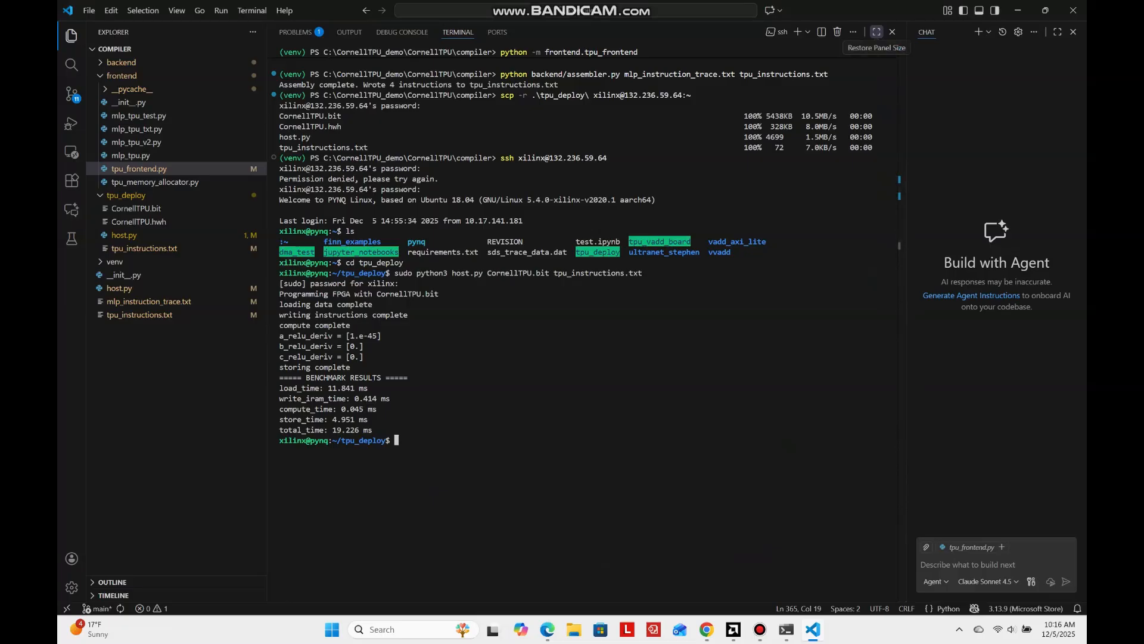
click(877, 32)
scroll(537, 191, down, 2)
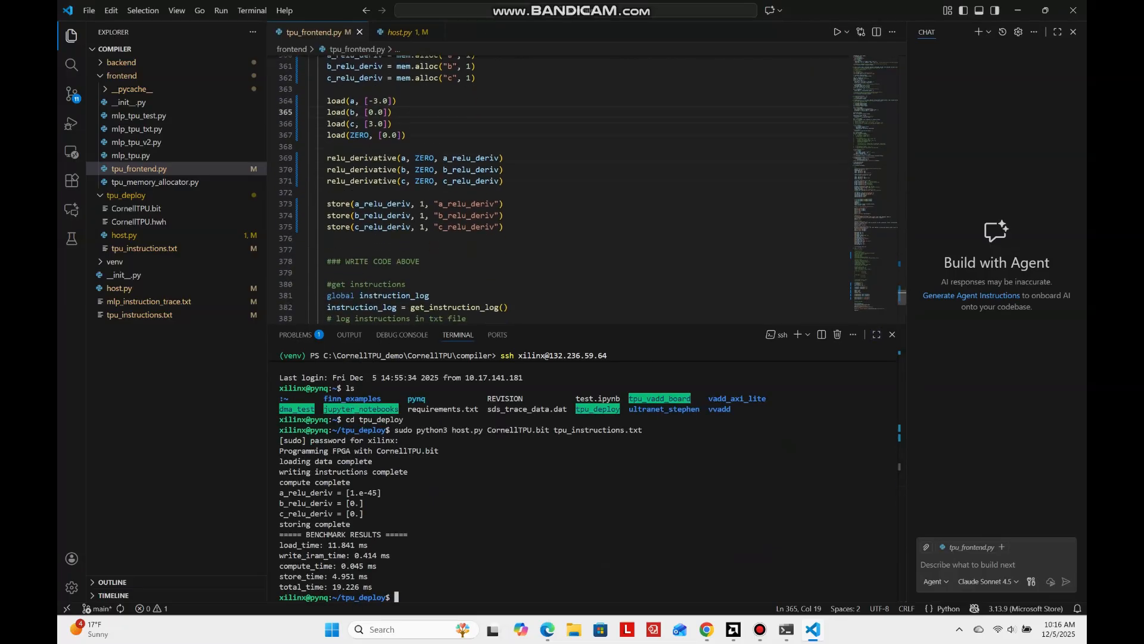
Compare the value loaded into a on line 364 with the board output and copy the a_relu_deriv result.
click(382, 100)
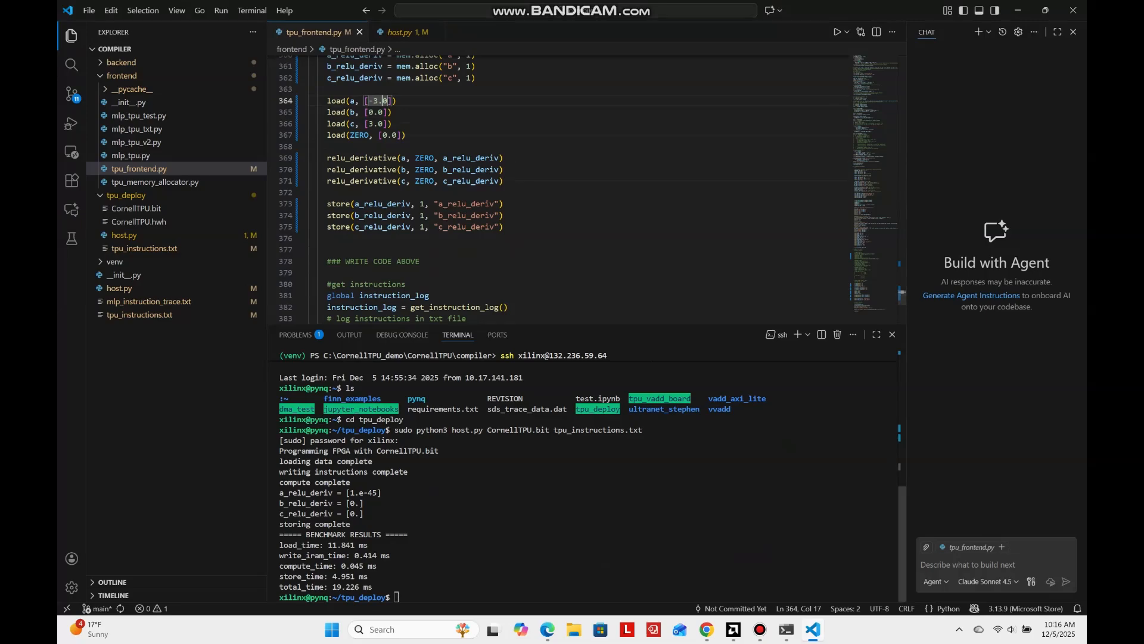
drag(351, 493, 377, 492)
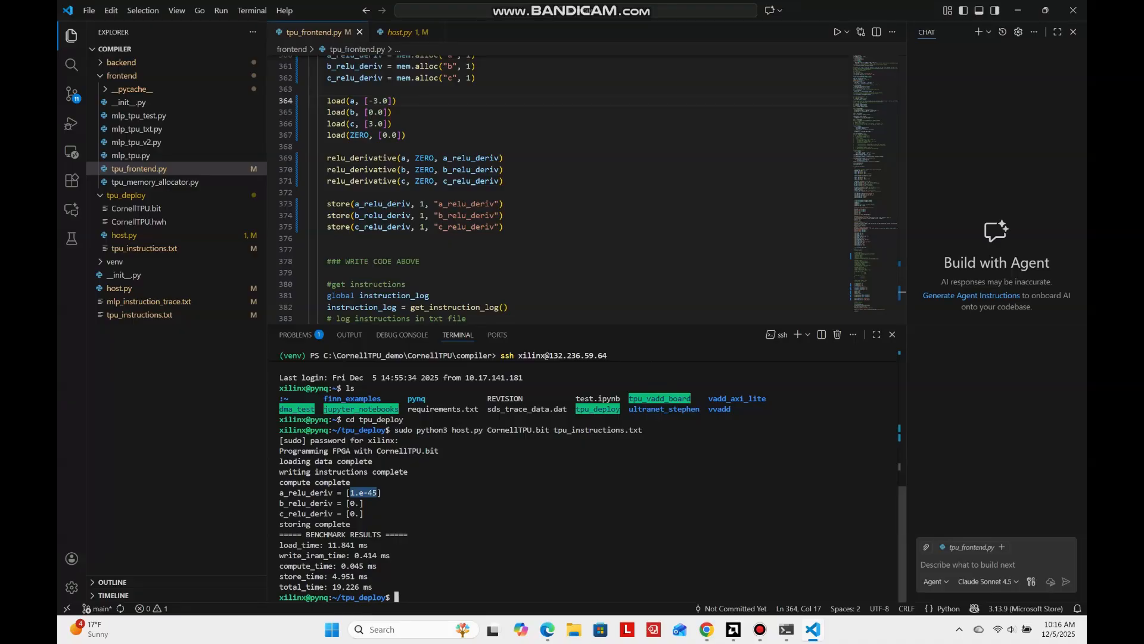
key(ctrl+c)
Bring up the Windows PowerShell window, minimize it, and switch to Vivado 2025.1.
click(786, 629)
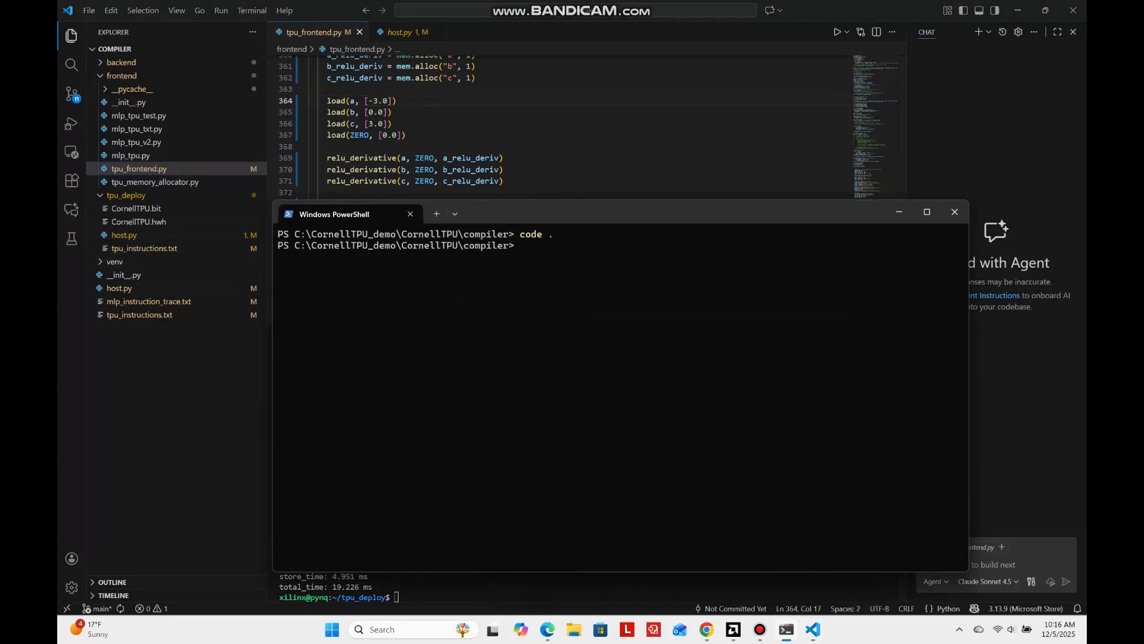
click(900, 212)
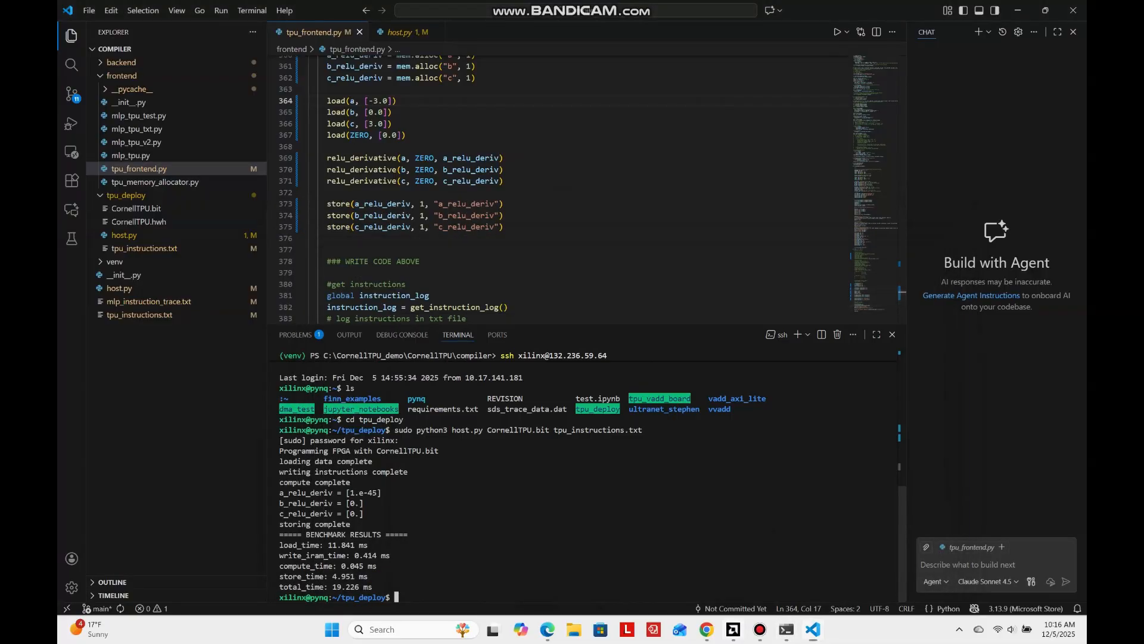
click(733, 630)
click(791, 10)
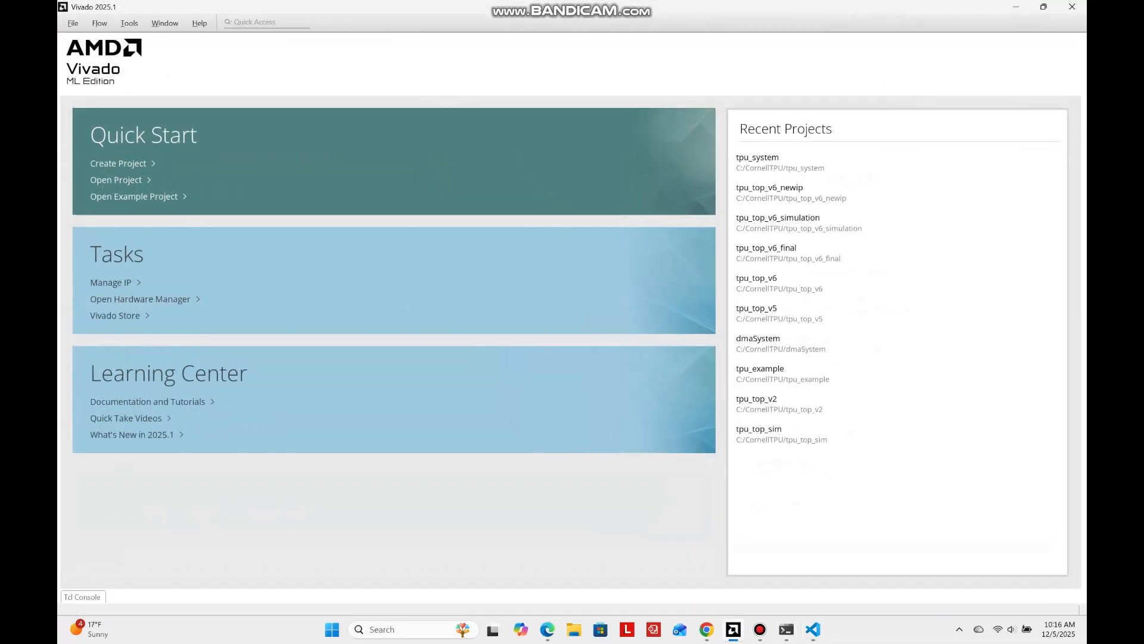
Start creating a new Vivado project and name it tpu_top_demo.
click(118, 164)
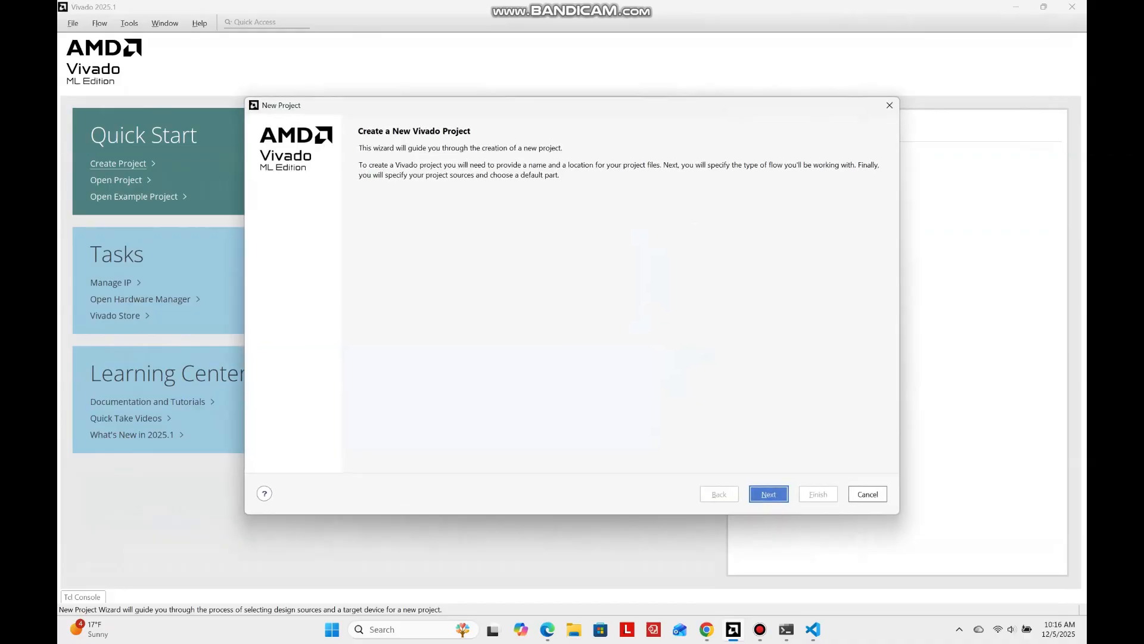
key(Return)
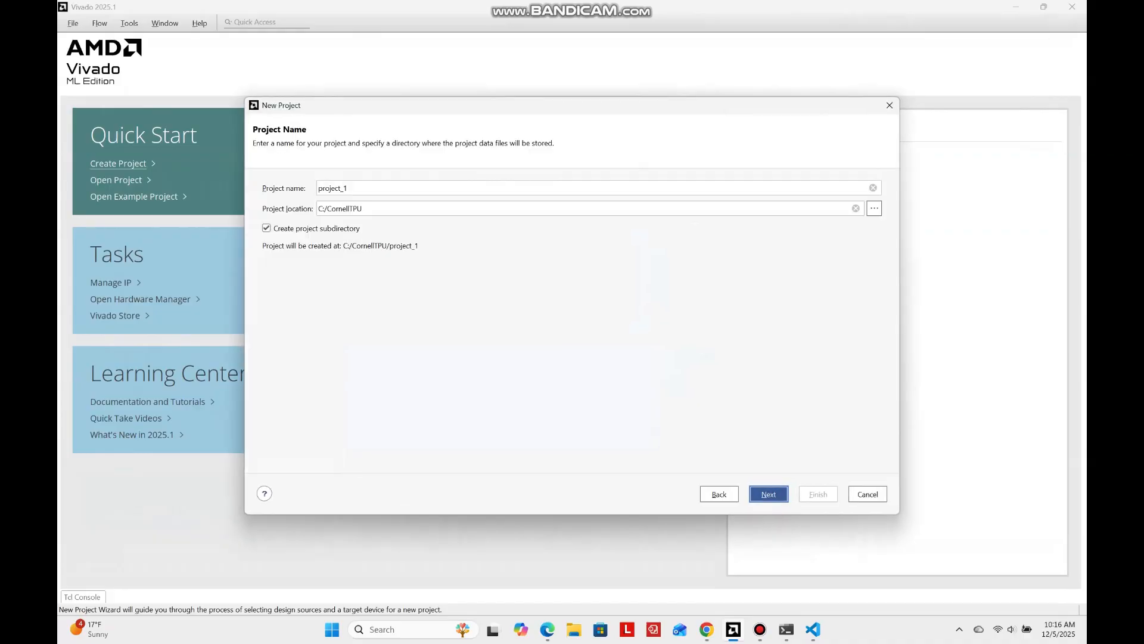
key(BackSpace)
key(BackSpace)
key(BackSpace)
key(BackSpace)
key(BackSpace)
key(BackSpace)
key(BackSpace)
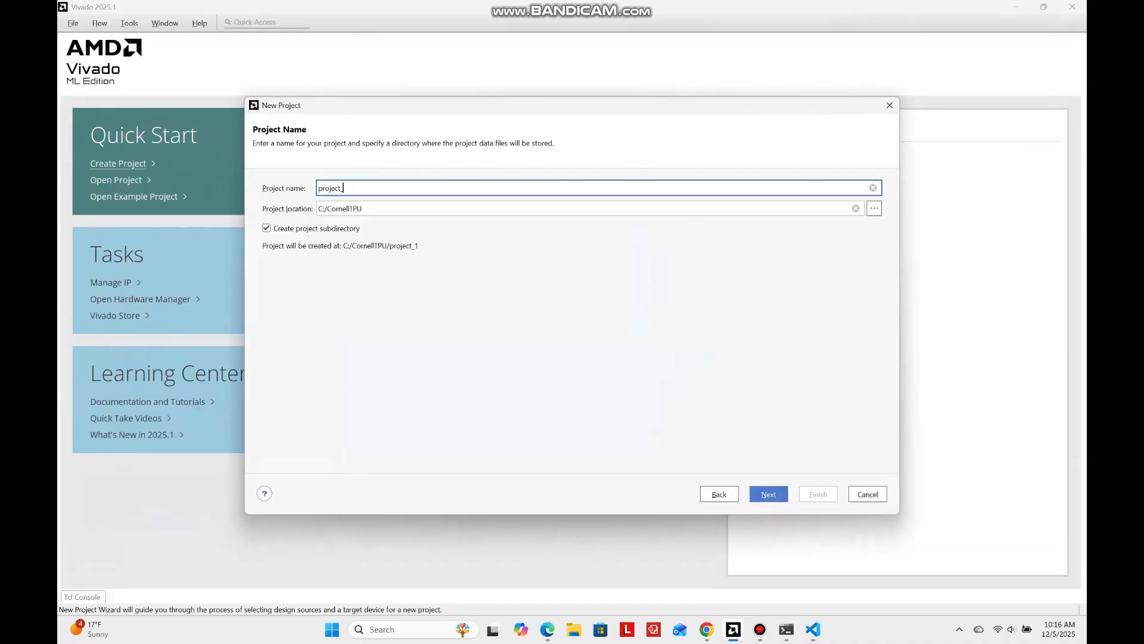
key(BackSpace)
key(BackSpace)
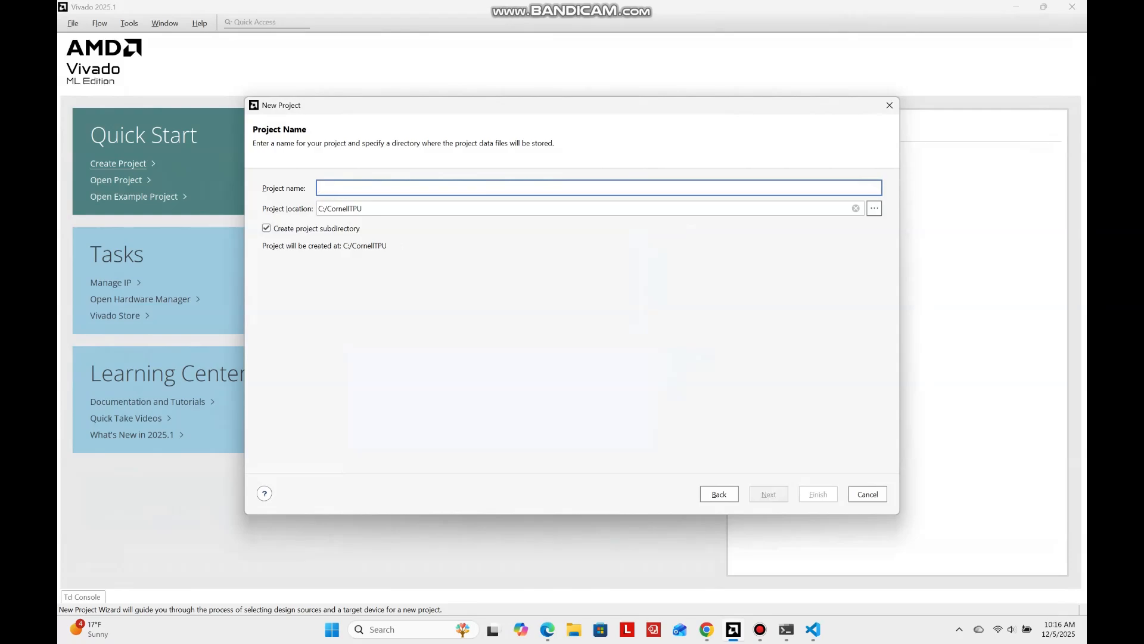
text(tpu_top_)
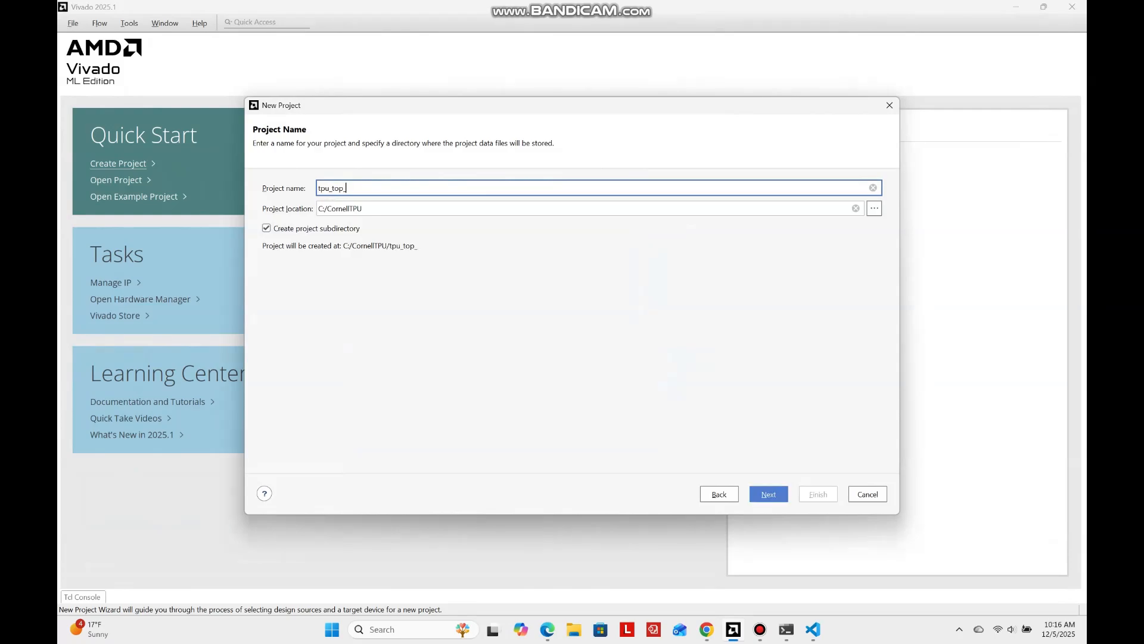
text(demo)
Set the project location to C:/CornellTPU_demo and accept RTL Project as the project type.
click(875, 208)
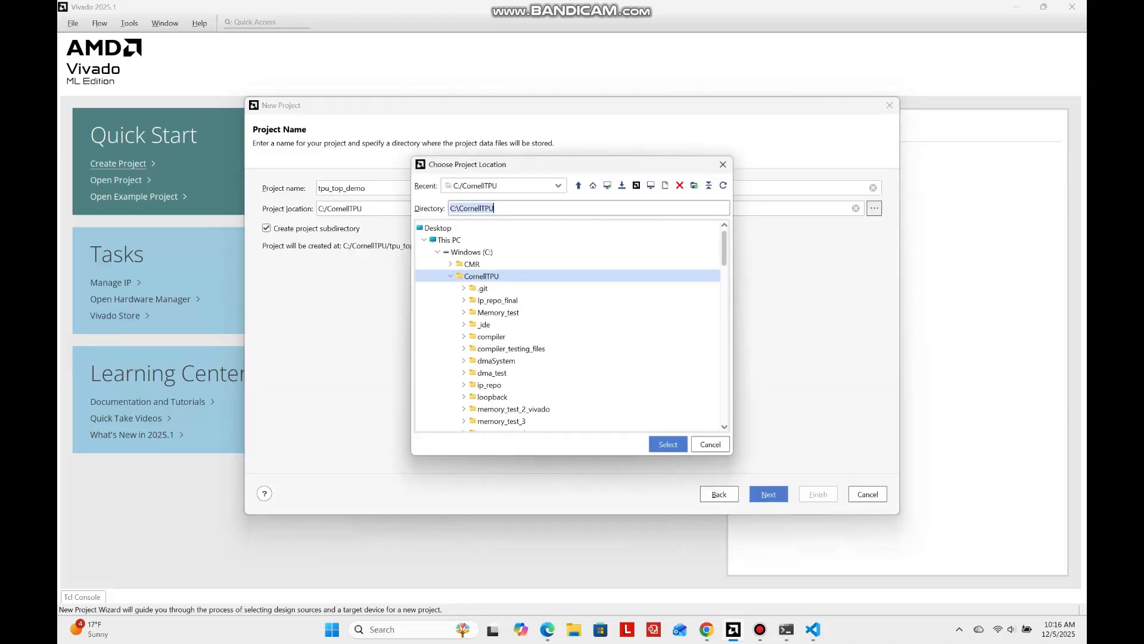
click(450, 276)
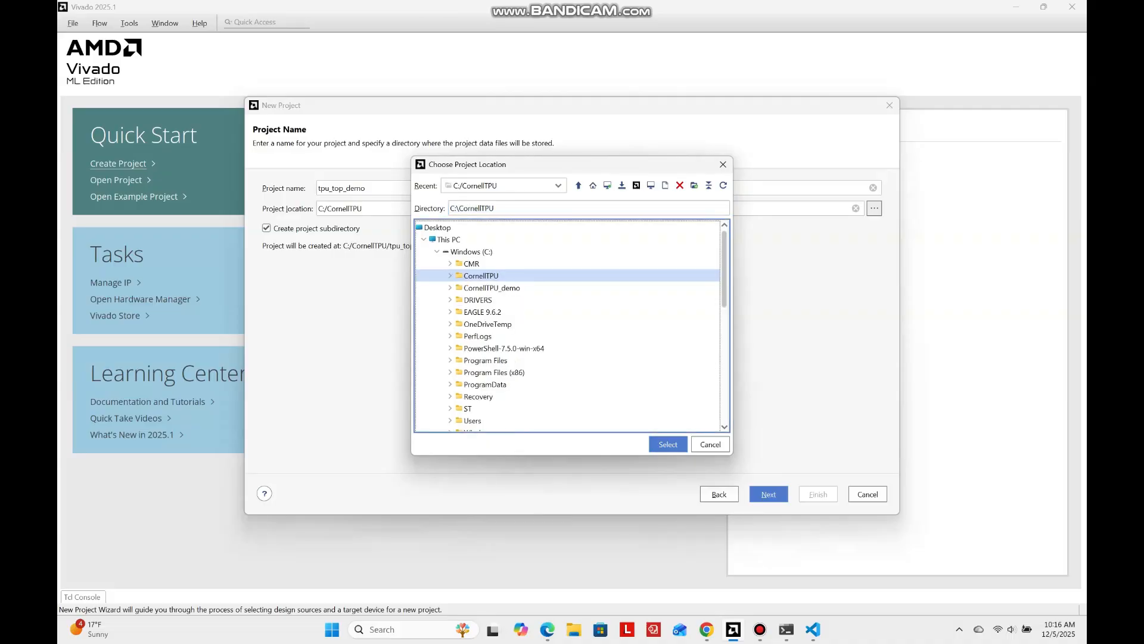
click(492, 288)
click(668, 444)
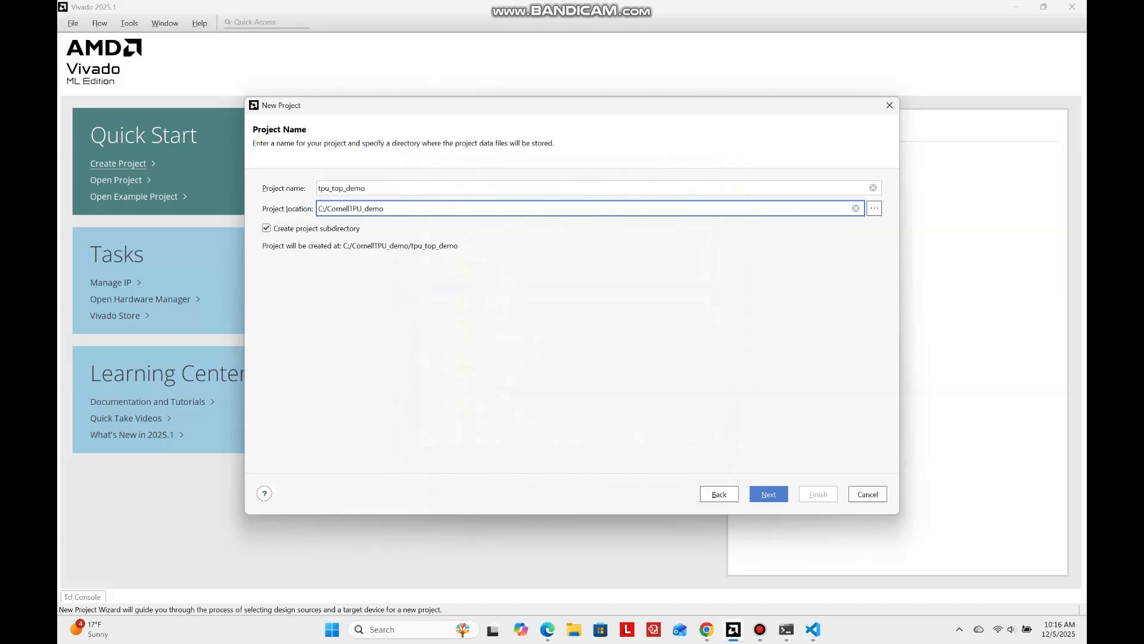
click(769, 494)
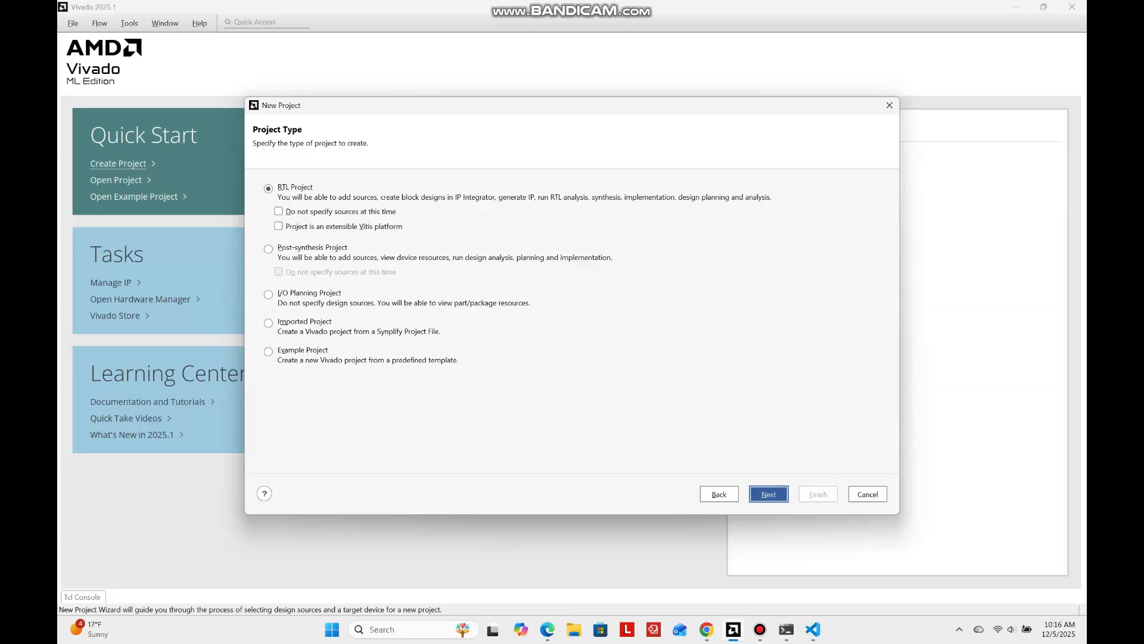
click(769, 494)
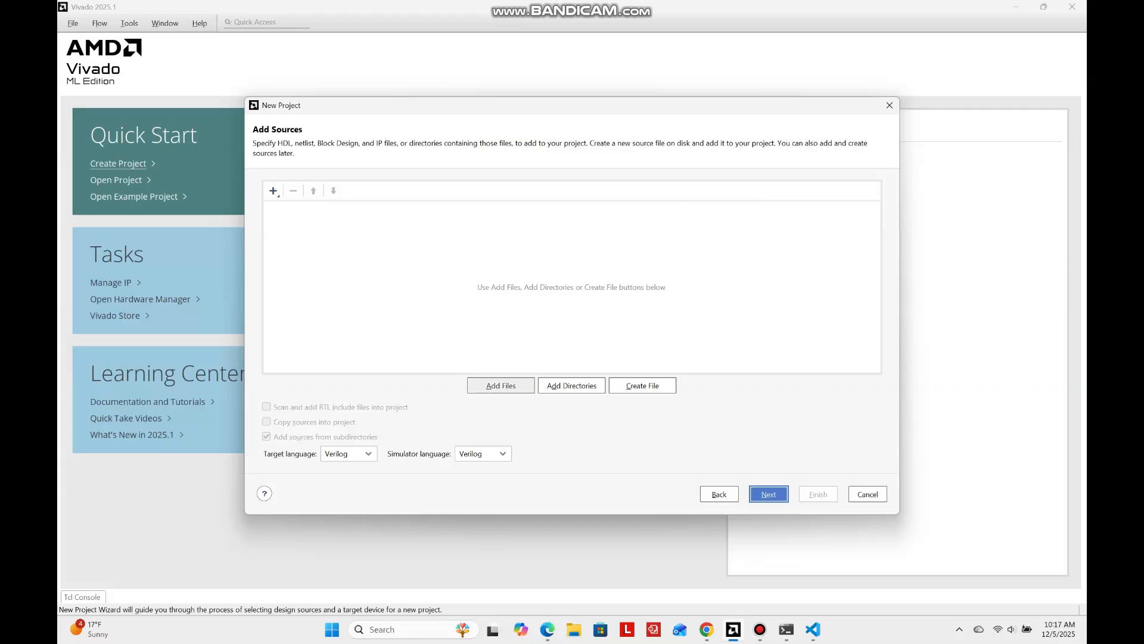
Add all source files from the CornellTPU/tpu_source_code folder, bram_top.sv through vpu_top.sv, to the new project.
click(500, 385)
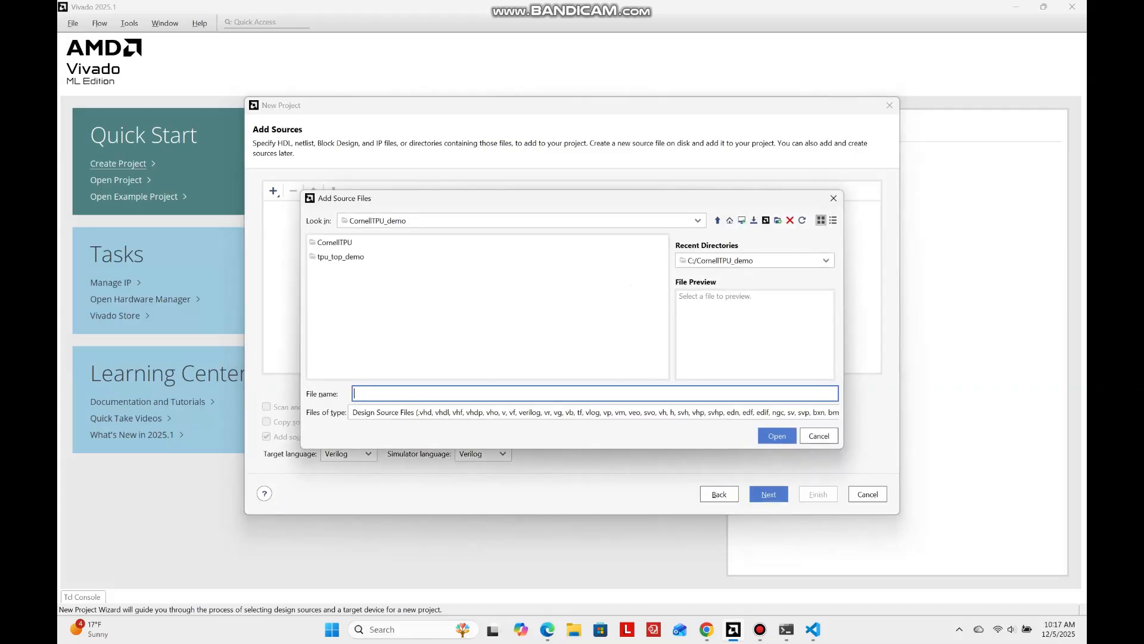
double_click(334, 243)
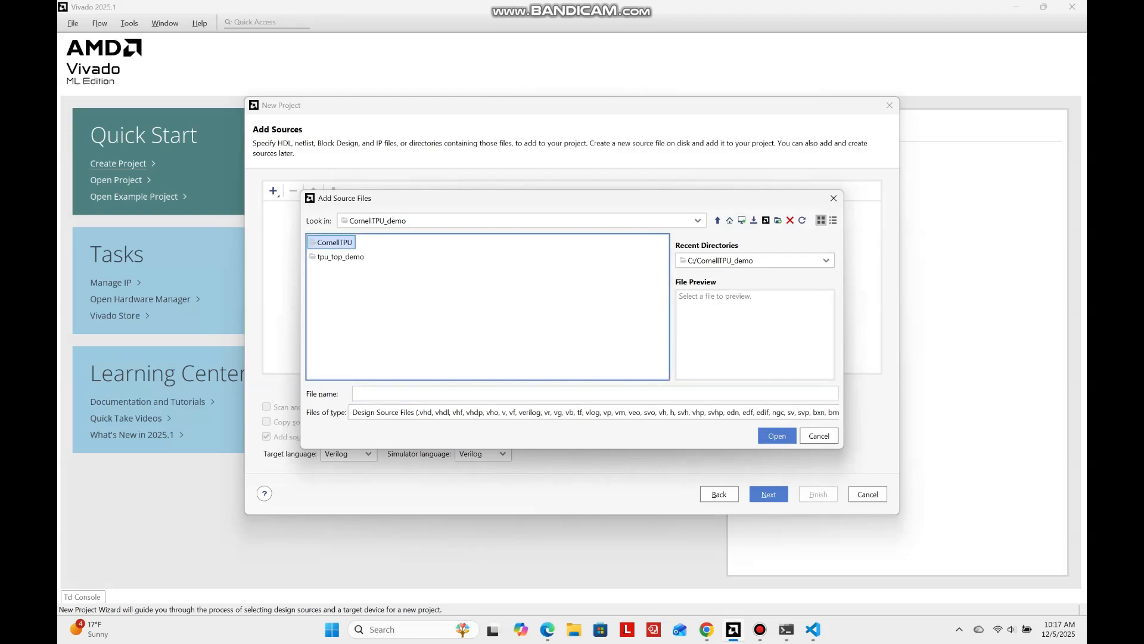
double_click(344, 298)
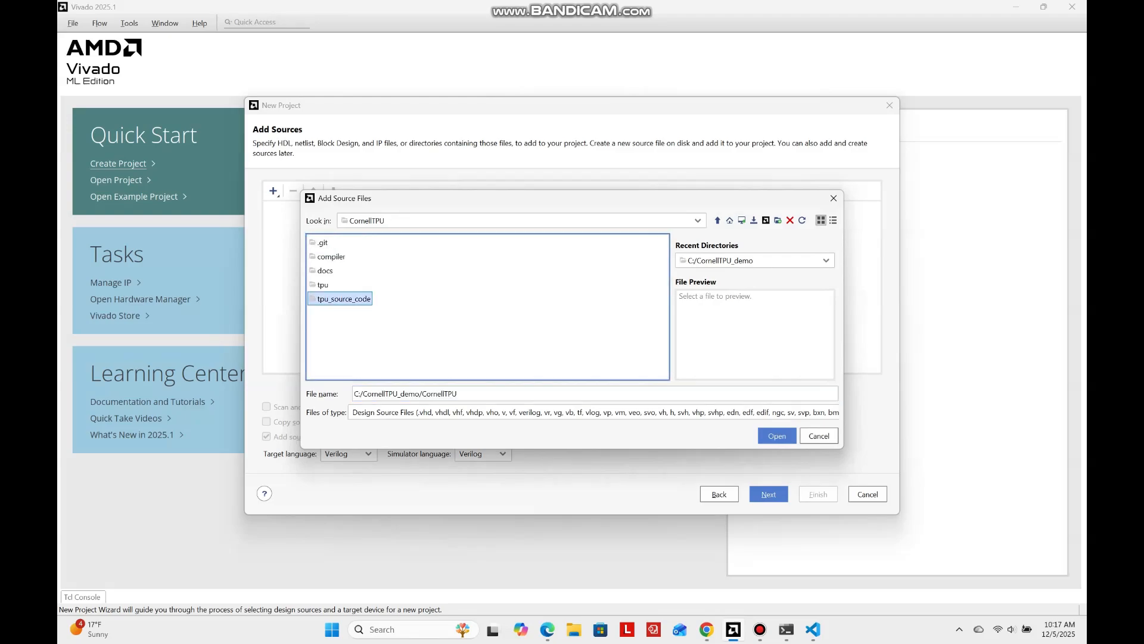
click(334, 243)
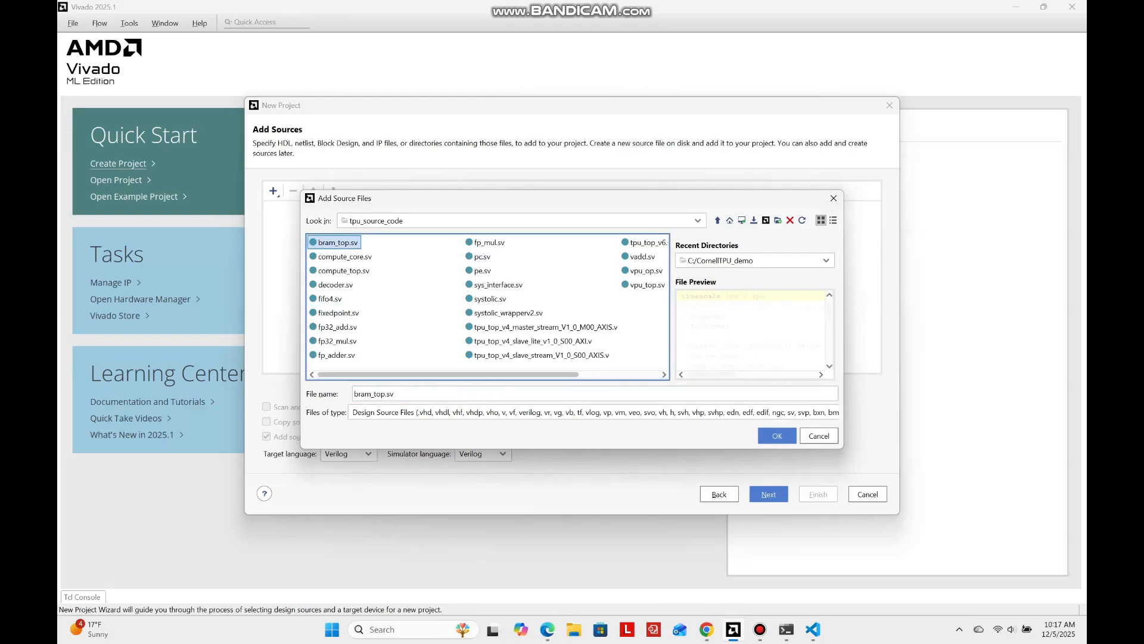
key(shift+Down)
key(shift+Down)
key(shift+Down)
key(shift+Down)
key(shift+Down)
key(shift+Down)
key(shift+Down)
key(shift+Down)
key(shift+Down)
key(shift+Down)
key(shift+Down)
key(shift+Down)
key(shift+Down)
key(shift+Down)
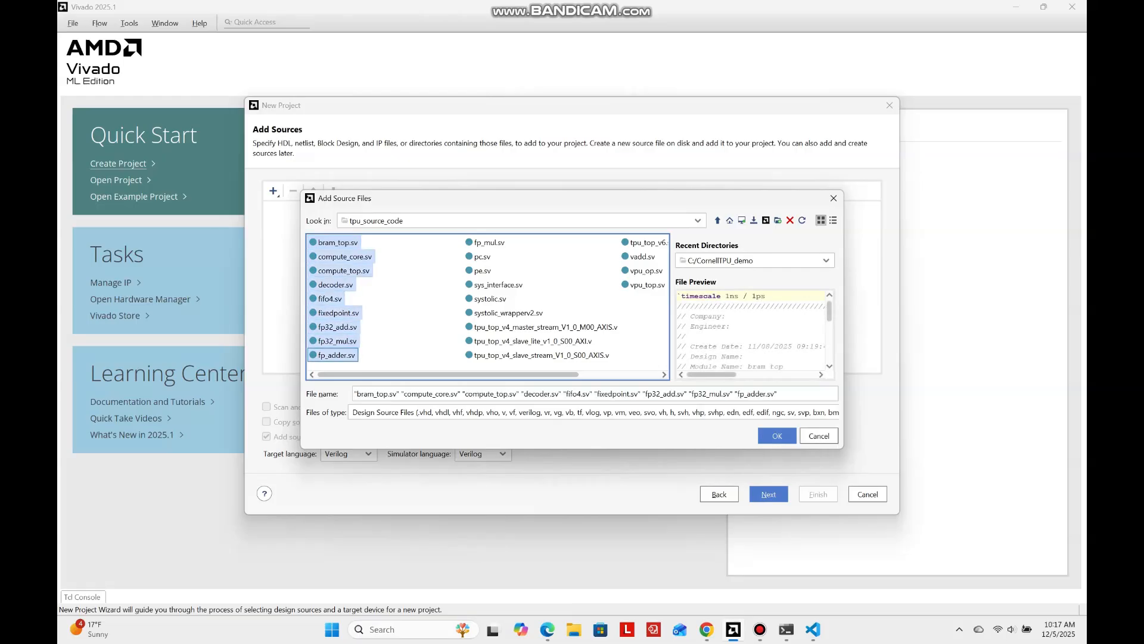
key(shift+Down)
key(shift+Down)
key(shift+Down)
key(shift+Down)
key(shift+Down)
key(shift+Down)
key(shift+Down)
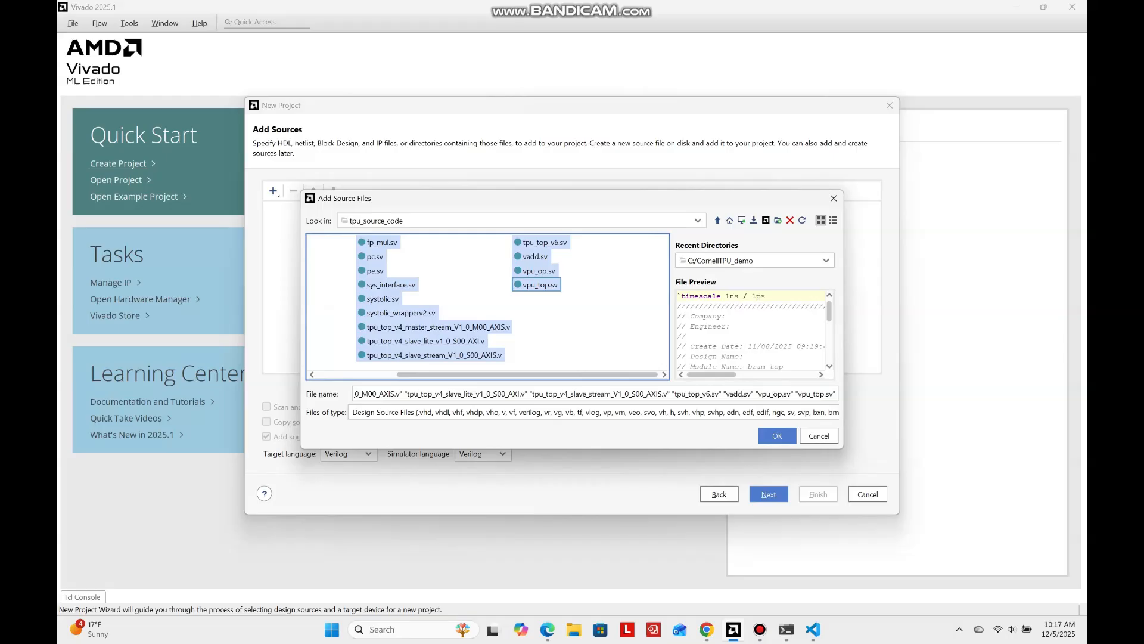
click(777, 436)
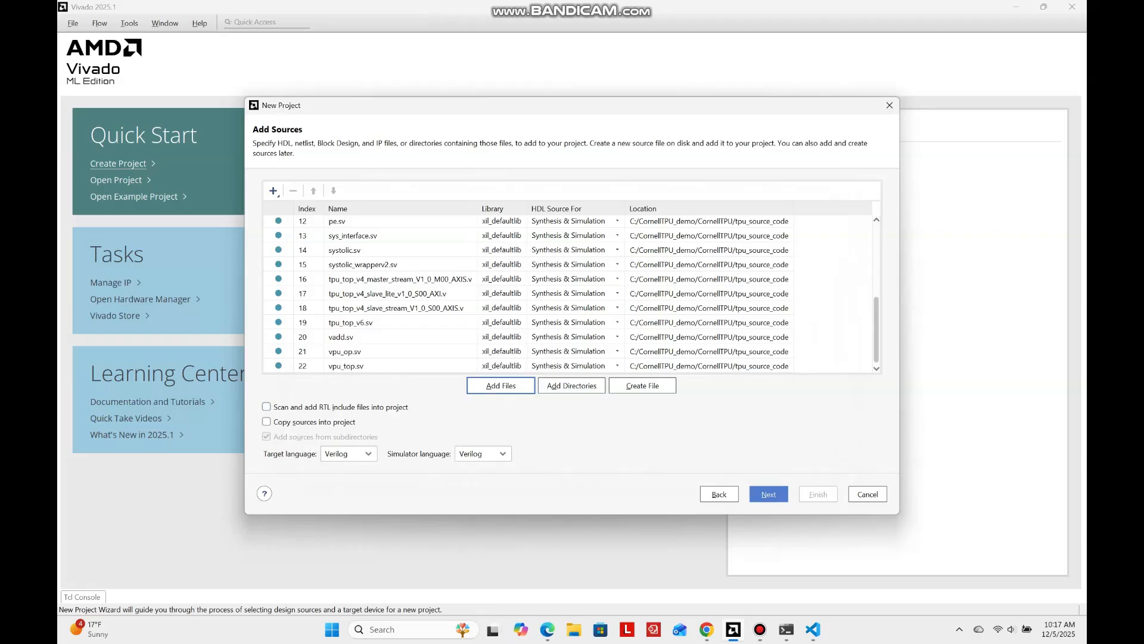
Keep Verilog as the target language and continue without constraints to the default part selection.
click(368, 454)
click(368, 454)
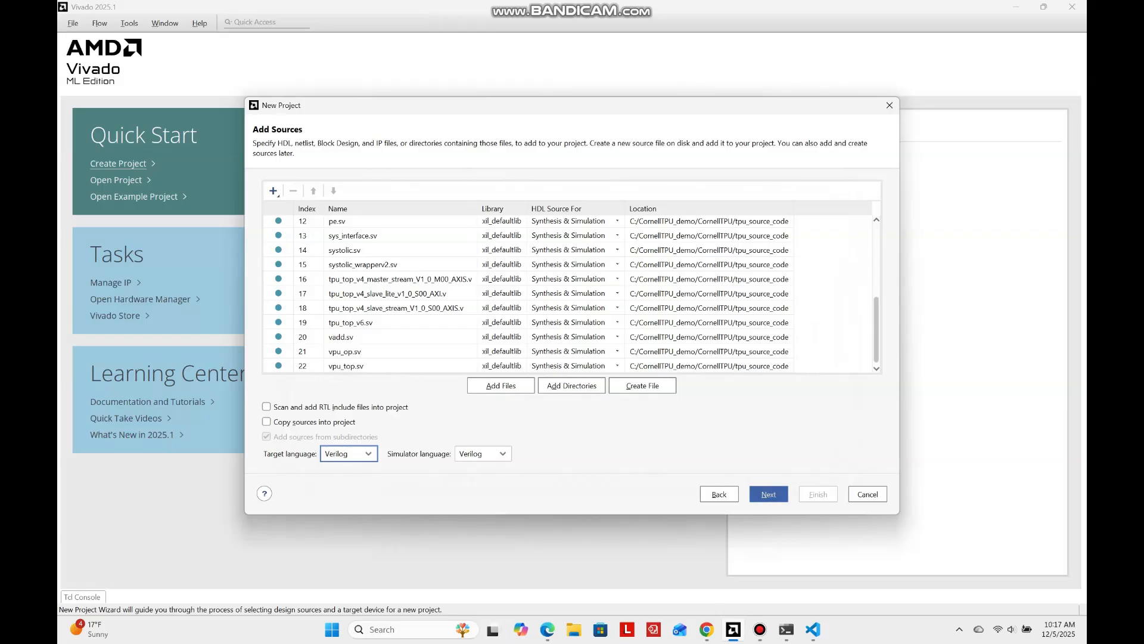
click(768, 494)
click(769, 494)
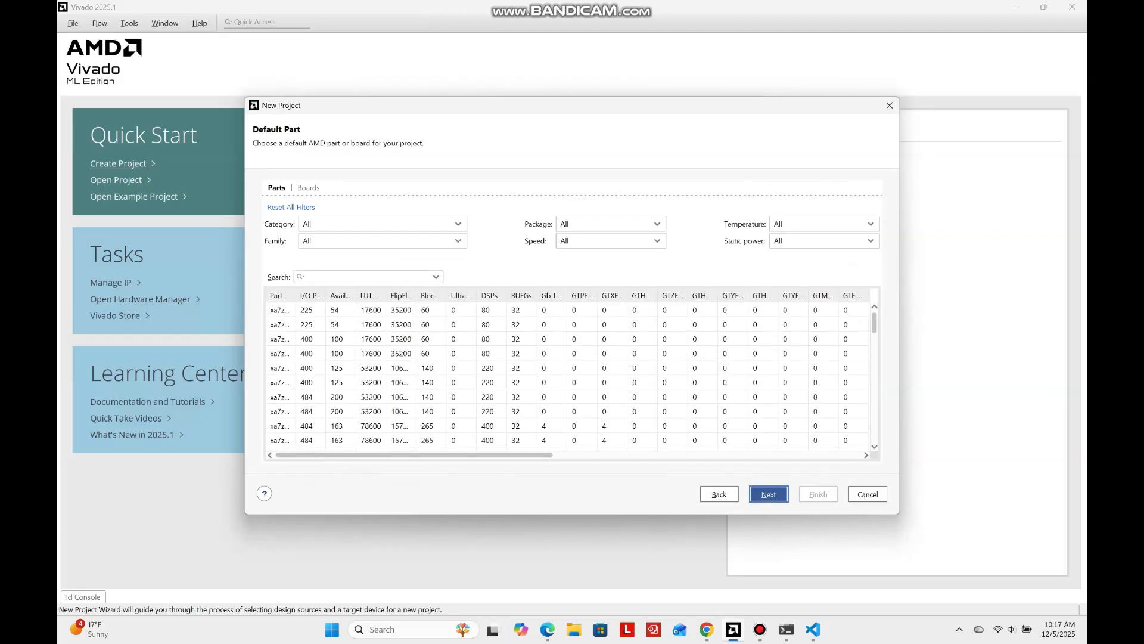
Switch to Chrome, copy the board part xczu3eg-sbva484-1-i from the Vivado helpful simulation commands document, and return to Vivado.
click(707, 630)
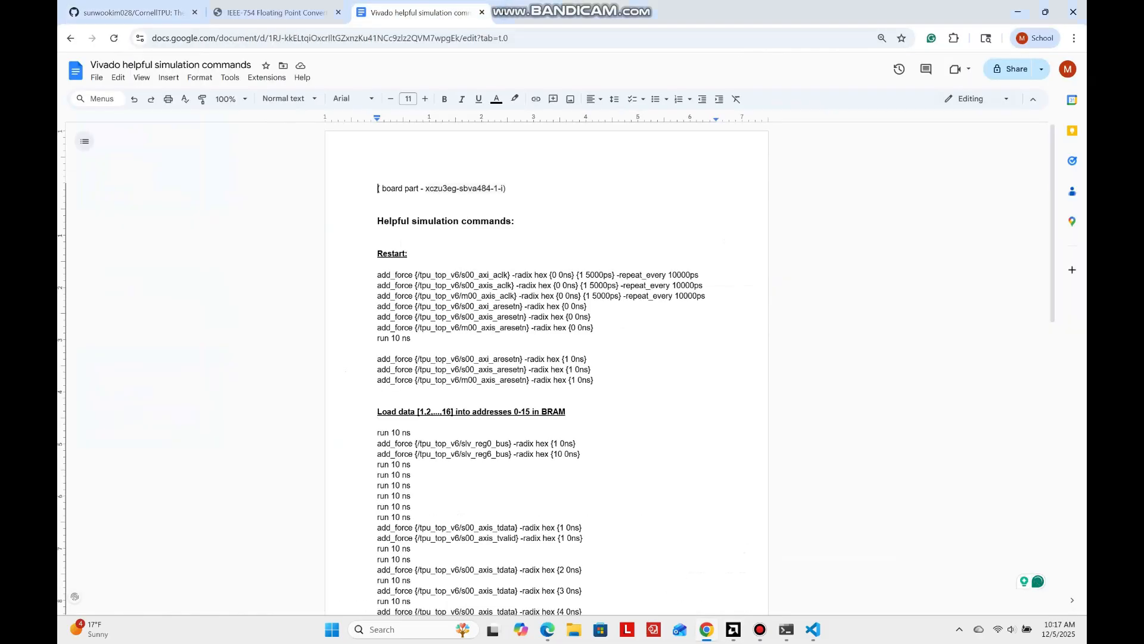
mouse_move(502, 189)
mouse_down()
mouse_move(425, 188)
mouse_move(501, 188)
mouse_up()
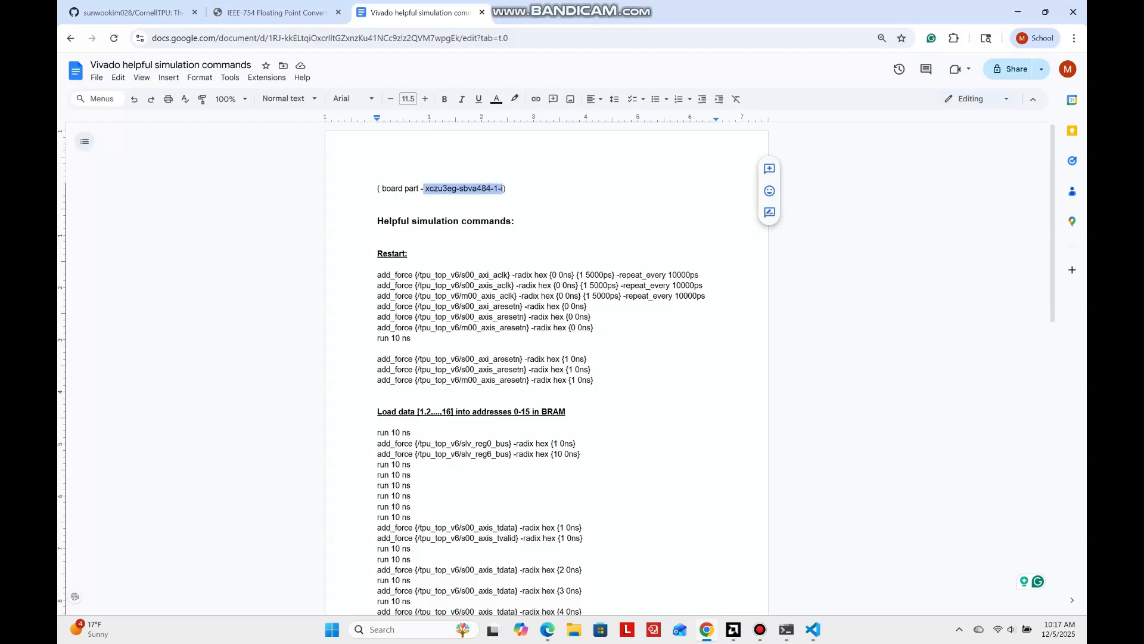
click(733, 629)
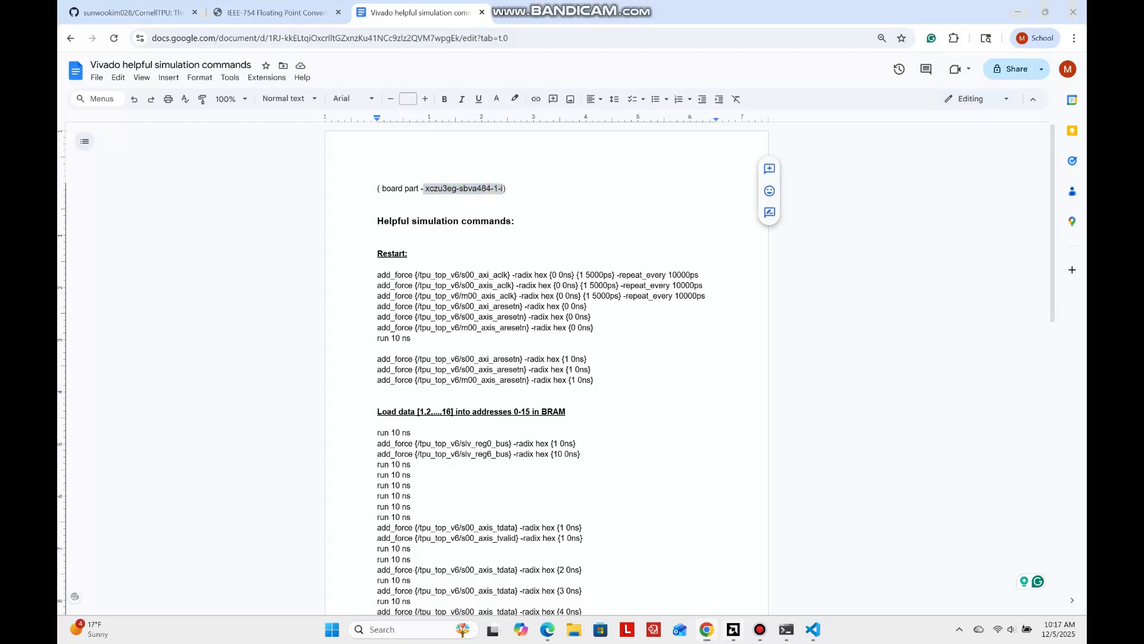
Search for xczu3eg-sbva484-1-i, select it as the default part, and finish creating the project.
text(xczu3eg-sbva484-1-i)
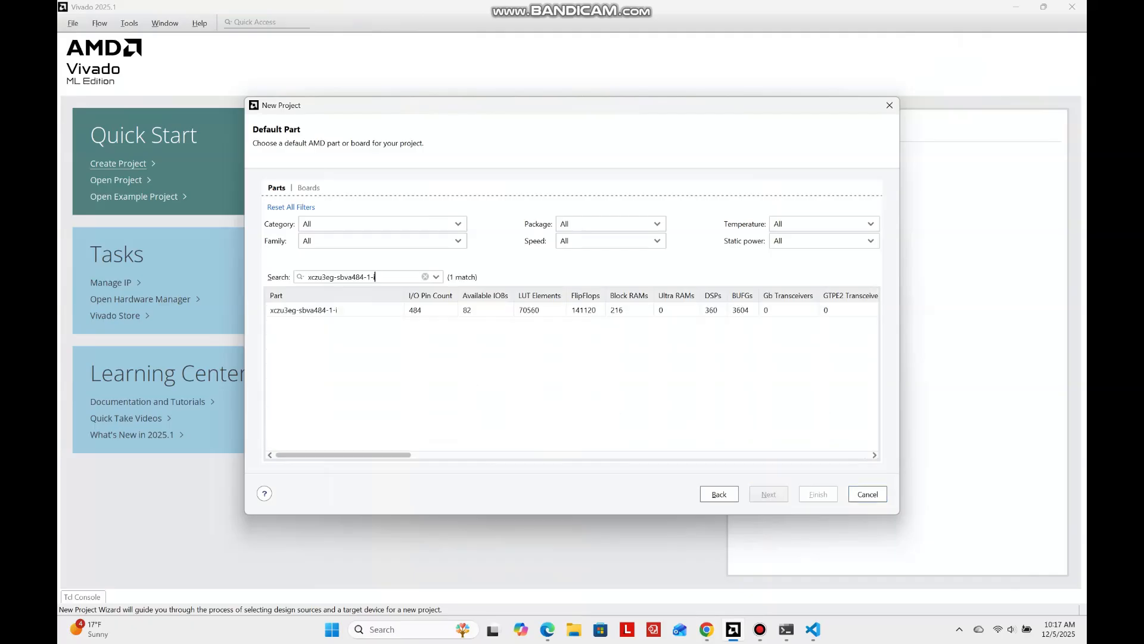
click(431, 310)
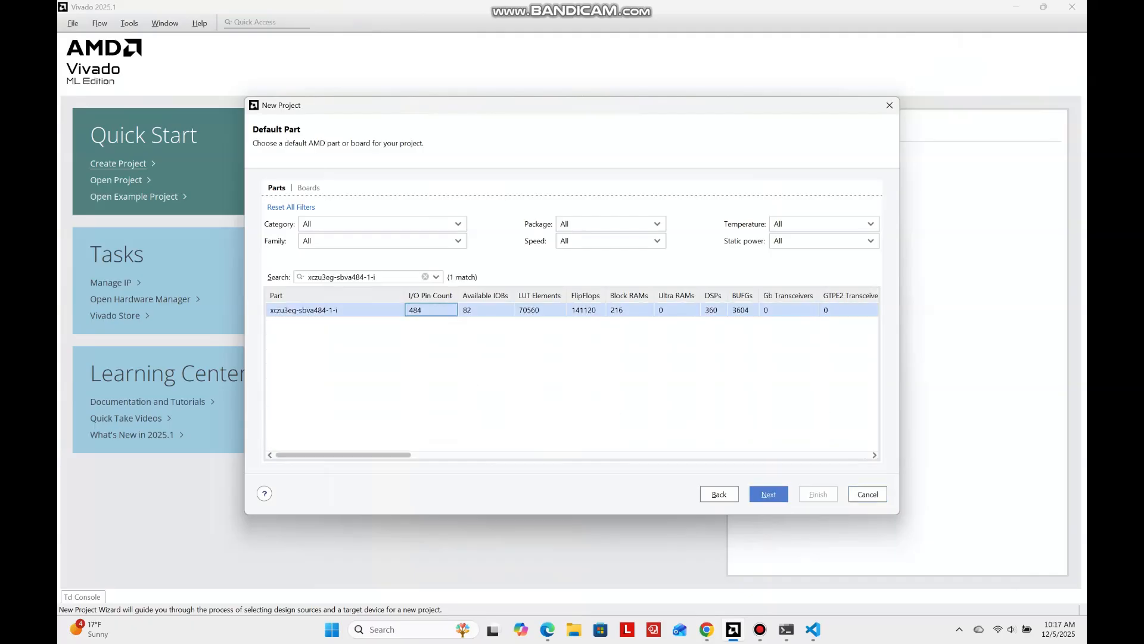
click(769, 494)
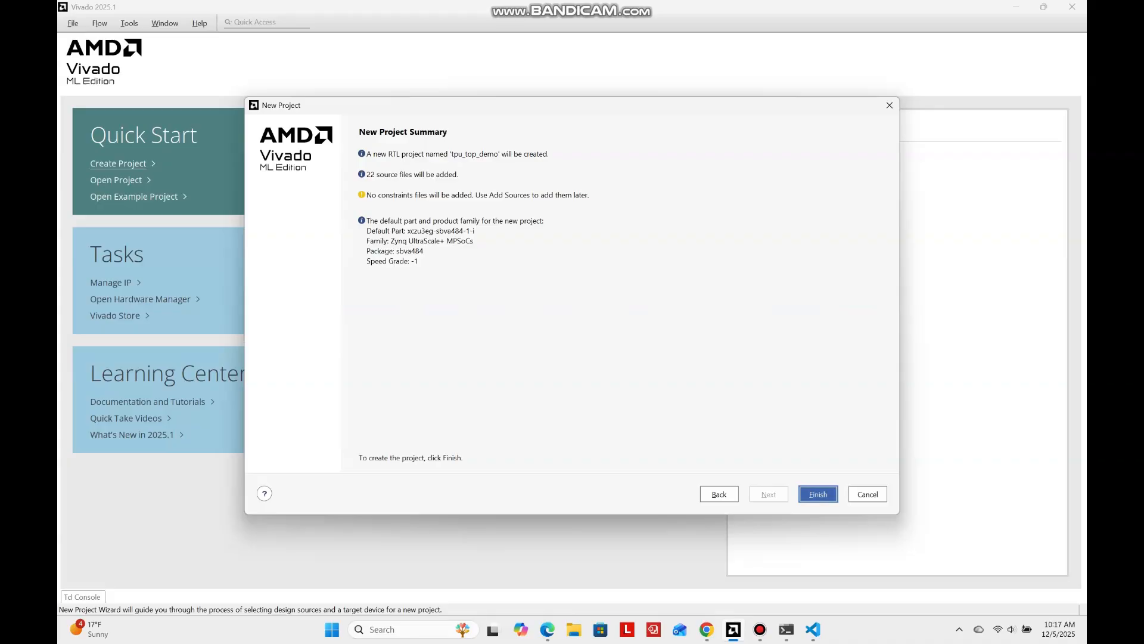
key(Return)
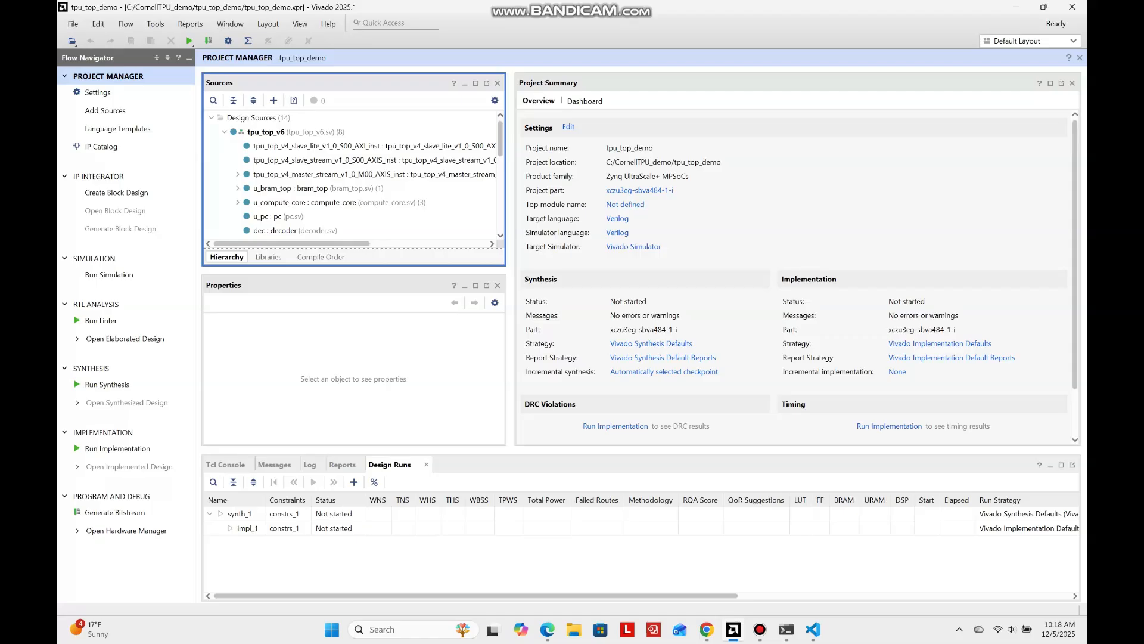
Expand u_bram_top in the design sources and open bram_top.sv to examine the blk_mem_gen_0 instantiation.
scroll(352, 176, down, 3)
scroll(352, 175, up, 1)
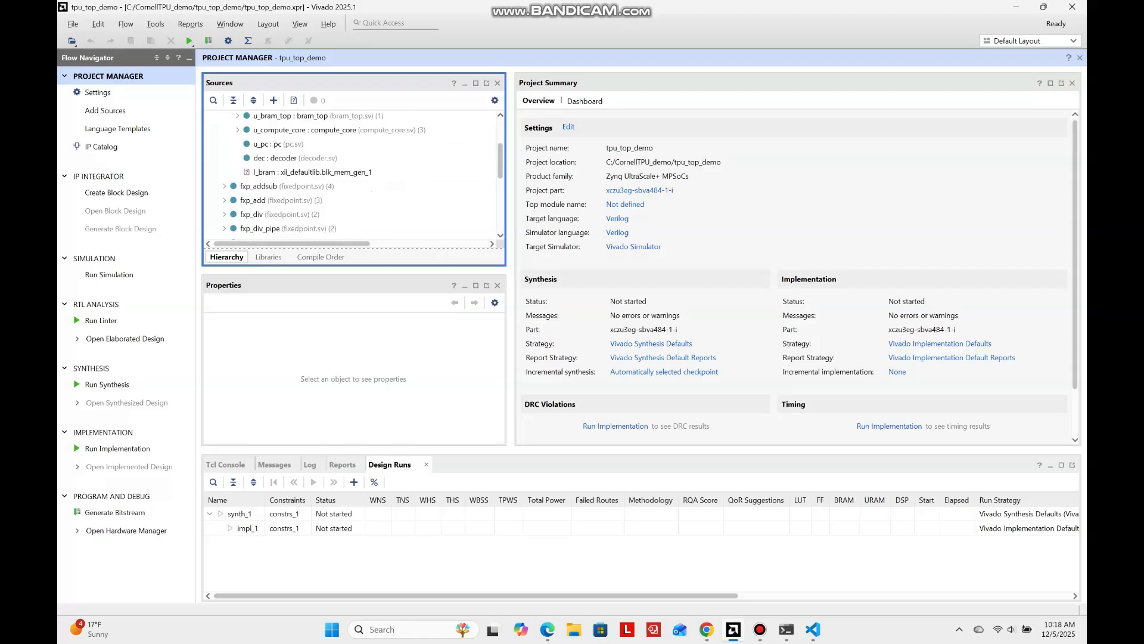
scroll(352, 175, up, 2)
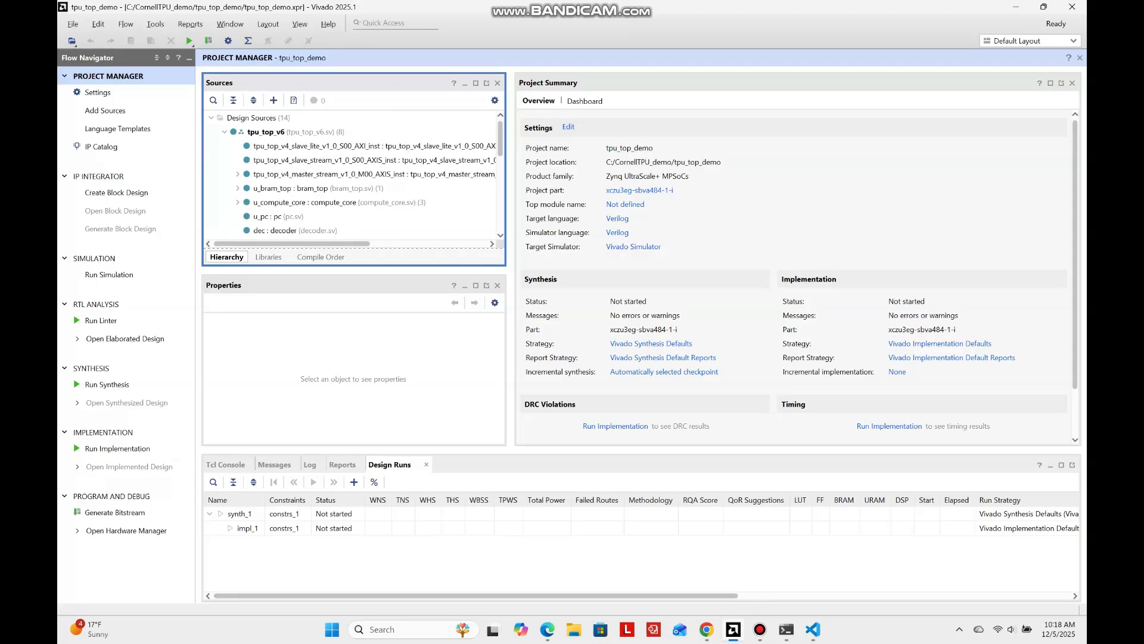
click(238, 188)
scroll(352, 176, down, 1)
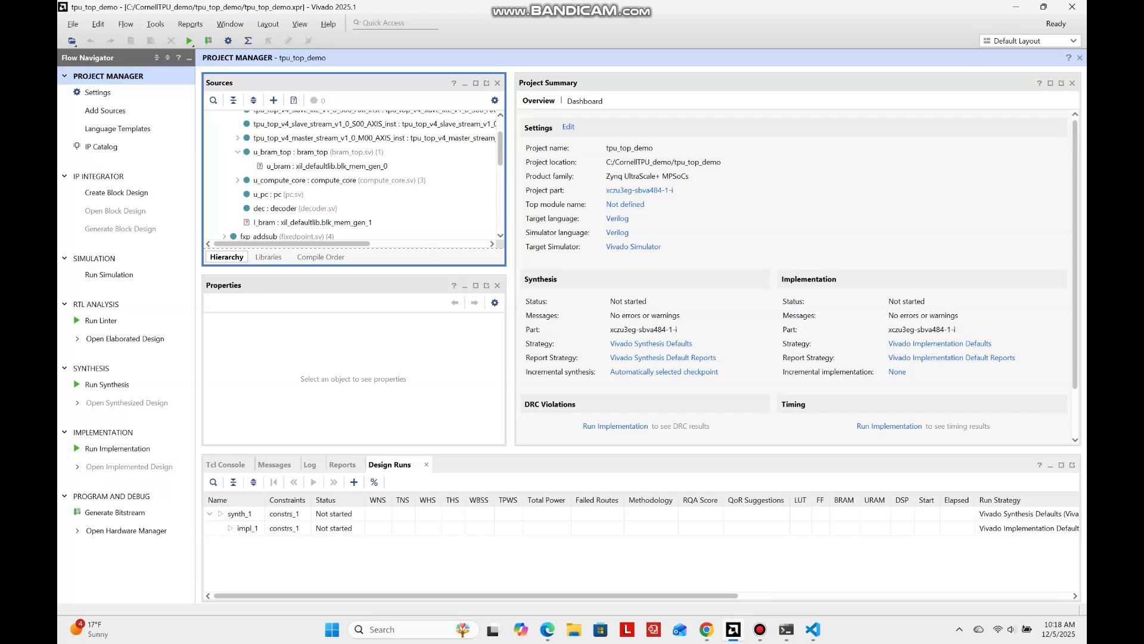
double_click(292, 152)
scroll(619, 261, down, 15)
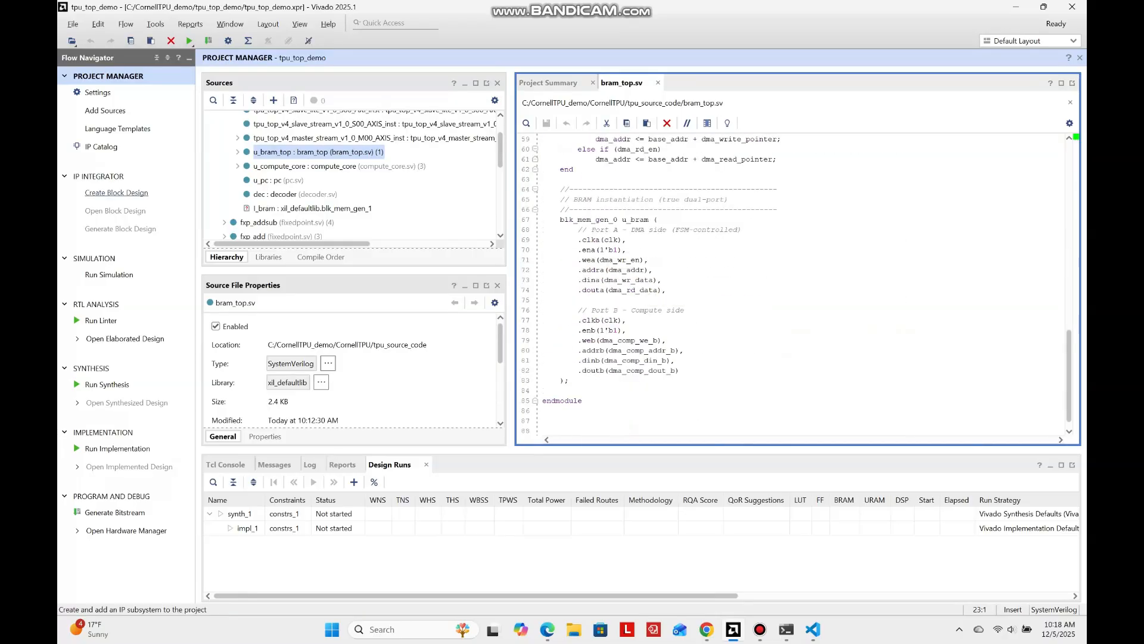
Search the IP Catalog for block mem and open the Block Memory Generator for customization.
click(101, 147)
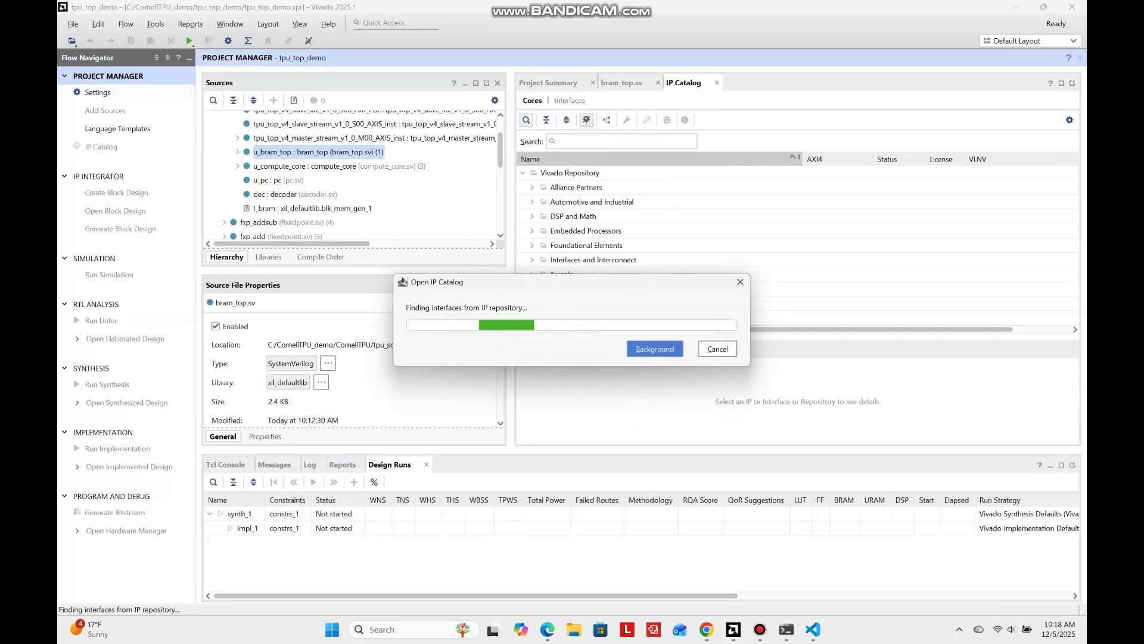
text(block mem)
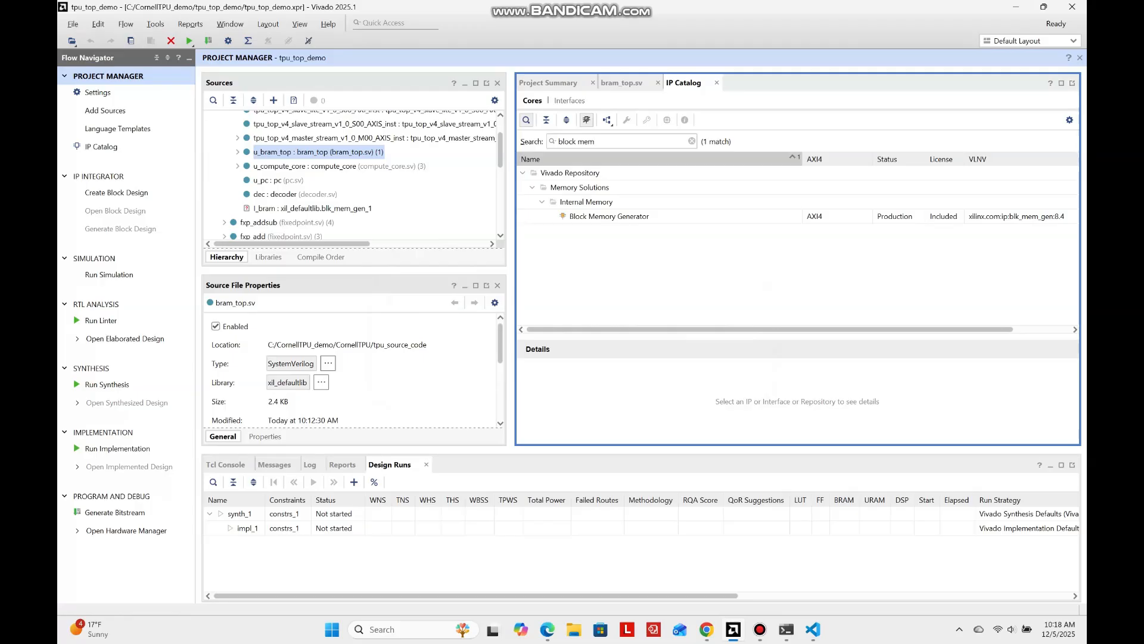
double_click(609, 216)
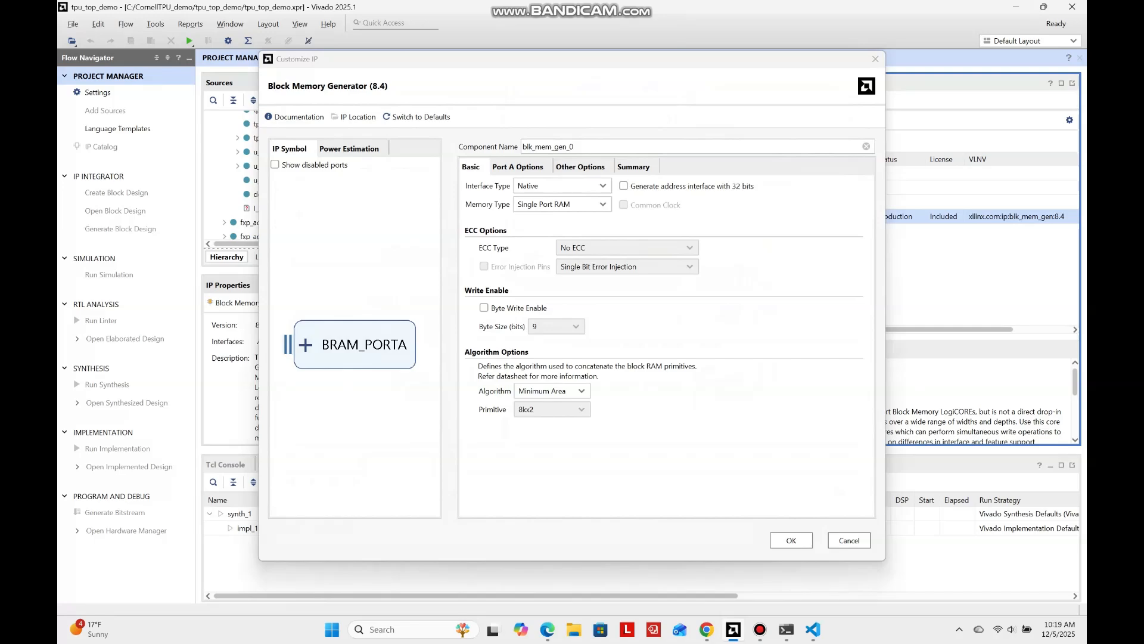
Set blk_mem_gen_0's memory type to True Dual Port RAM and enable Common Clock.
click(563, 186)
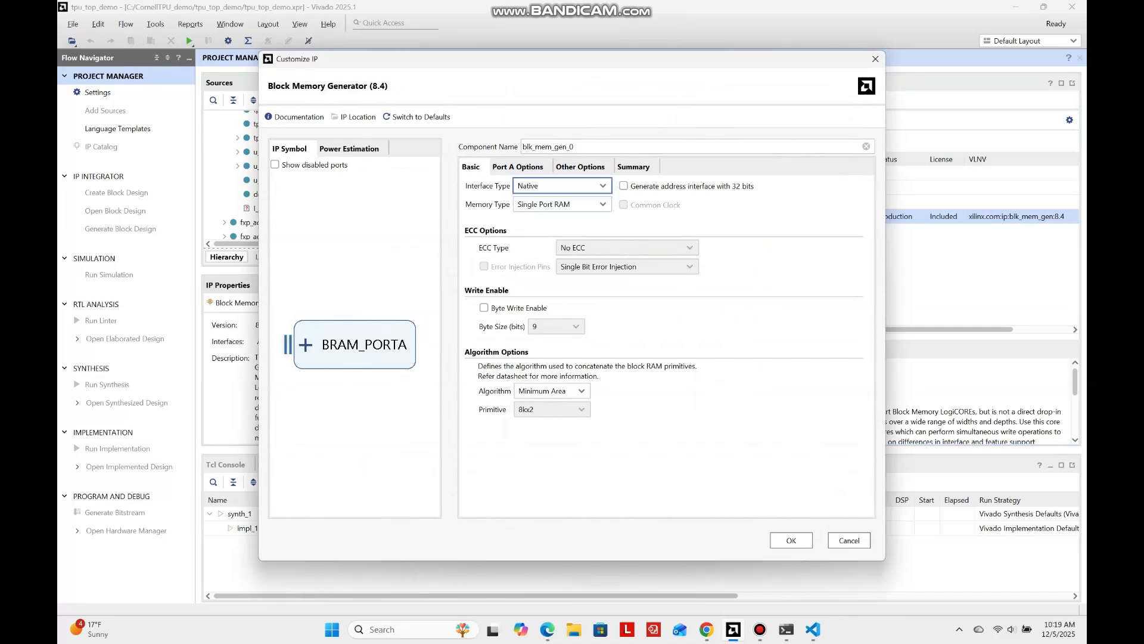
click(563, 205)
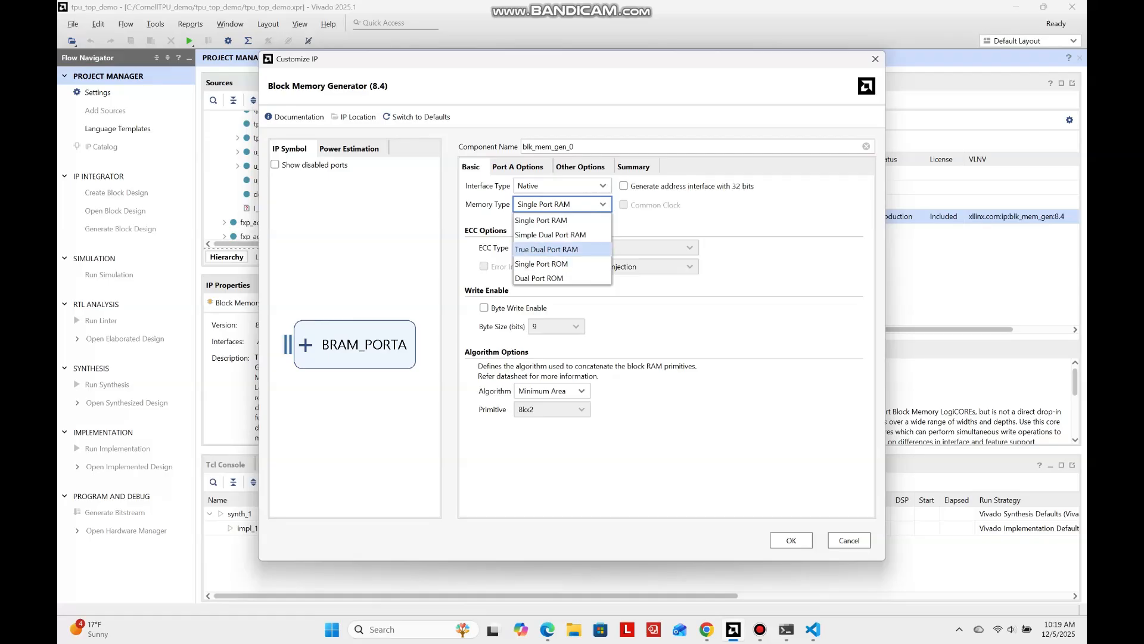
key(Return)
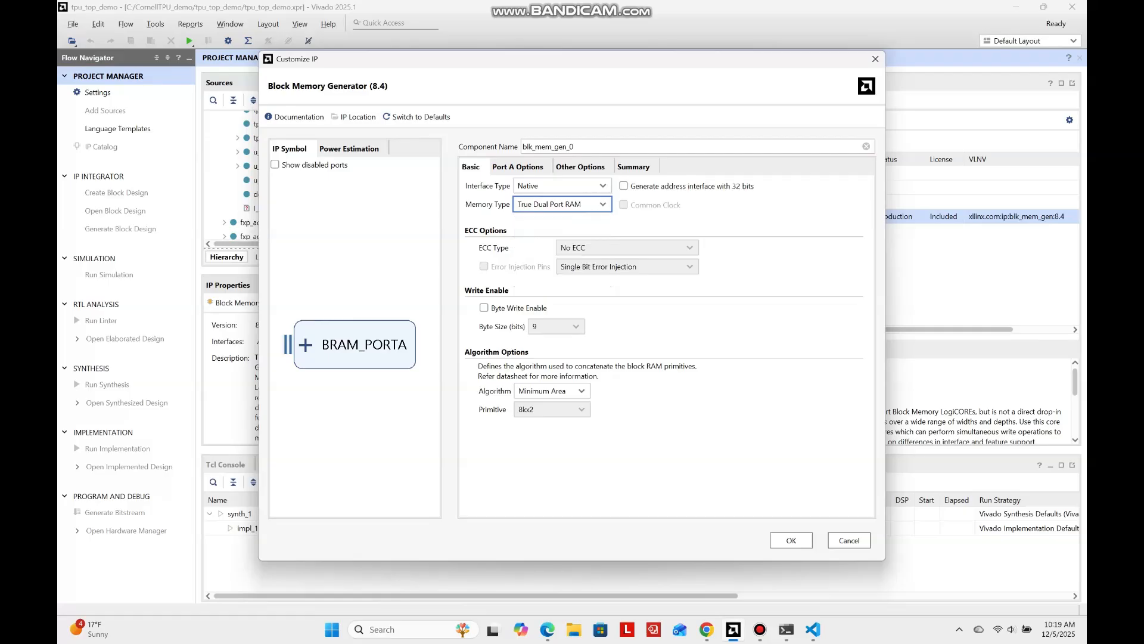
click(623, 204)
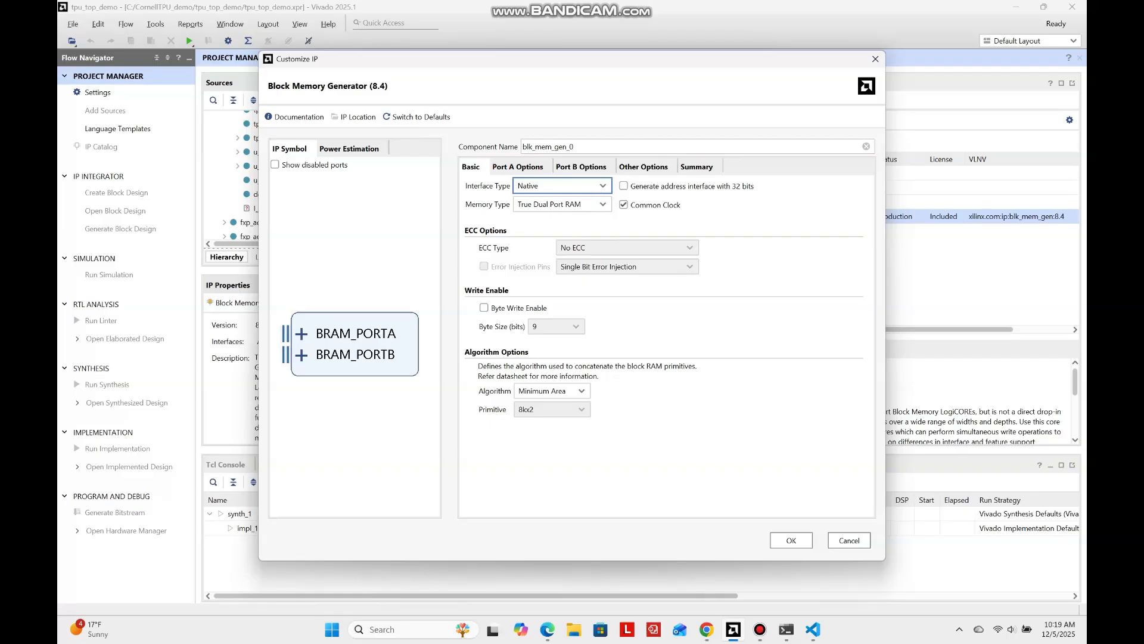
Set blk_mem_gen_0's Port A write width to 32 bits and write depth to 8192.
click(520, 166)
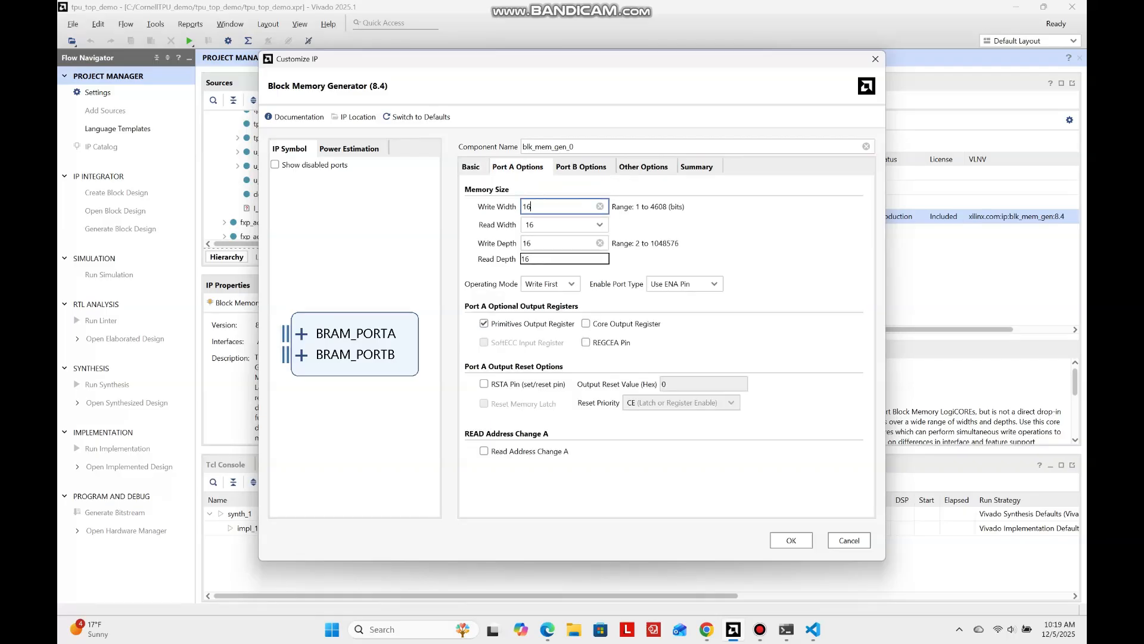
key(BackSpace)
key(BackSpace)
text(32)
key(Tab)
key(Tab)
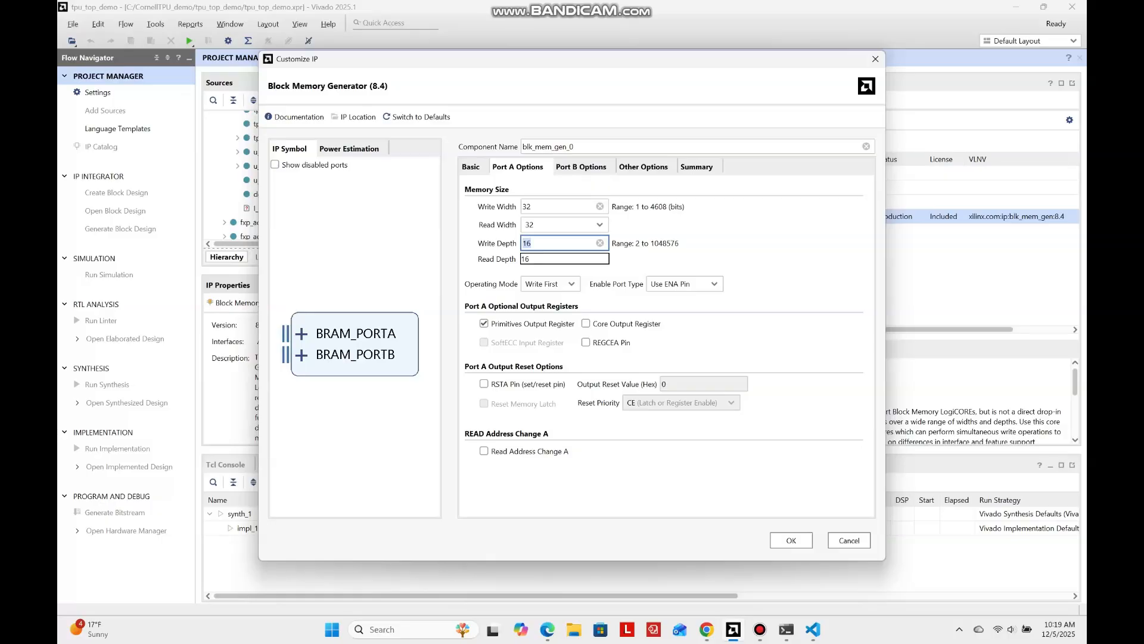
key(BackSpace)
text(8192)
key(Tab)
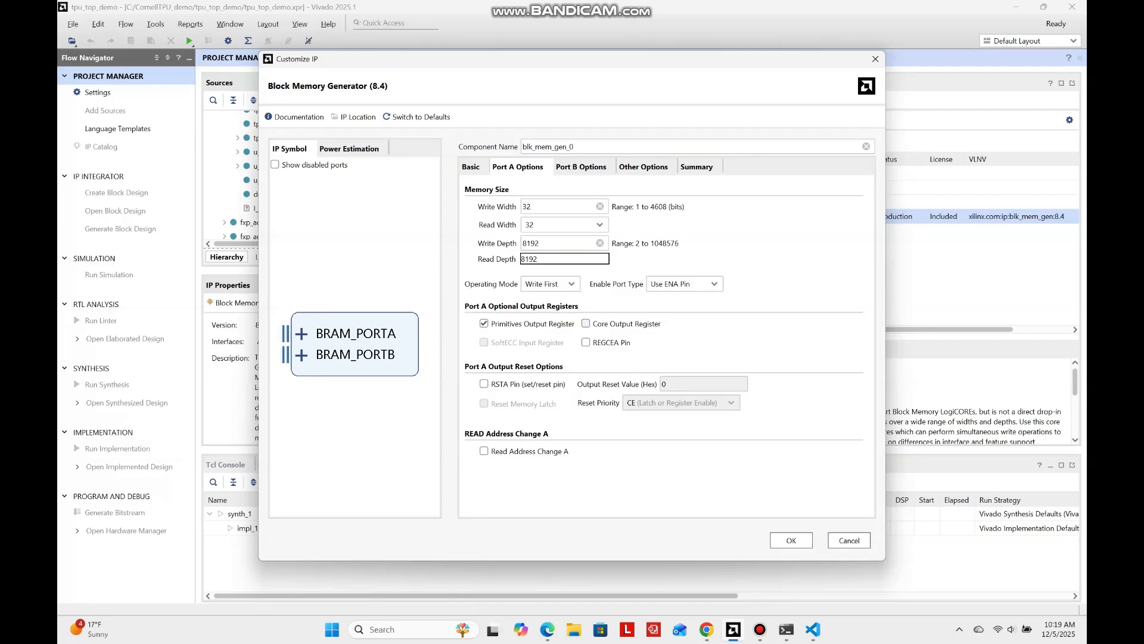
Review the Port B options, other options and summary of blk_mem_gen_0, accept the customization and generate its output products.
click(581, 167)
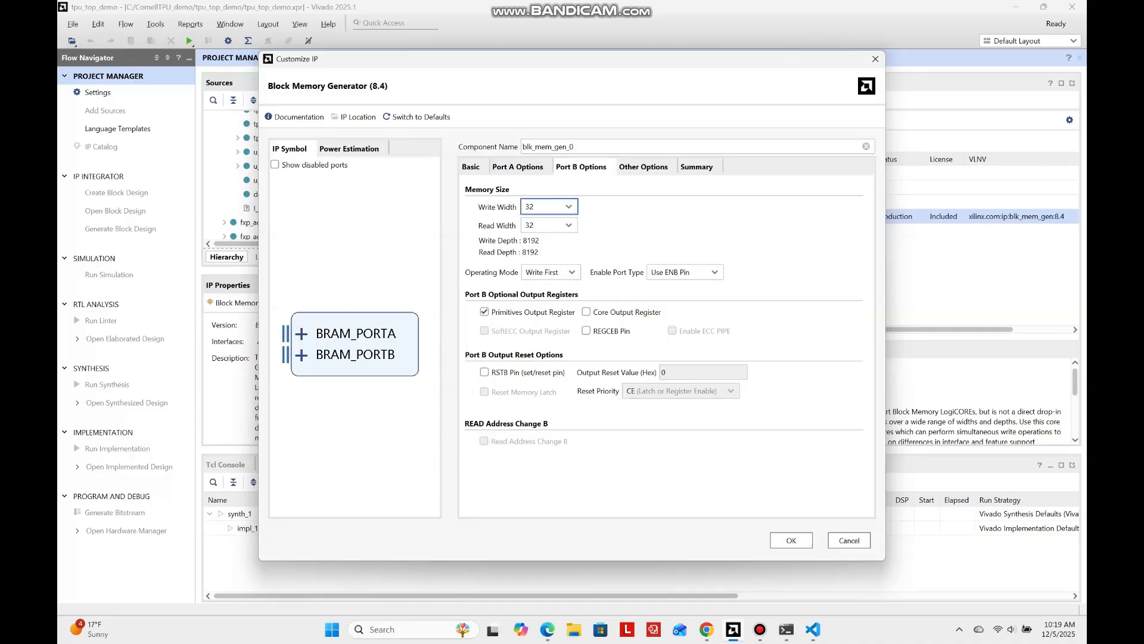
click(643, 167)
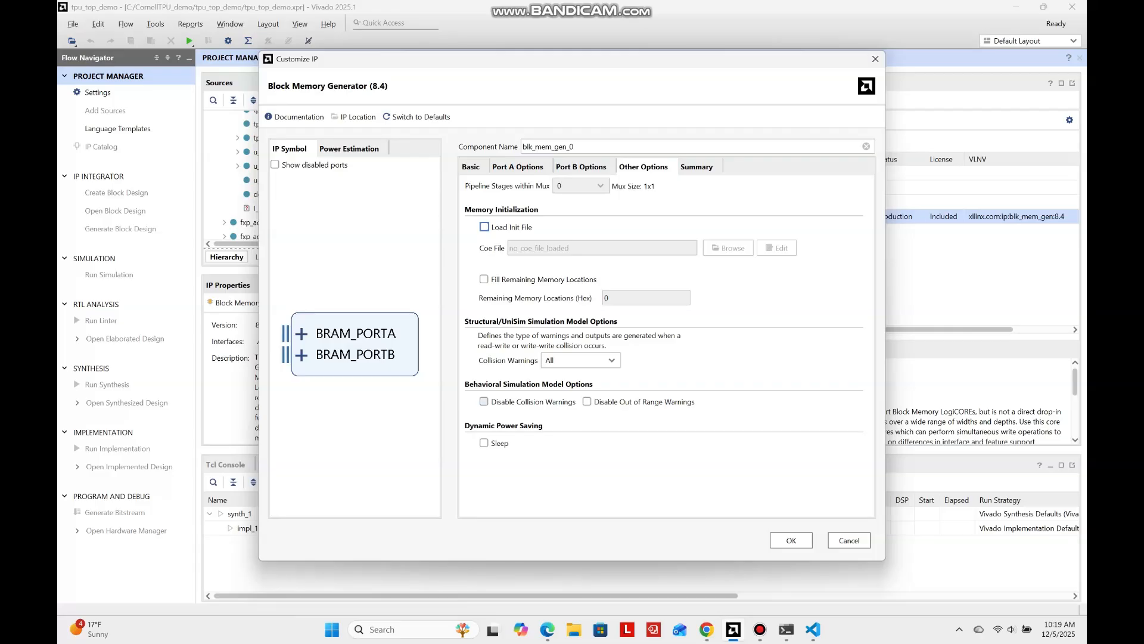
click(696, 167)
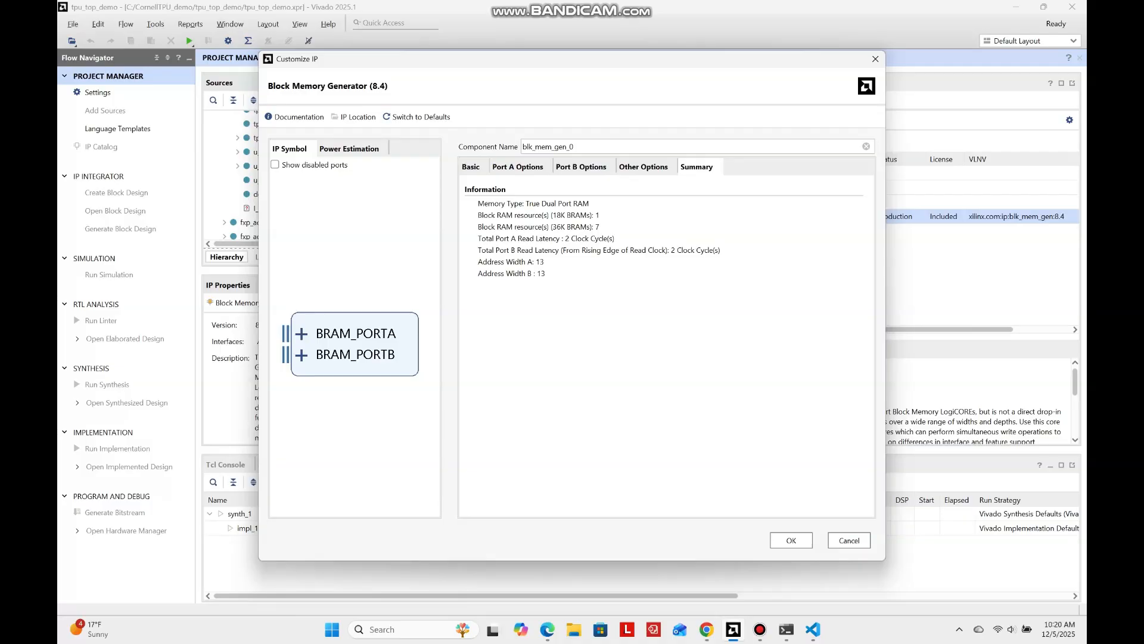
key(Return)
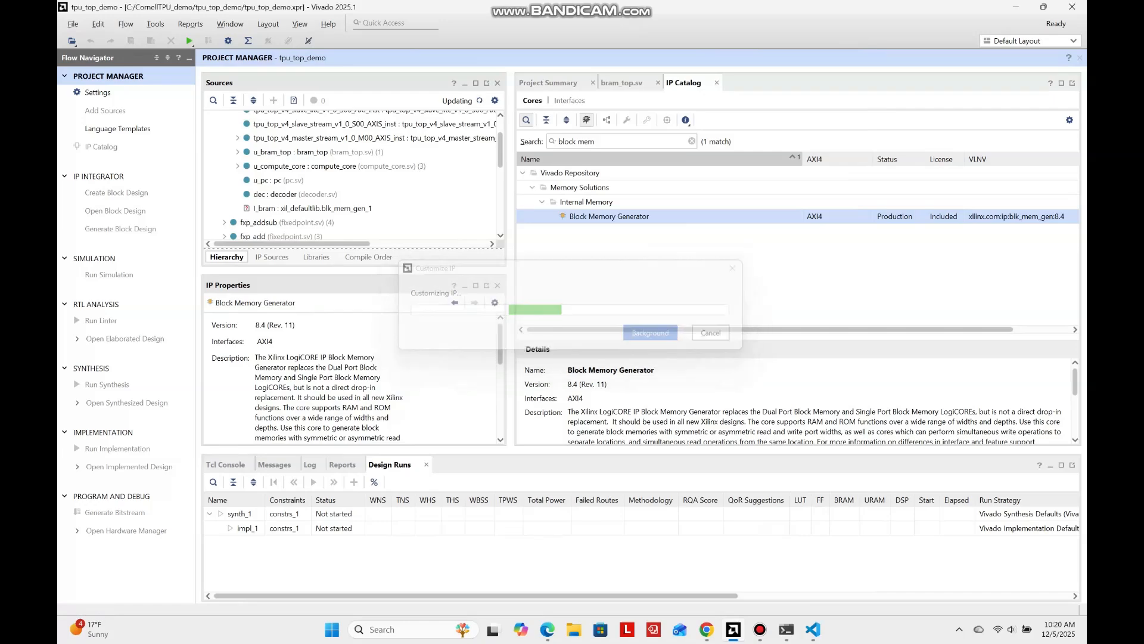
click(610, 452)
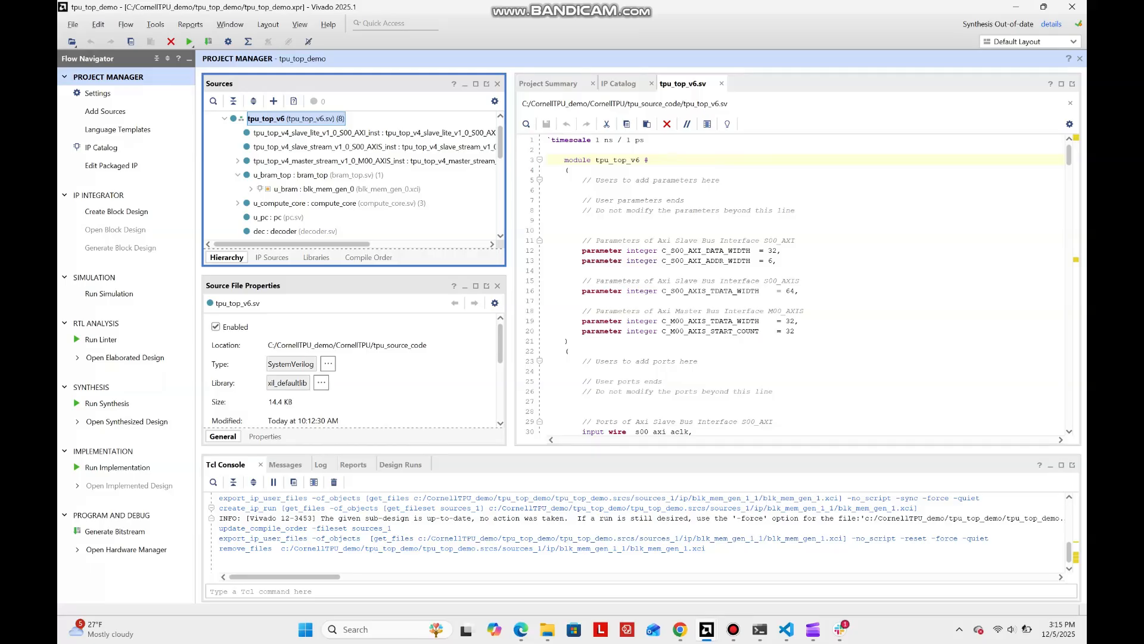
Locate the missing blk_mem_gen_1 instance I_bram in the design sources and open a new Block Memory Generator customization from the IP Catalog.
click(346, 189)
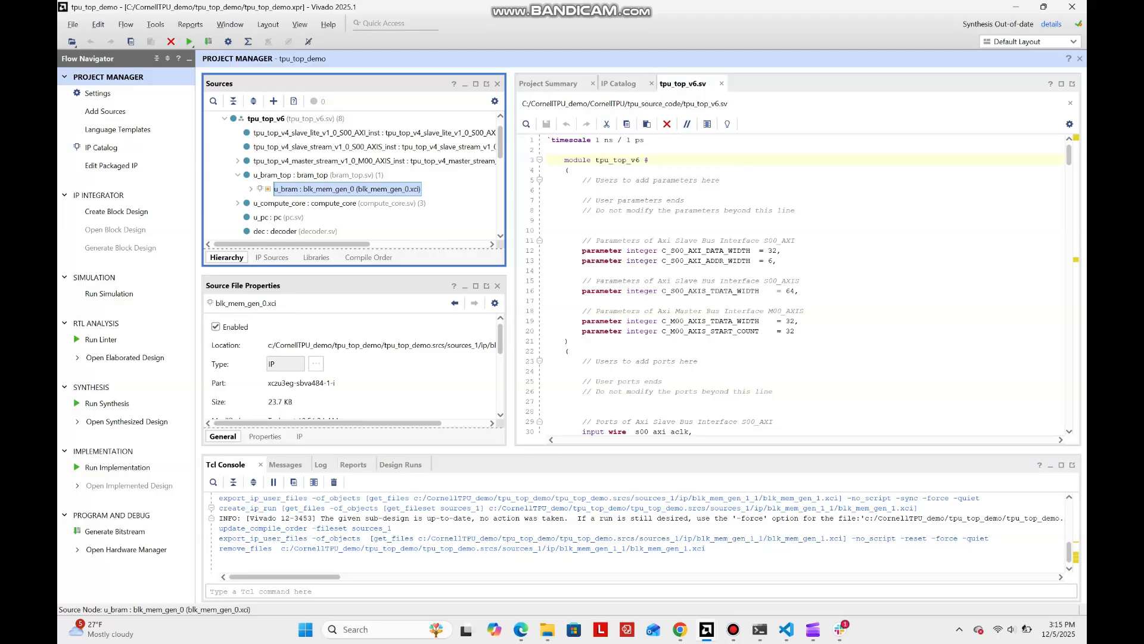
scroll(352, 176, down, 2)
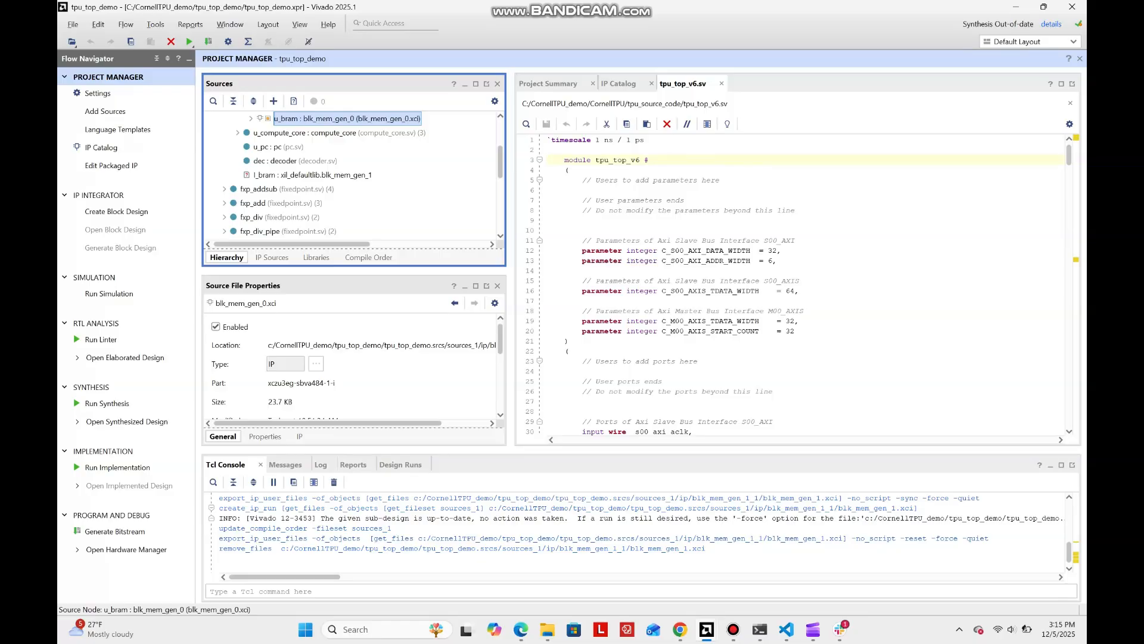
click(312, 175)
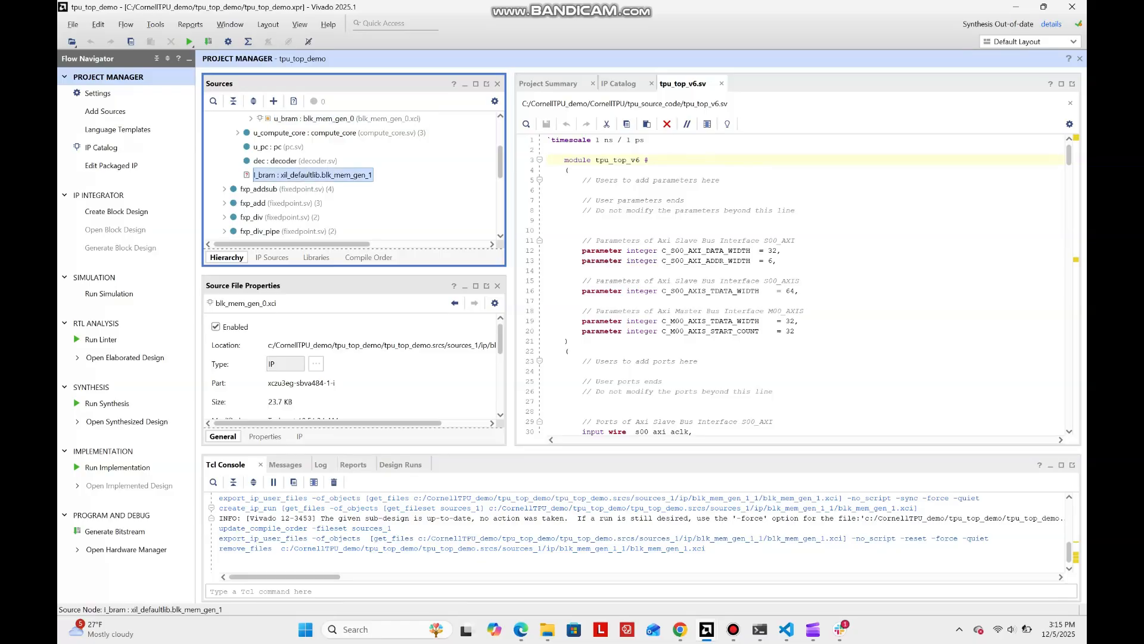
click(618, 84)
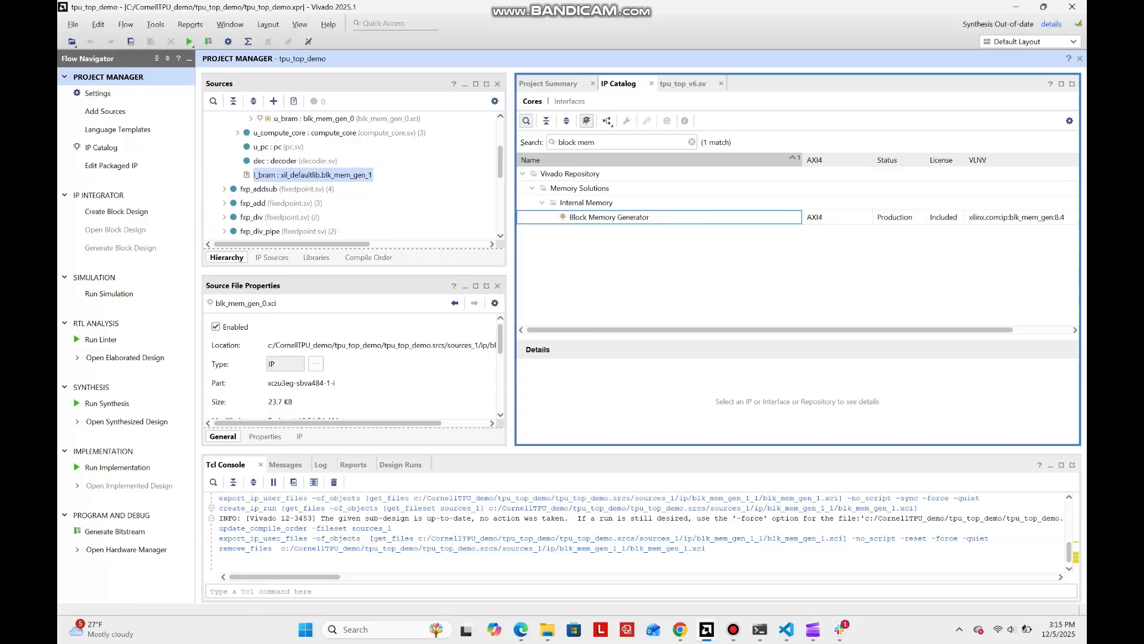
click(610, 217)
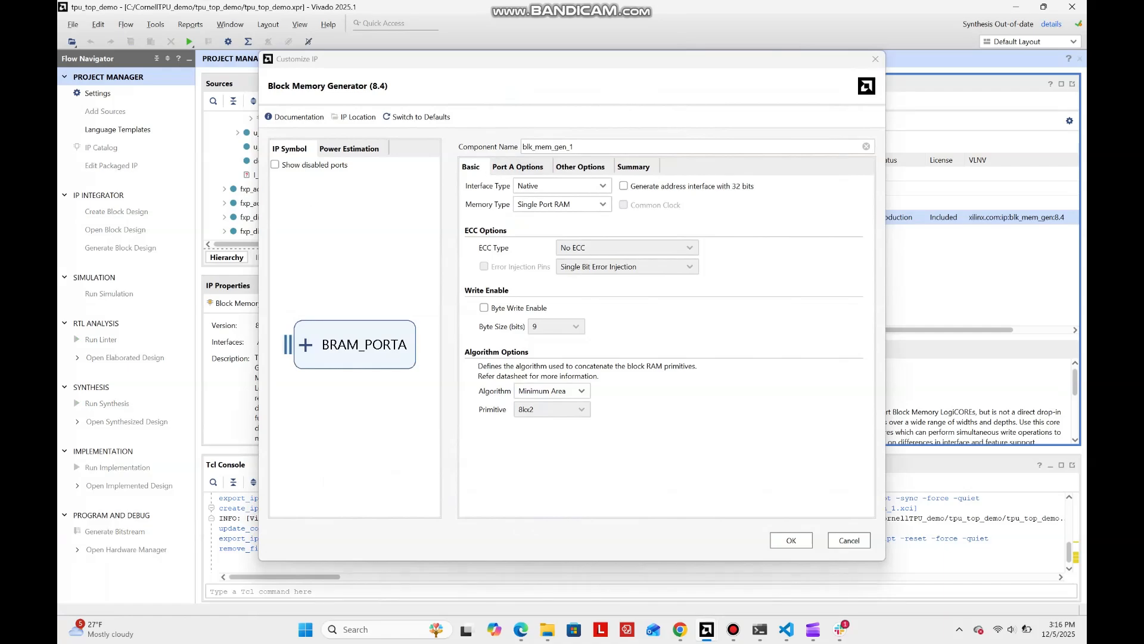
Set blk_mem_gen_1's memory type to True Dual Port RAM and enable Common Clock.
click(599, 204)
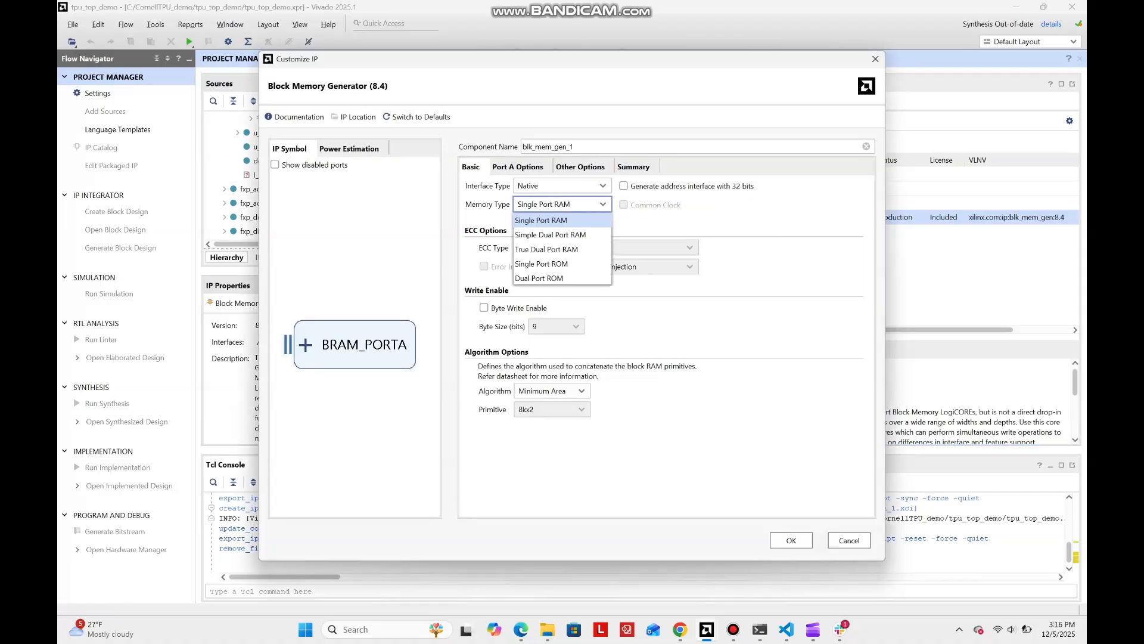
key(Down)
key(Down)
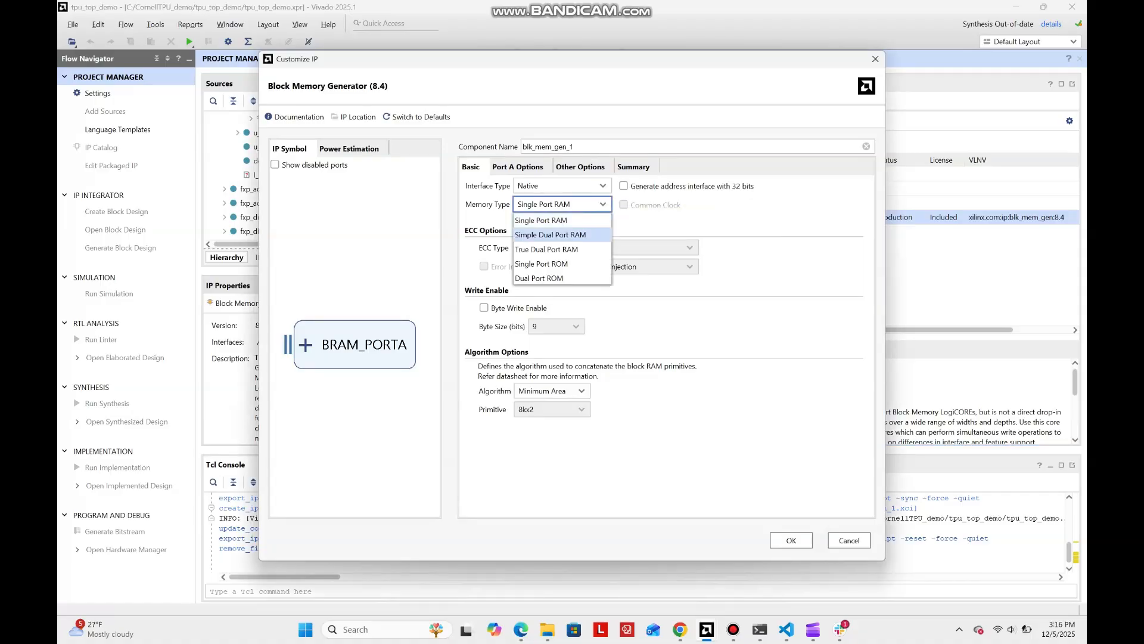
key(Return)
click(624, 205)
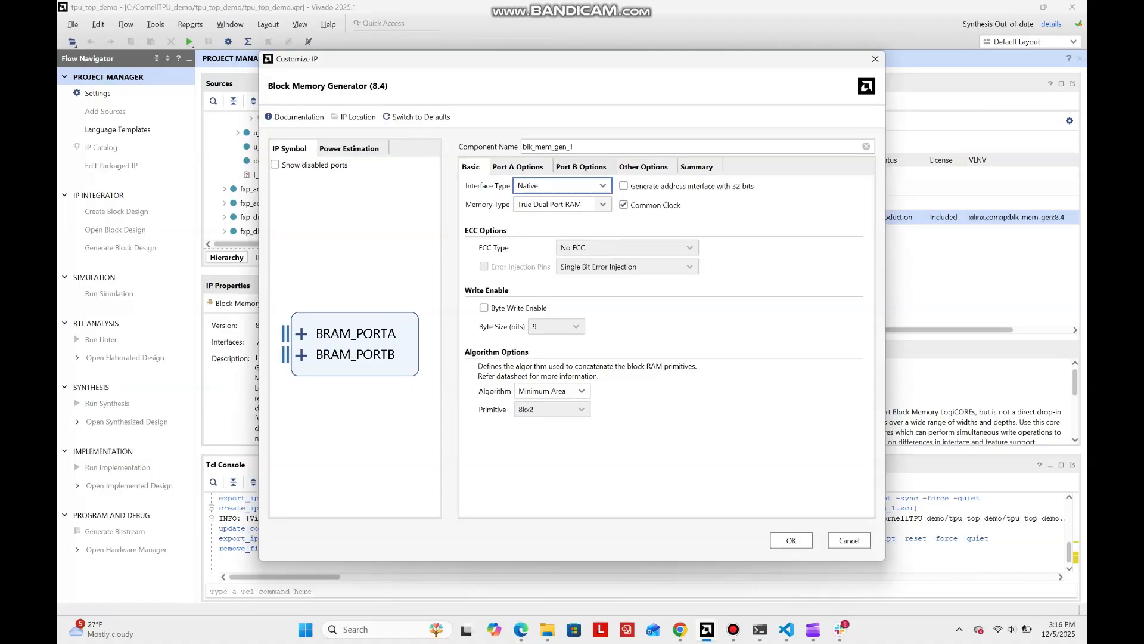
Set blk_mem_gen_1's Port A write width to 64 bits and write depth to 256.
click(518, 167)
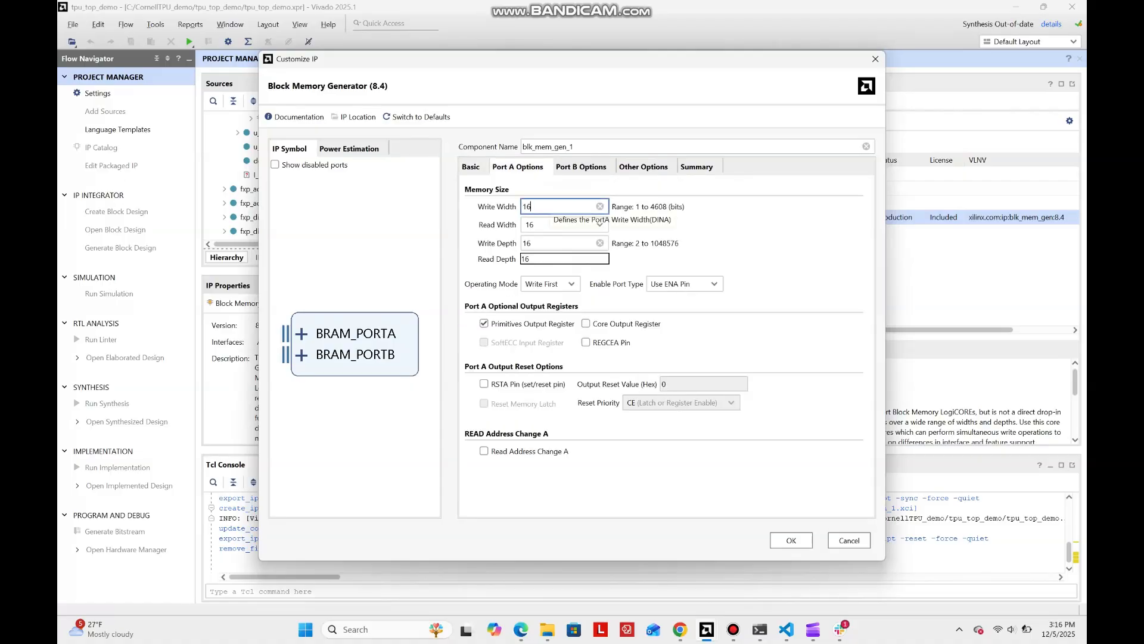
key(BackSpace)
key(BackSpace)
text(64)
click(542, 240)
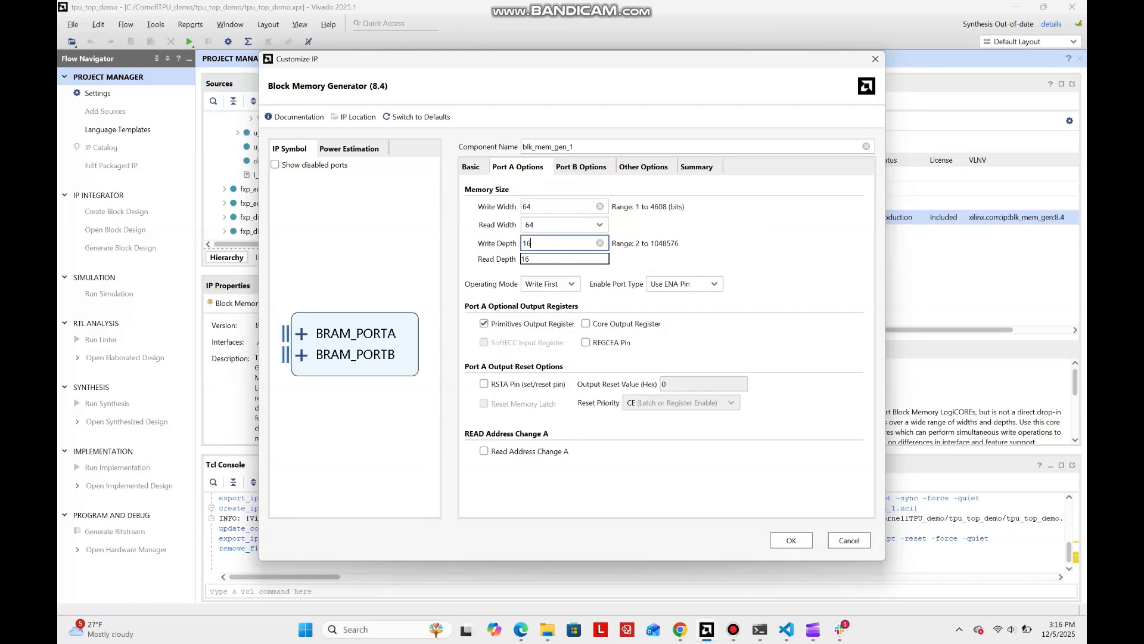
key(BackSpace)
key(BackSpace)
text(256)
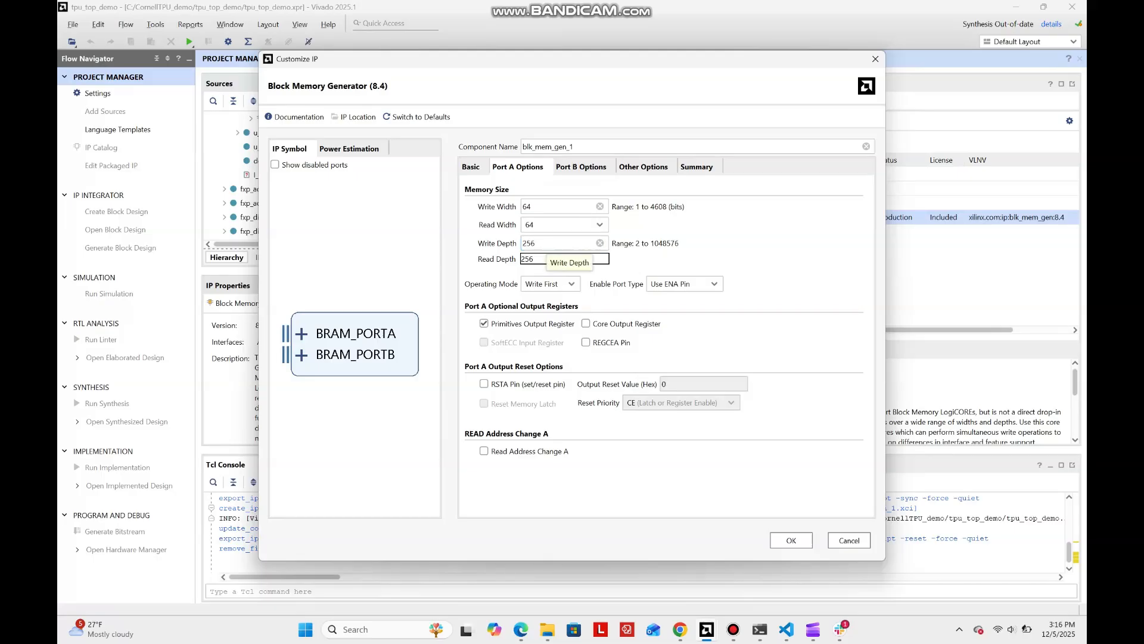
Review the Port B options, other options and summary of blk_mem_gen_1, accept the customization and generate its output products.
click(581, 167)
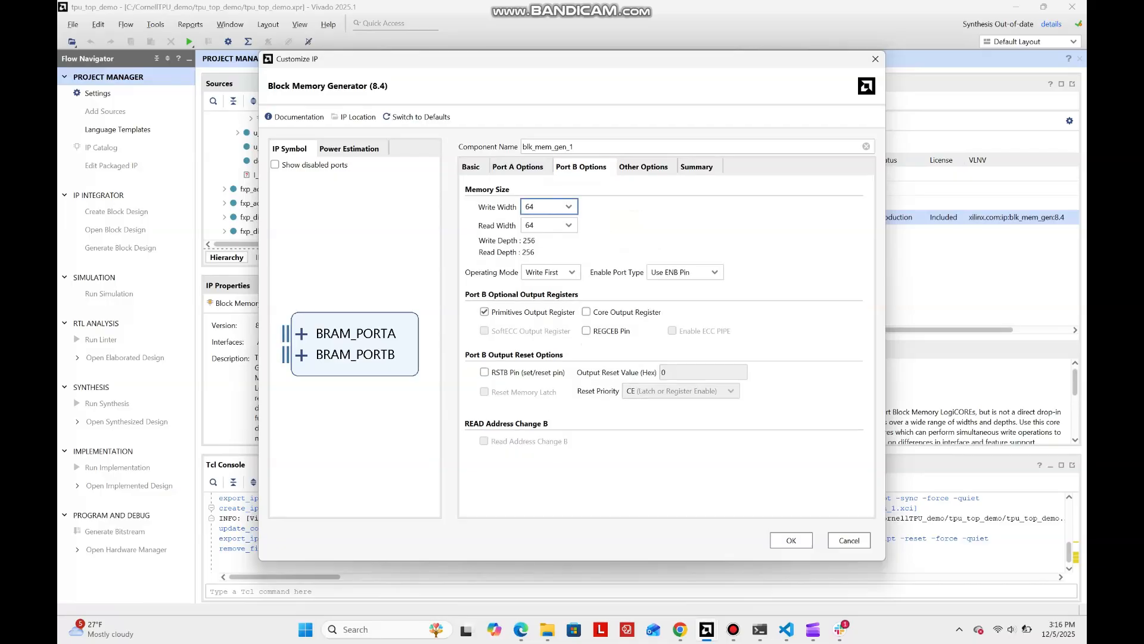
click(643, 167)
click(697, 167)
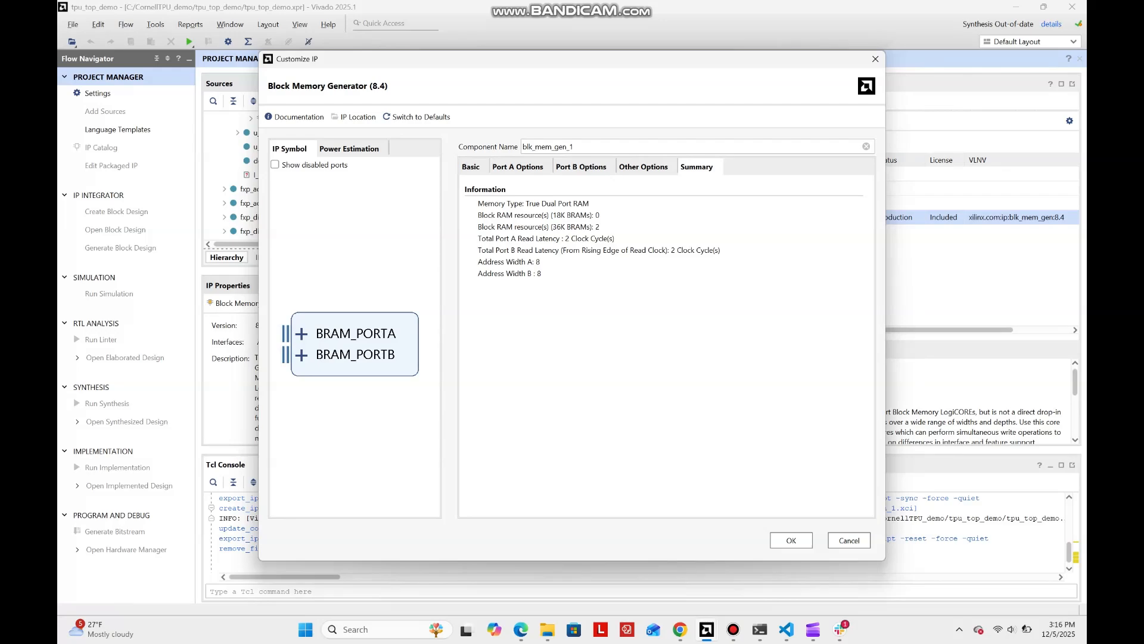
click(791, 540)
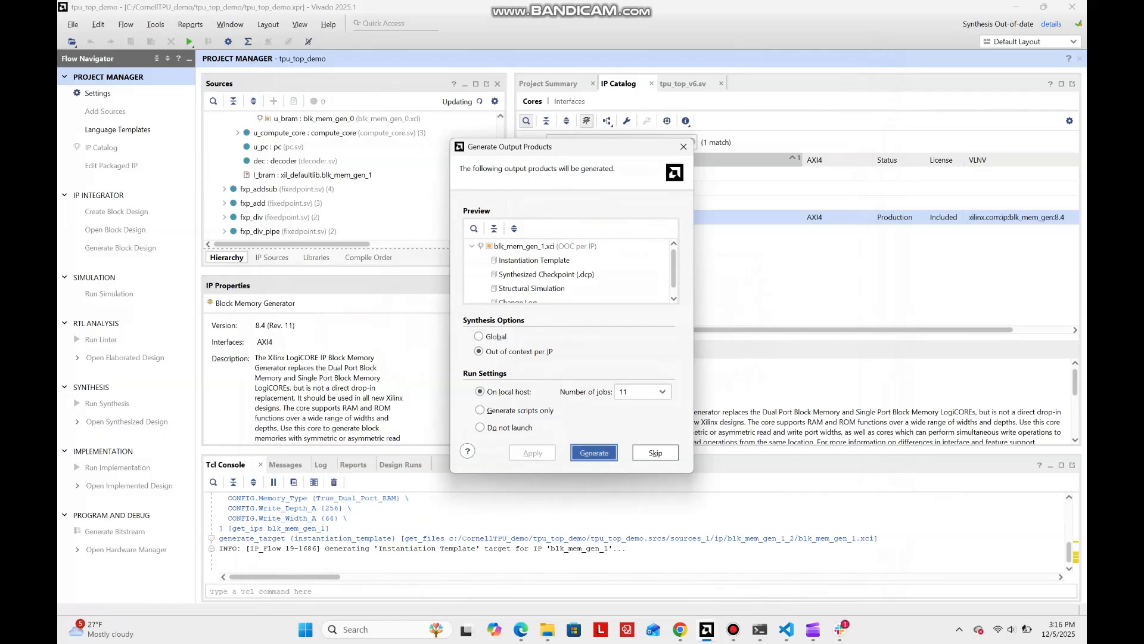
key(Return)
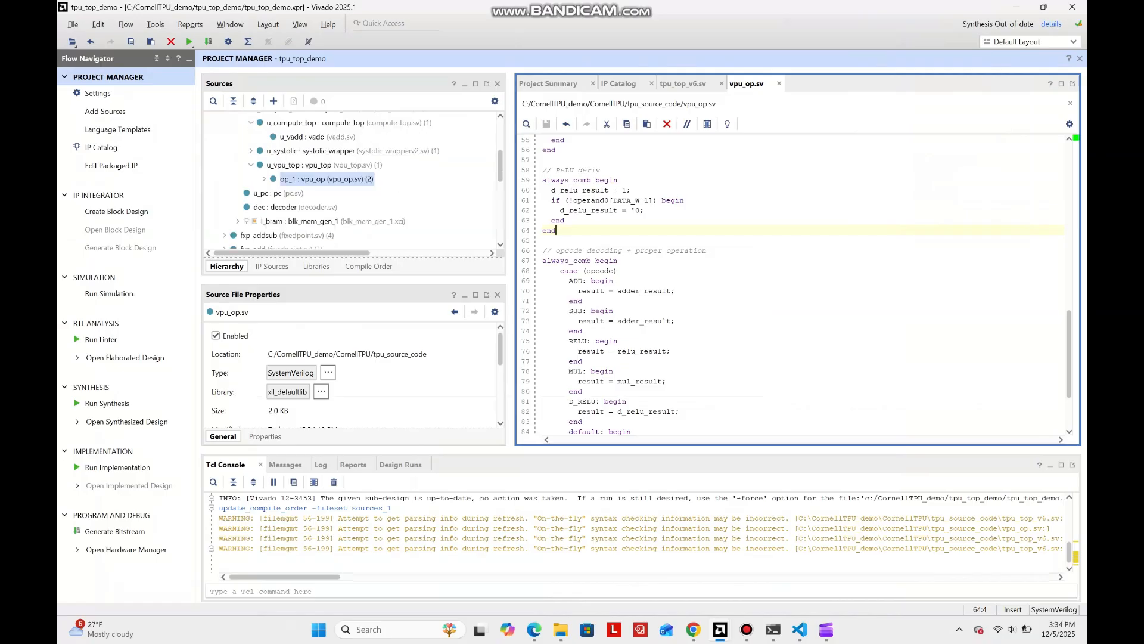
Open vpu_op.sv from u_vpu_top under u_compute_core and examine its ReLU derivative block.
click(333, 221)
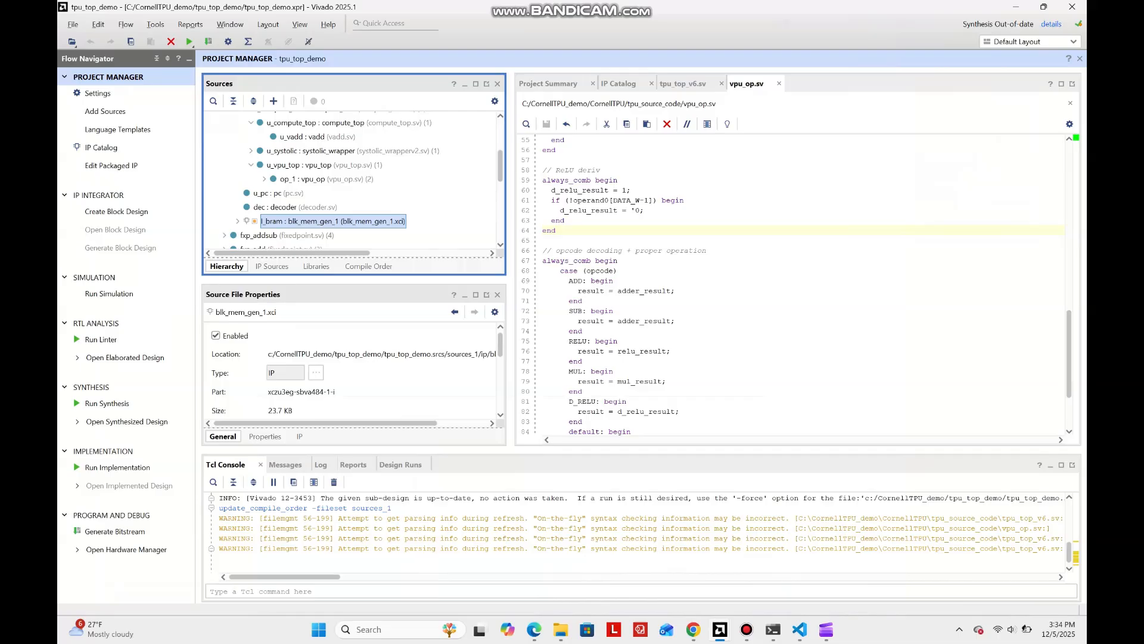
scroll(351, 178, up, 1)
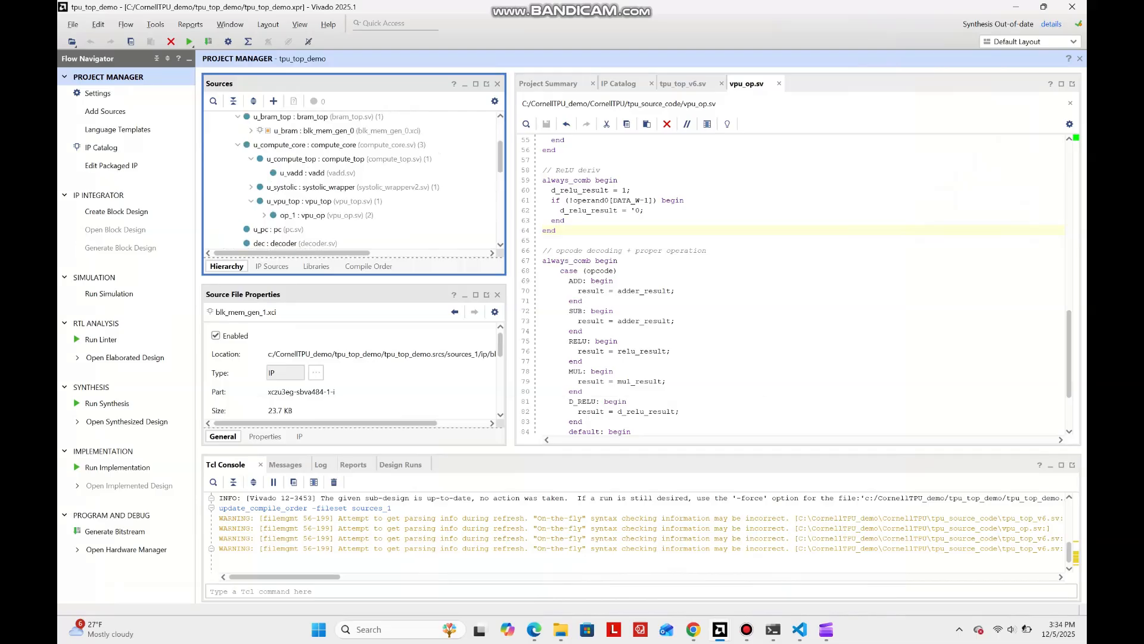
click(238, 145)
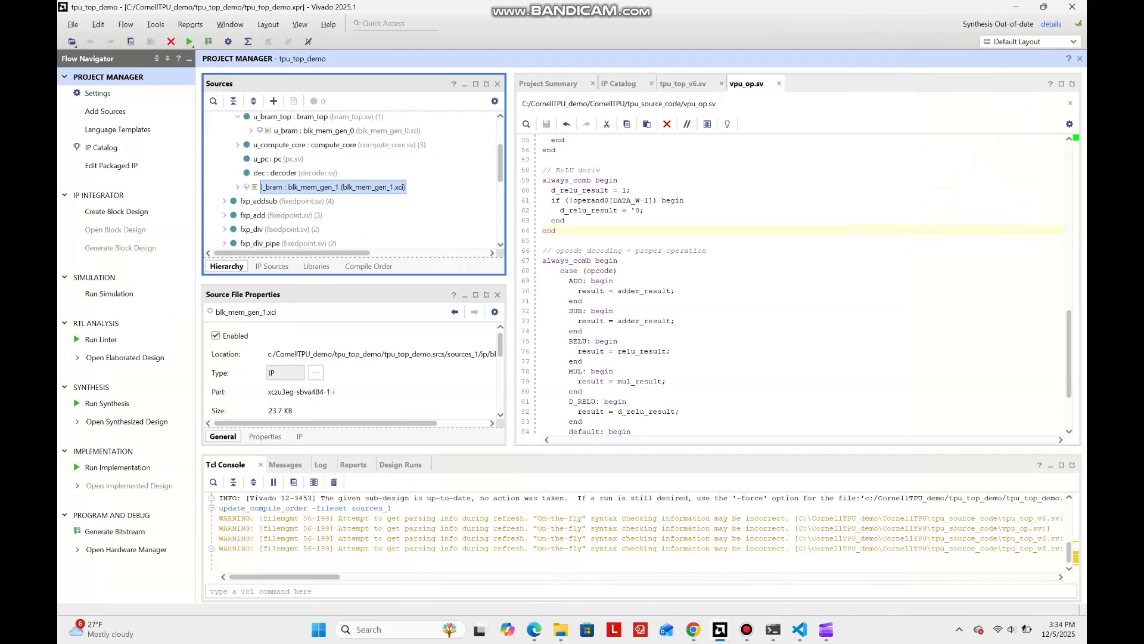
click(237, 145)
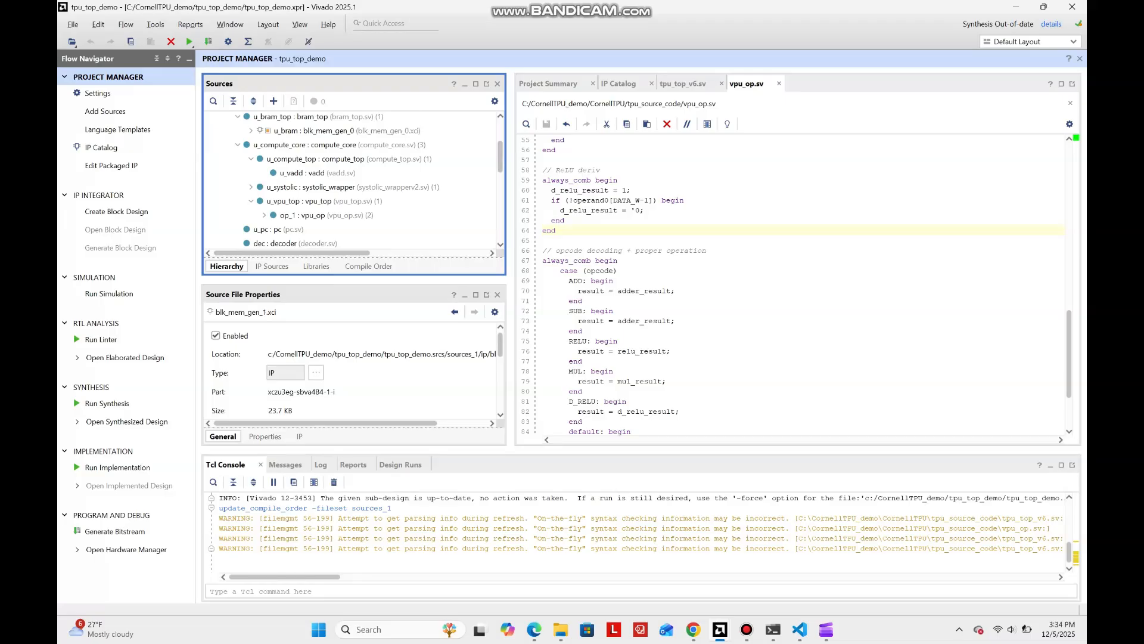
double_click(327, 215)
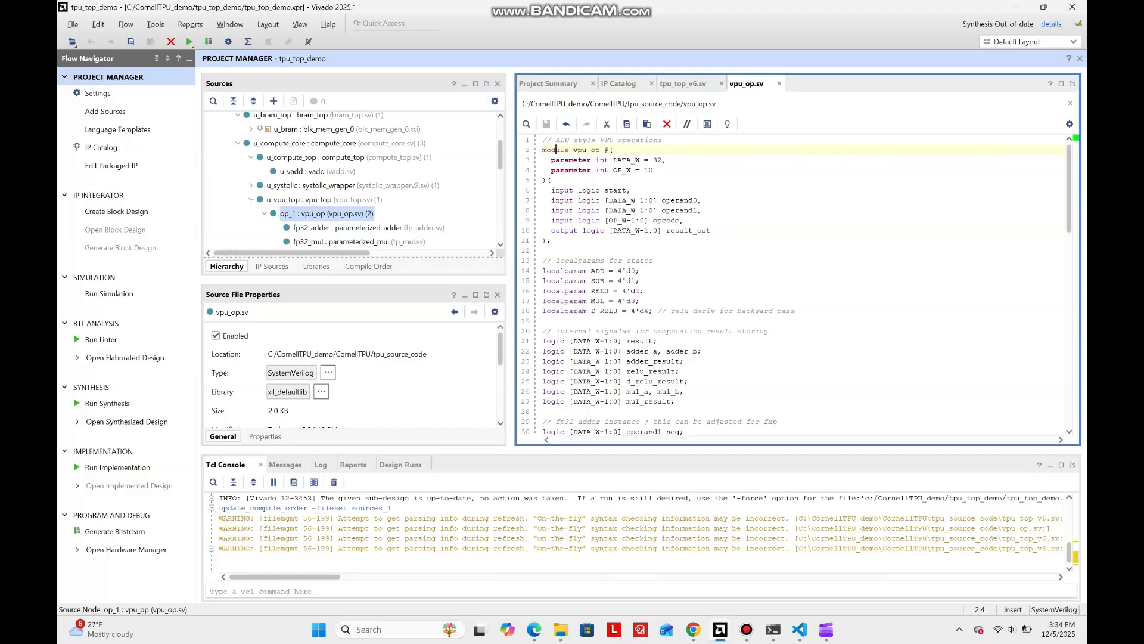
scroll(801, 287, down, 6)
scroll(801, 286, down, 10)
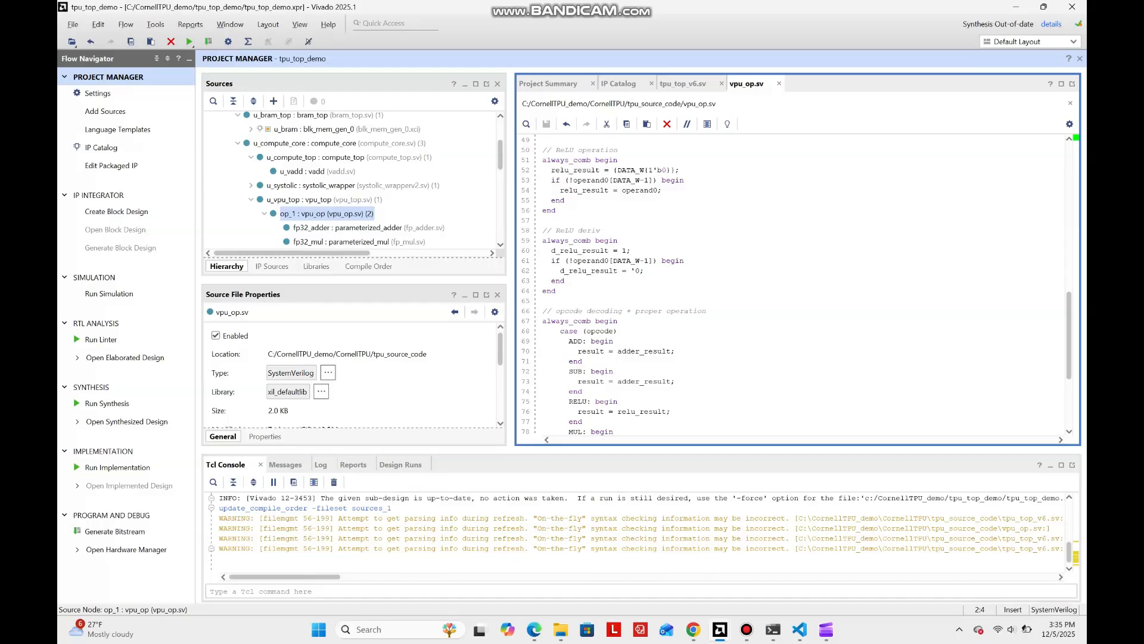
Switch to the browser's IEEE-754 converter, convert decimal 1 and copy its hexadecimal representation for the d_relu_result constant.
drag(628, 250, 623, 250)
click(633, 250)
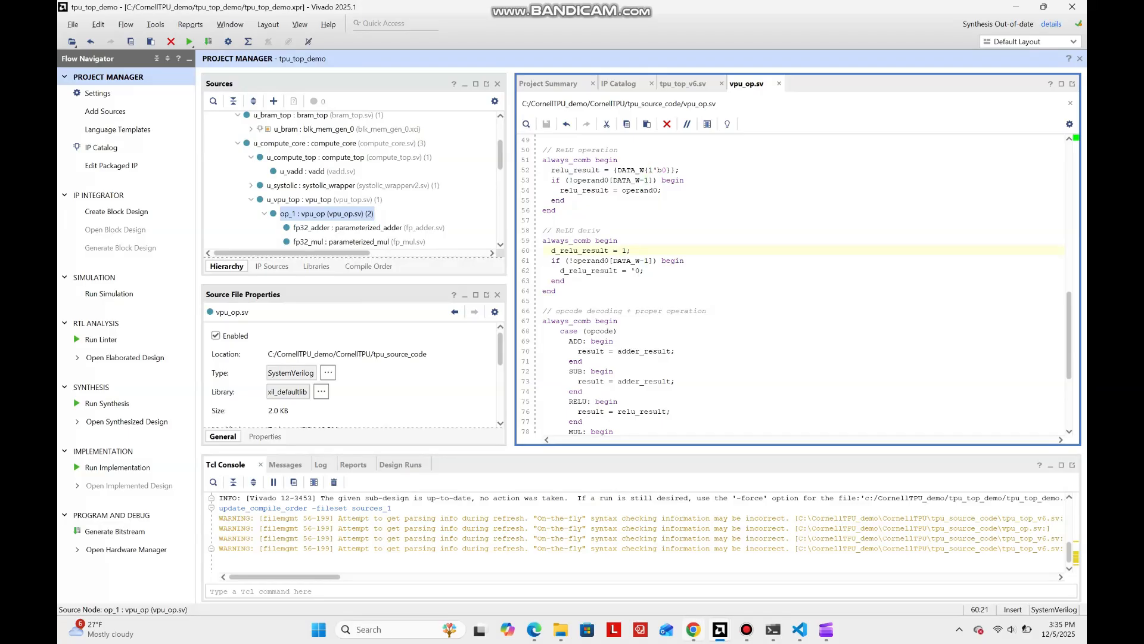
click(693, 630)
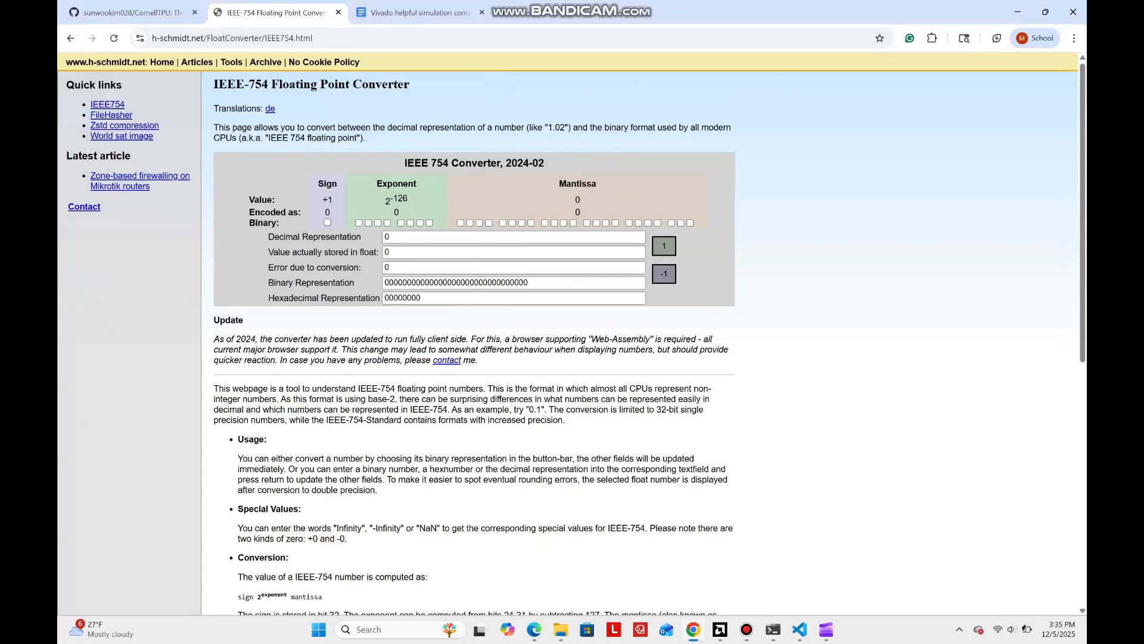
click(390, 237)
key(BackSpace)
text(1)
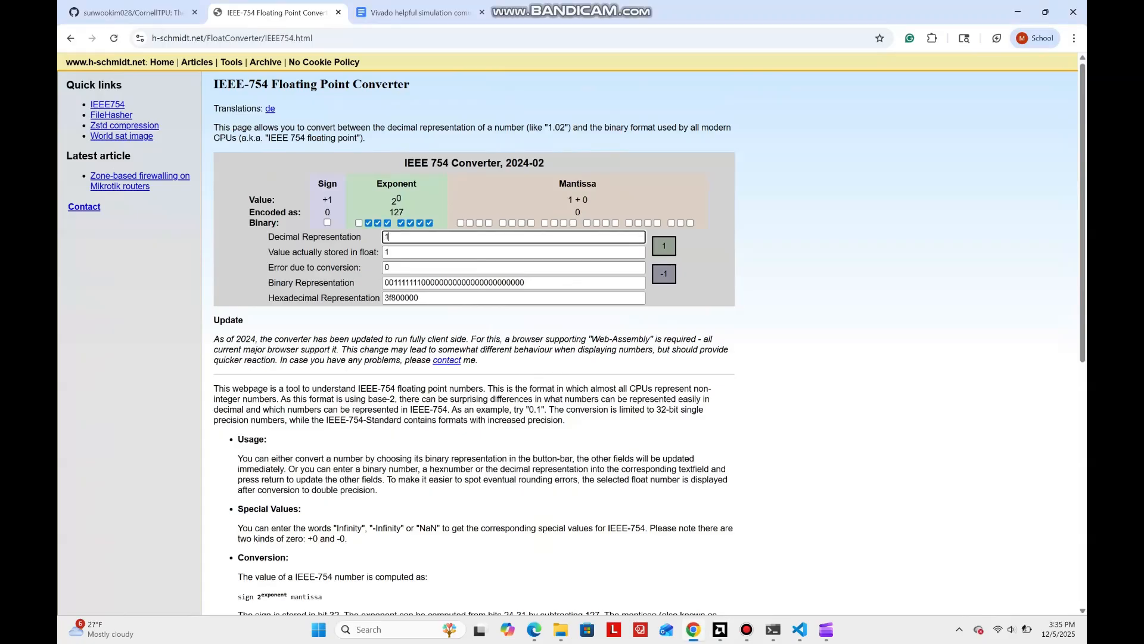
drag(424, 298, 382, 298)
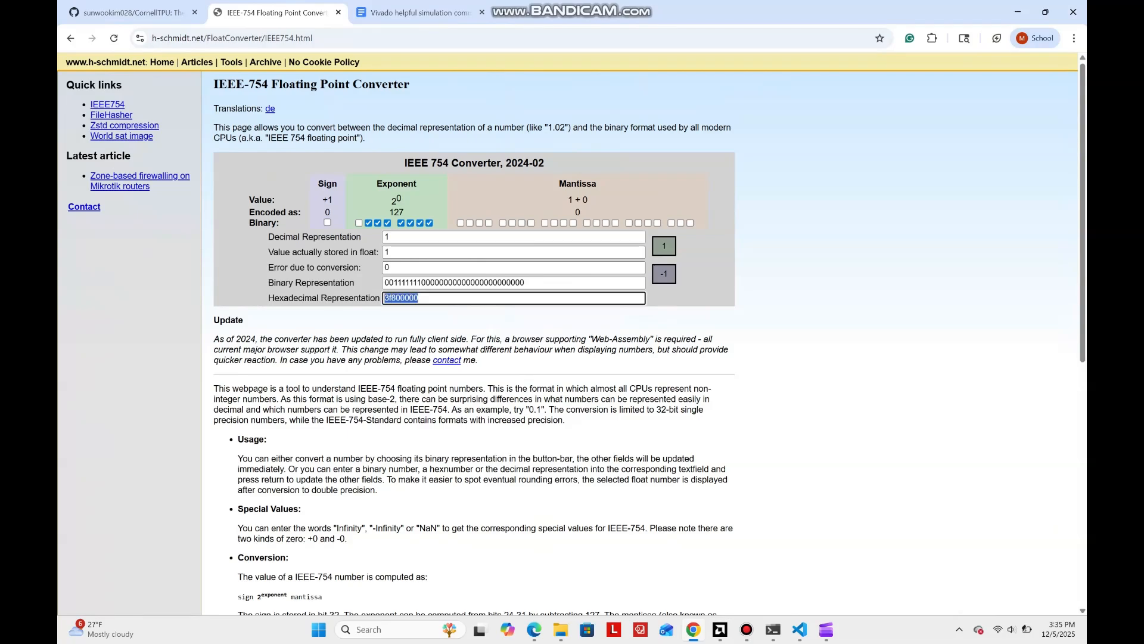
Back in the tpu_top_demo Vivado project, set the default d_relu_result to 32'h3f800000 and add the comment "// 1.0 in fp32".
click(720, 630)
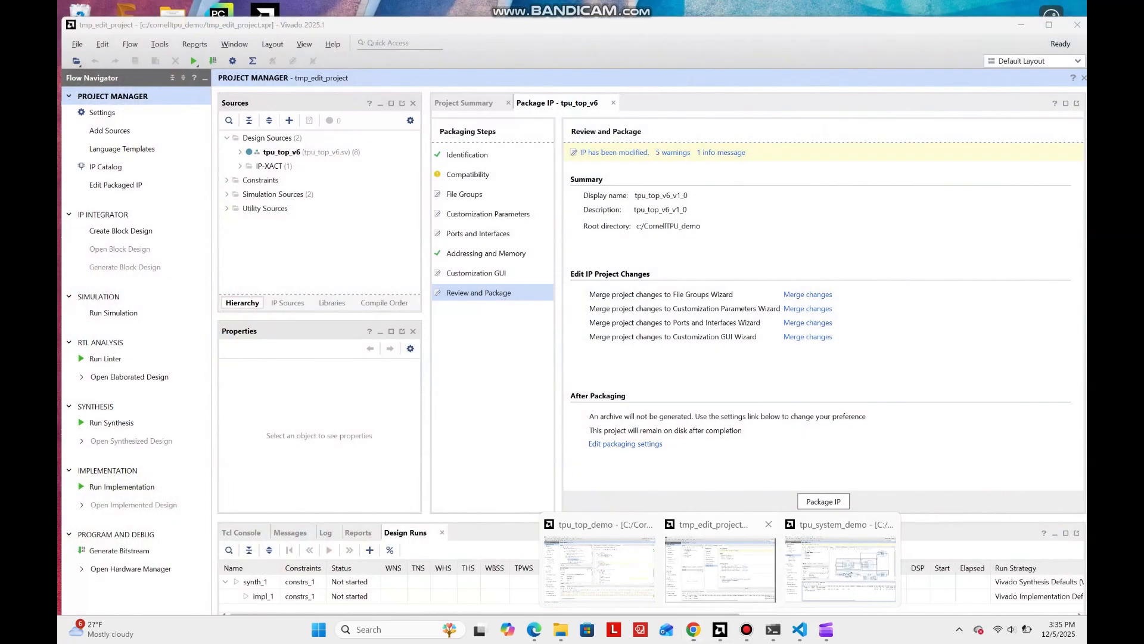
click(600, 577)
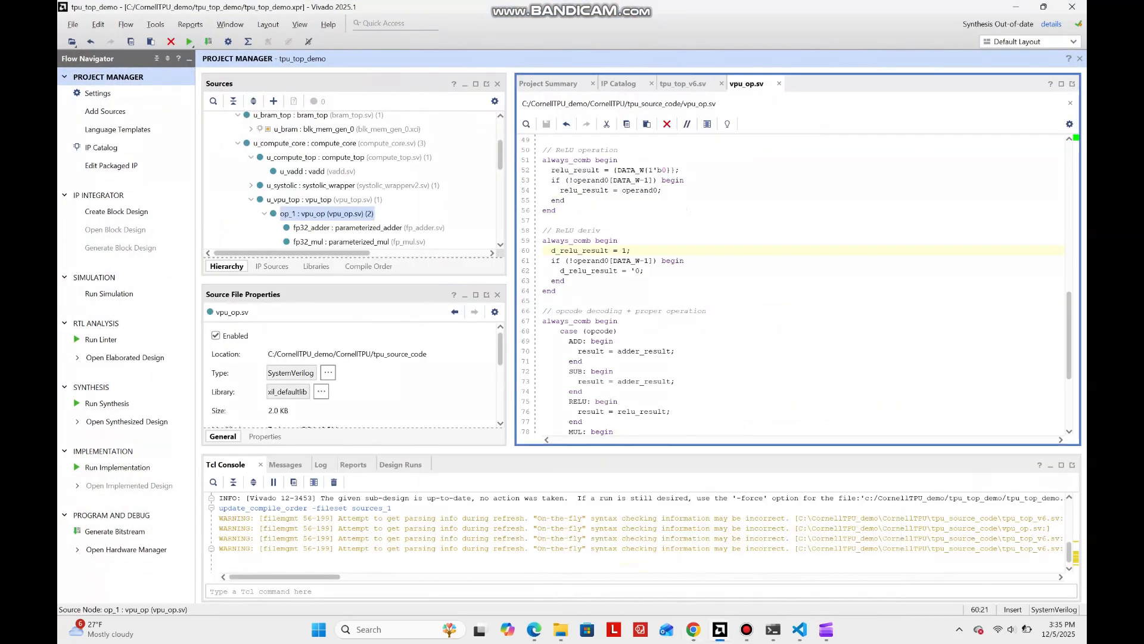
key(Left)
key(BackSpace)
text(32'h3f800000)
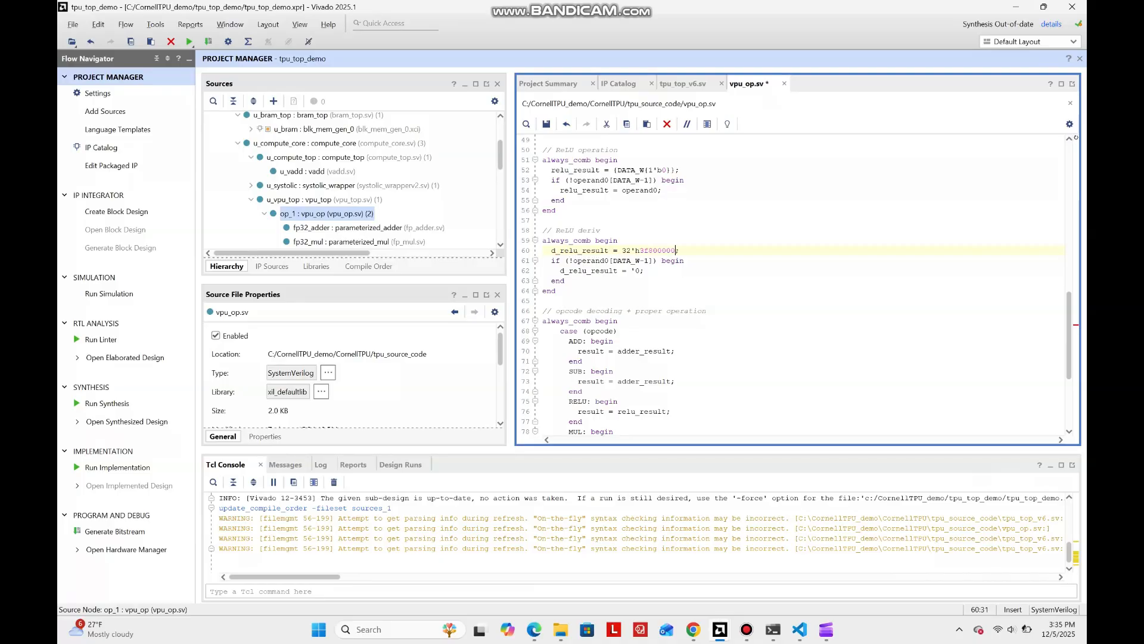
key(Right)
text(// 1.0 in fp32)
key(Down)
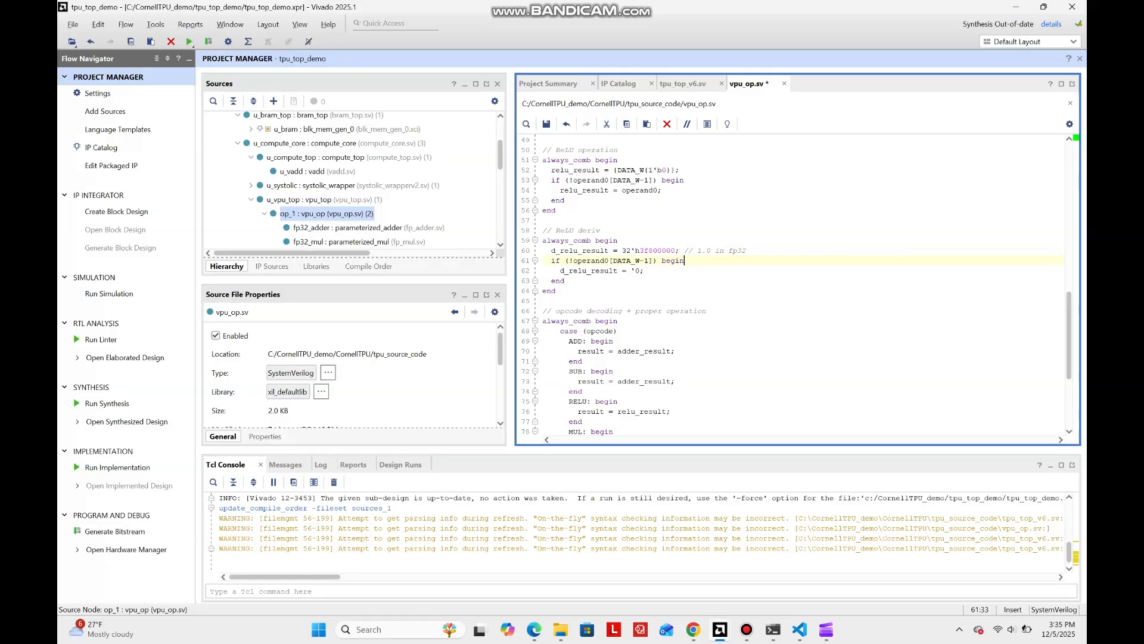
Change the ReLU derivative's if condition to operand0[DATA_W-1] || operand0 == 32'h00000000 and save vpu_op.sv.
click(573, 261)
key(BackSpace)
click(645, 271)
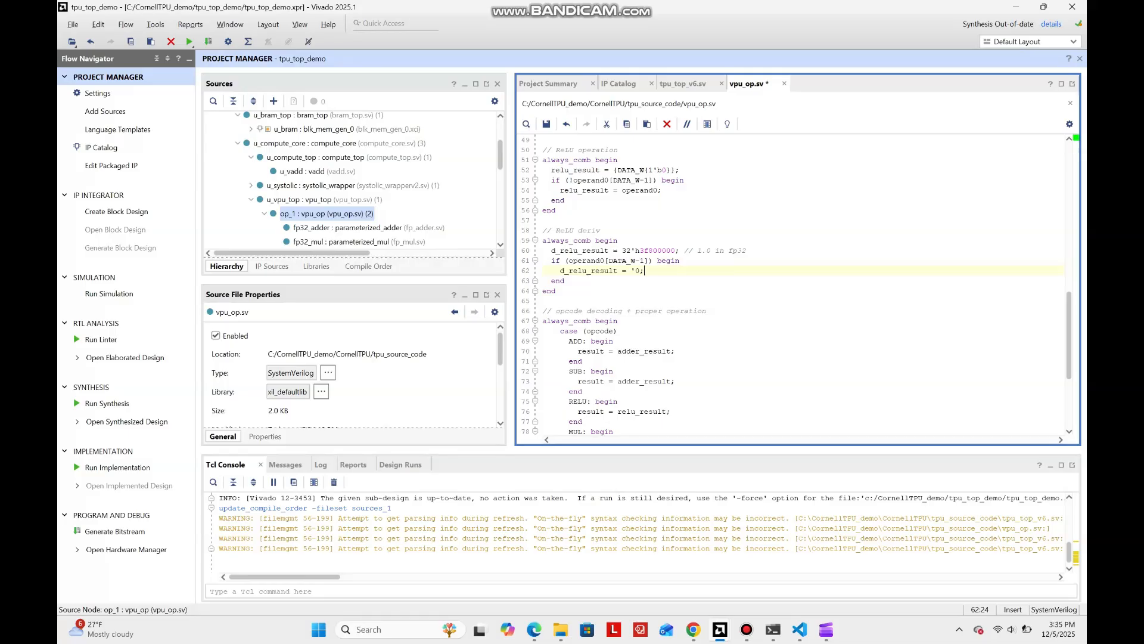
click(649, 260)
text(|| operand0)
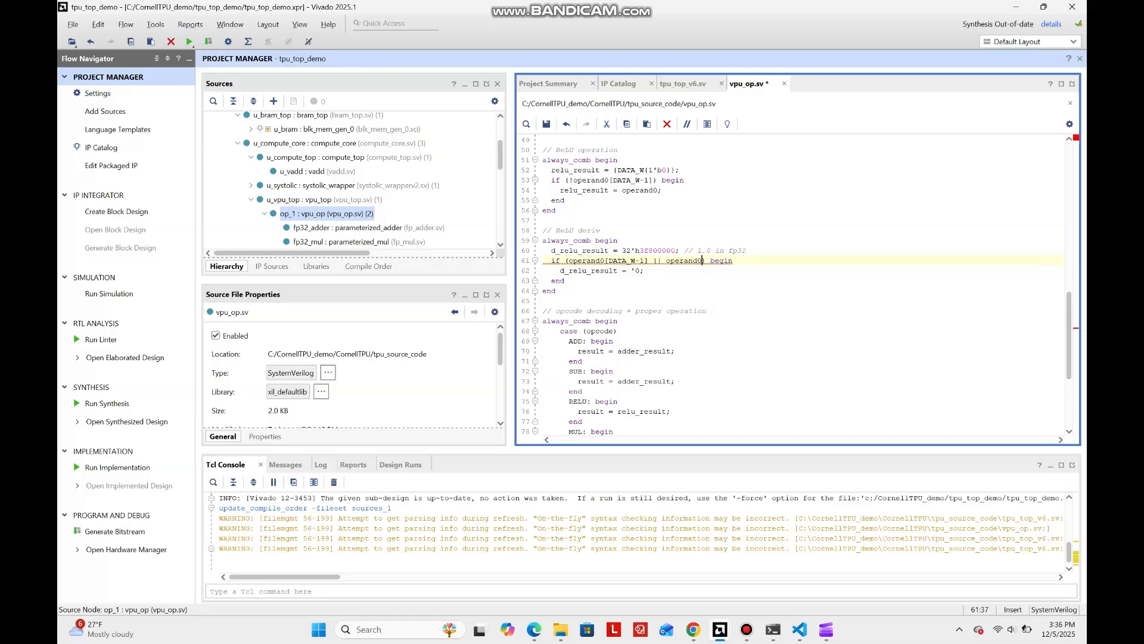
text( == 32'h00)
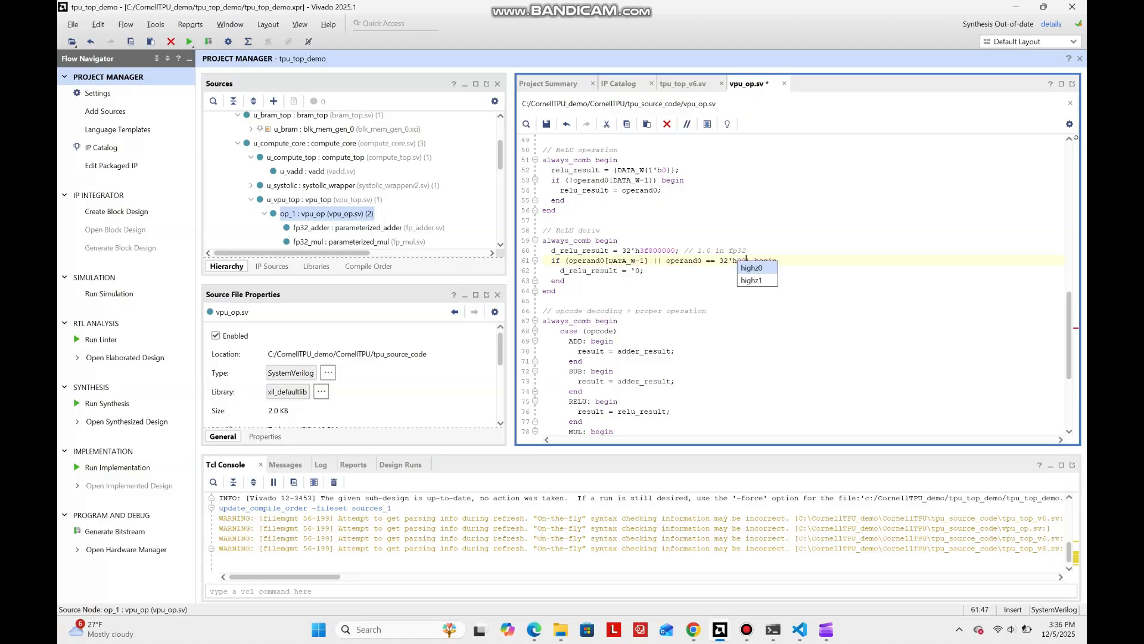
text(000000)
key(Escape)
key(Down)
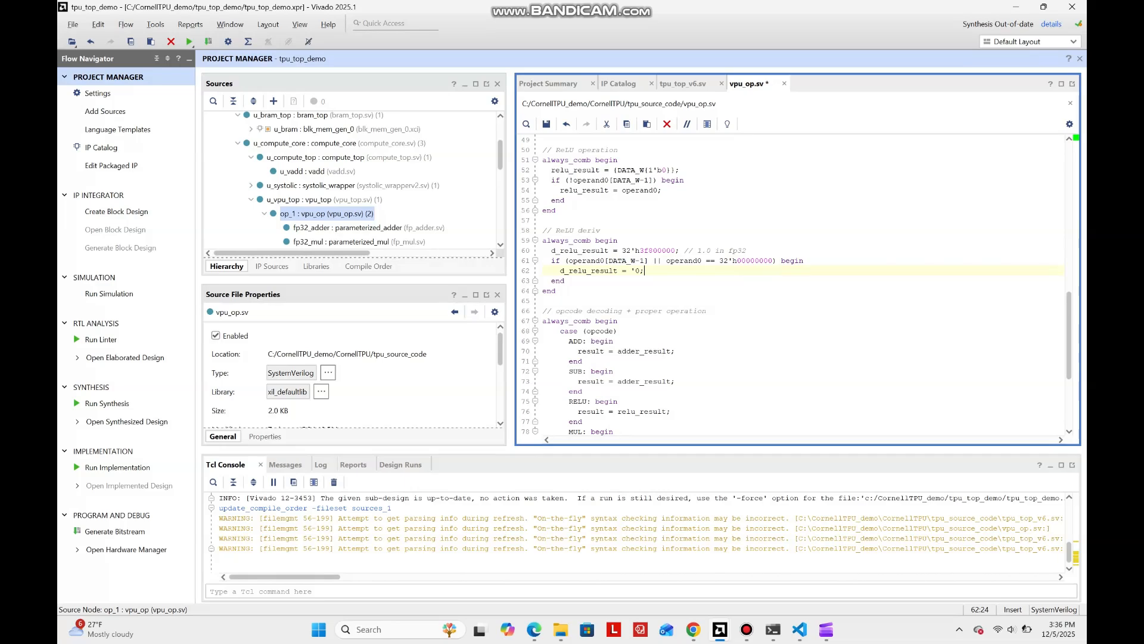
key(ctrl+s)
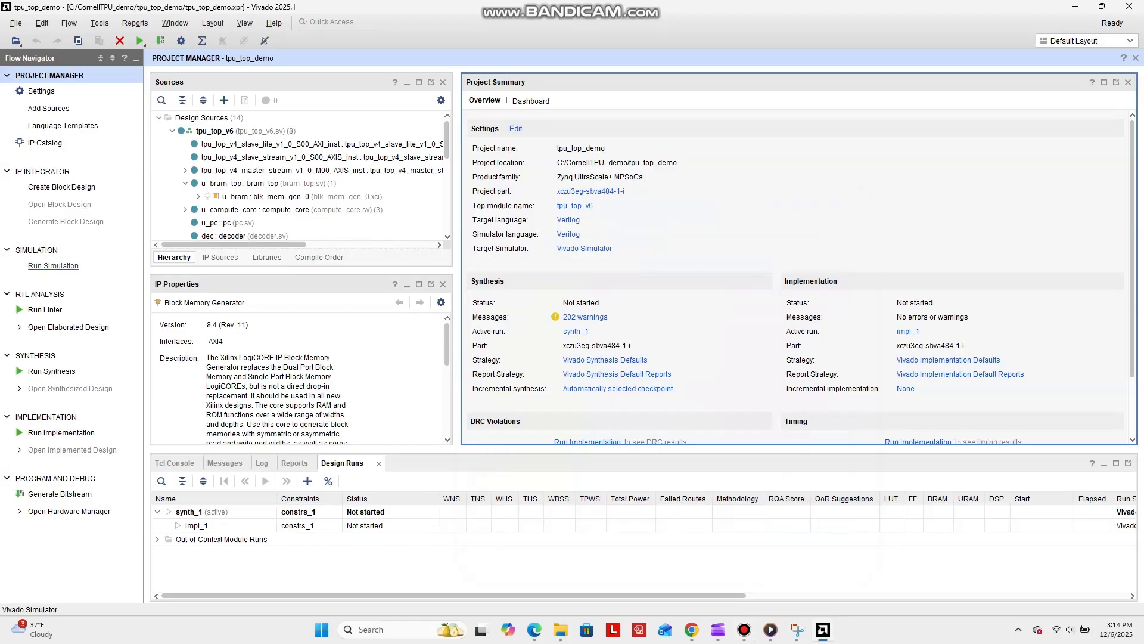
Launch the behavioral simulation of tpu_top_v6 and reset it to time zero with the restart command.
click(53, 266)
click(146, 281)
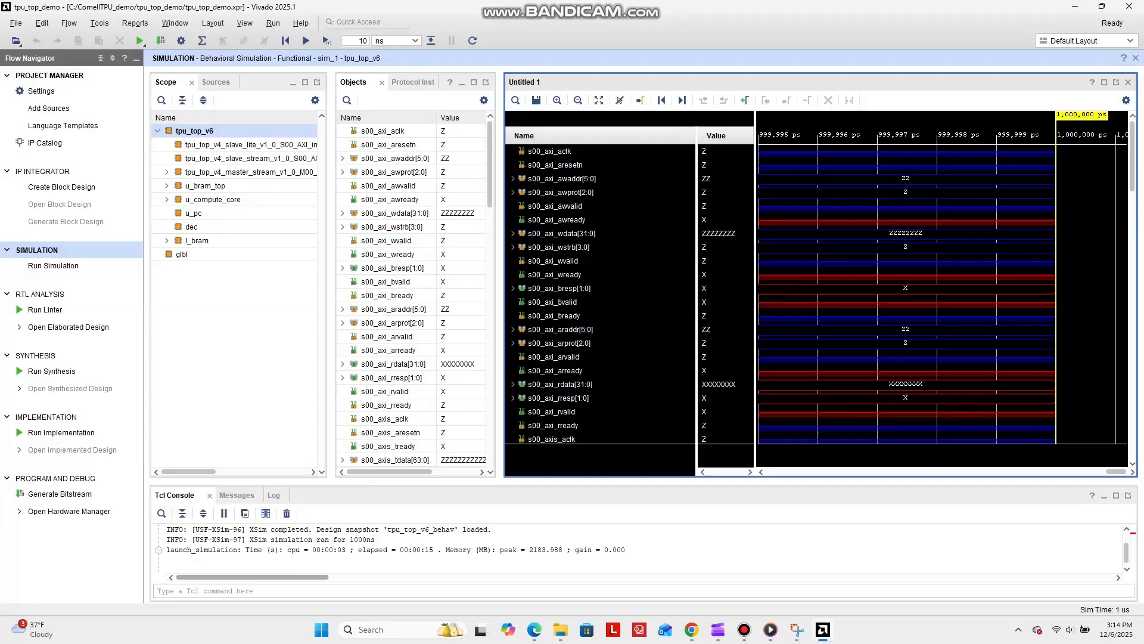
click(334, 590)
text(zestart)
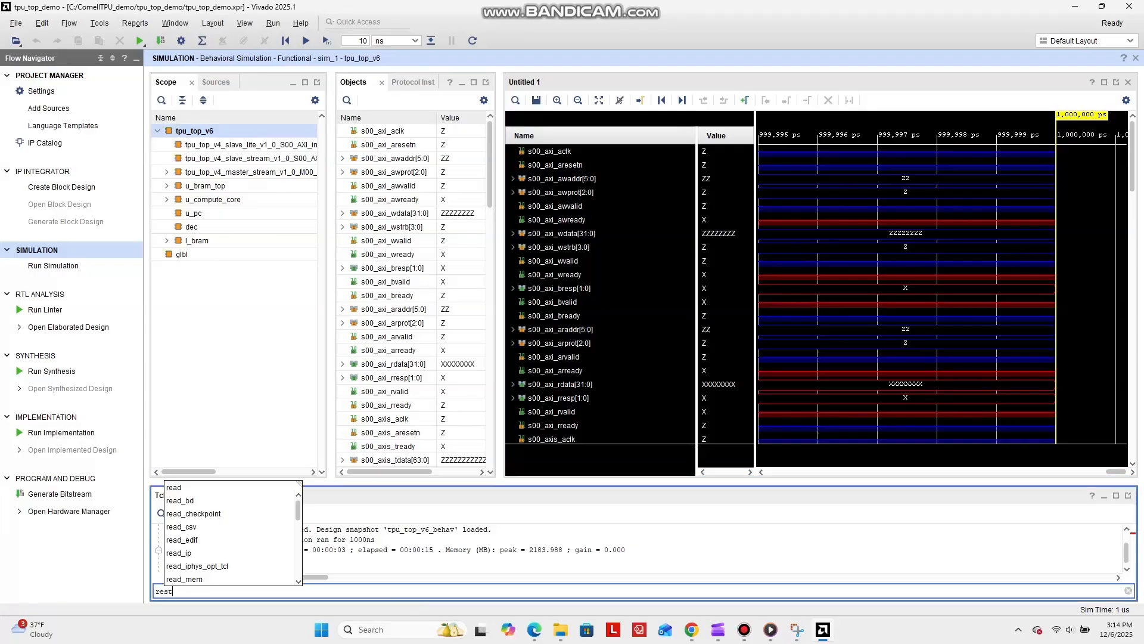
key(Return)
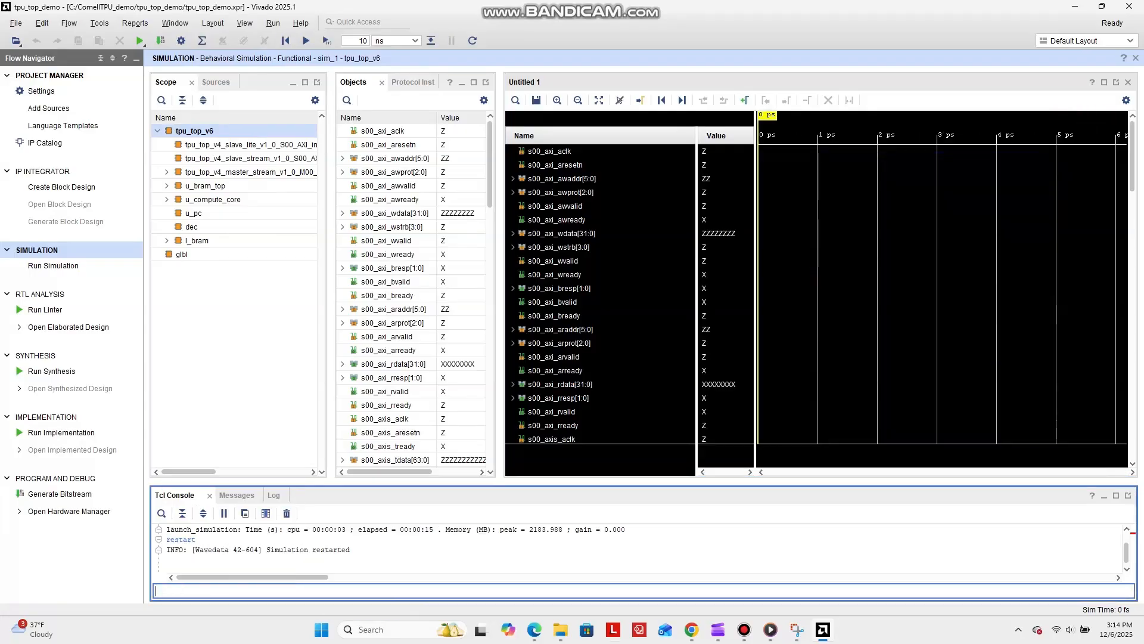
Run the simulation for 10 ns with the waveform's time scale spanning about 30 ns.
click(577, 100)
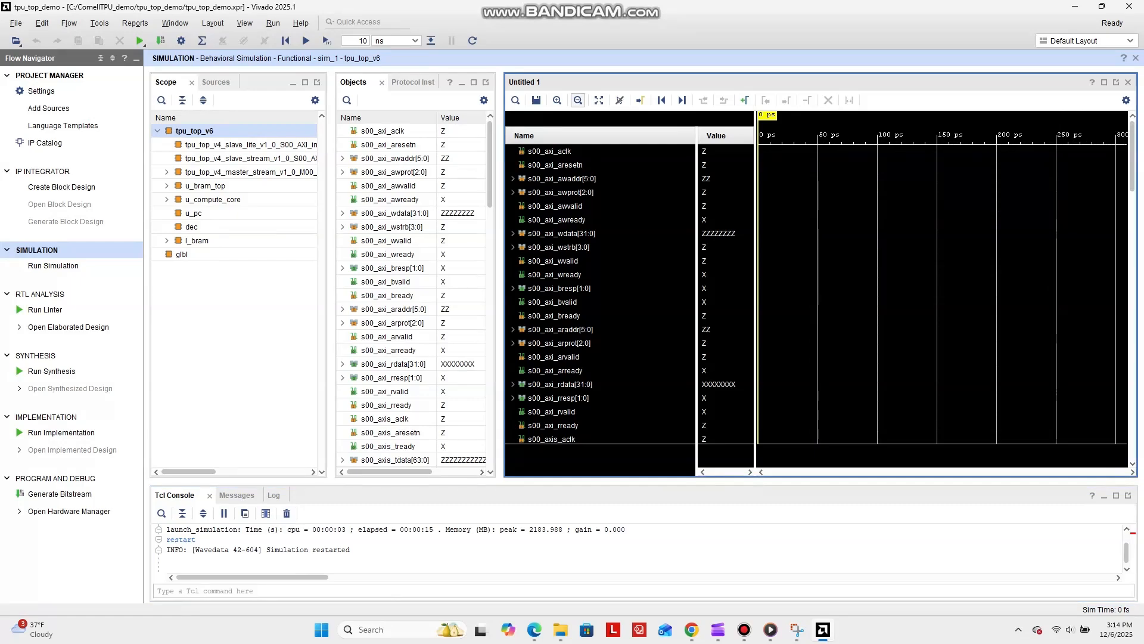
click(577, 101)
click(577, 100)
click(578, 100)
click(577, 100)
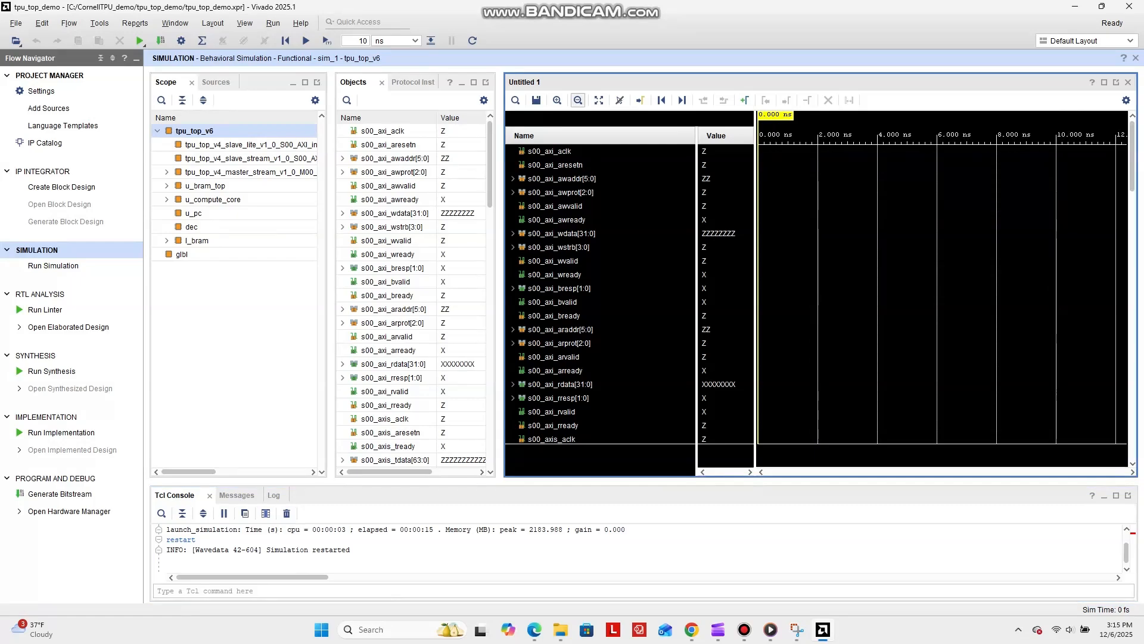
click(578, 100)
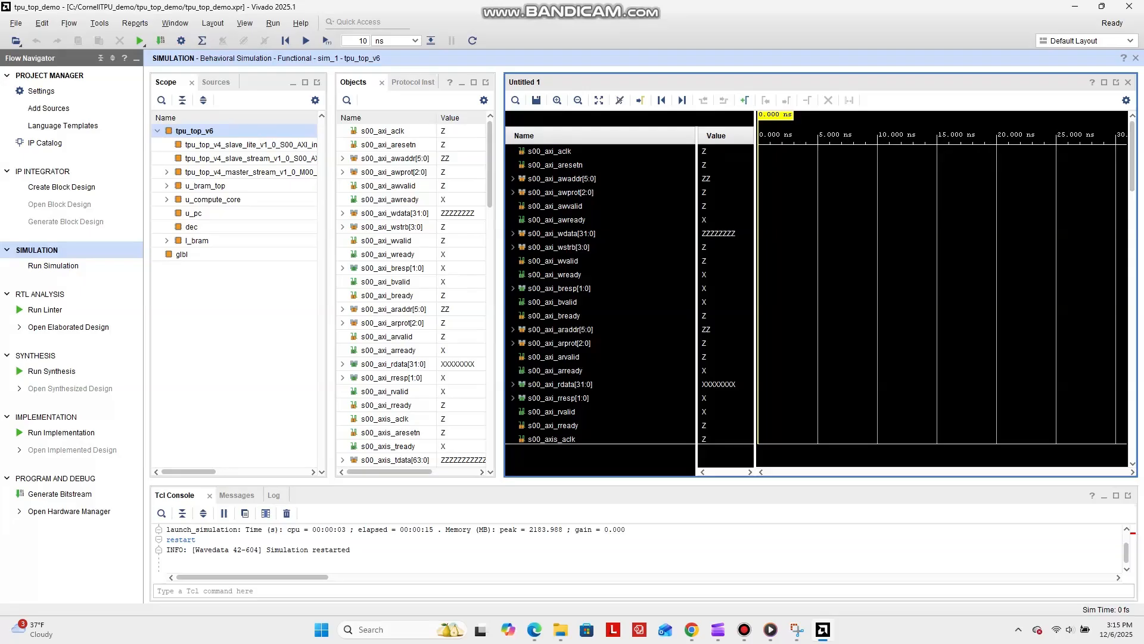
click(326, 41)
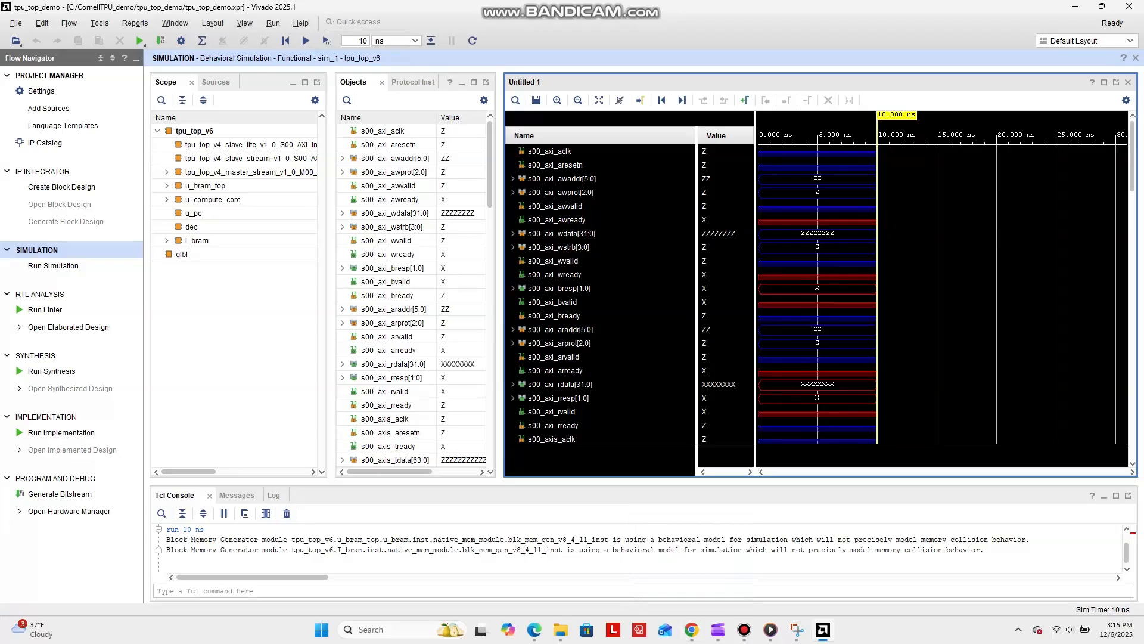
Force a clock on s00_axi_aclk with leading edge value 0, trailing edge value 1 and a 10 ns period.
right_click(552, 152)
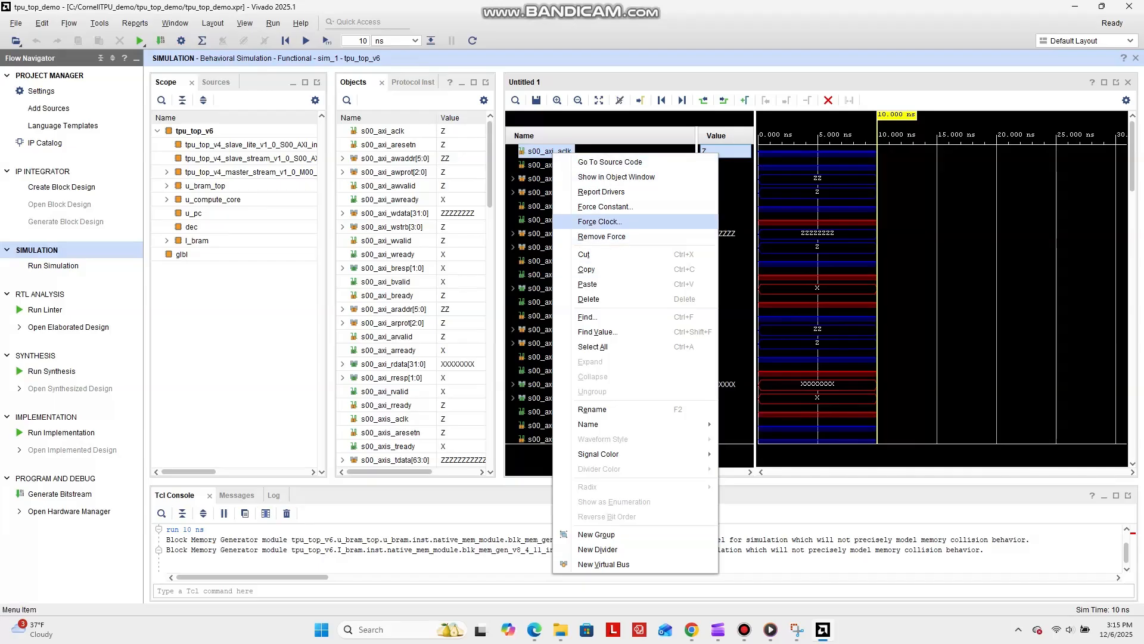
click(600, 221)
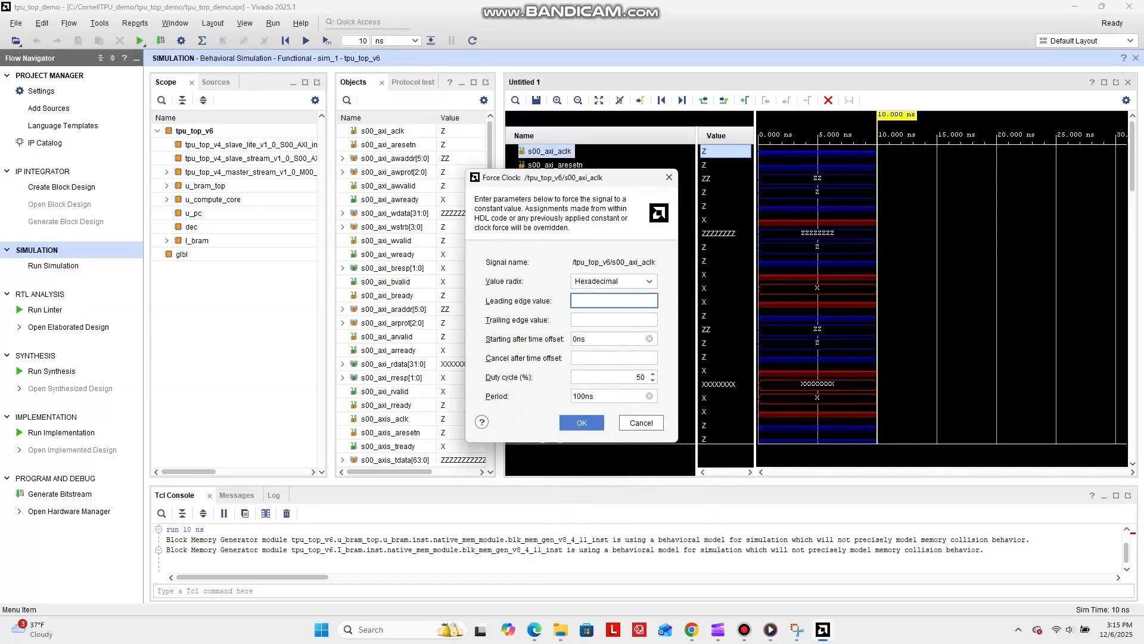
text(0)
key(Tab)
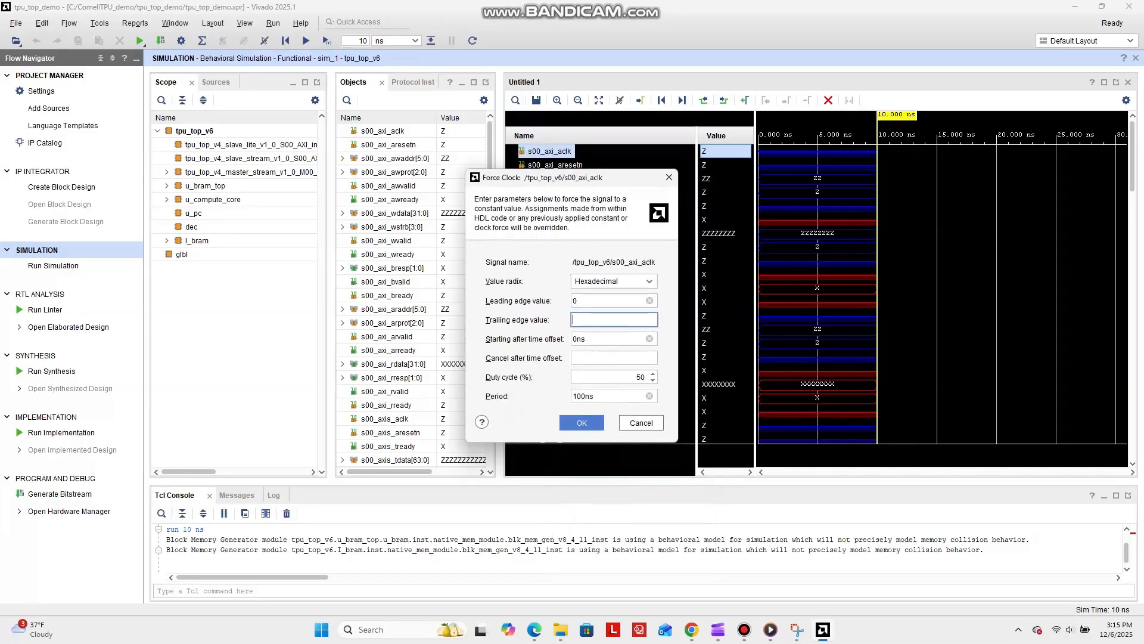
text(1)
click(583, 396)
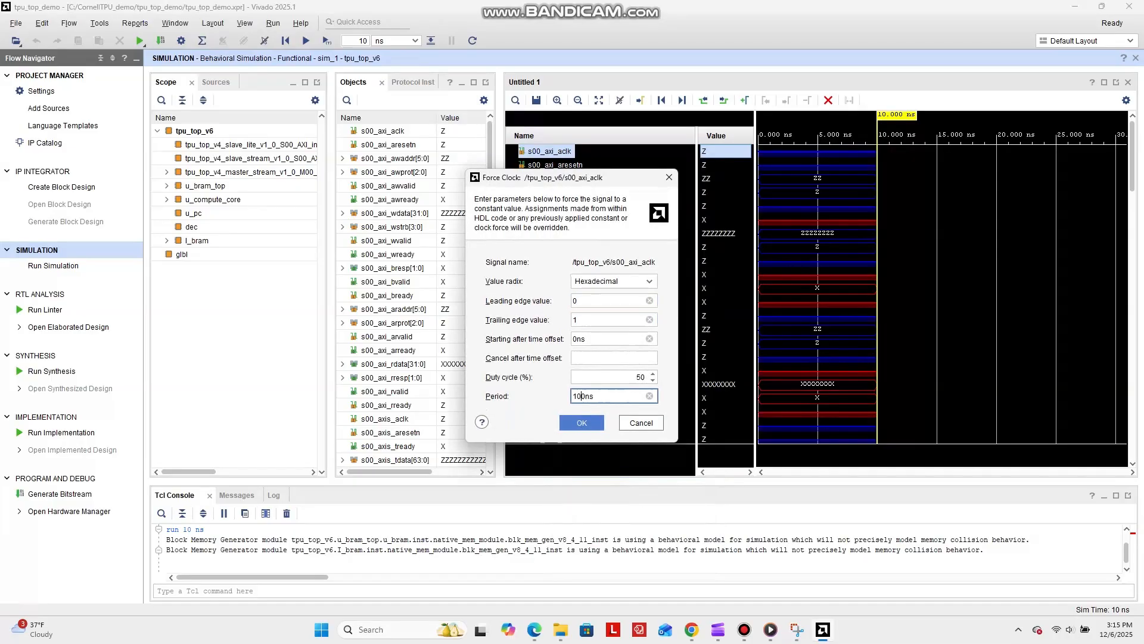
key(BackSpace)
click(582, 423)
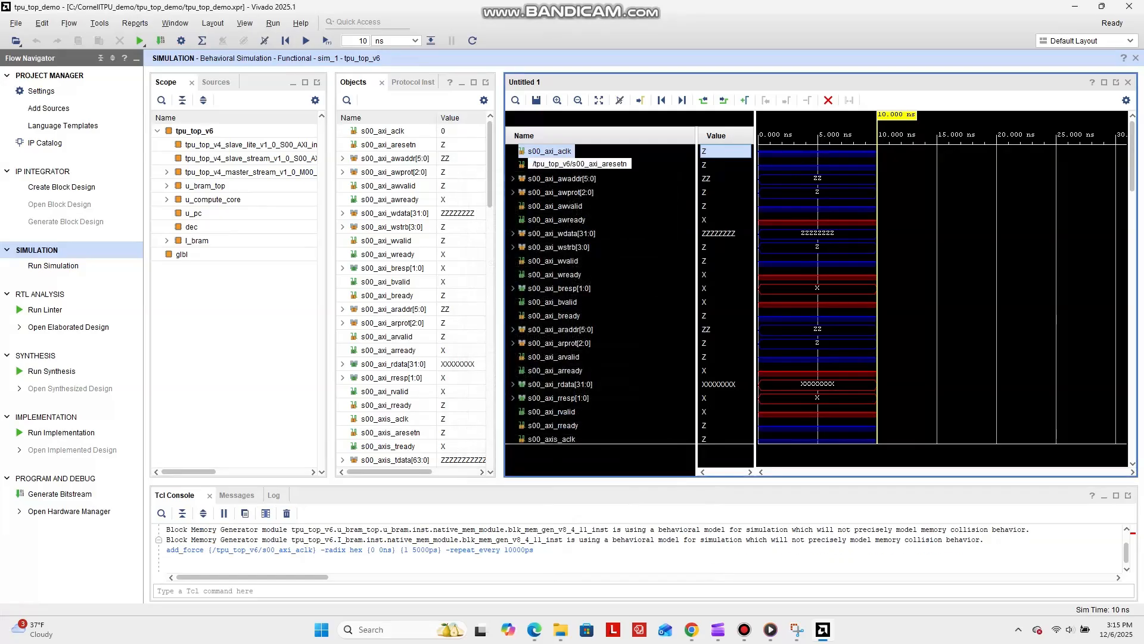
Force s00_axi_aresetn to the constant 1 and run the simulation for two 10 ns intervals.
right_click(557, 166)
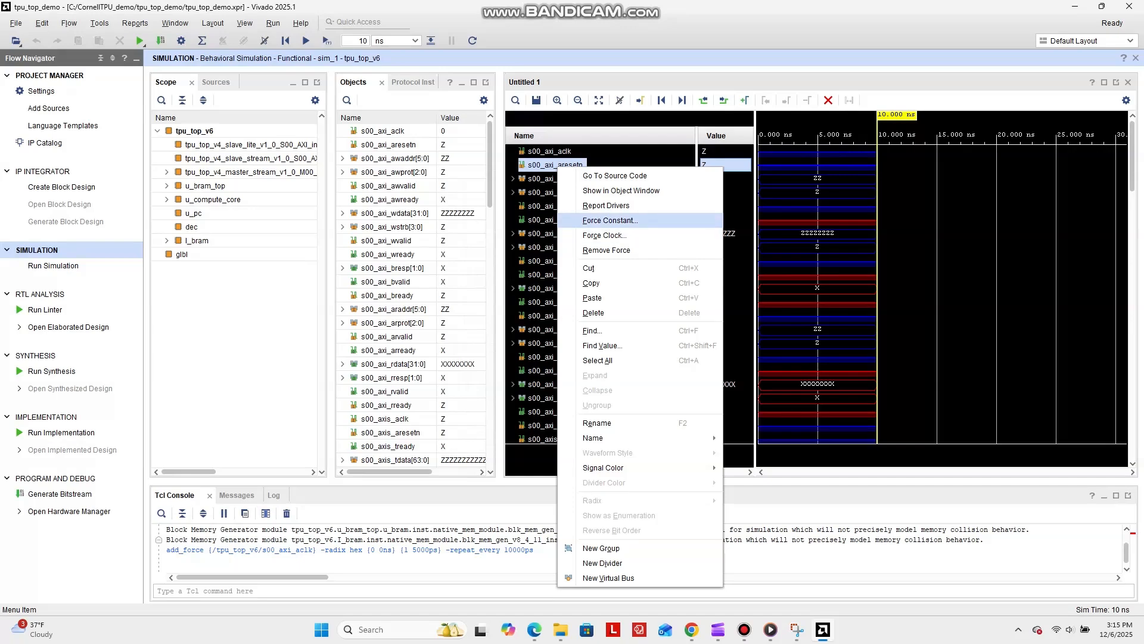
click(608, 220)
text(1)
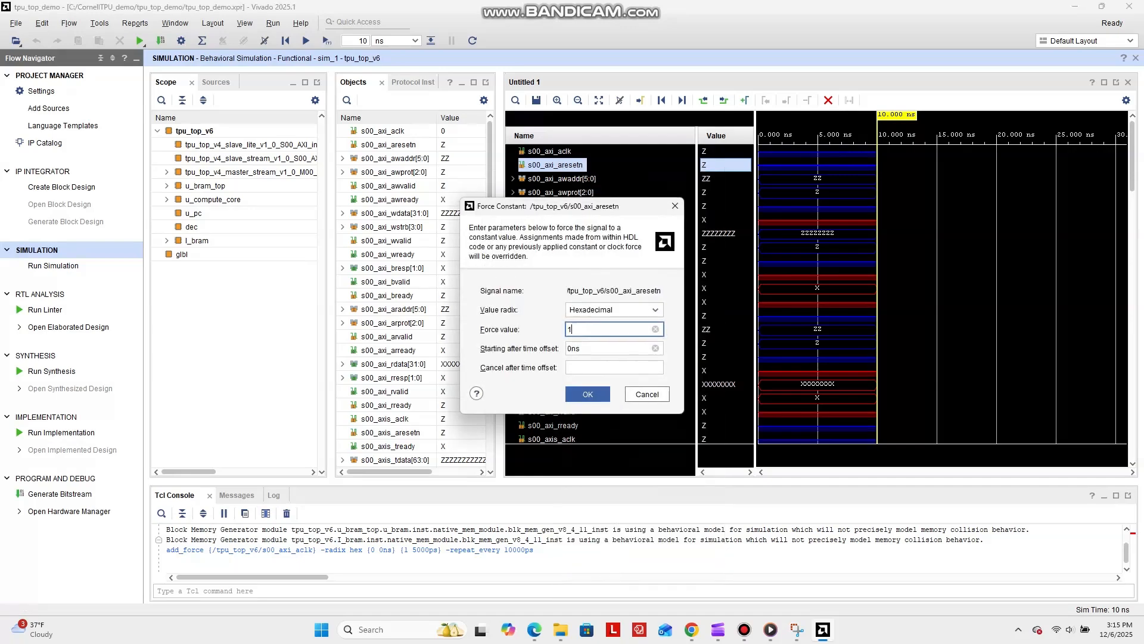
click(587, 394)
click(326, 40)
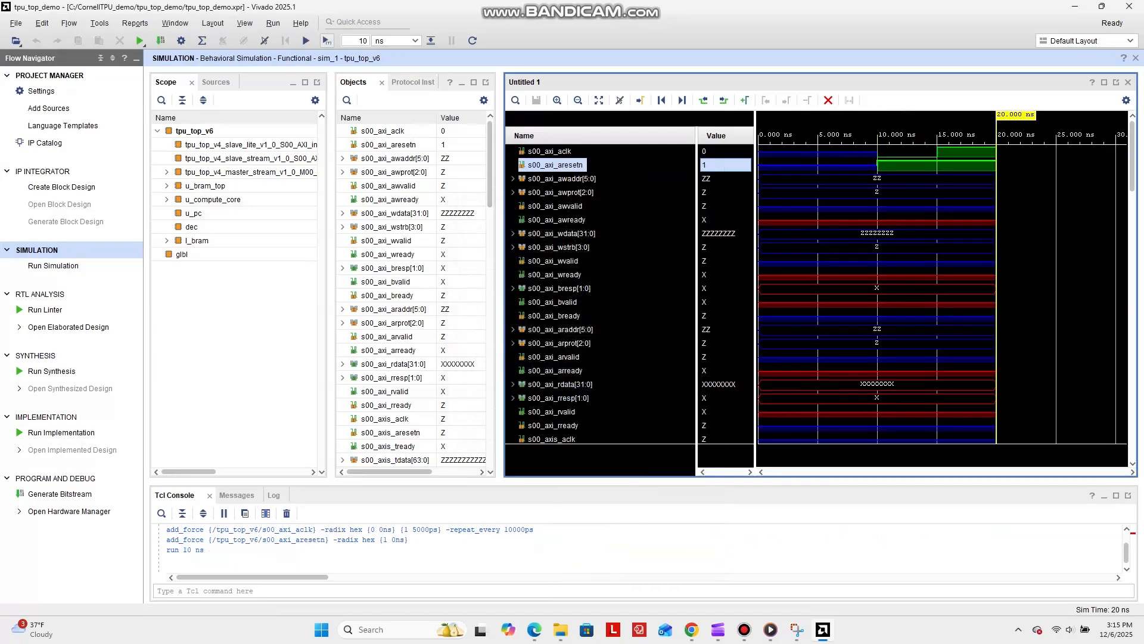
click(327, 40)
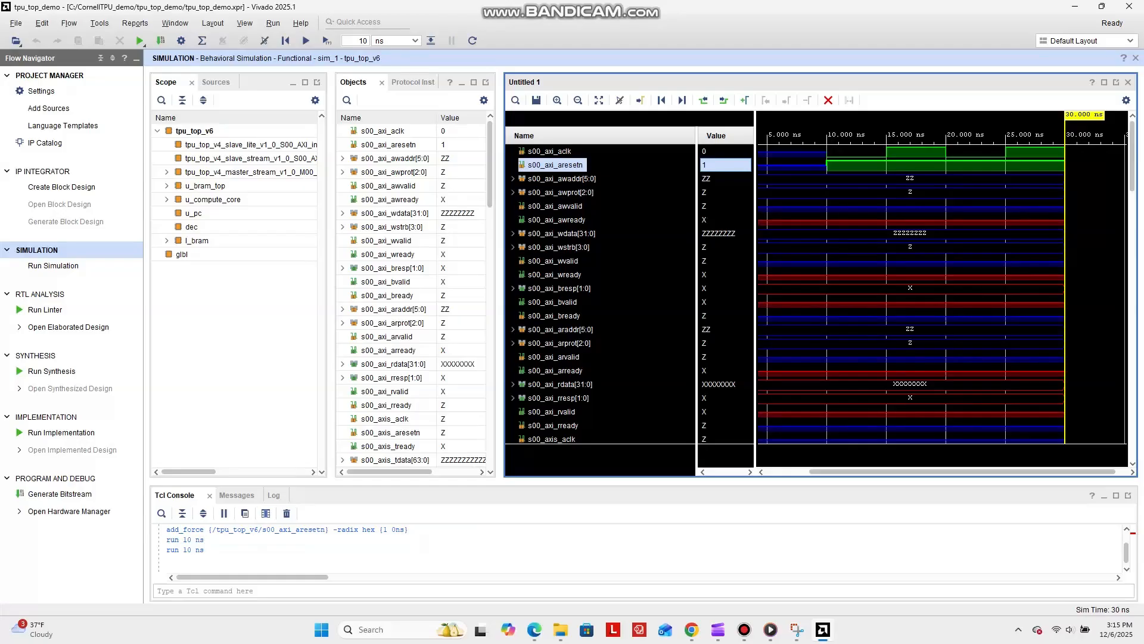
Enlarge the Tcl console, copy the Restart command block from the browser's simulation commands document and execute it in Vivado's console.
drag(644, 481, 643, 429)
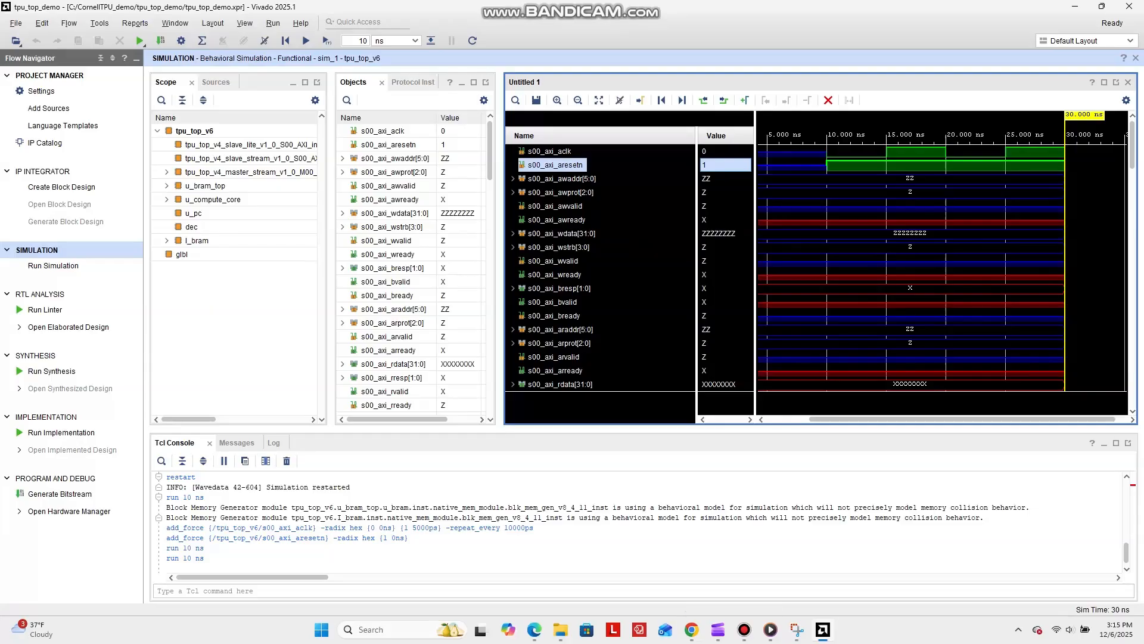
click(691, 629)
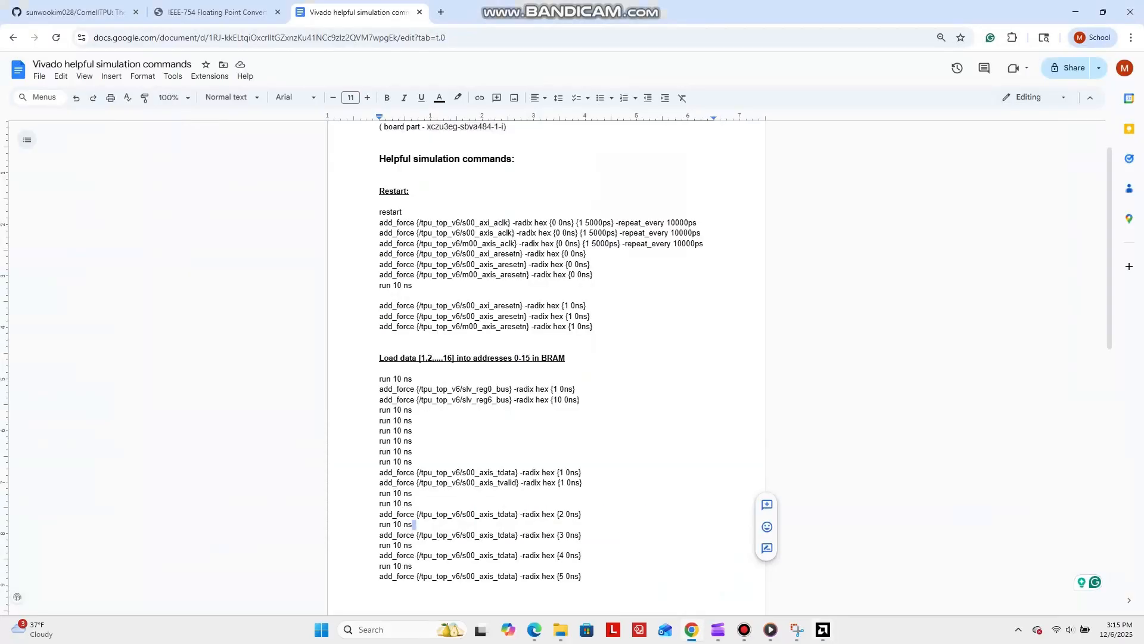
drag(595, 326, 379, 210)
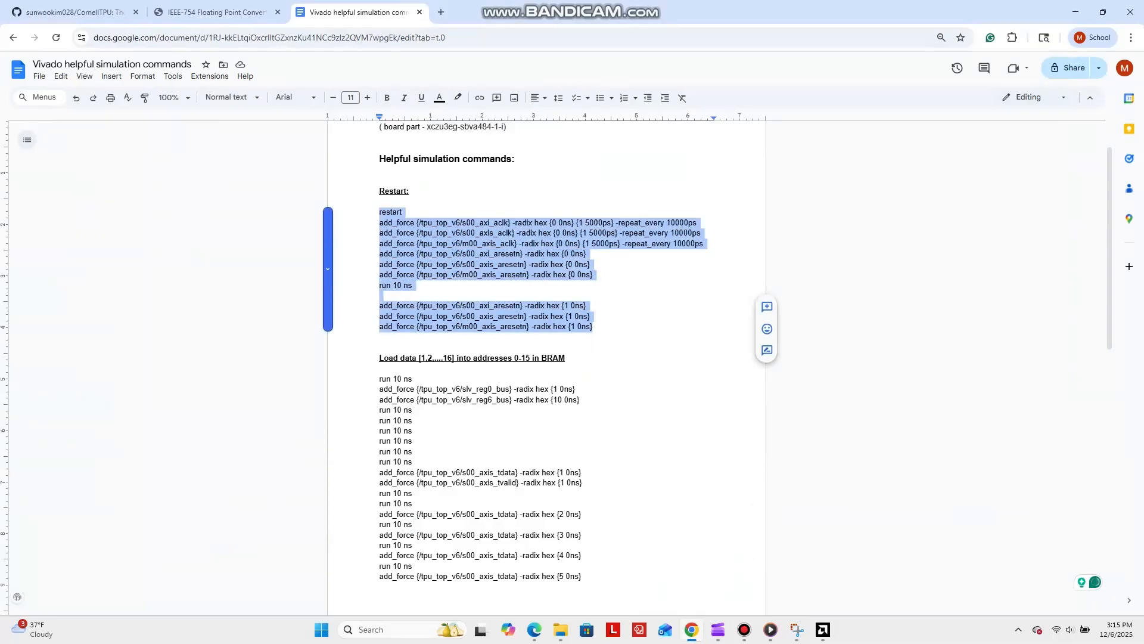
click(823, 629)
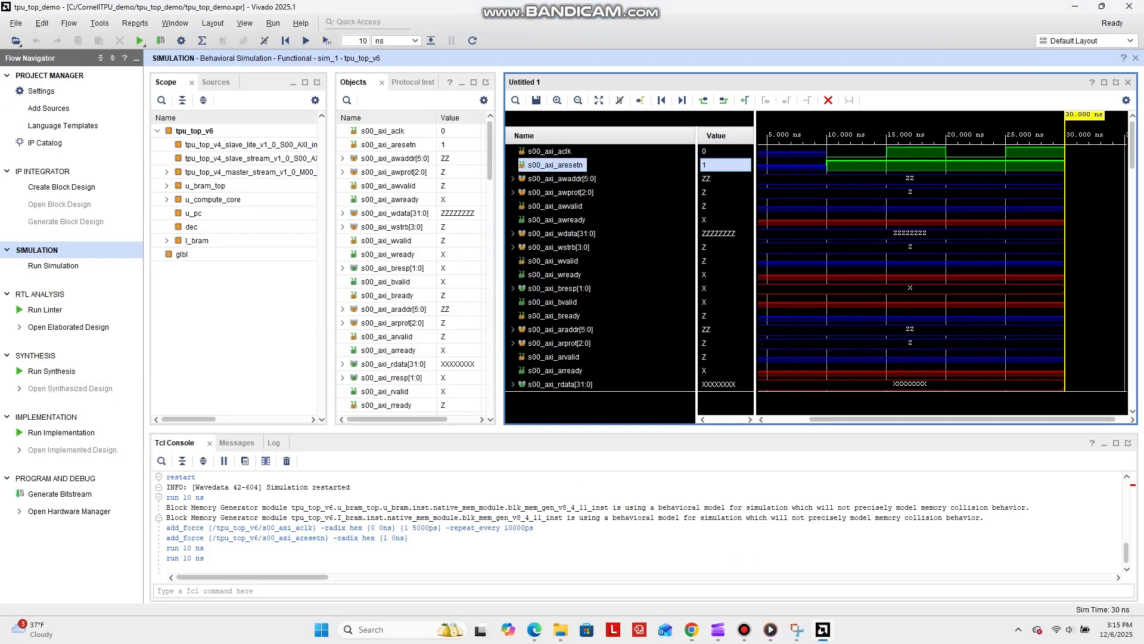
click(161, 591)
text(restart run 10 ns add_force {/tpu_top_v6/s00_axi_aresetn} -radix hex {1 0ns} add_force {/tpu_top_v6/s00_axis_aresetn} -radix hex {1 0ns} add_force {/tpu_top_v6/m00_axis_aresetn} -radix hex {1 0ns})
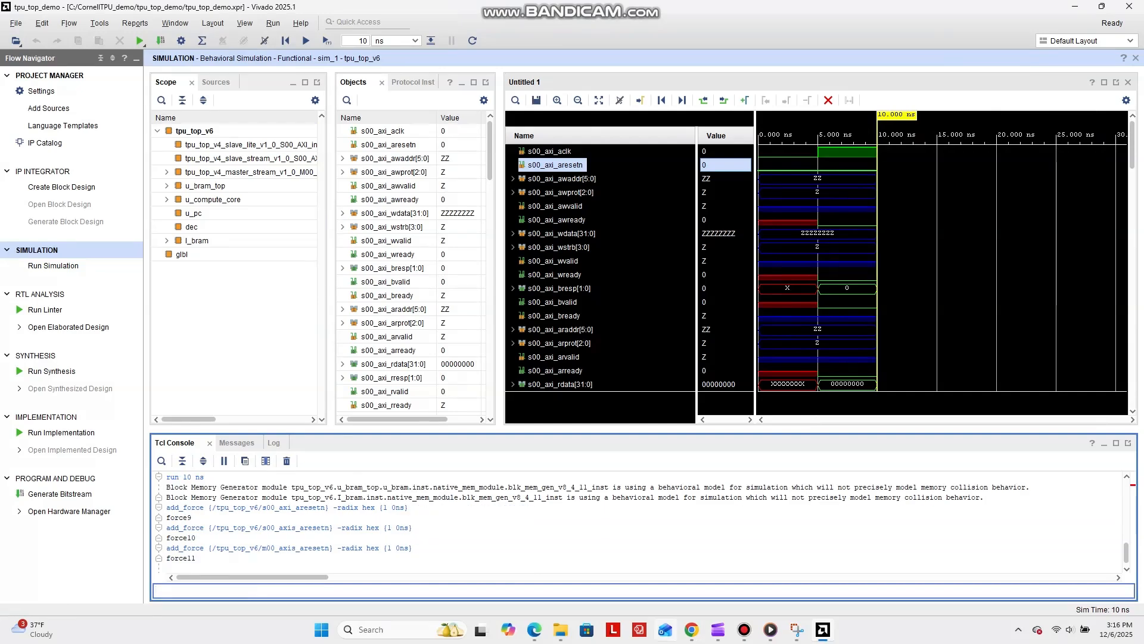
Copy the full command block under "Load data [1,2,...,16] into addresses 0-15 in BRAM" from the browser's simulation commands document.
click(691, 629)
scroll(399, 273, down, 4)
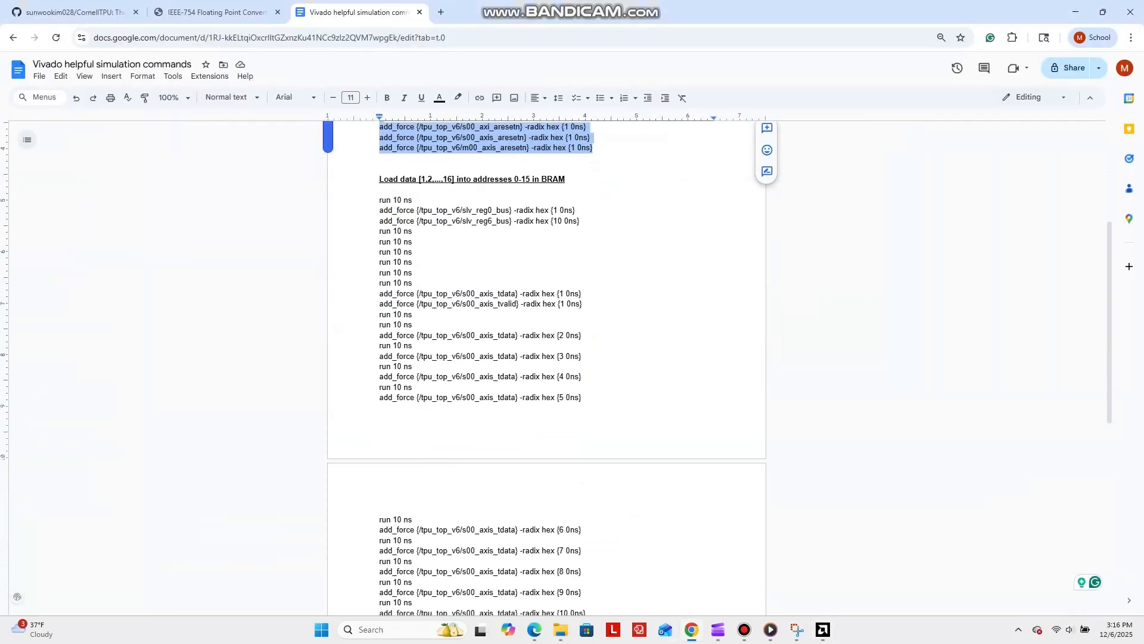
click(398, 272)
drag(380, 200, 474, 378)
scroll(382, 266, down, 6)
scroll(469, 332, down, 2)
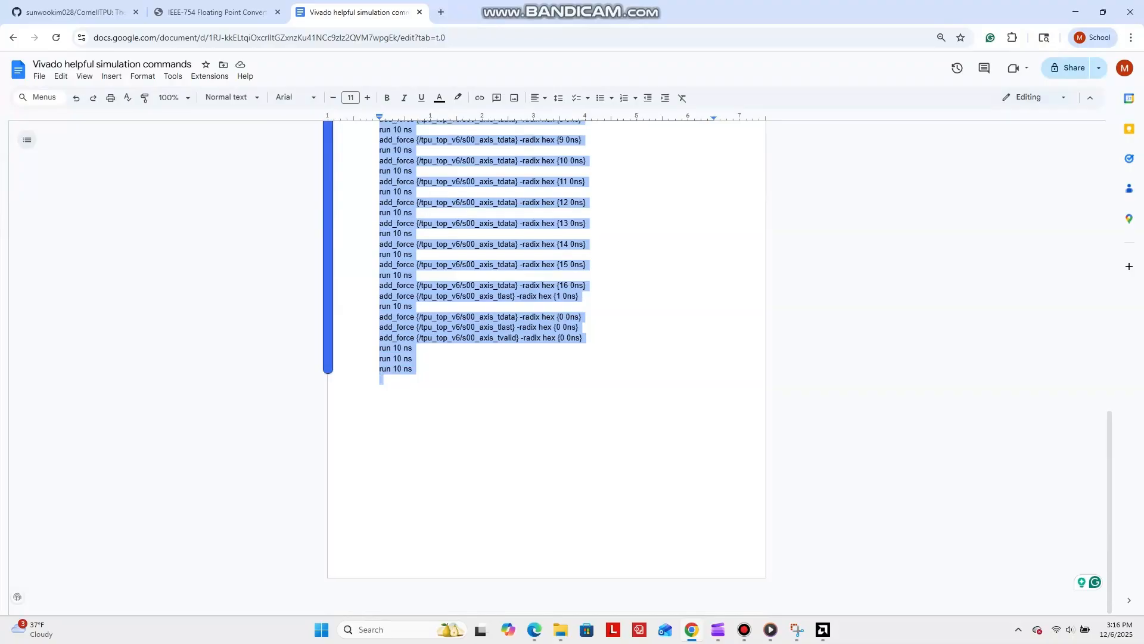
scroll(546, 357, up, 8)
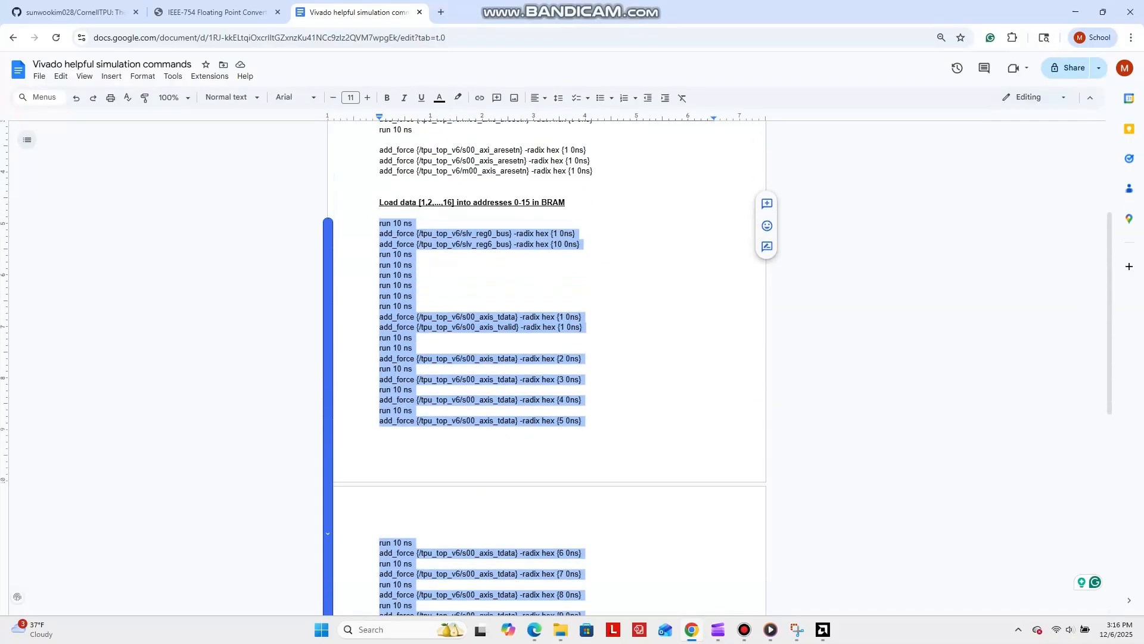
Switch back to Vivado and execute the copied BRAM data-loading commands in the Tcl console.
click(823, 567)
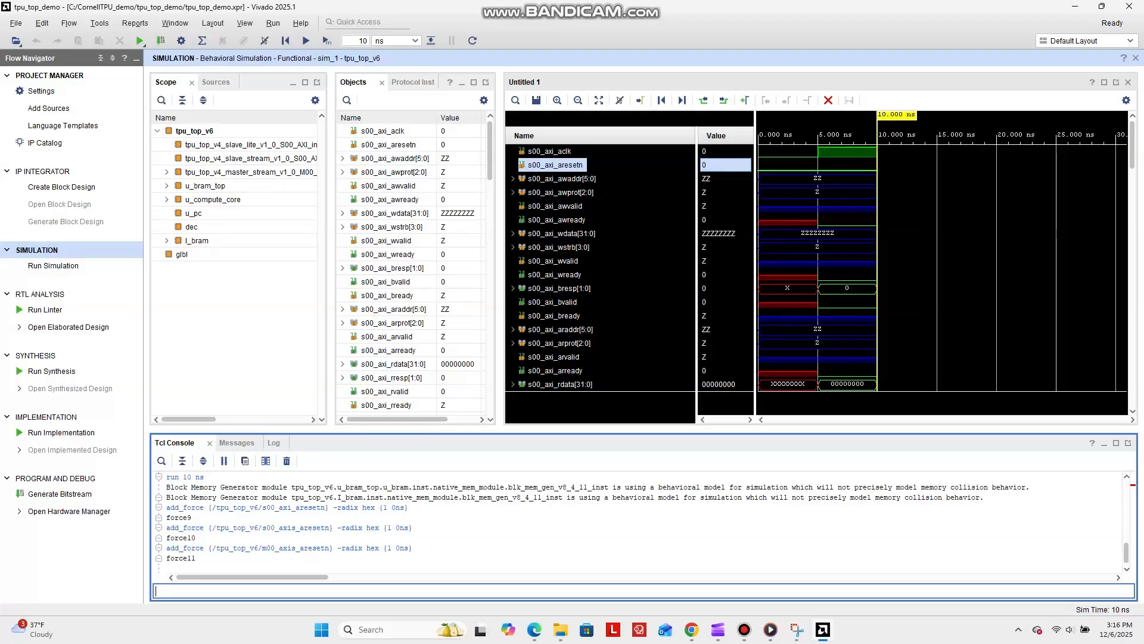
text(run 10 ns run 10 ns run 10 ns)
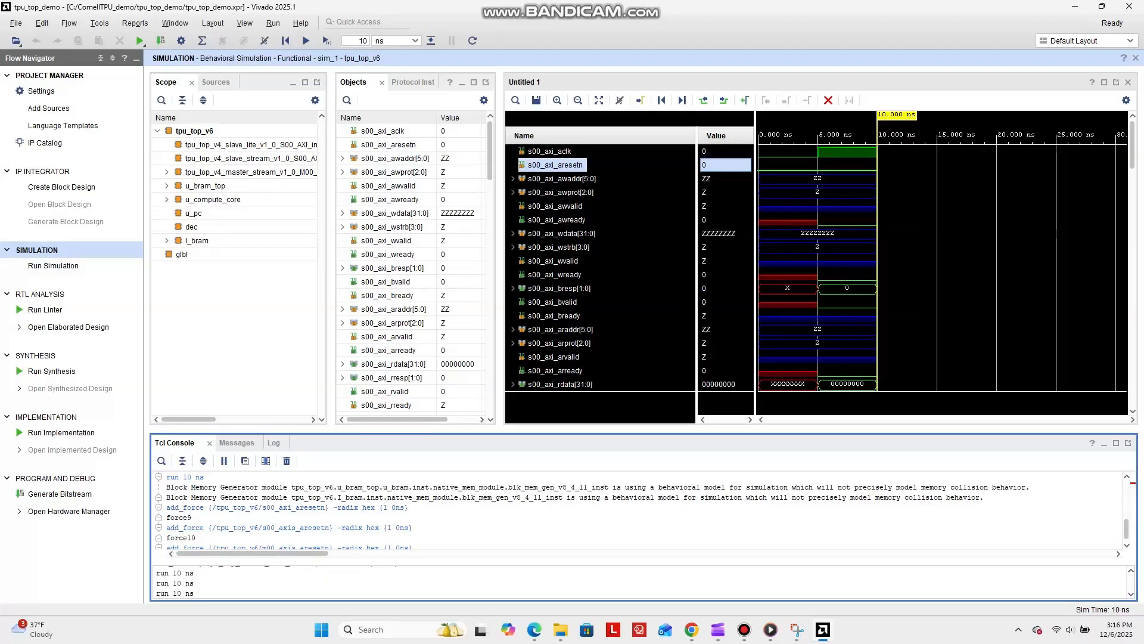
key(Return)
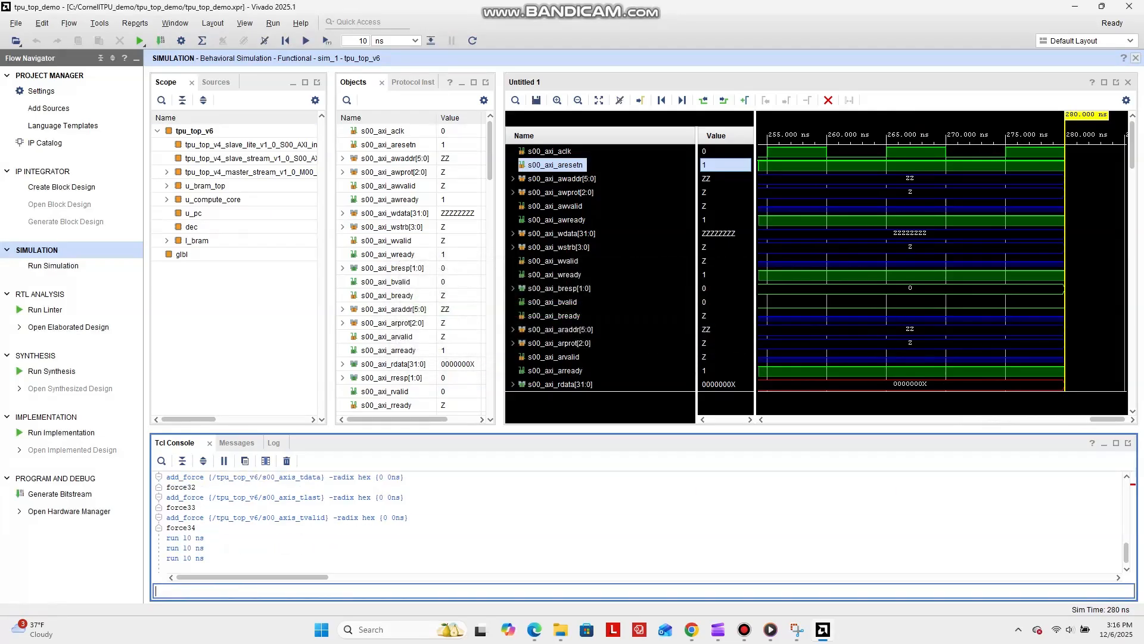
Close the behavioral simulation and run synthesis on the tpu_top_demo project.
click(1136, 58)
key(Return)
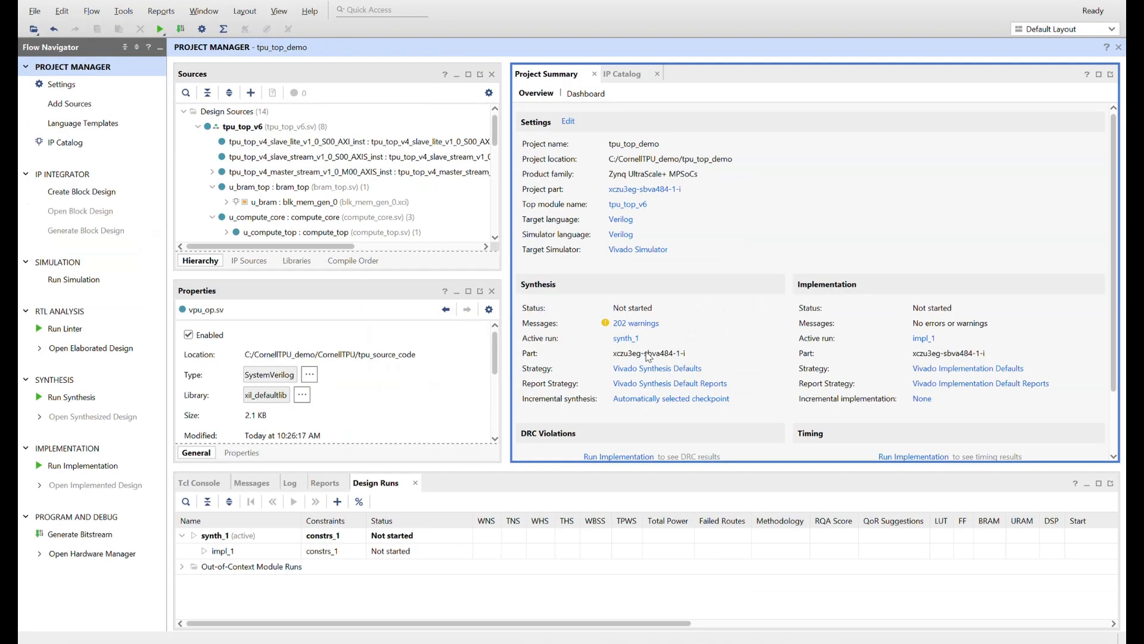
scroll(361, 220, down, 3)
scroll(305, 195, up, 5)
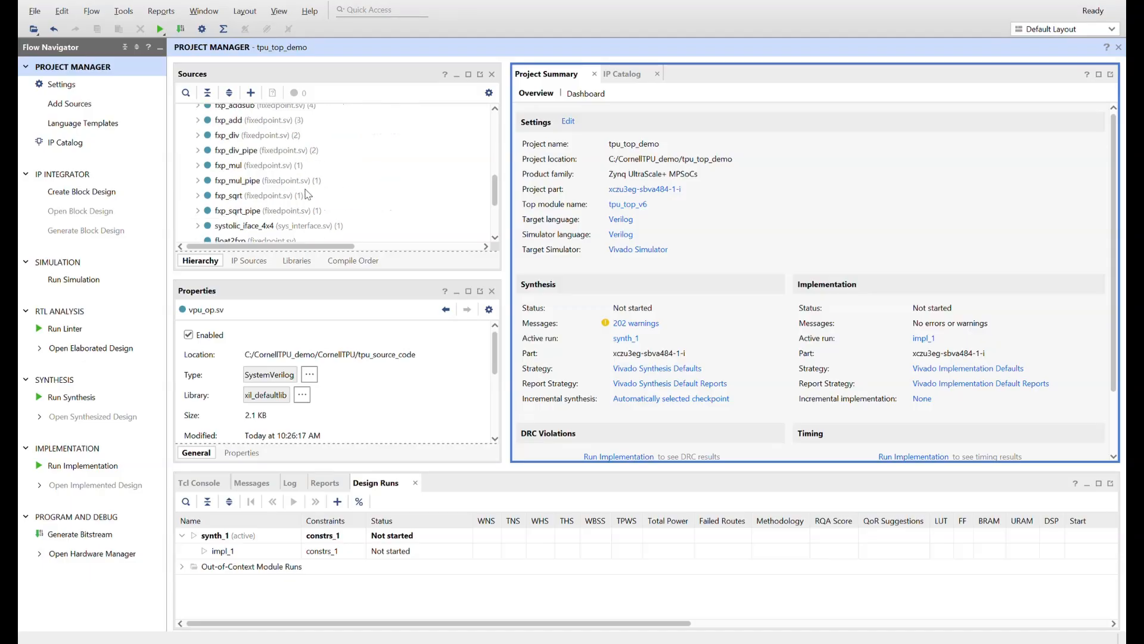
click(89, 398)
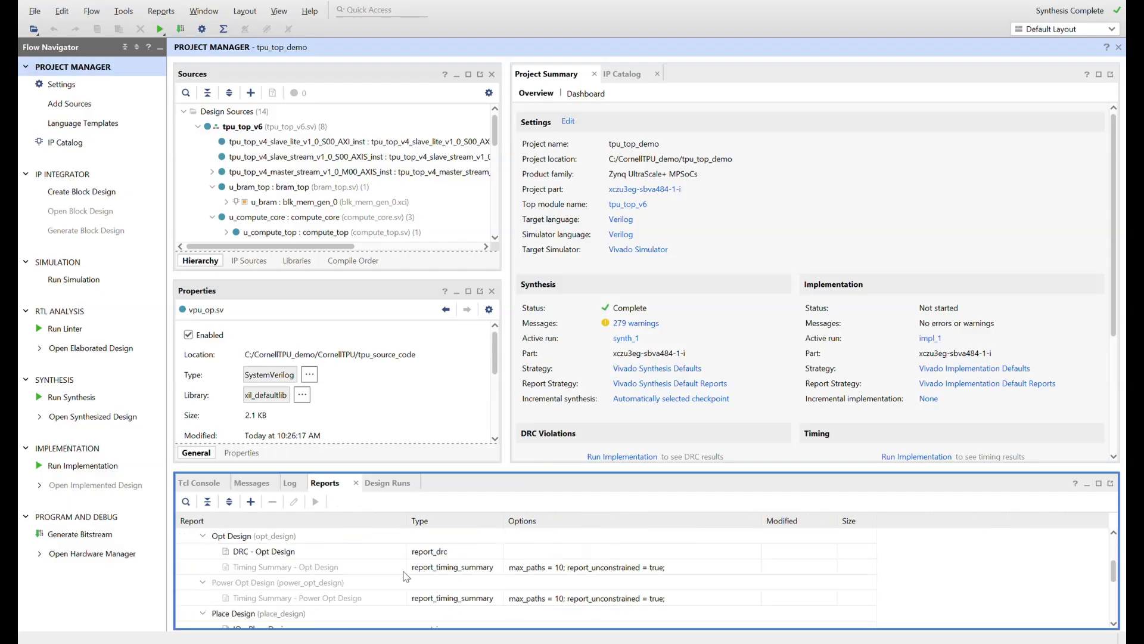
Examine the General Messages group in the message log, including its single error entry.
click(250, 484)
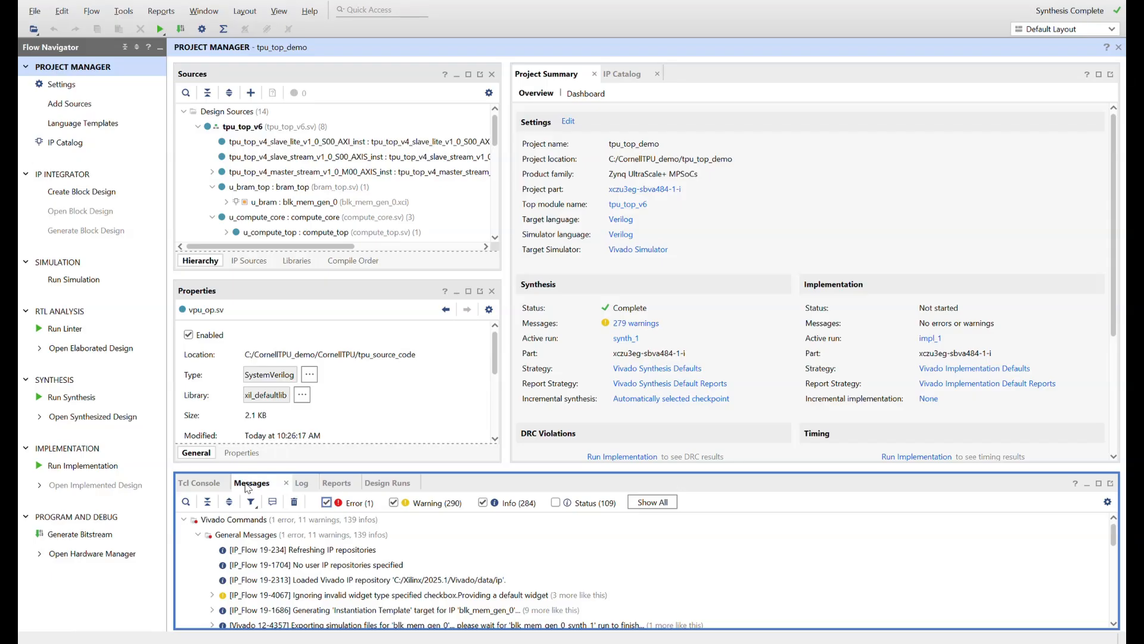
click(198, 535)
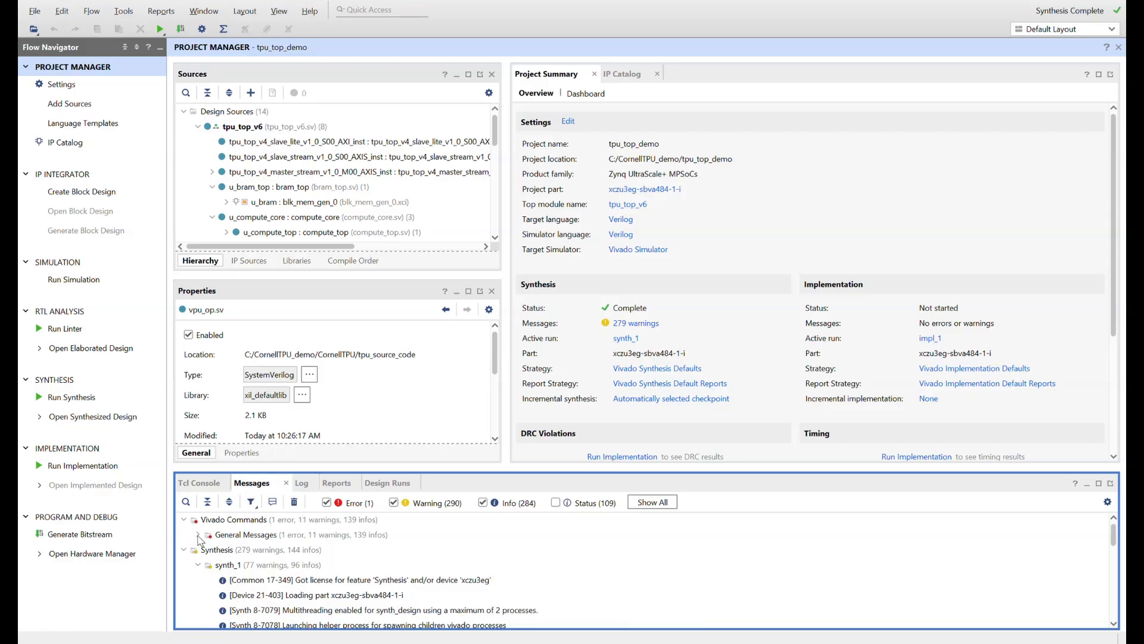
click(198, 536)
scroll(246, 562, down, 2)
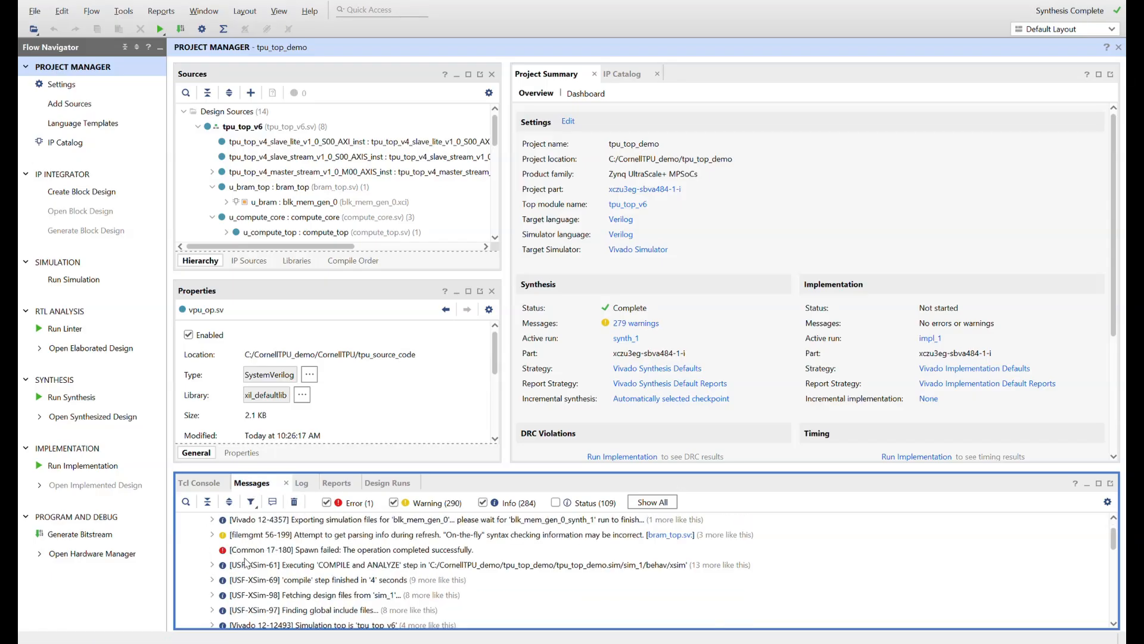
click(290, 551)
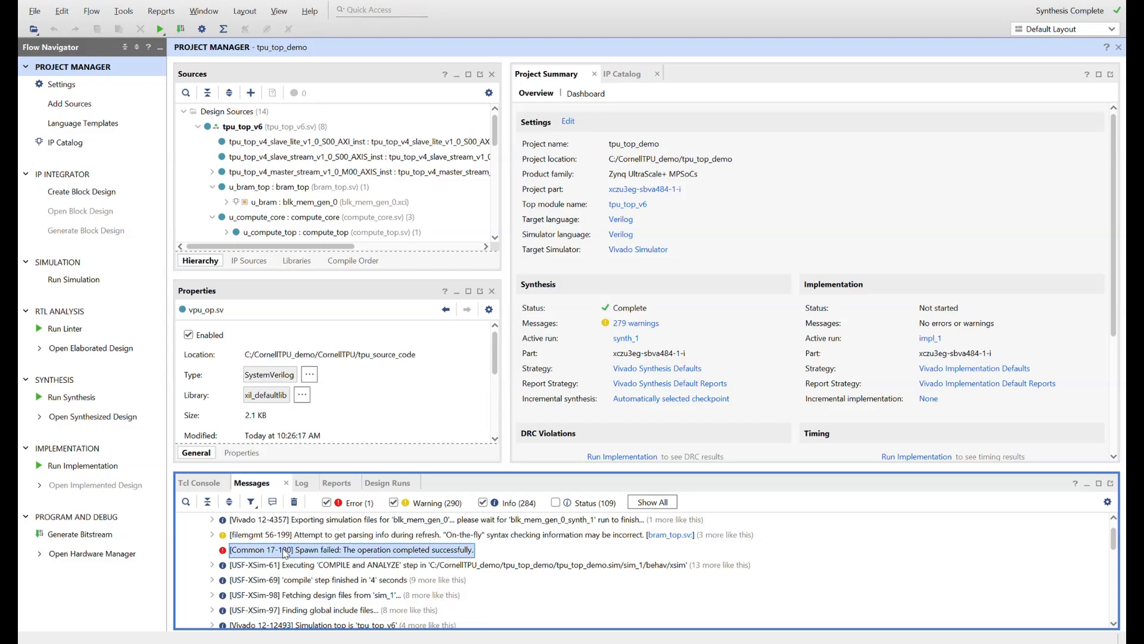
scroll(345, 568, up, 1)
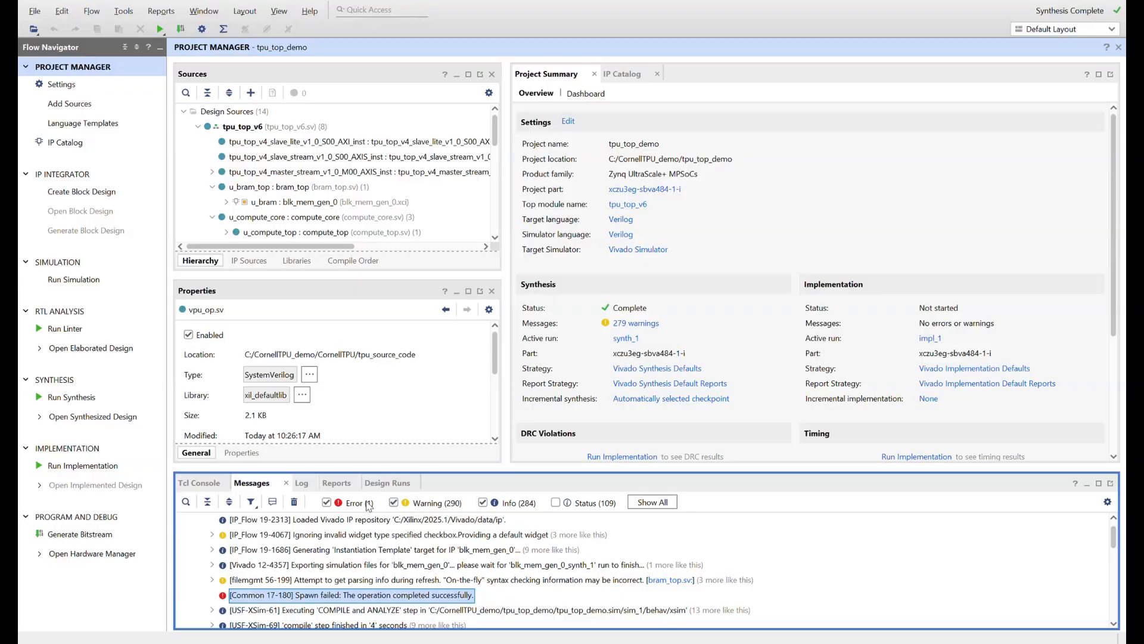
scroll(392, 543, up, 1)
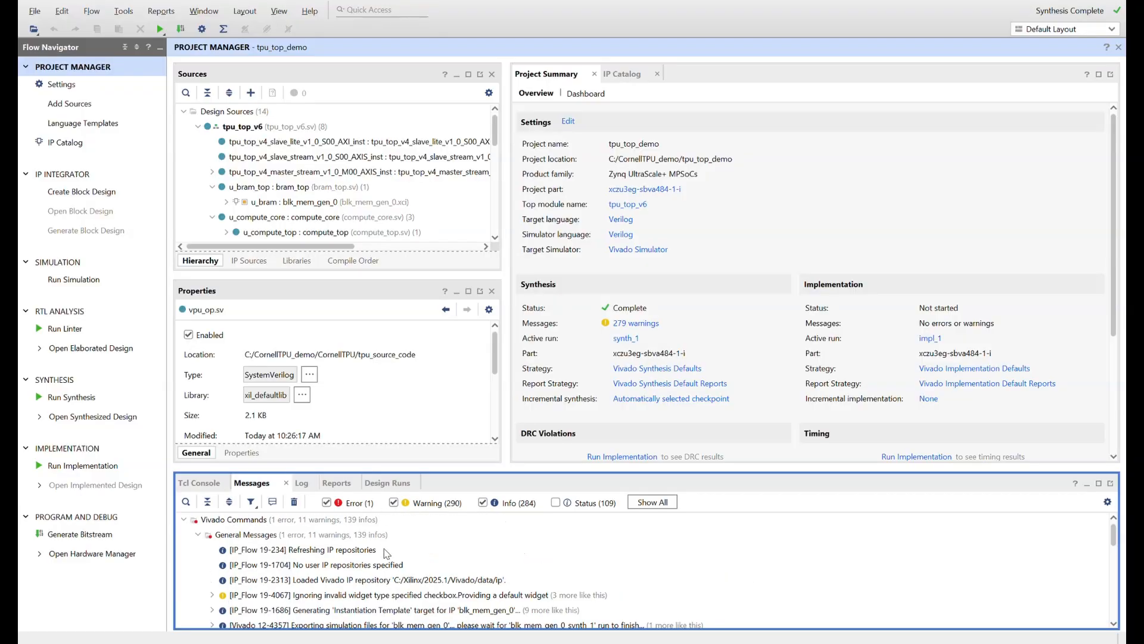
Review the synthesis warnings in the message log and the Tcl console output of the synth_1 run.
click(266, 596)
scroll(266, 597, down, 5)
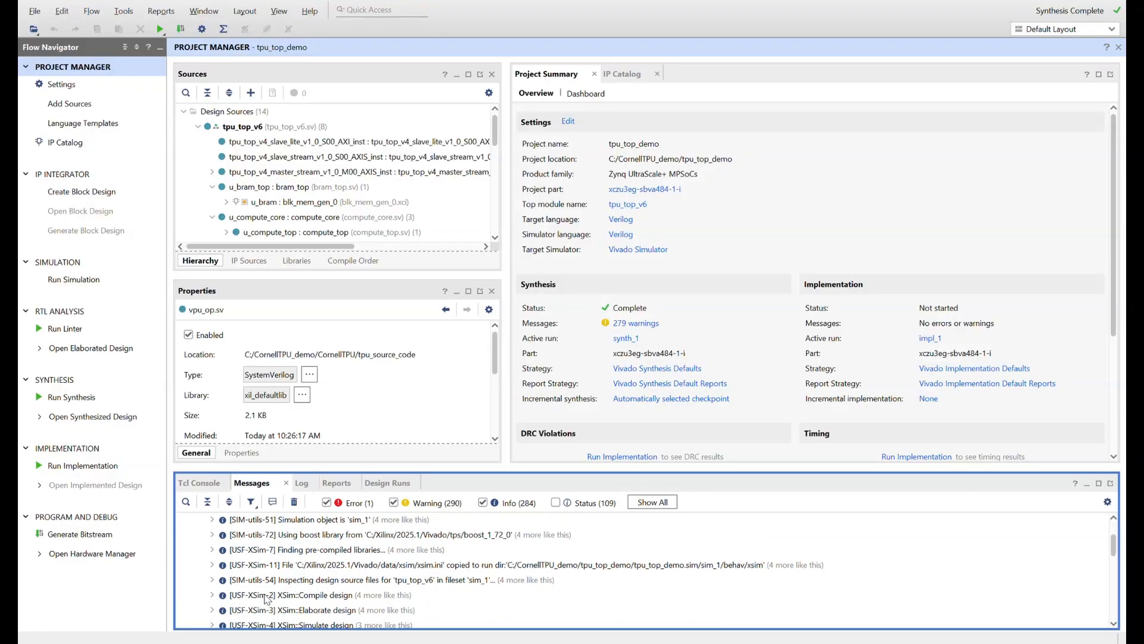
scroll(266, 598, down, 2)
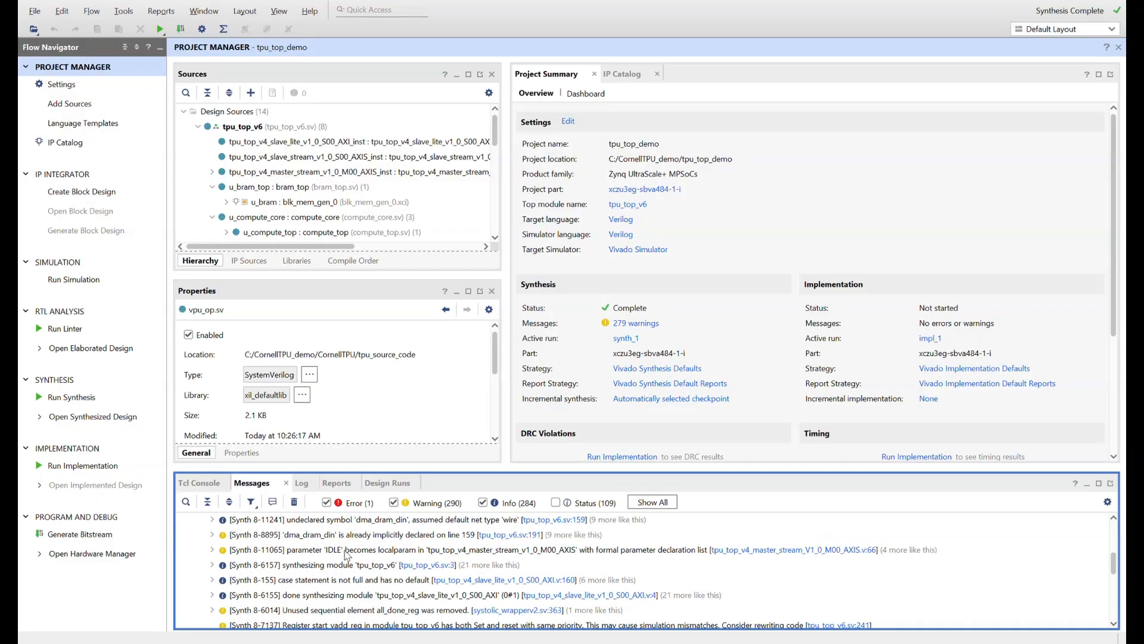
scroll(316, 597, down, 1)
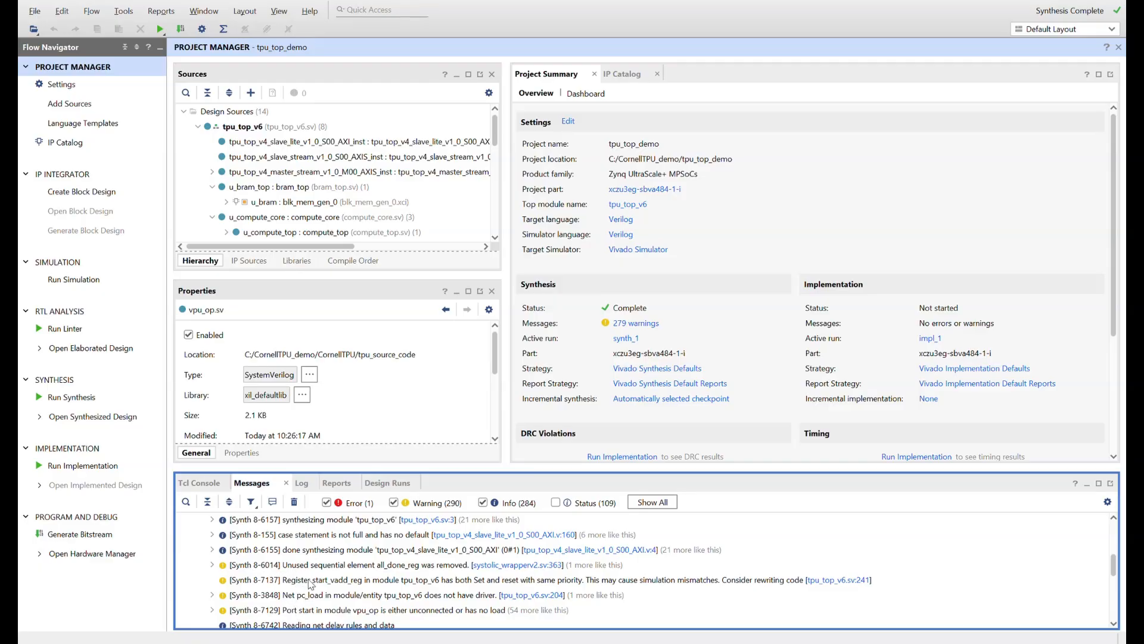
scroll(308, 583, down, 2)
scroll(305, 573, up, 5)
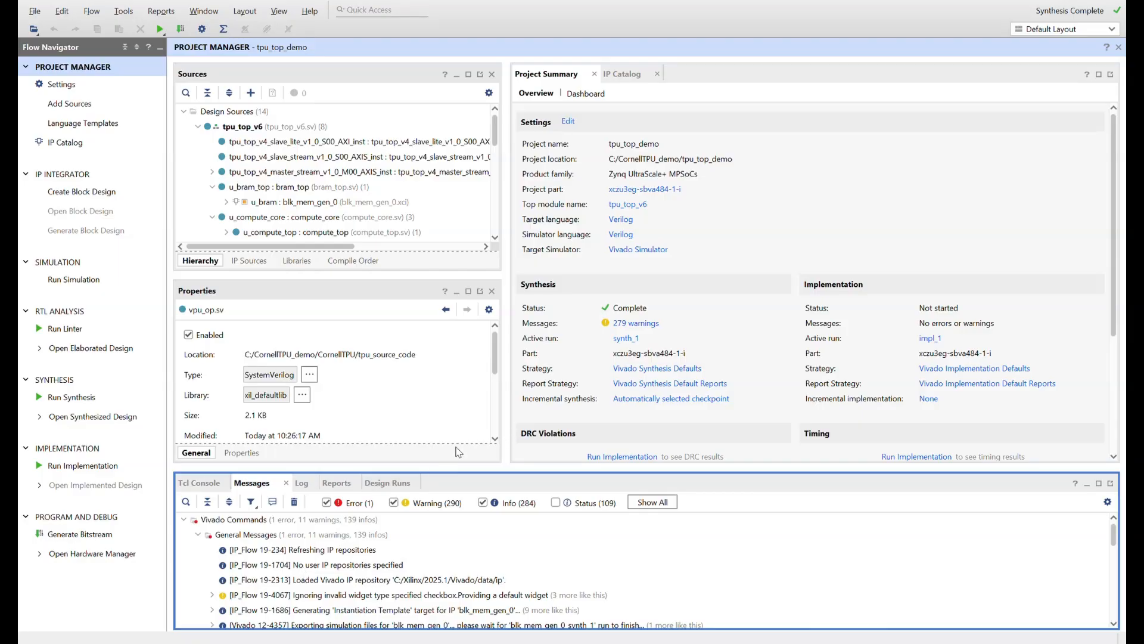
click(199, 483)
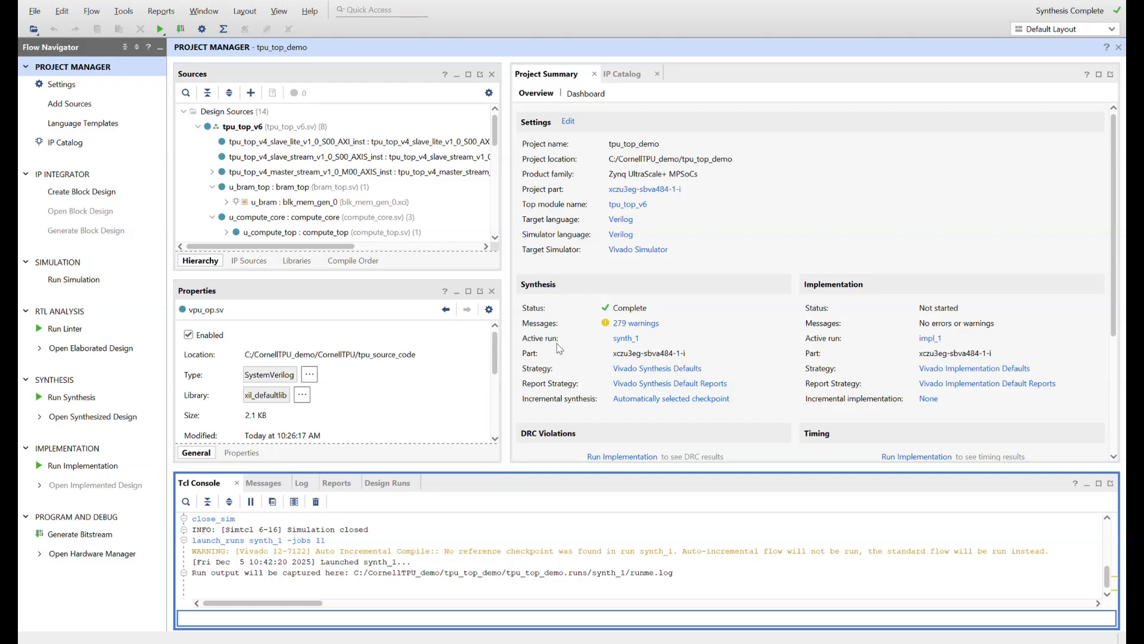
scroll(355, 206, down, 2)
scroll(355, 206, up, 5)
click(198, 126)
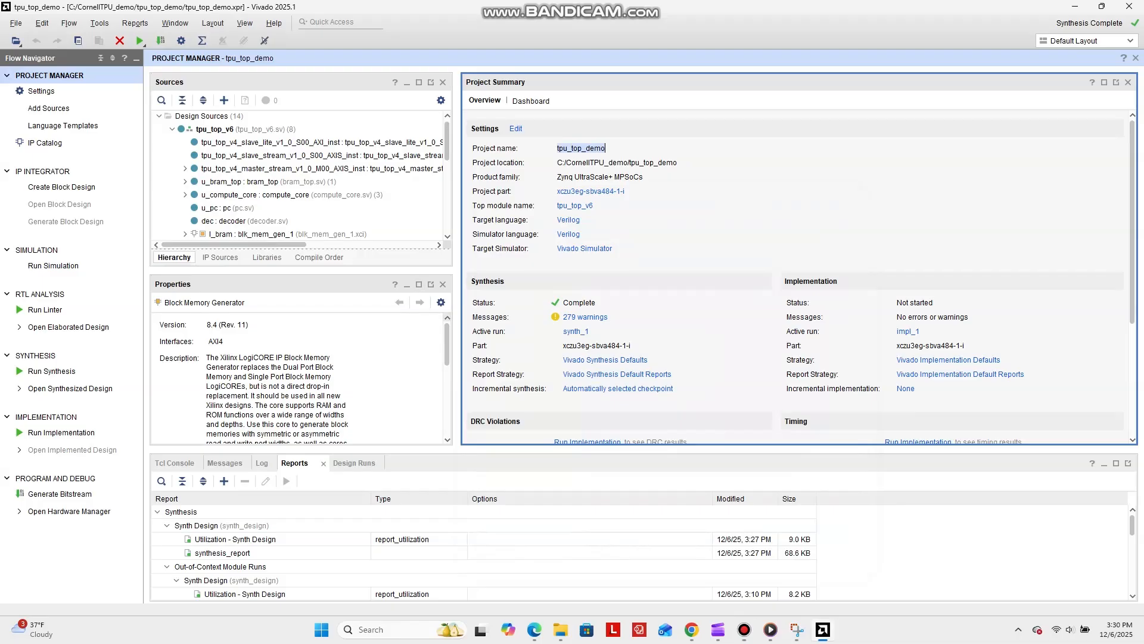
Start creating and packaging a new IP, using the current project as its source.
click(100, 22)
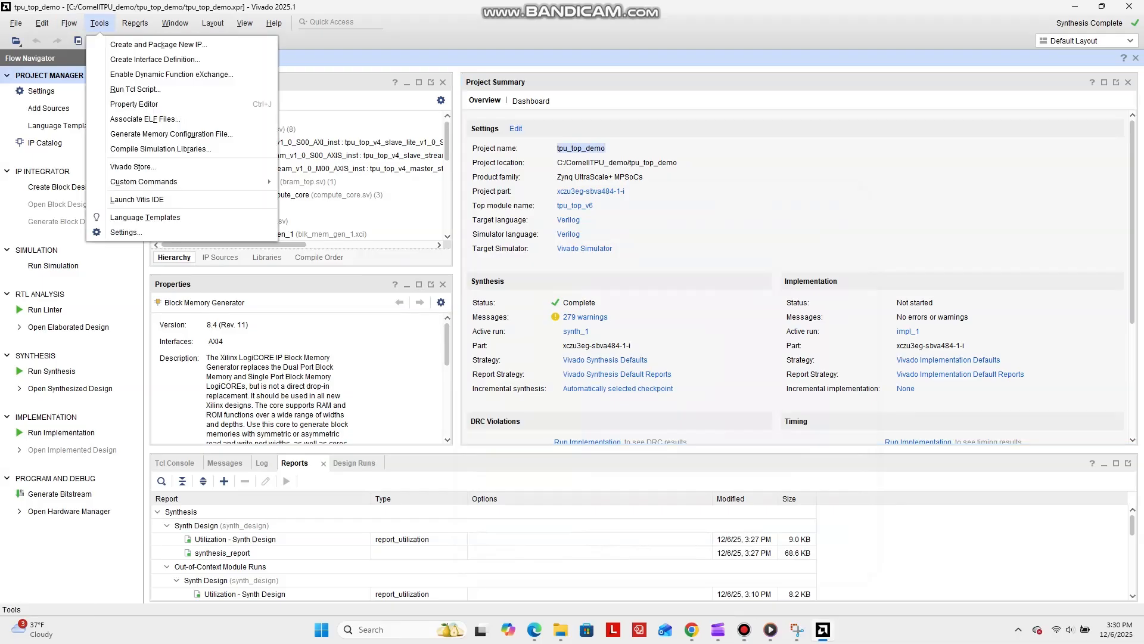
click(158, 45)
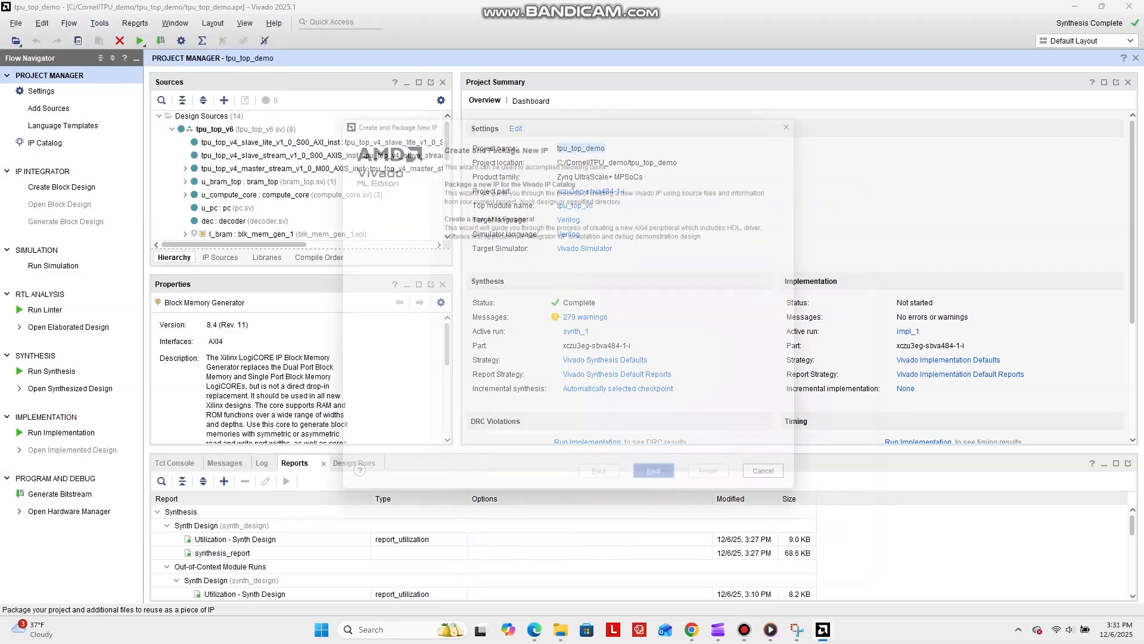
key(Return)
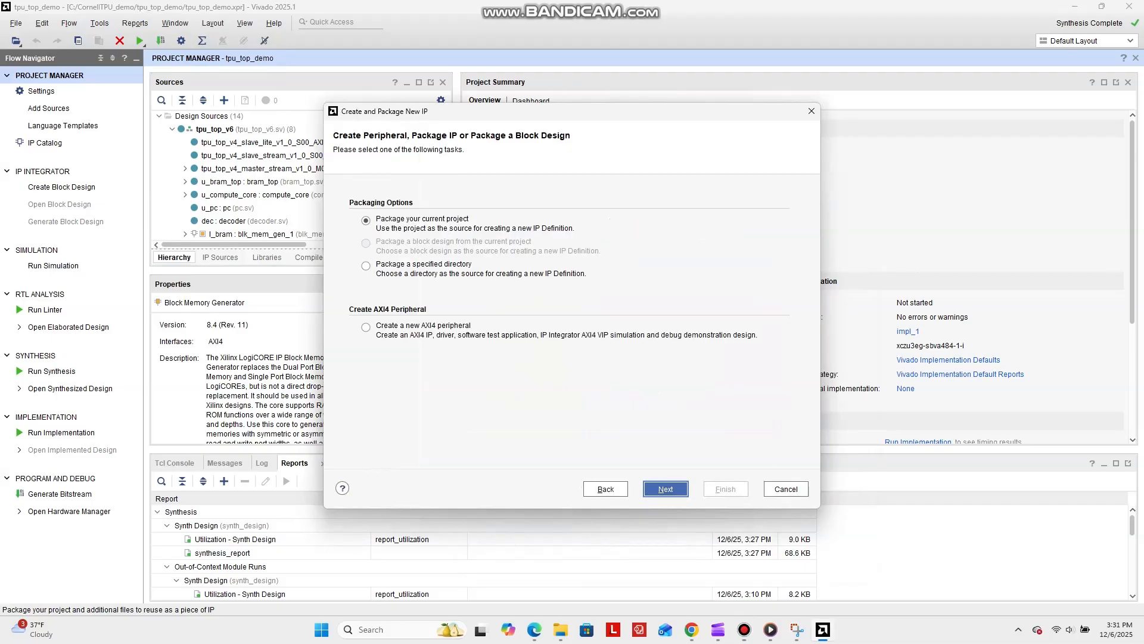
key(Return)
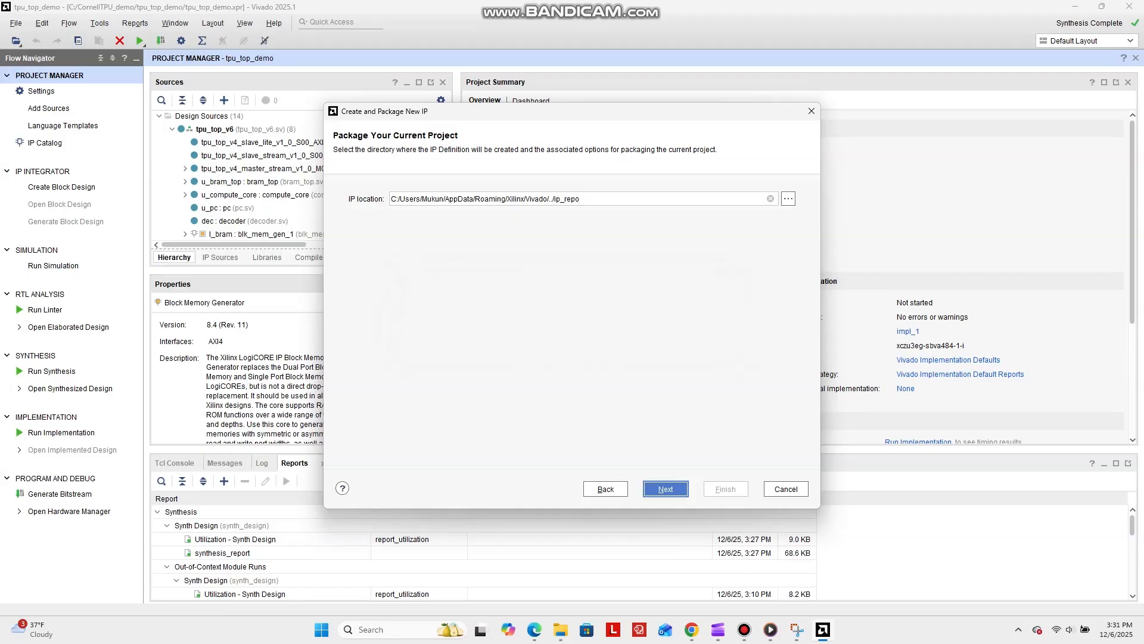
Set the IP location to C:/CornellTPU_demo, accept copying the project sources there and finish creating the IP.
click(788, 198)
click(422, 232)
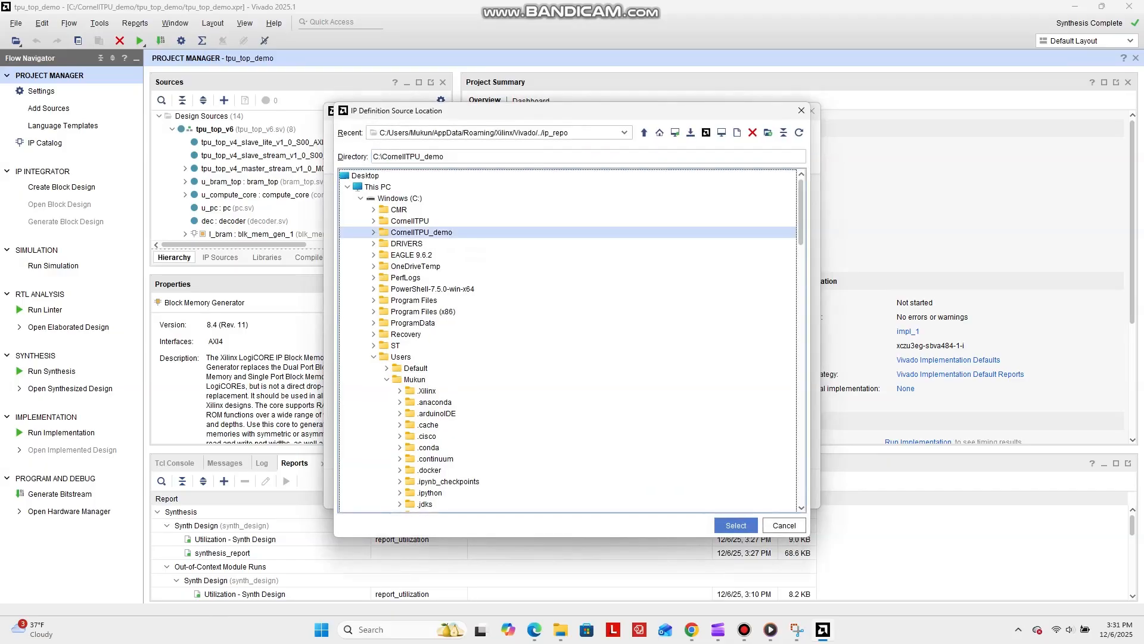
click(736, 525)
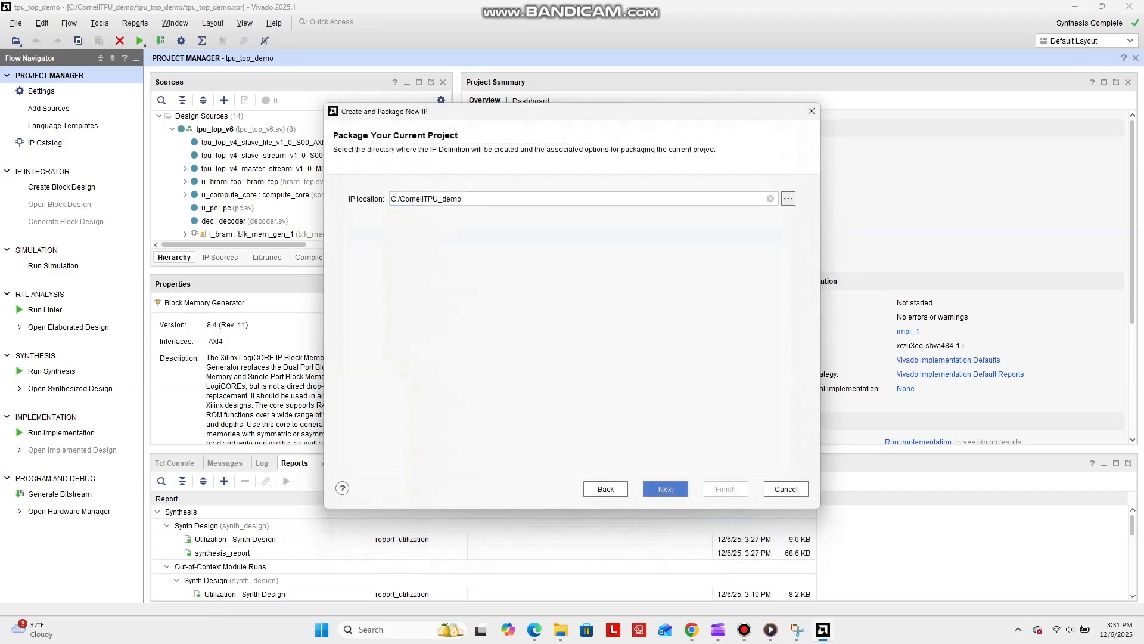
click(666, 488)
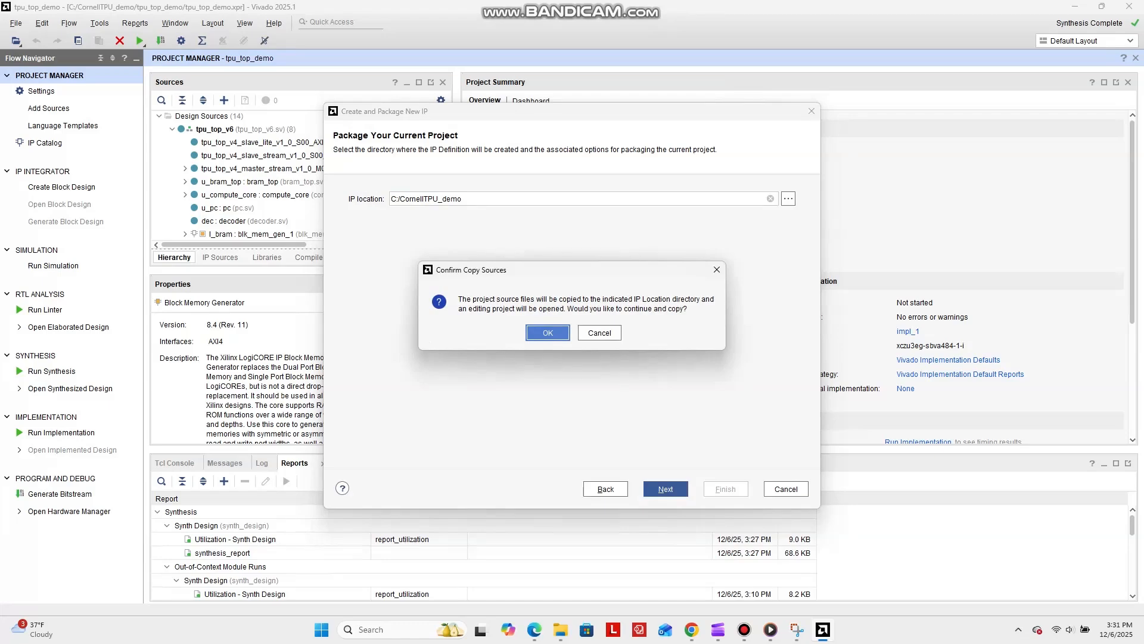
click(548, 332)
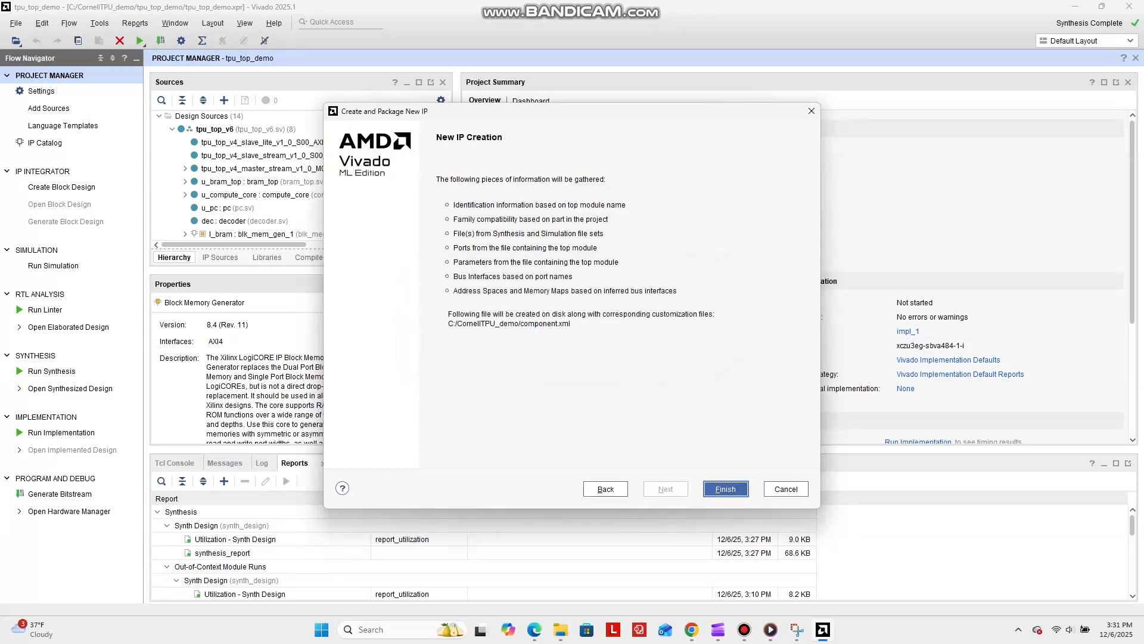
click(726, 489)
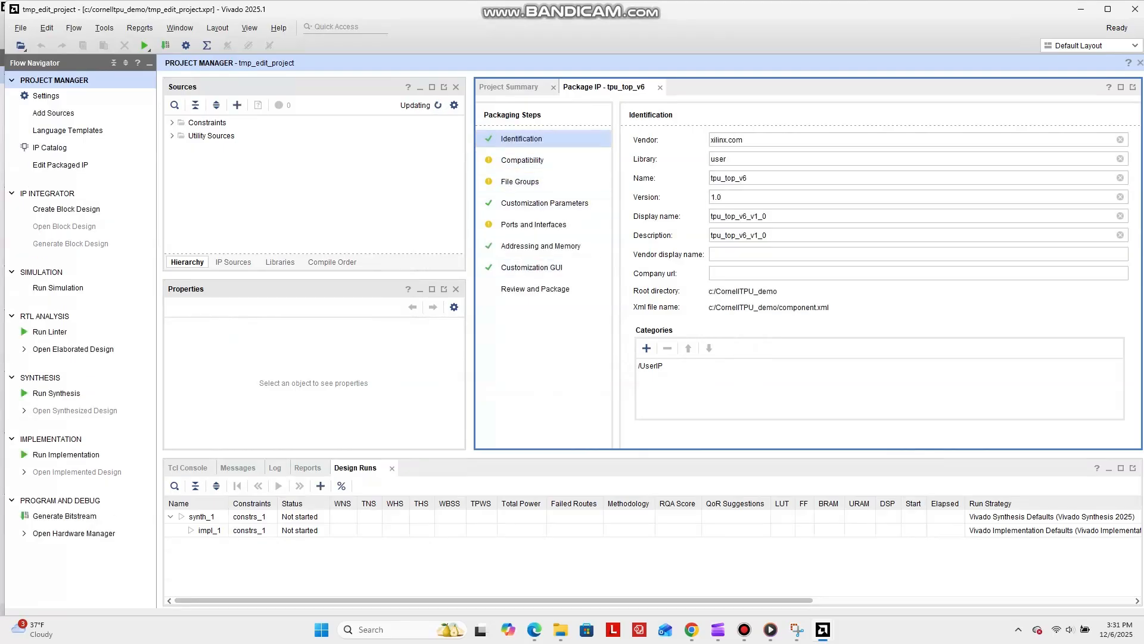
Review the tpu_top_v6 packaging steps from Compatibility and File Groups through Customization GUI.
click(522, 160)
click(520, 181)
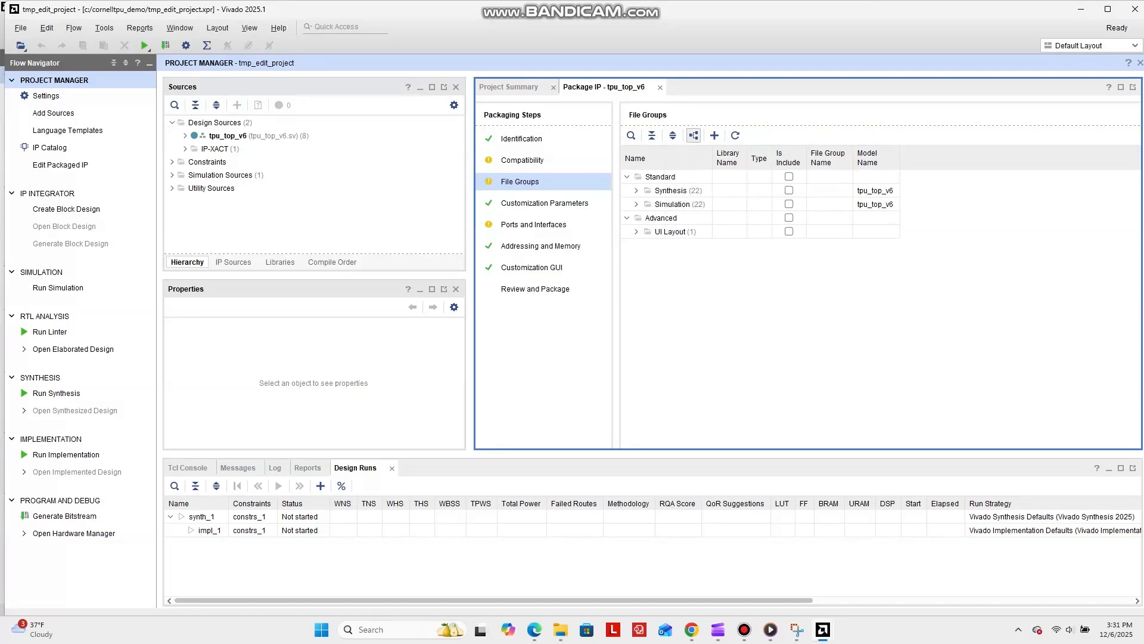
click(522, 160)
click(544, 203)
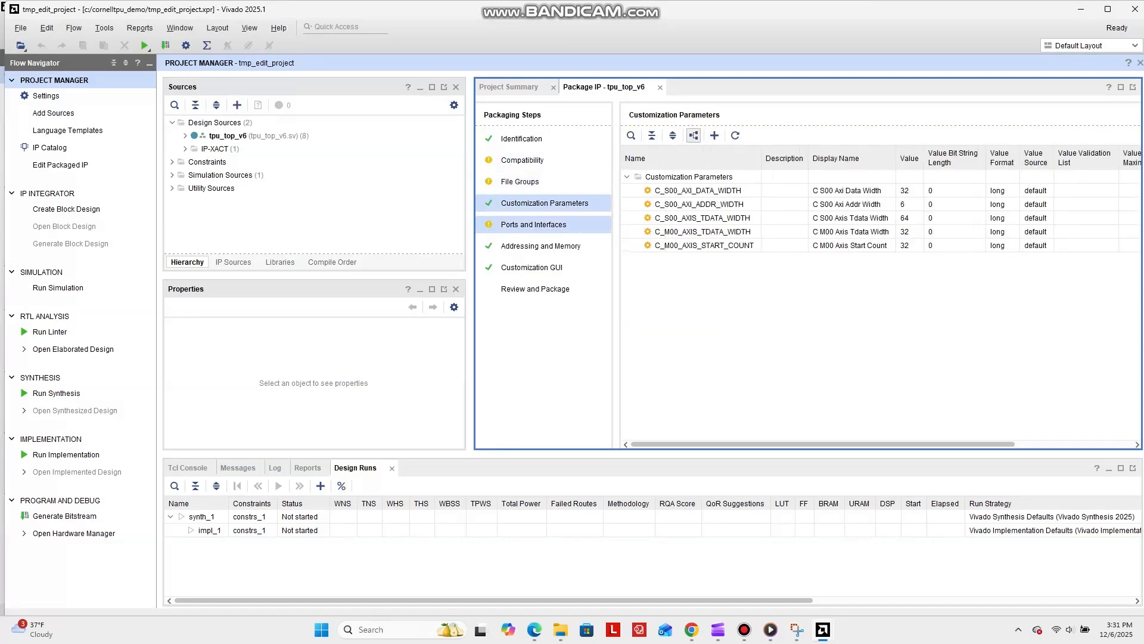
click(534, 224)
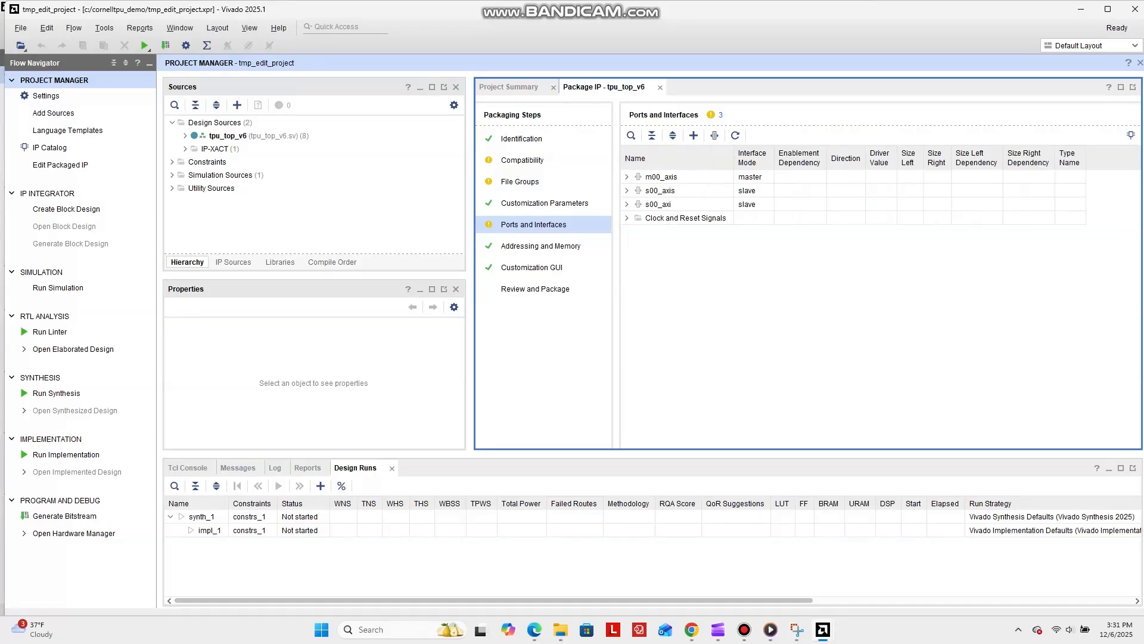
click(541, 245)
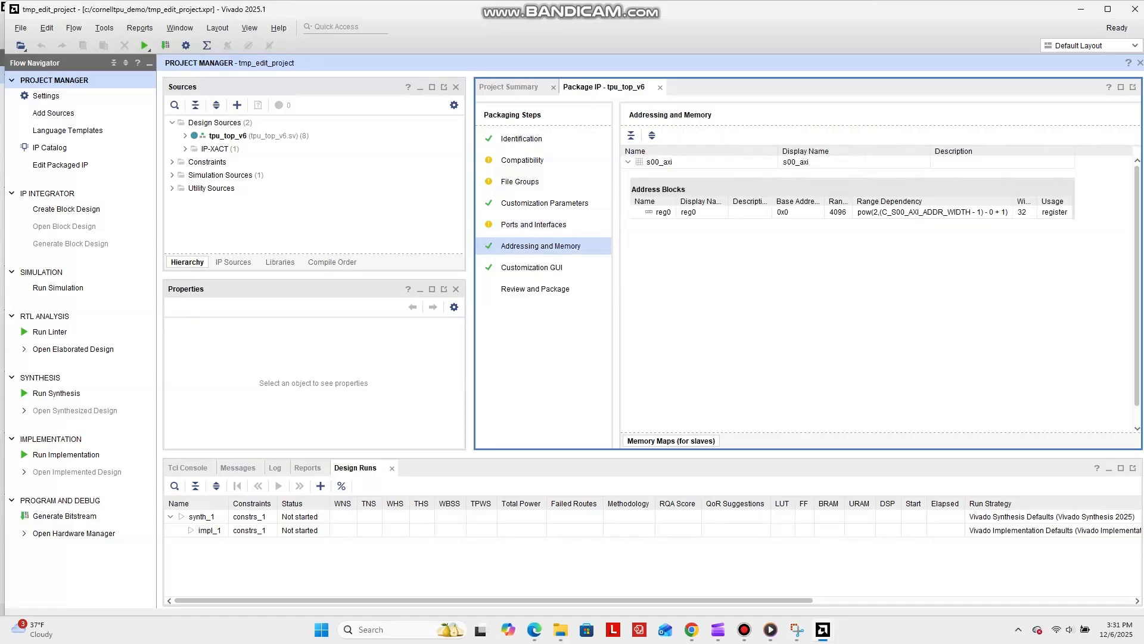
click(532, 267)
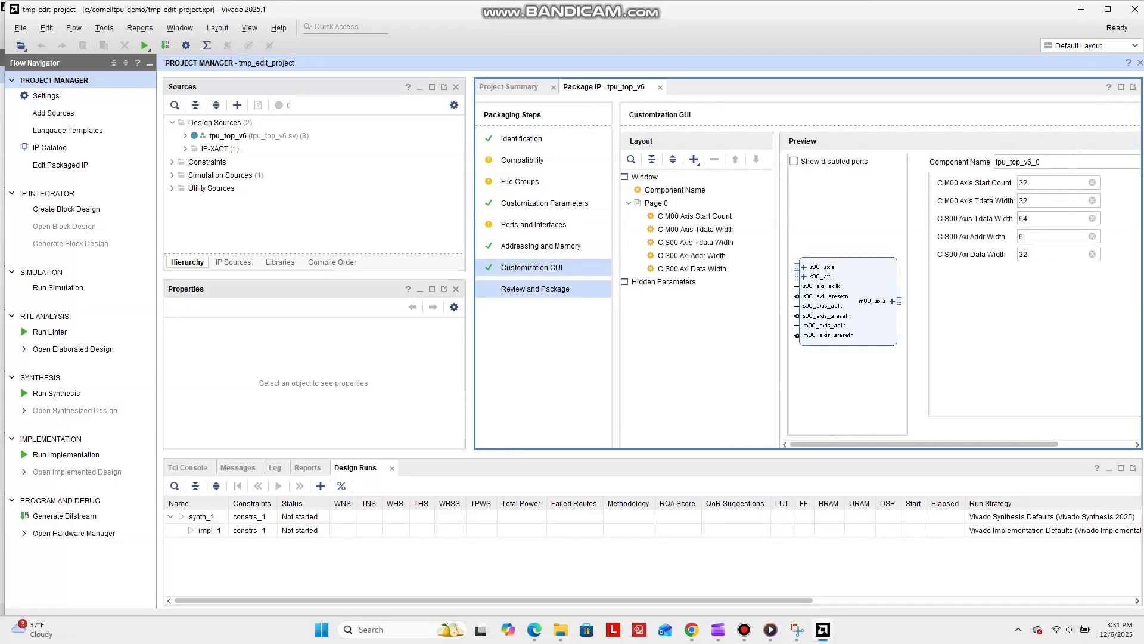
Package the tpu_top_v6 IP after reviewing its packaging summary.
click(535, 288)
click(881, 437)
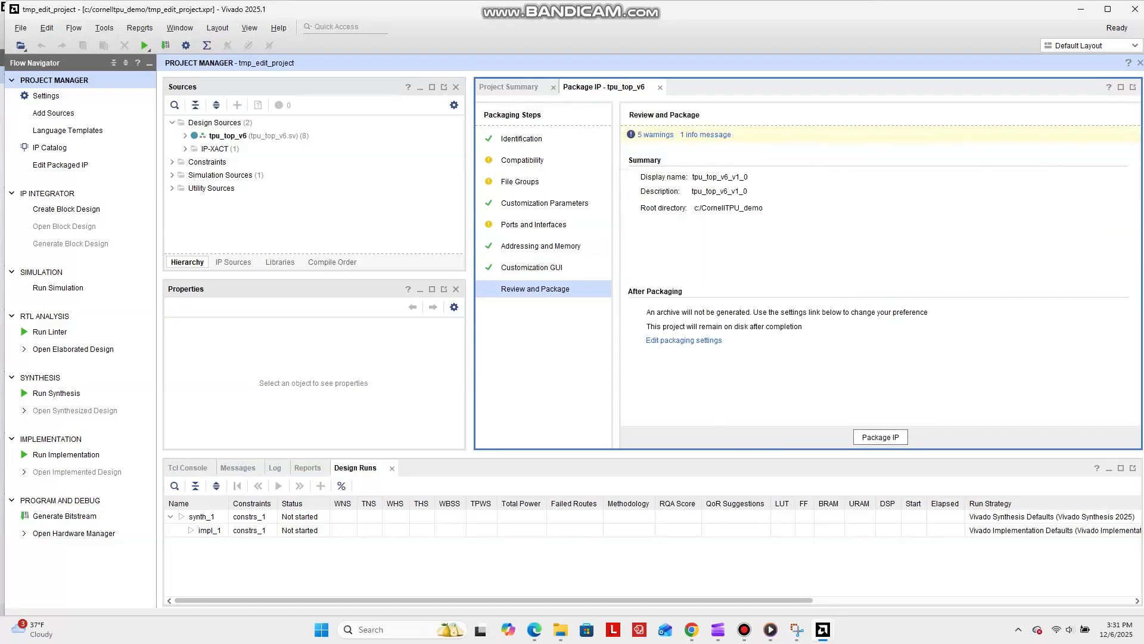
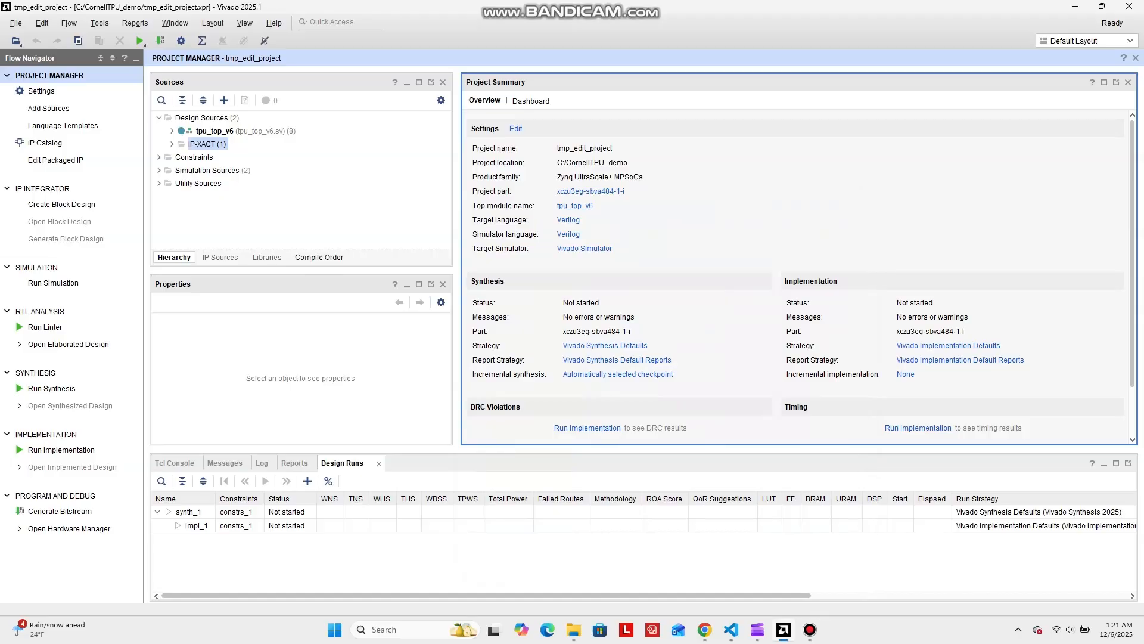
Set up a new RTL project named tpu_system_demo in C:/CornellTPU_demo, without adding any source or constraint files.
click(16, 23)
mouse_move(41, 45)
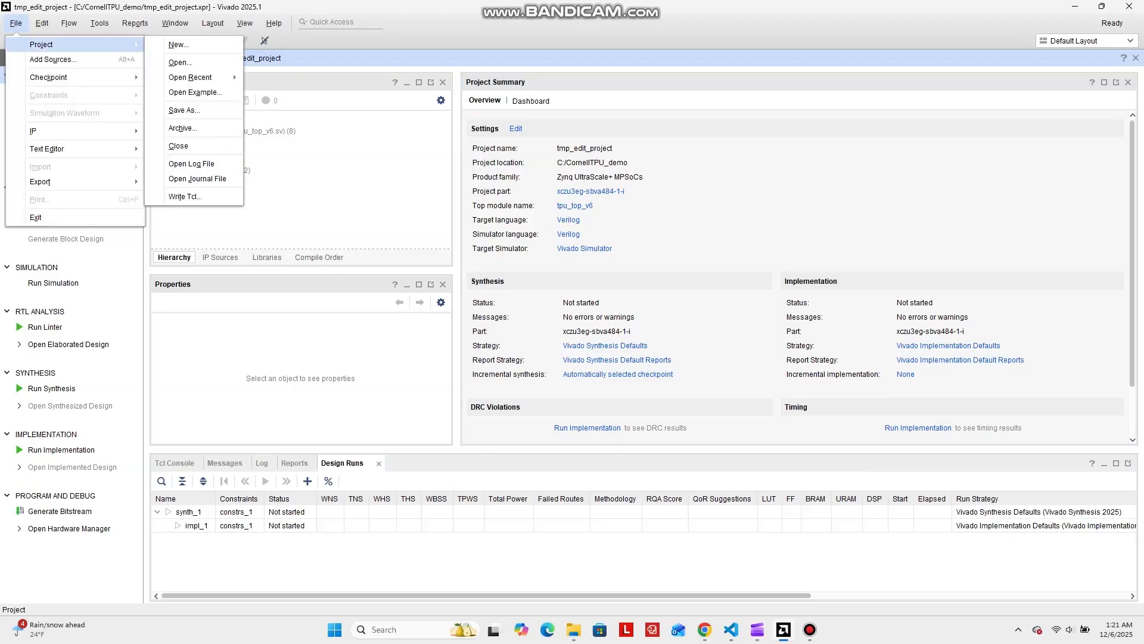
click(179, 44)
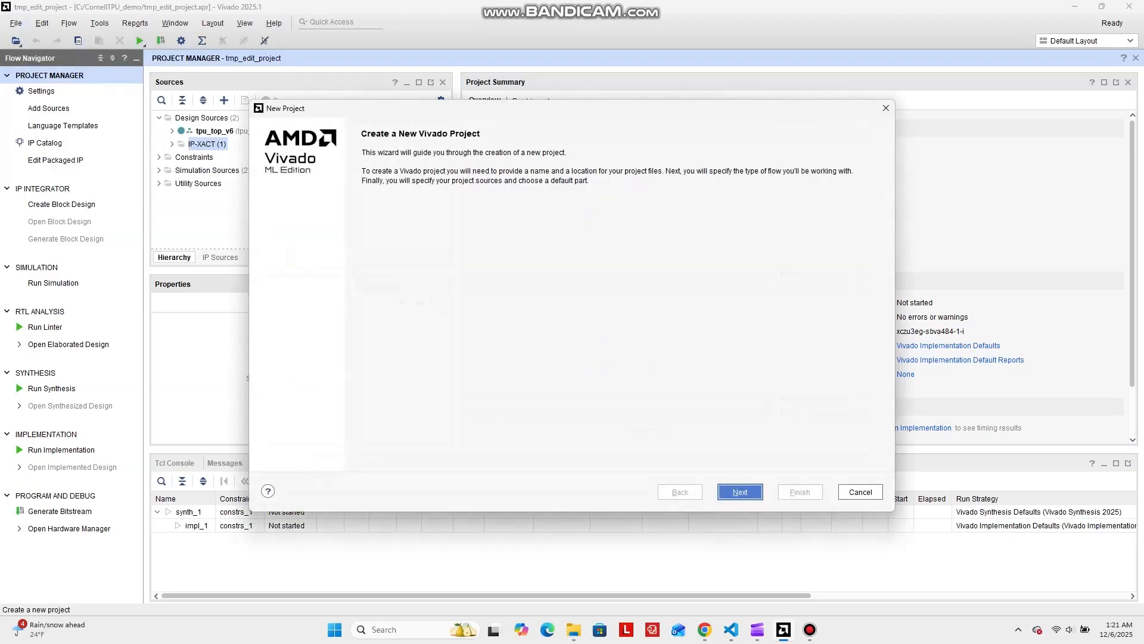
click(740, 491)
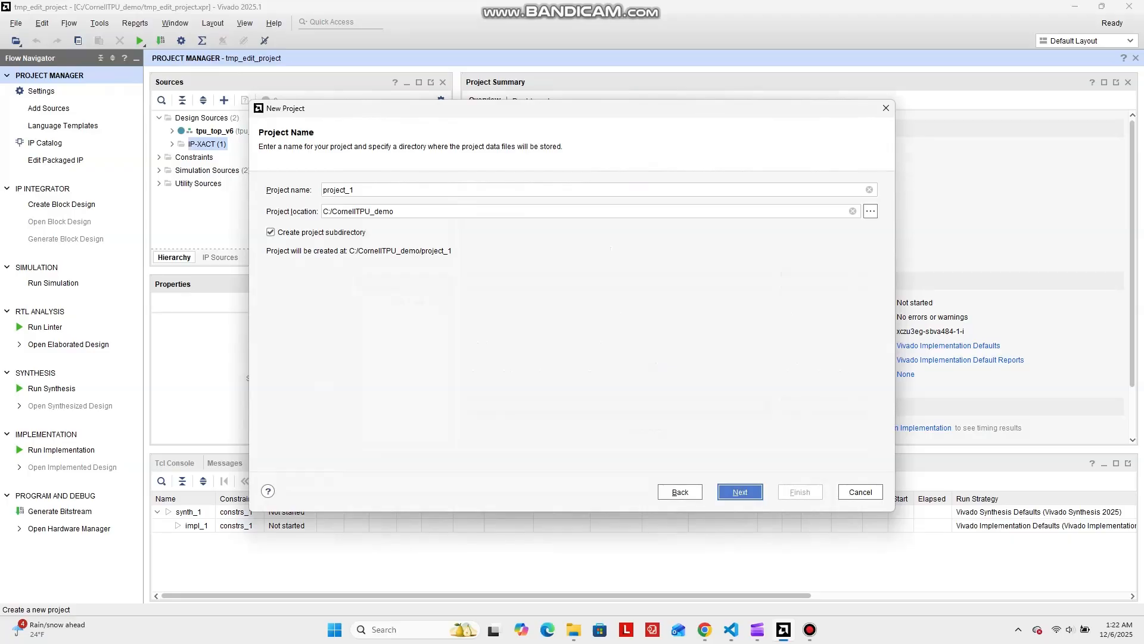
text(tpu)
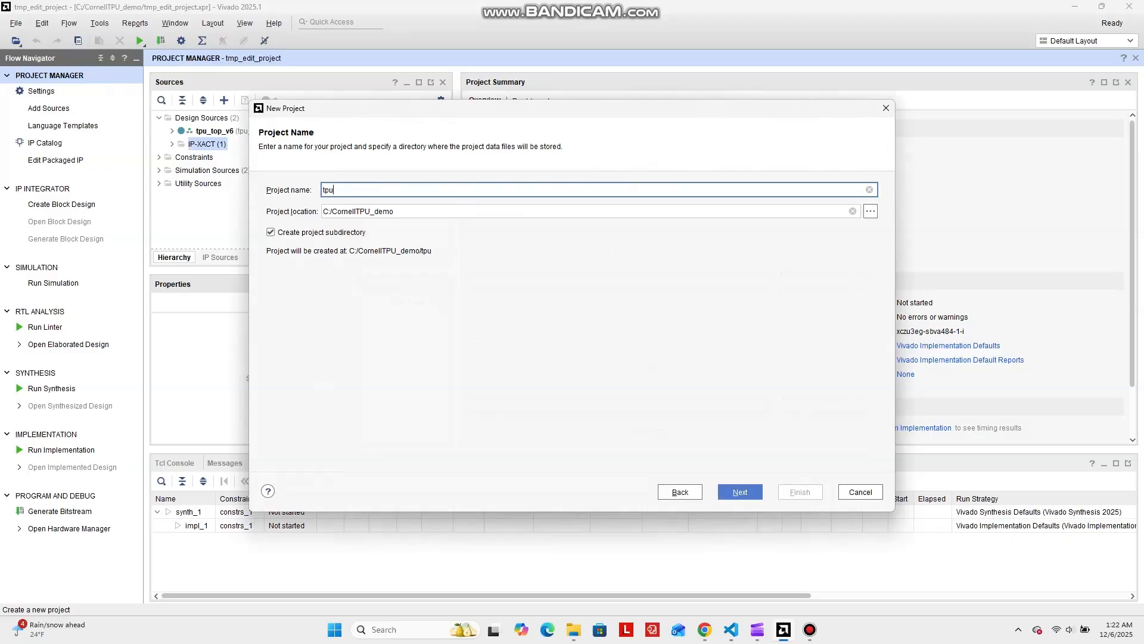
text(_system_demo)
key(Return)
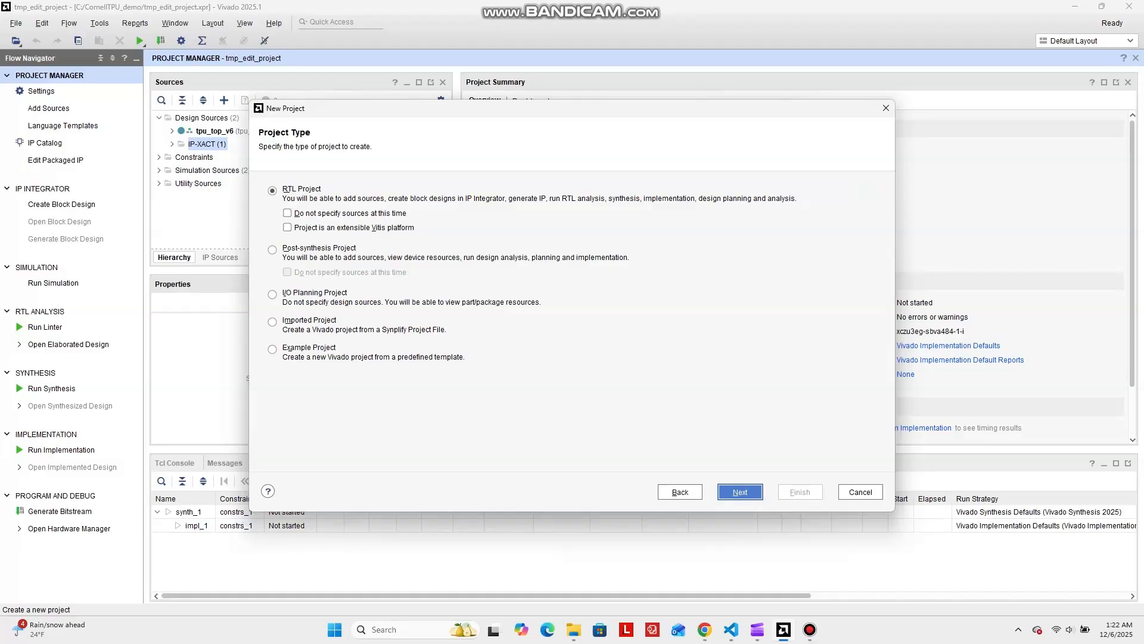
key(Return)
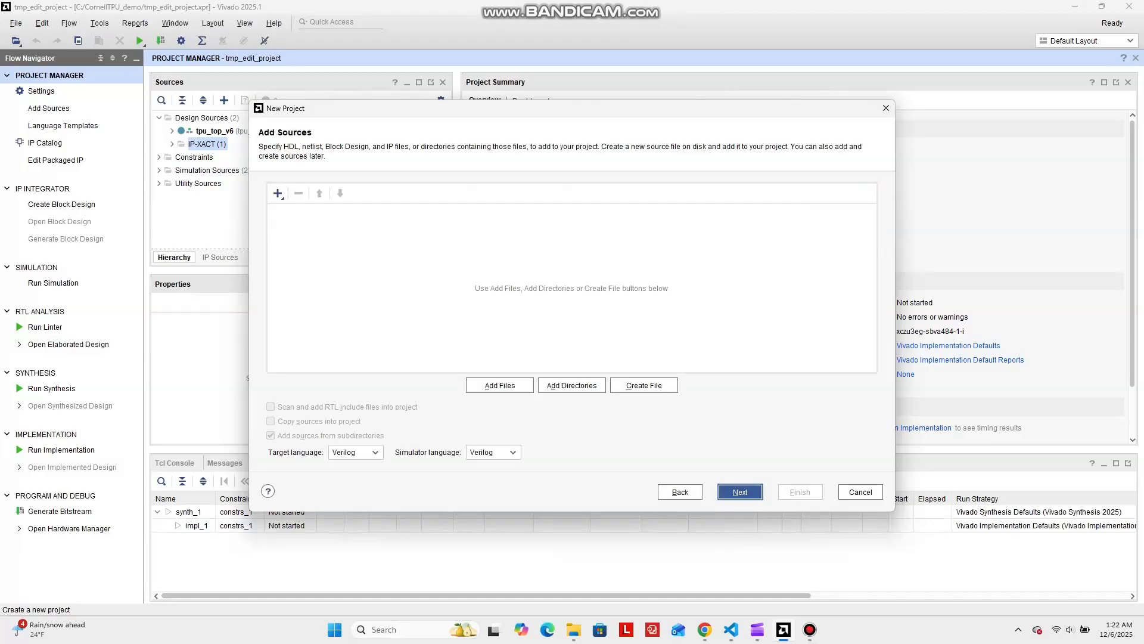
key(Return)
key(Return)
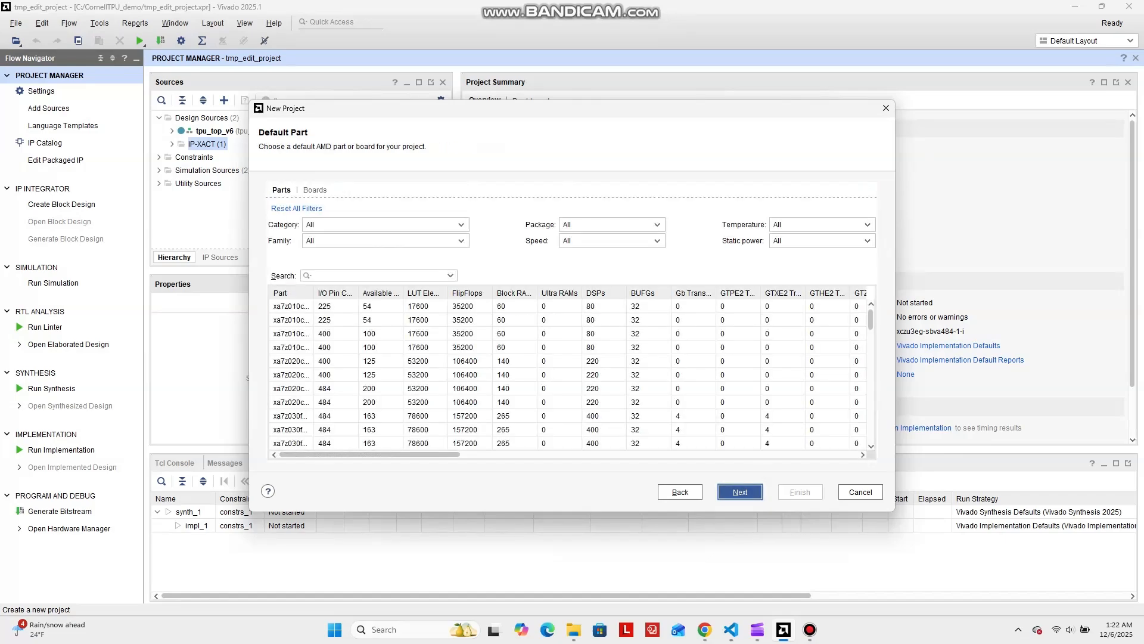
Choose xczu3eg-sbva484-1-i from the simulation commands document as the default part, then finish creating the project and close tmp_edit_project.
key(alt+Tab)
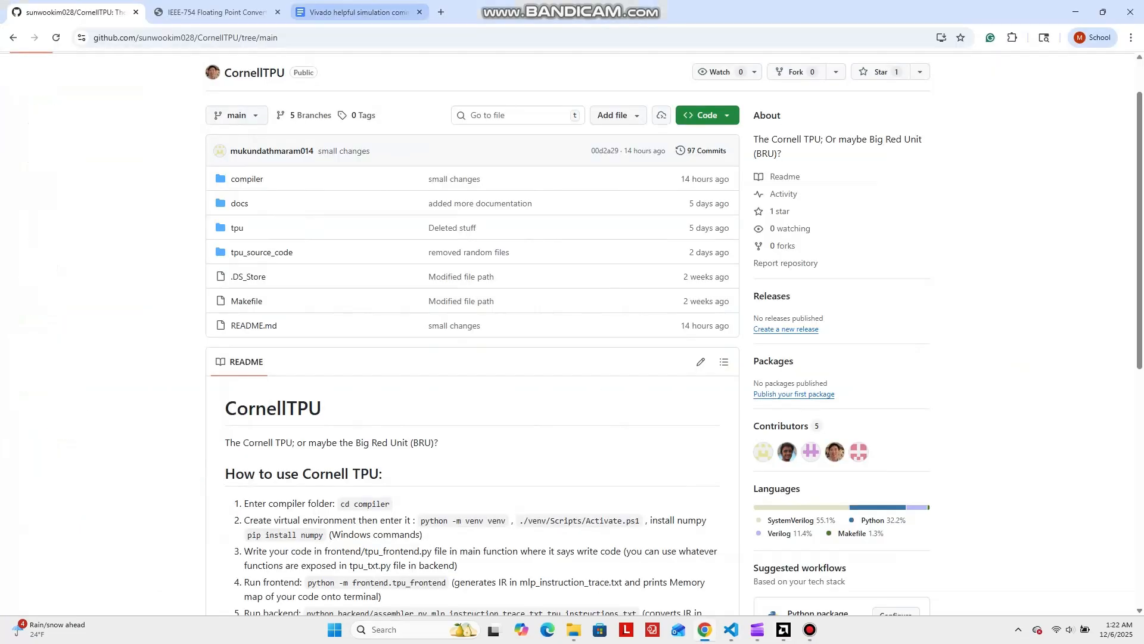
click(359, 13)
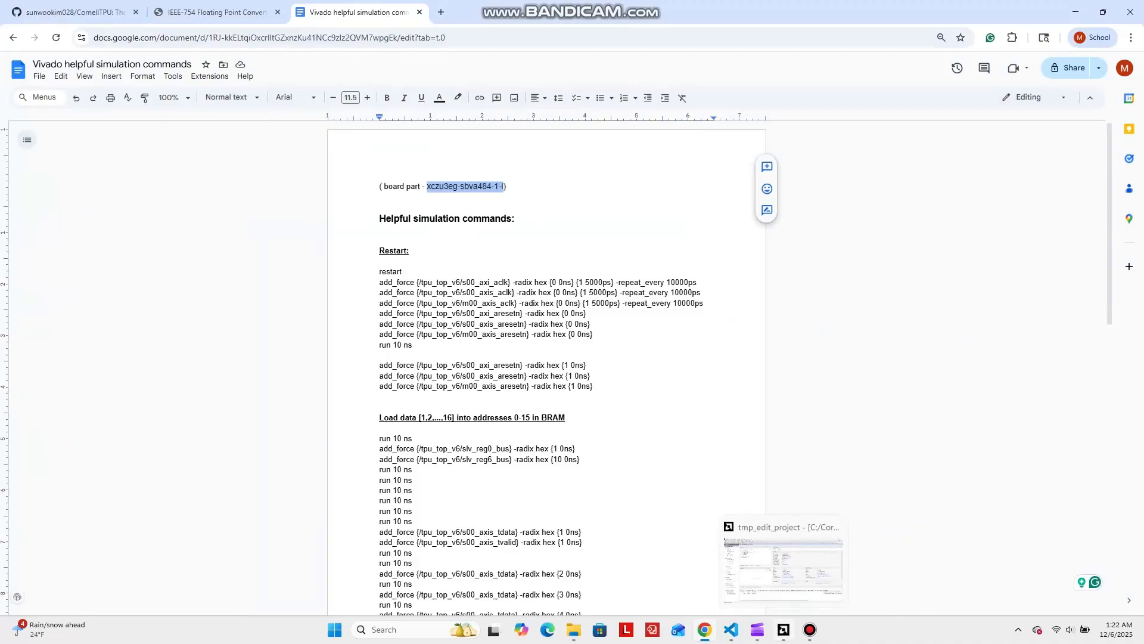
click(784, 629)
text(xczu3eg-sbva484-1-i)
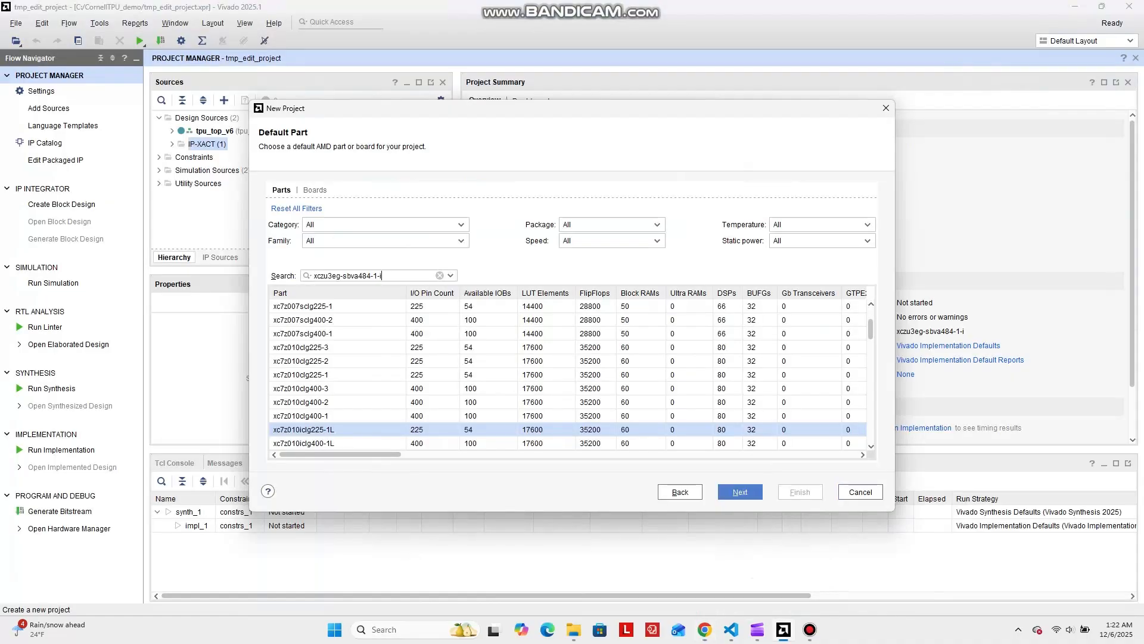
click(433, 307)
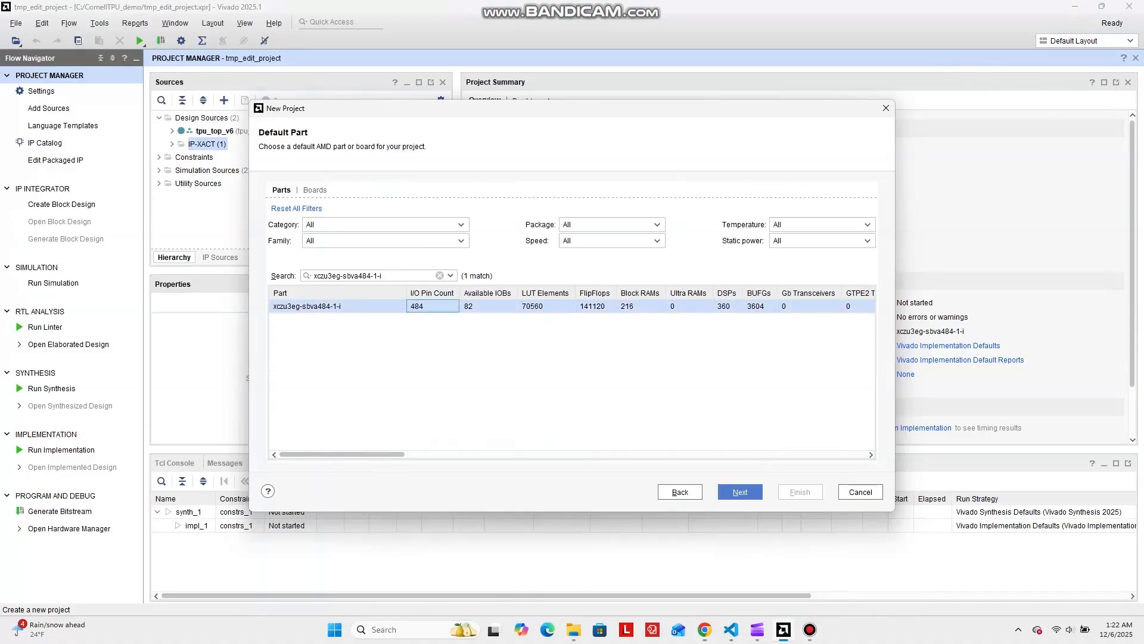
key(Return)
key(Return)
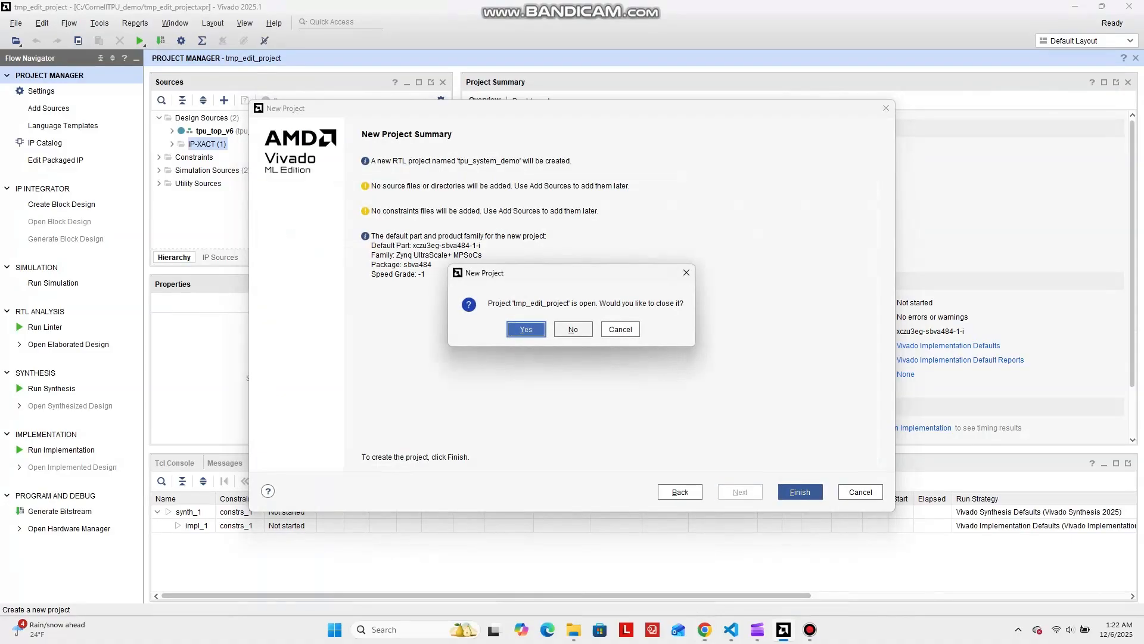
key(Return)
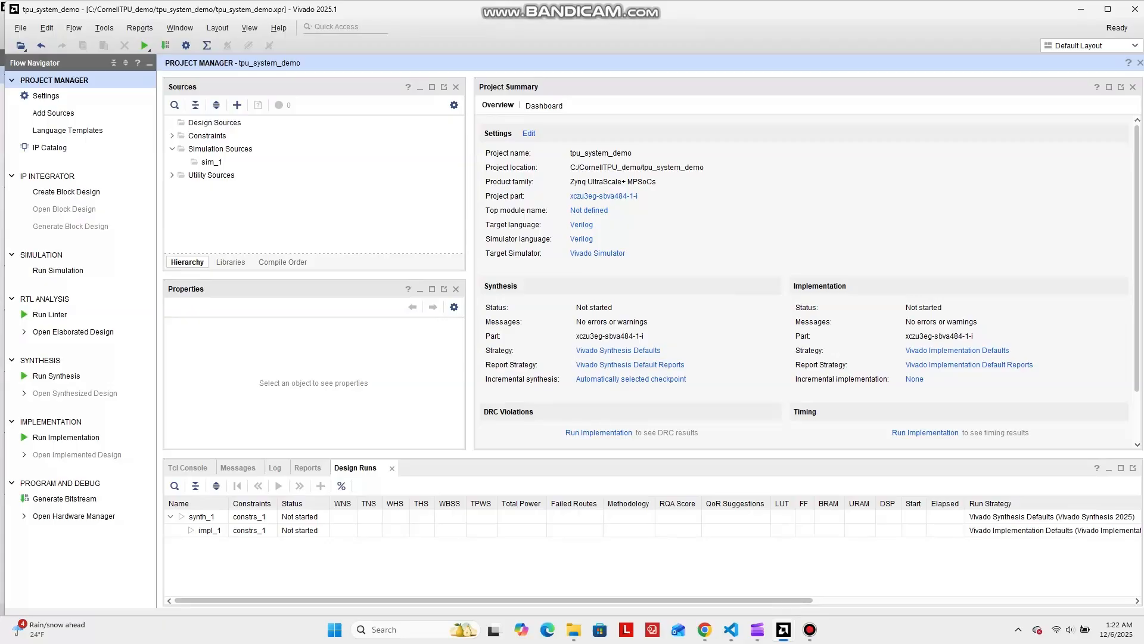
Create a block design named design_1, local to the project, and enlarge its diagram area.
click(1108, 8)
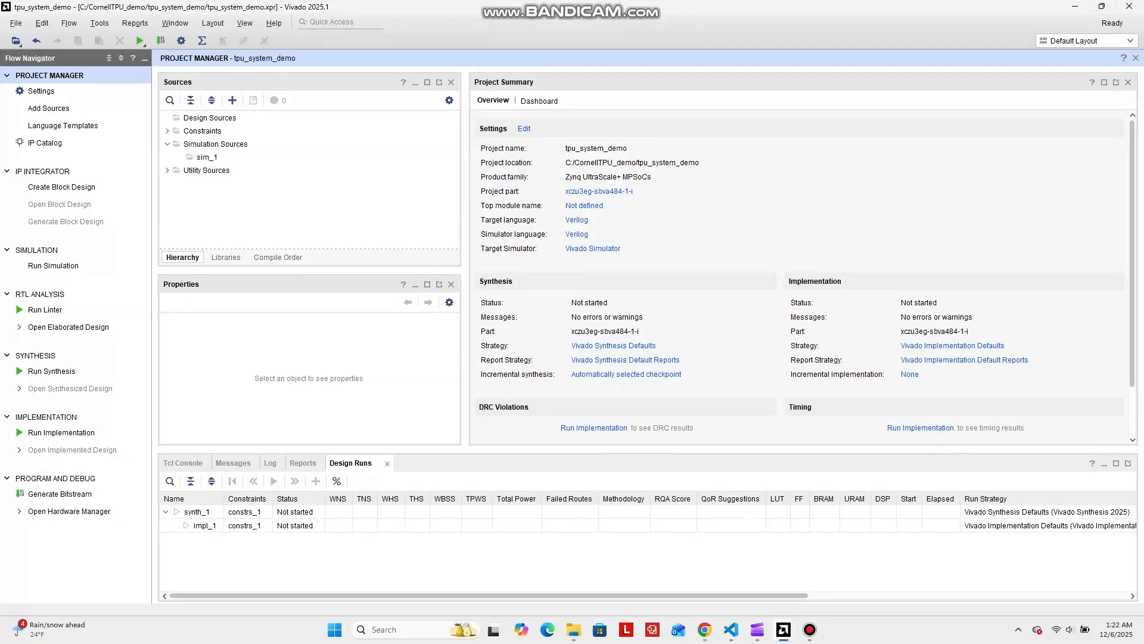
click(167, 144)
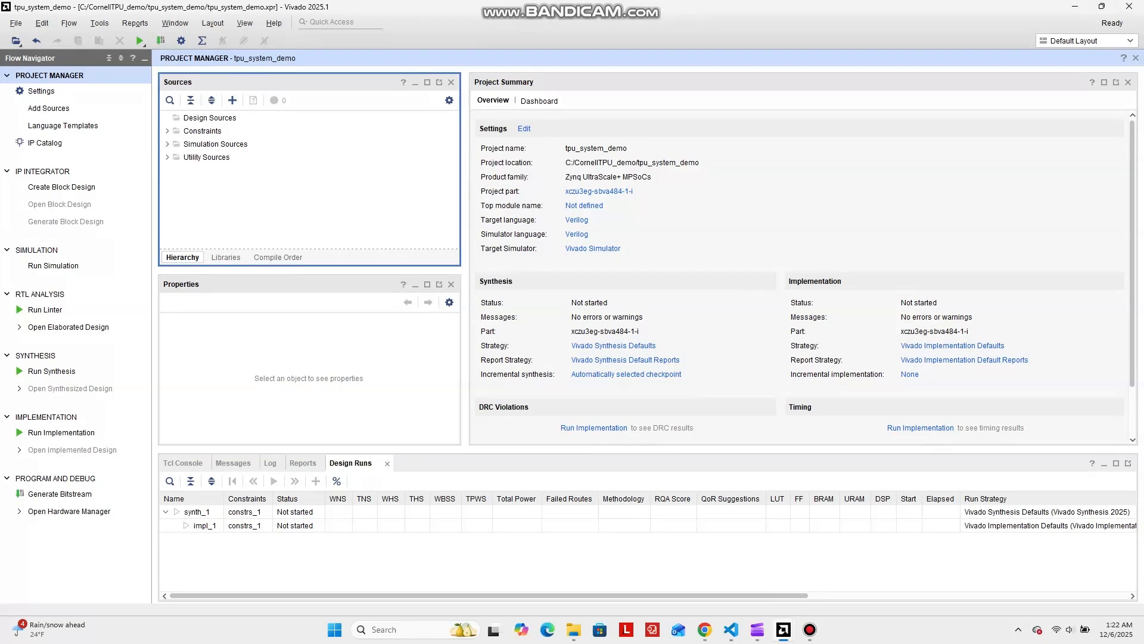
click(61, 186)
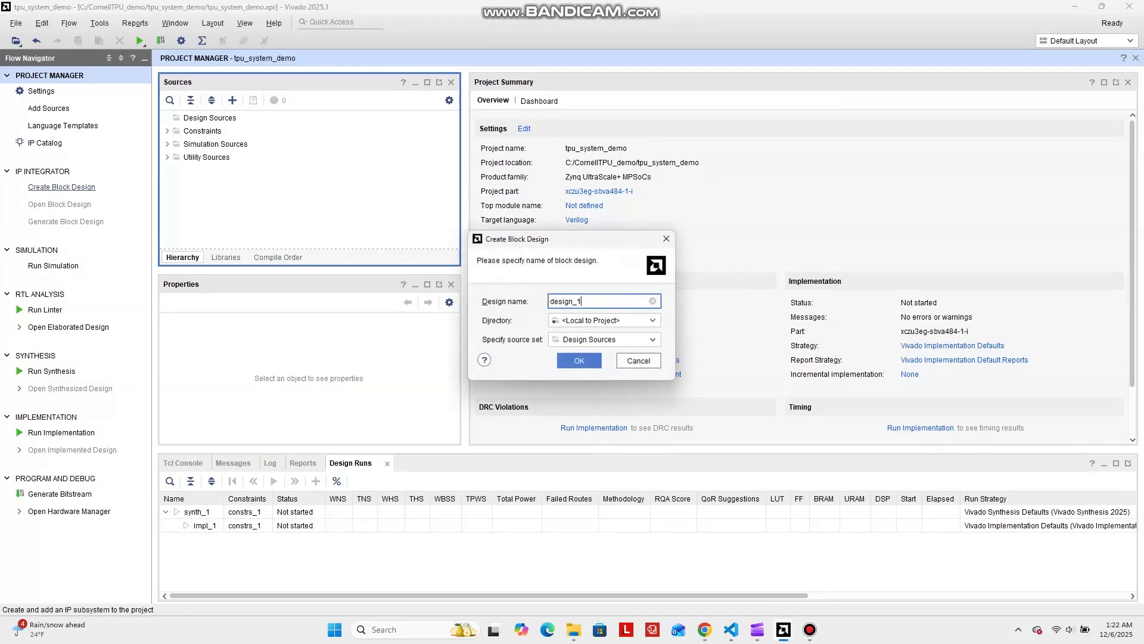
key(Return)
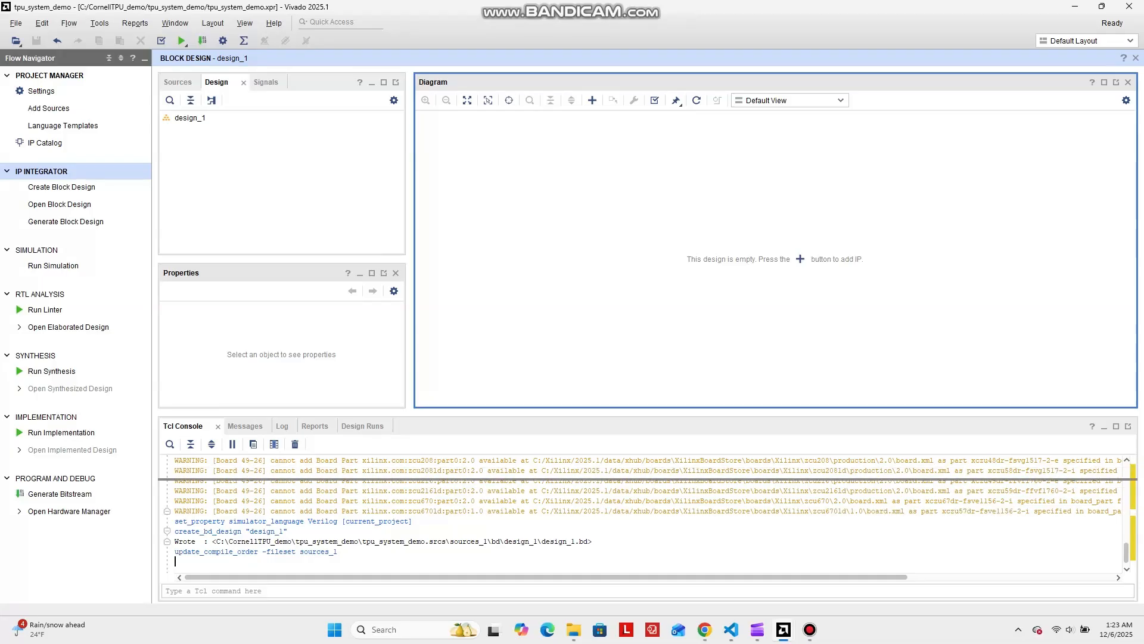
drag(648, 413, 648, 479)
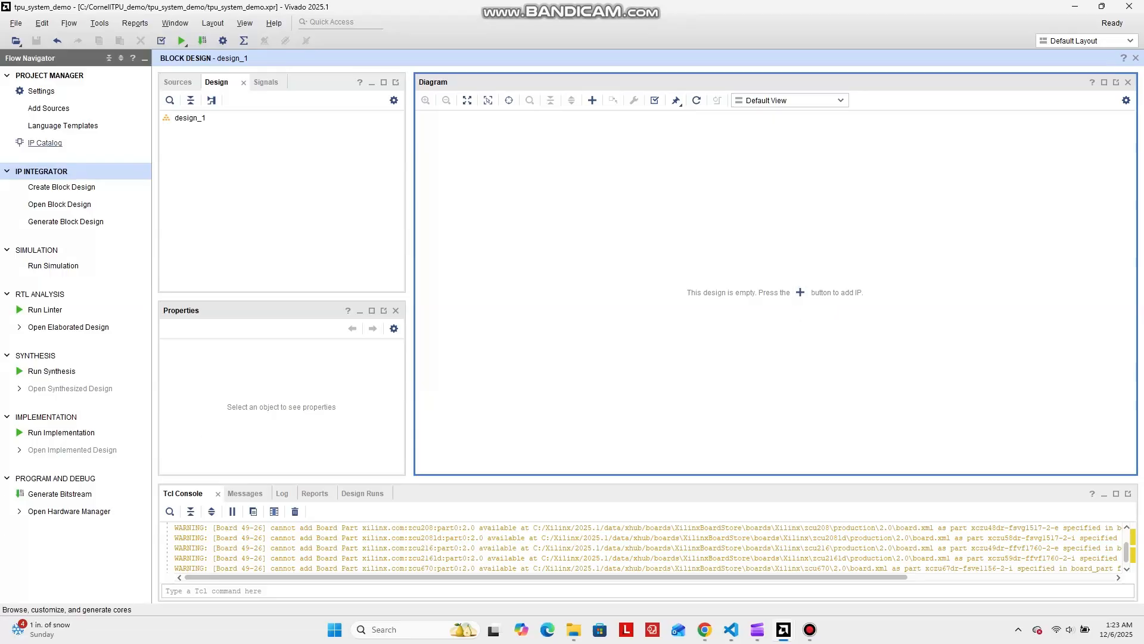
Add the C:/CornellTPU_demo folder as a user repository in the IP catalog.
click(44, 143)
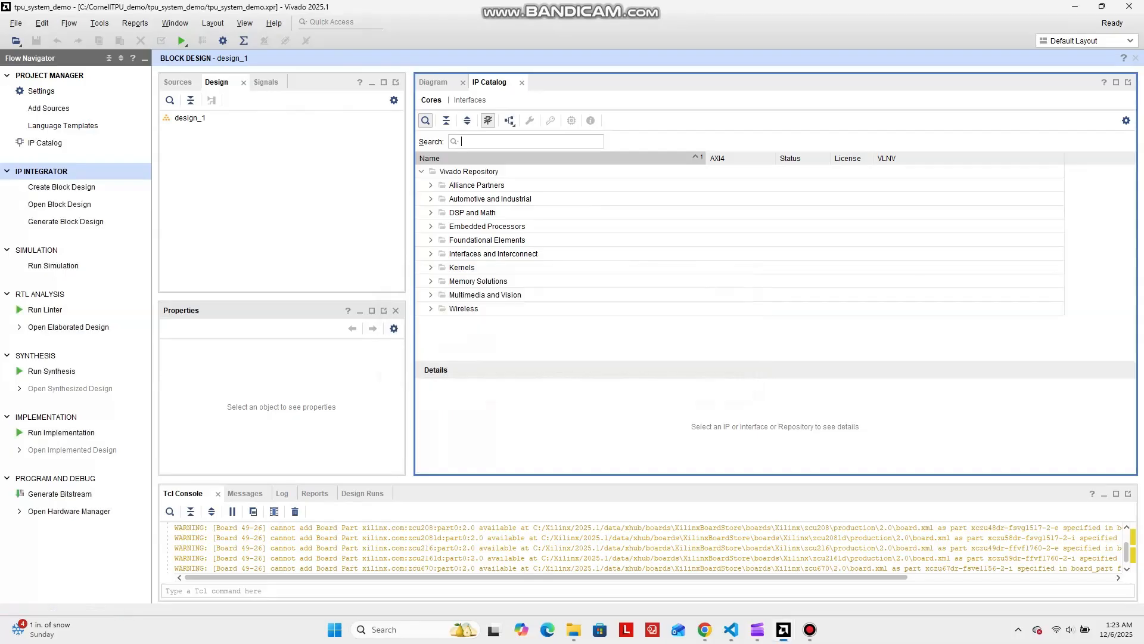
right_click(487, 332)
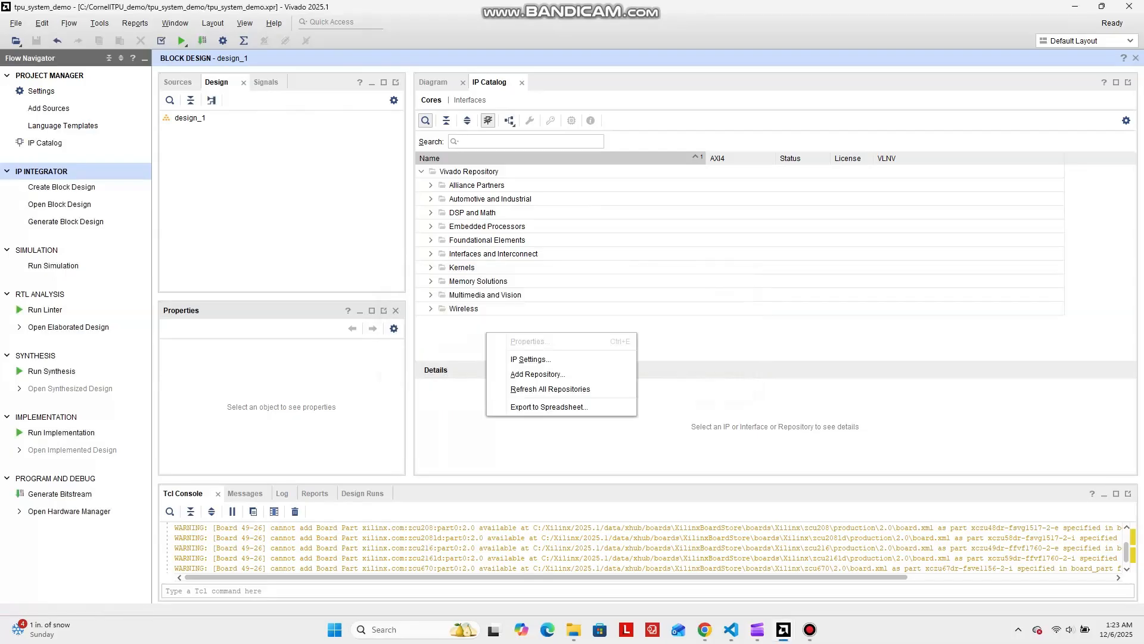
click(538, 373)
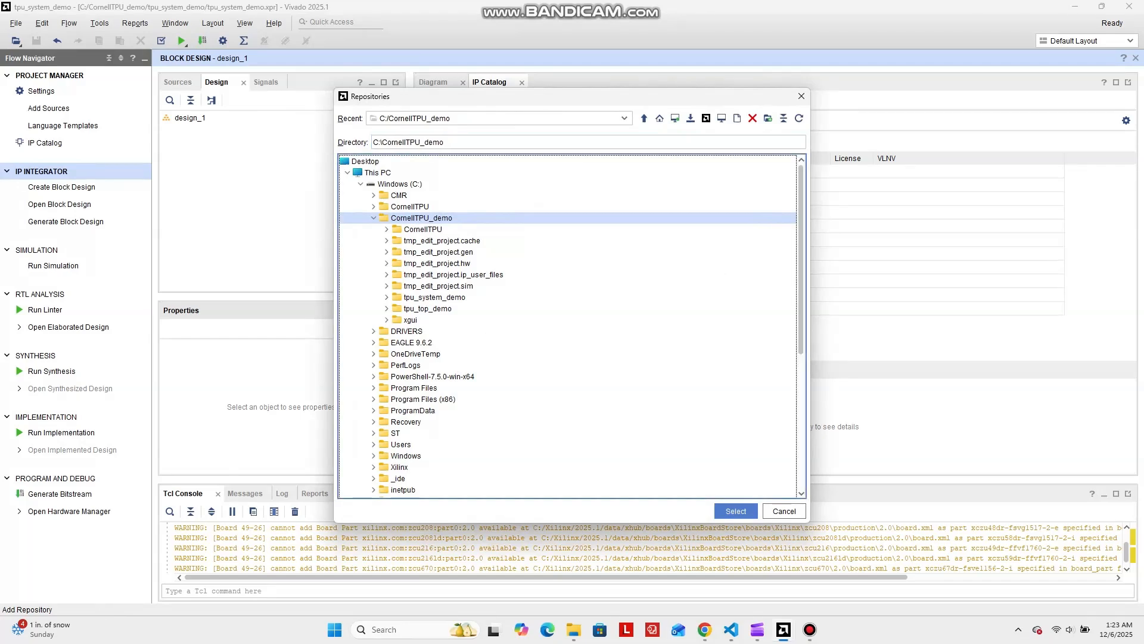
click(737, 511)
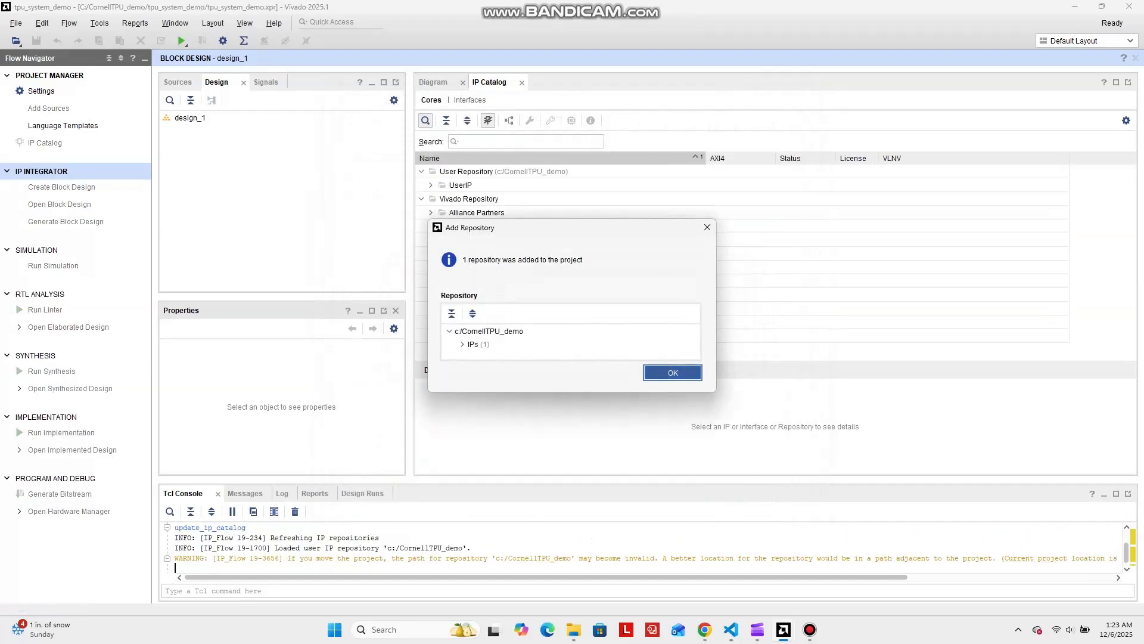
click(672, 373)
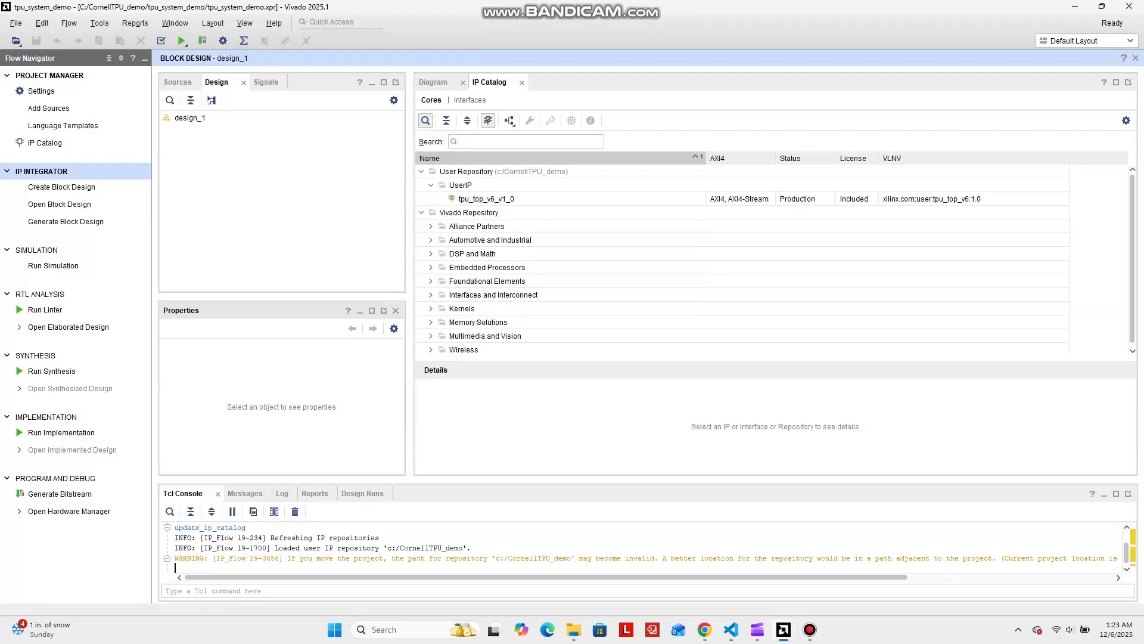
Add the packaged tpu_top_v6_v1_0 IP to the design_1 block diagram.
click(433, 82)
right_click(745, 294)
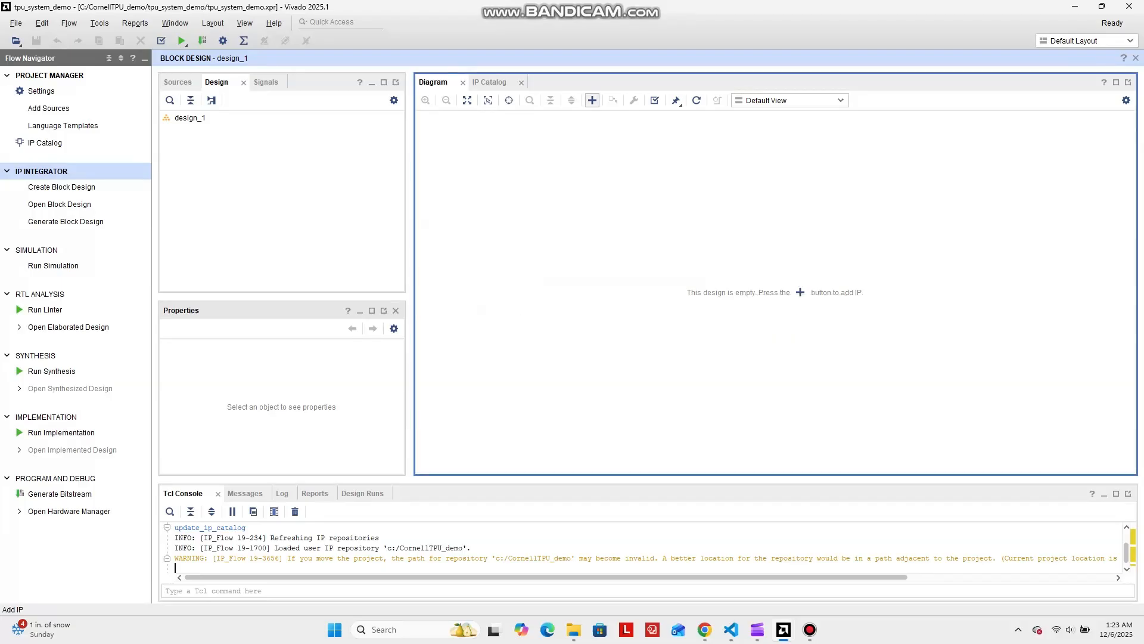
click(593, 100)
text(tp)
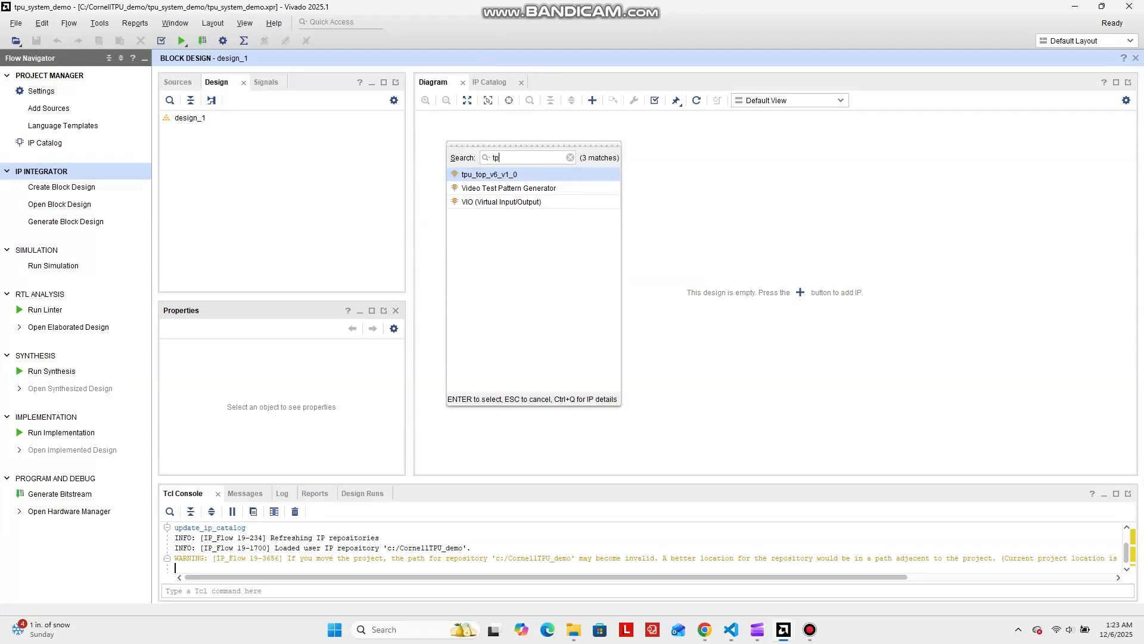
key(Return)
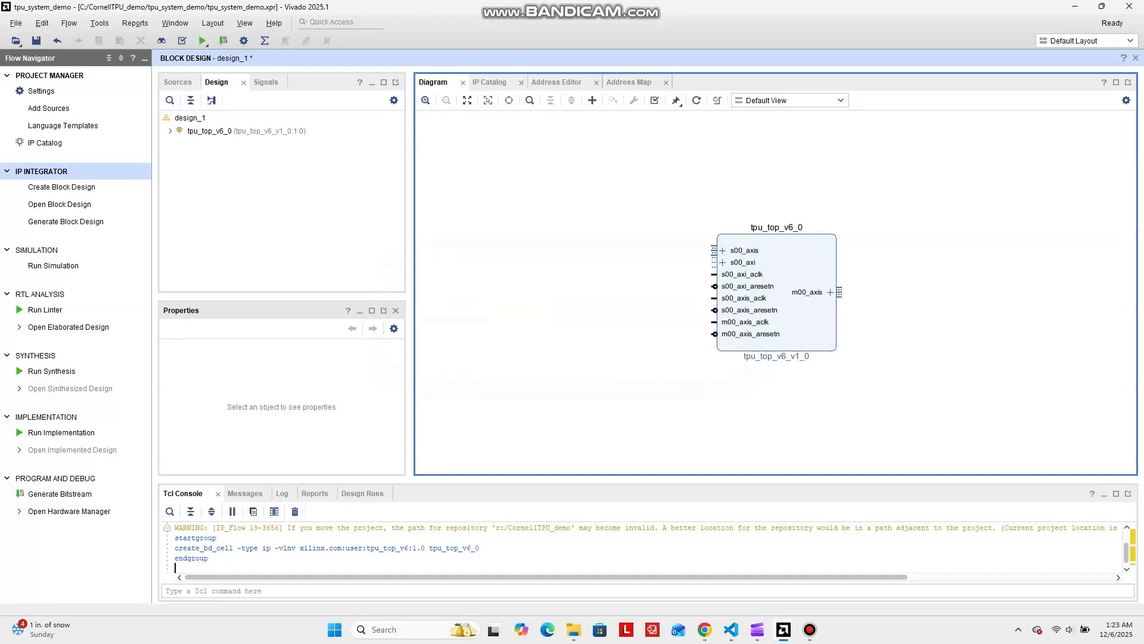
Add a Zynq UltraScale+ MPSoC block to the block diagram.
right_click(570, 248)
click(592, 100)
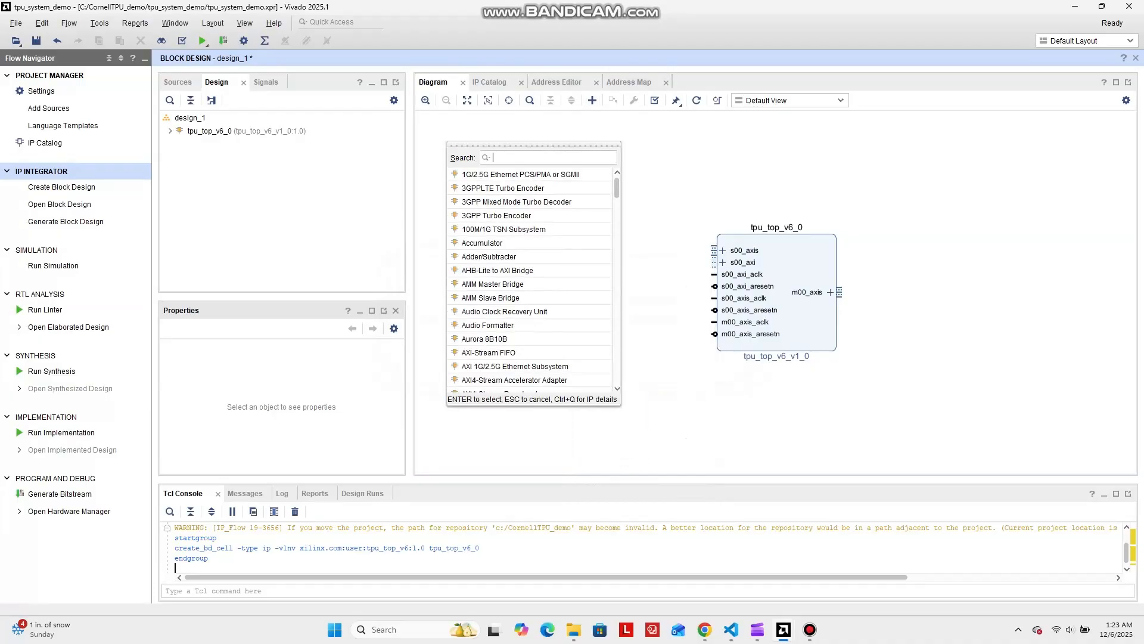
text(Zyn)
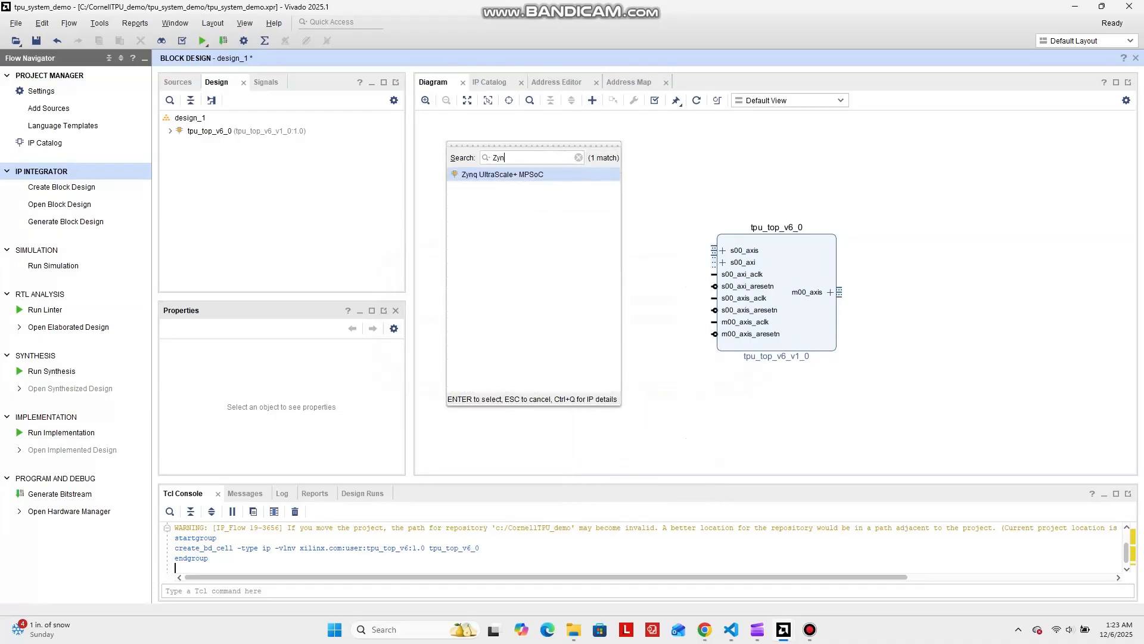
key(Return)
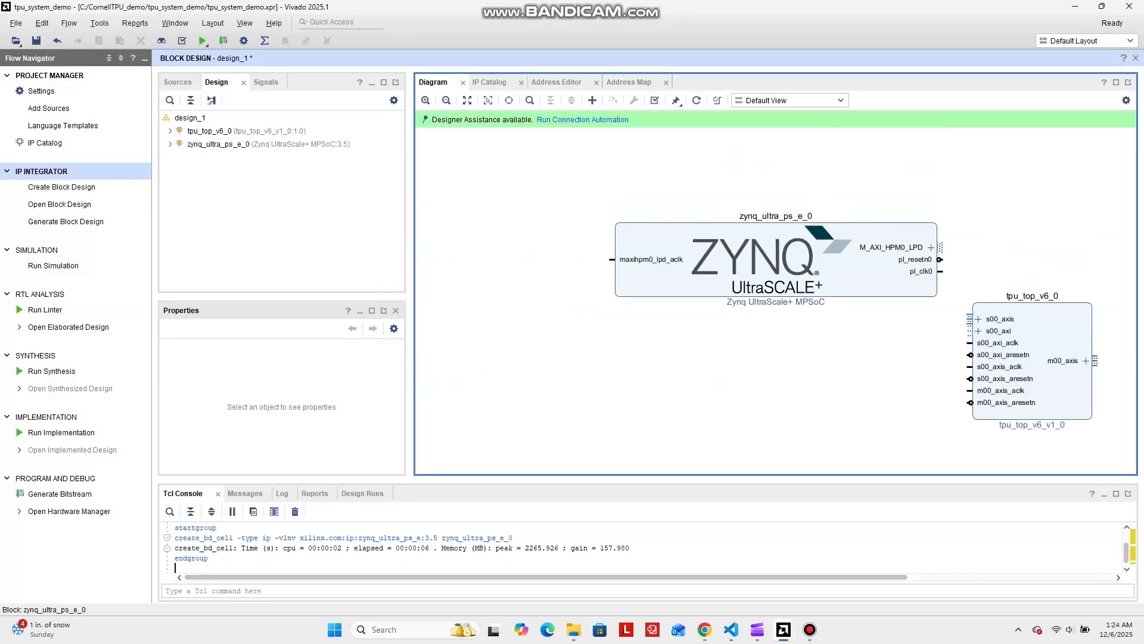
Add an AXI Direct Memory Access block to the block diagram.
click(592, 100)
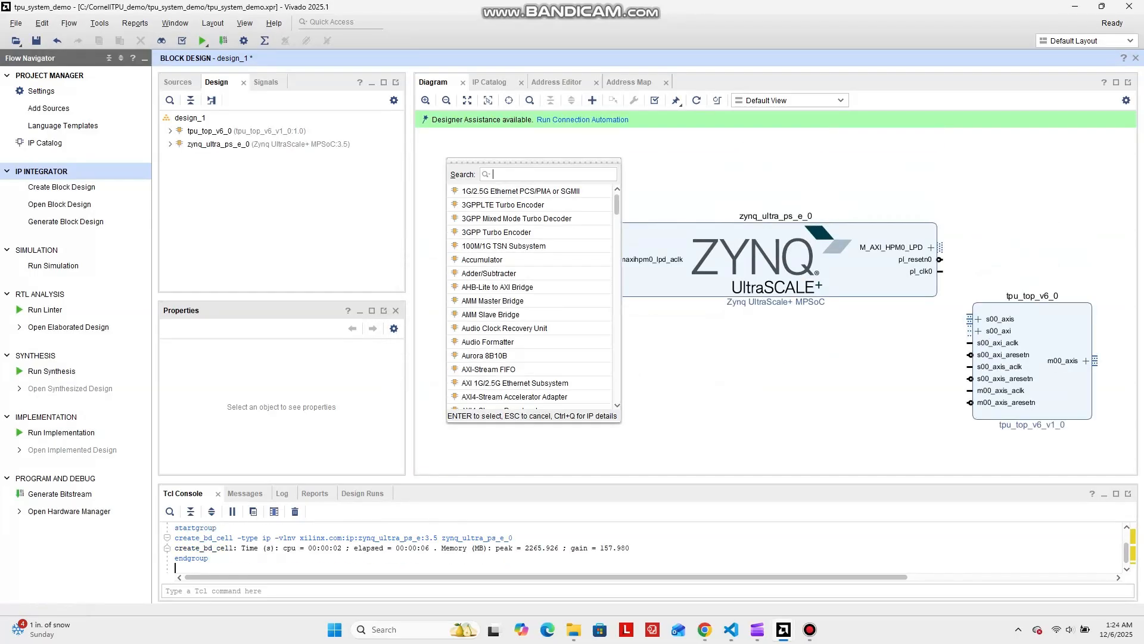
text(dma)
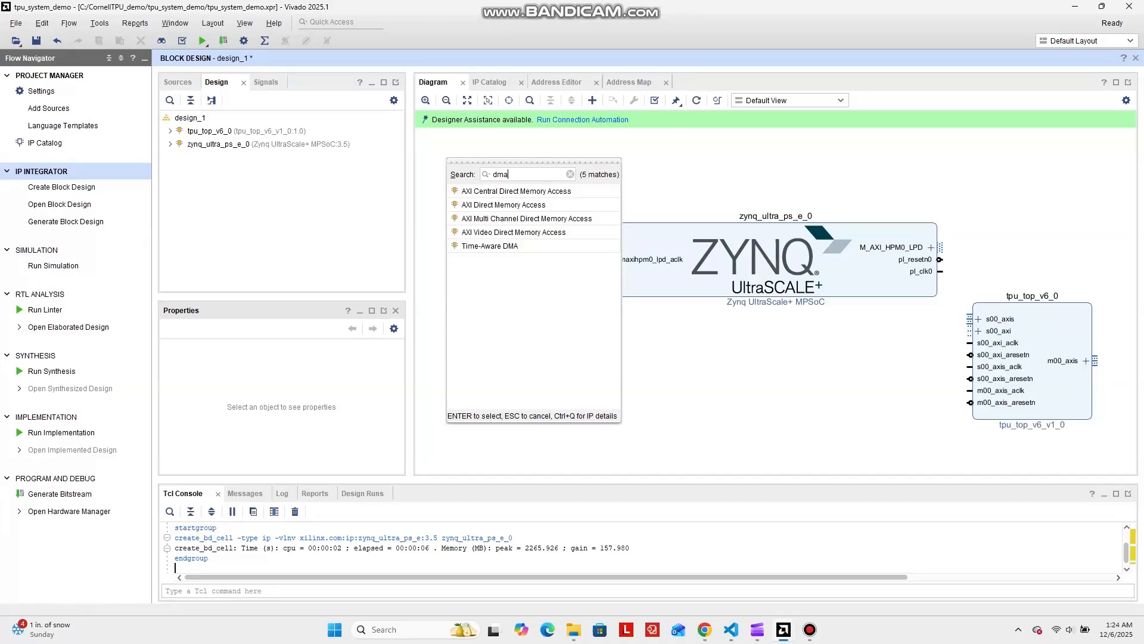
key(Down)
key(Return)
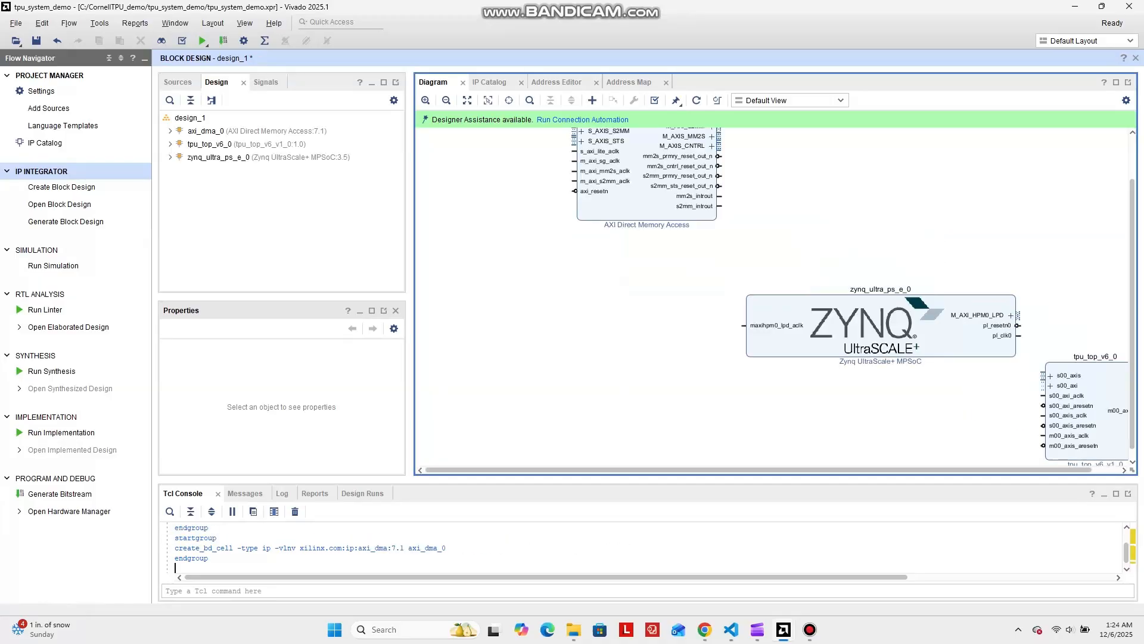
scroll(650, 185, up, 1)
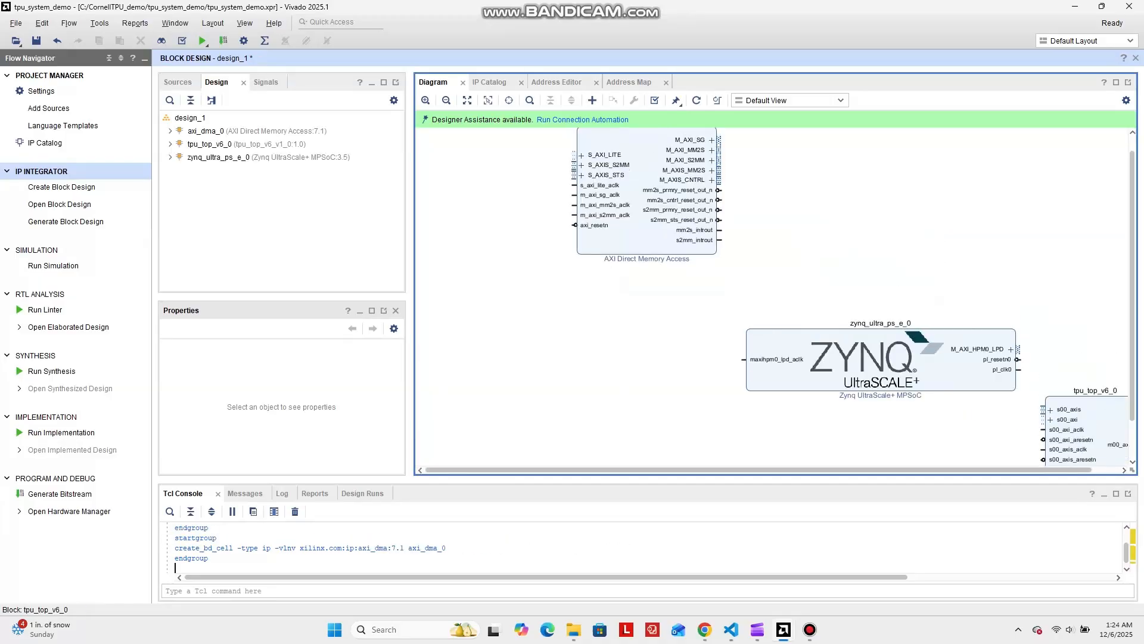
Move the tpu_top_v6_0 block above the Zynq block, beside the AXI Direct Memory Access block.
drag(1096, 443, 881, 205)
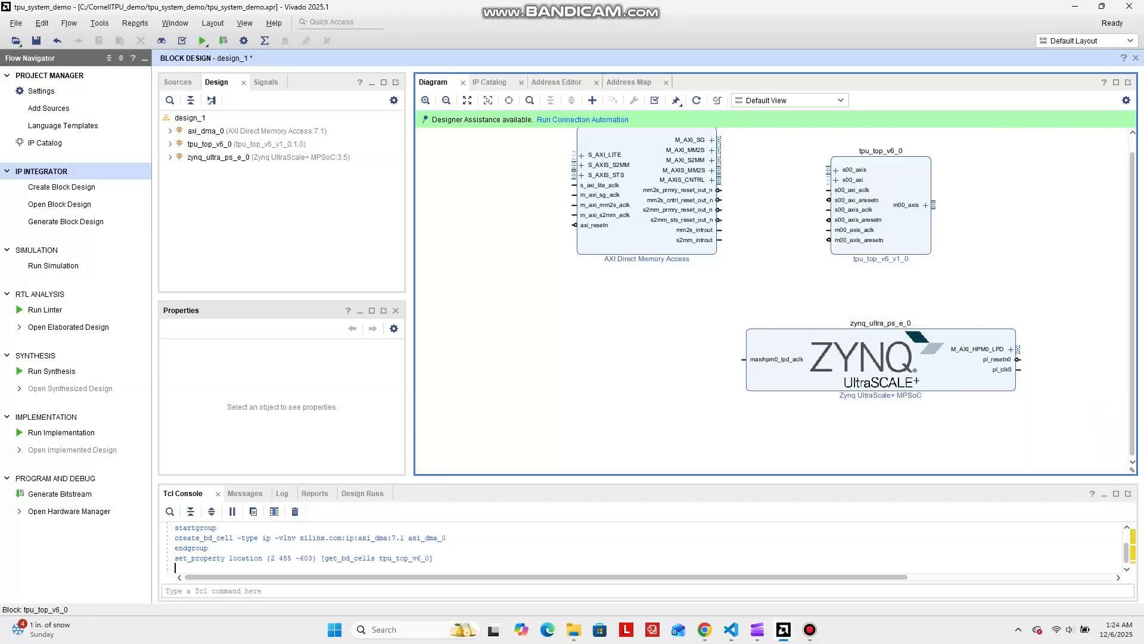
scroll(717, 239, up, 2)
scroll(717, 308, down, 1)
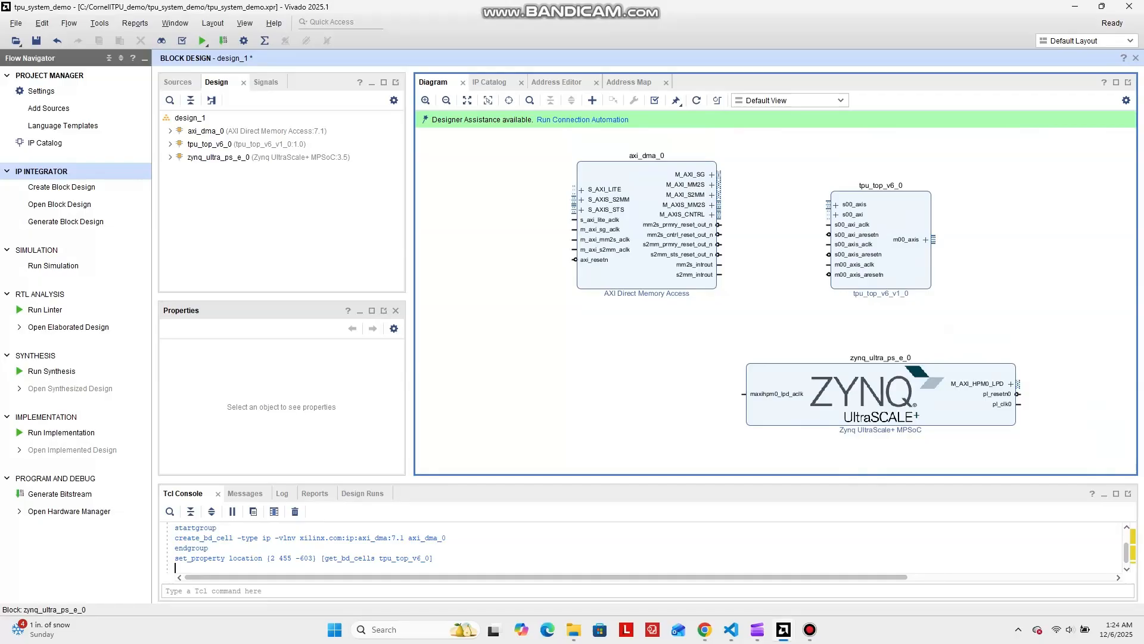
Enable the AXI HPC0 FPD slave interface on the Zynq UltraScale+ MPSoC block with a data width of 32.
double_click(881, 394)
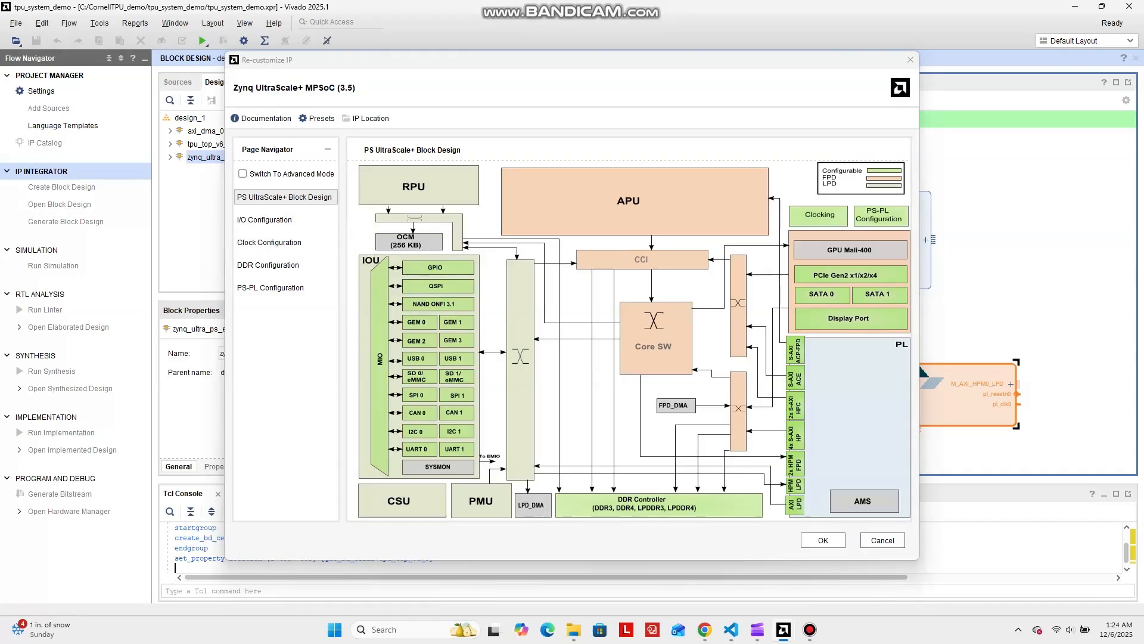
click(286, 288)
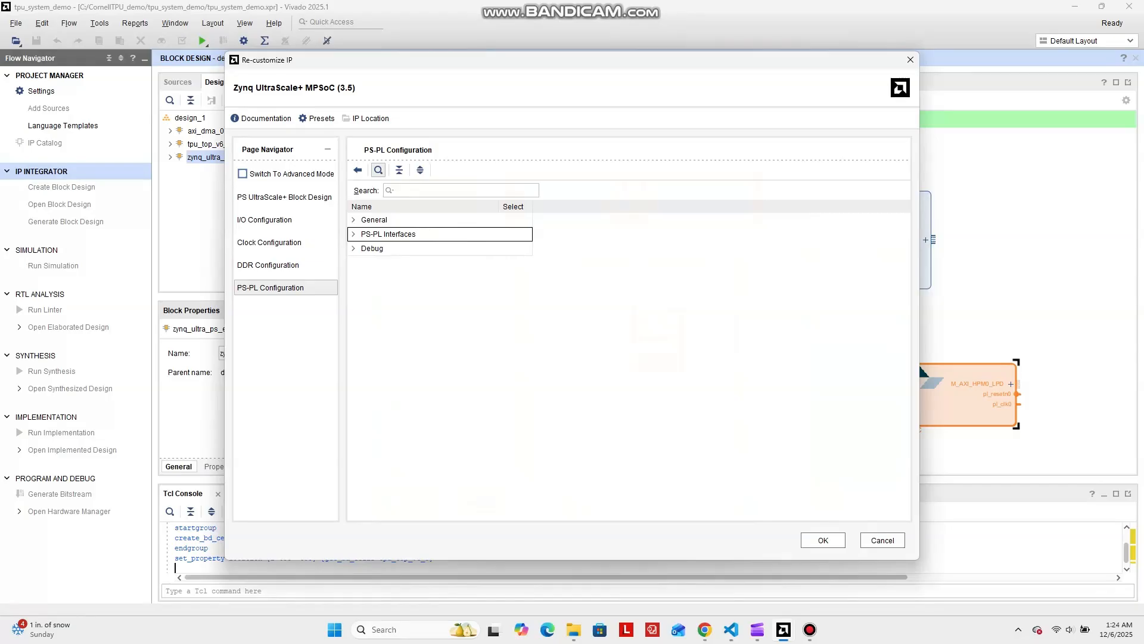
double_click(388, 234)
double_click(394, 263)
click(391, 277)
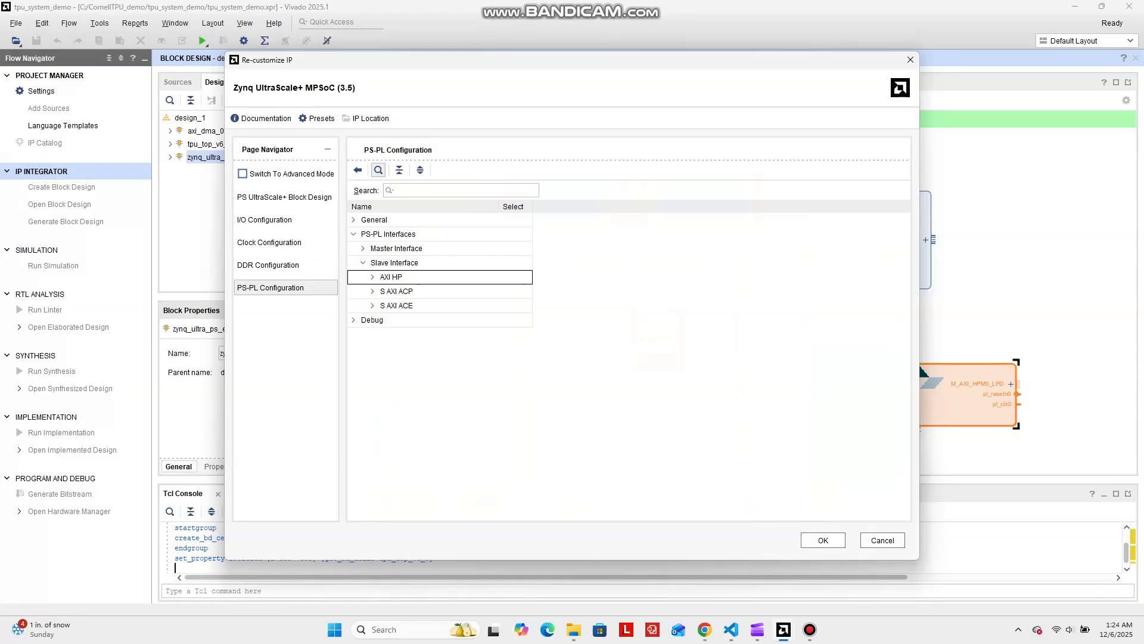
double_click(391, 277)
click(410, 292)
click(504, 292)
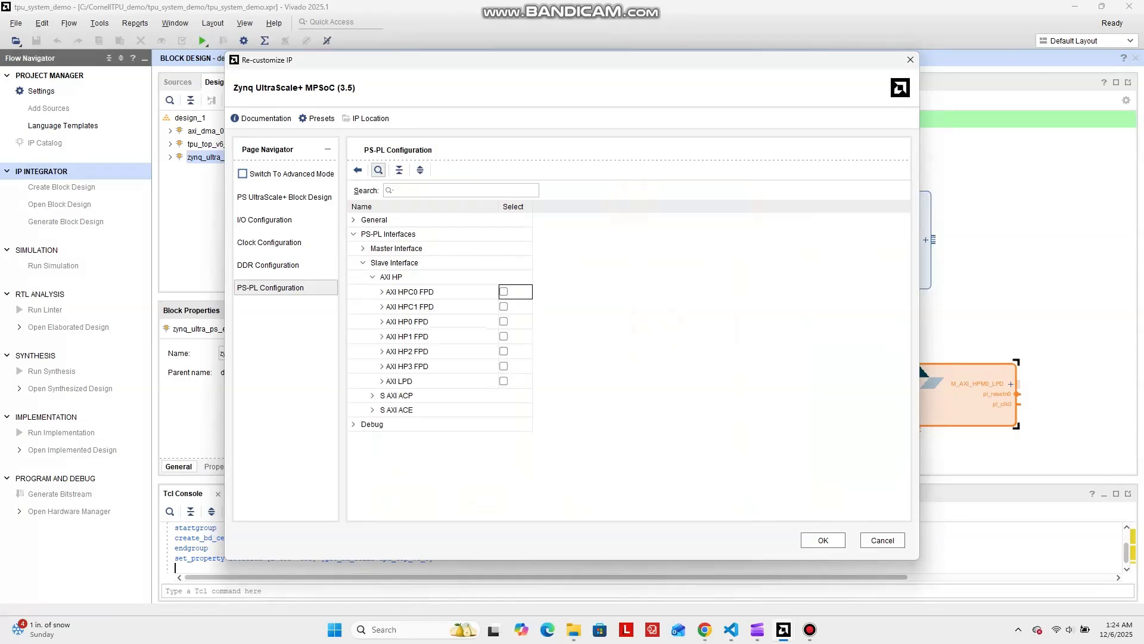
click(503, 291)
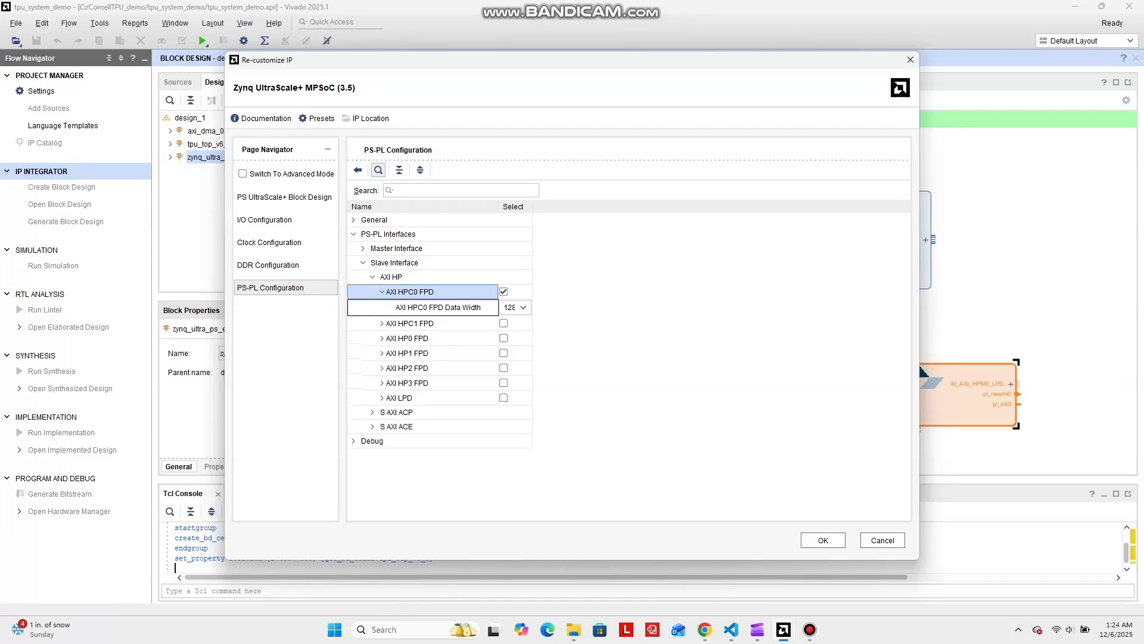
click(523, 307)
click(510, 350)
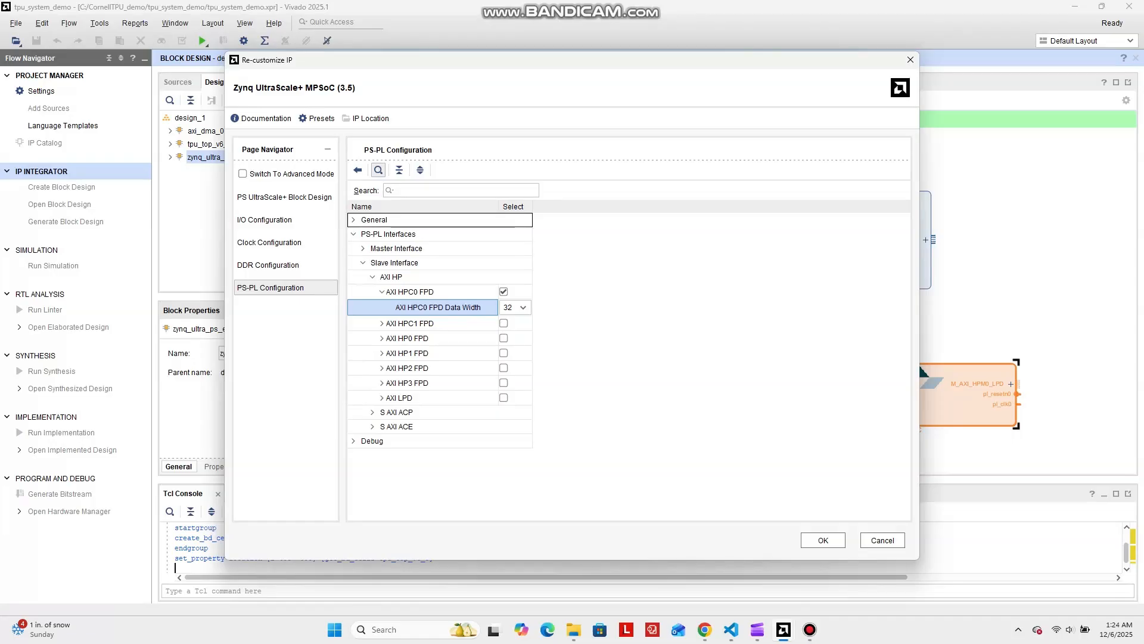
Set the Zynq block's PL0 fabric clock requested frequency to 50 MHz and apply the customization.
click(269, 242)
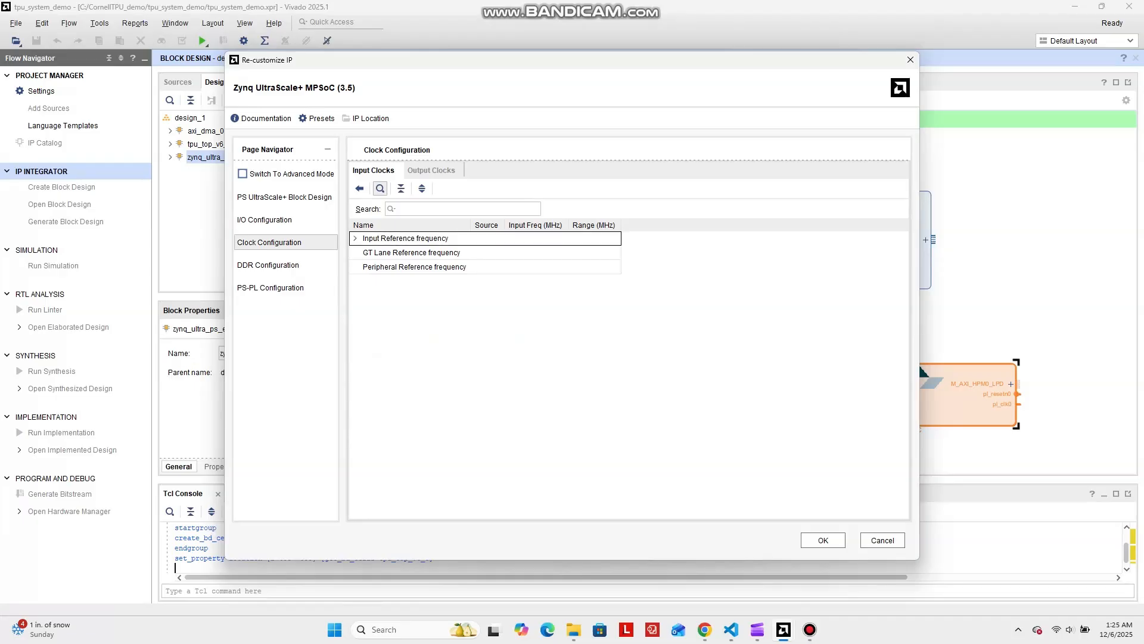
click(431, 171)
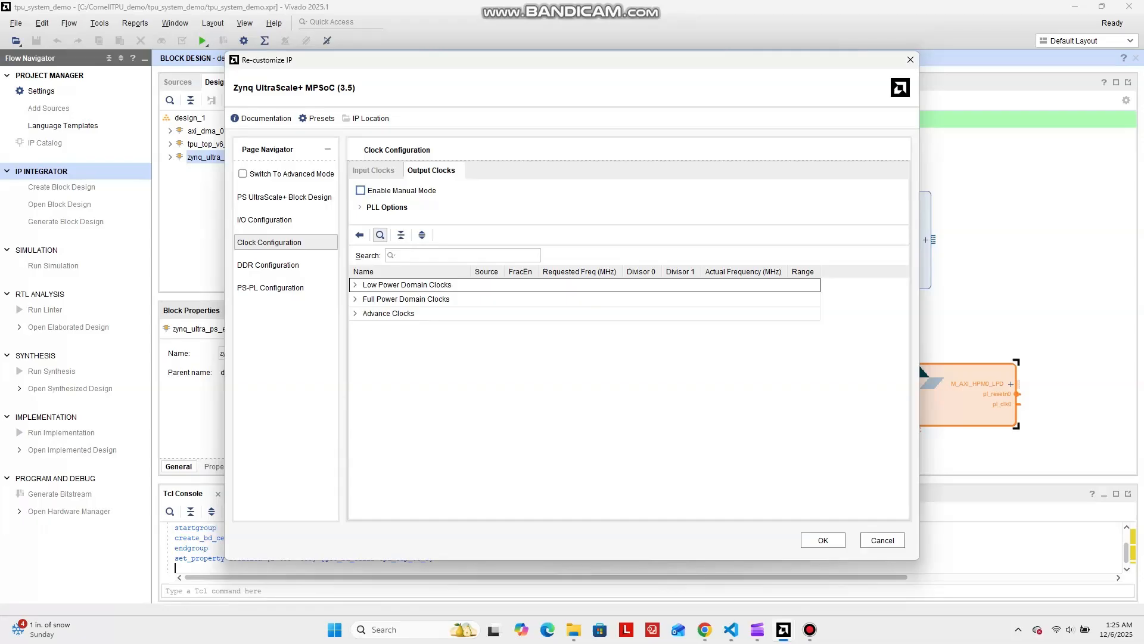
click(355, 285)
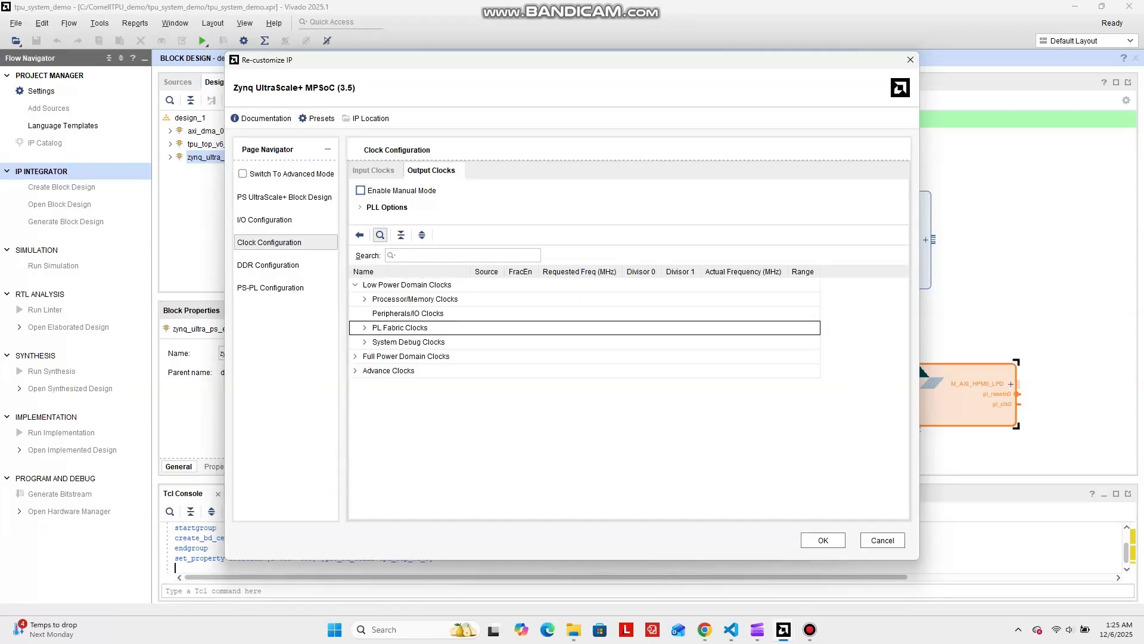
click(365, 328)
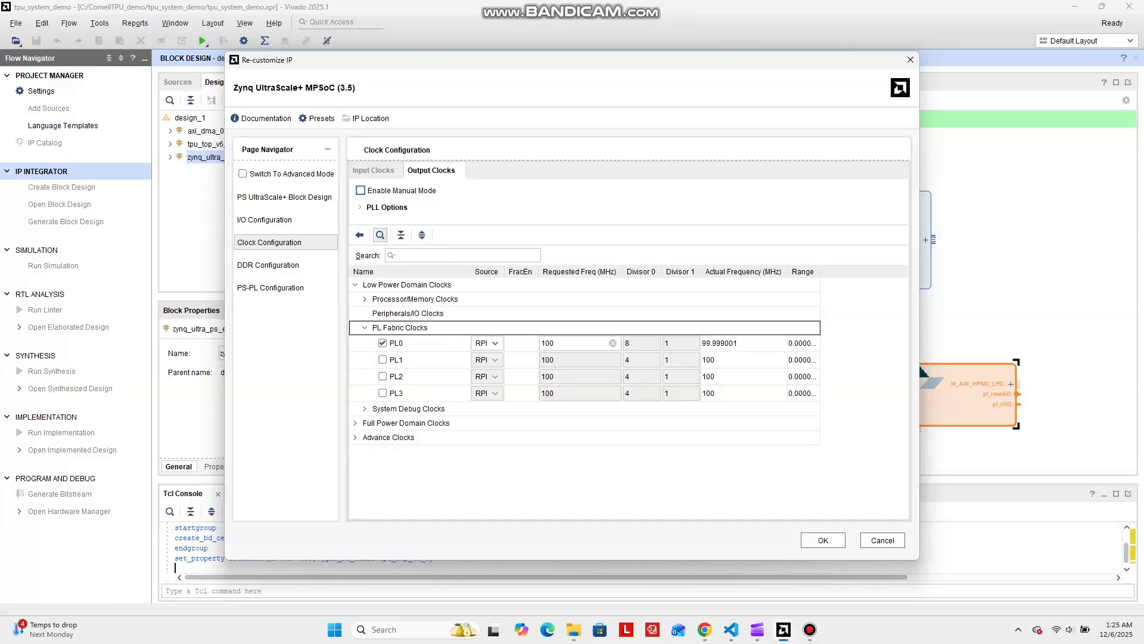
click(576, 345)
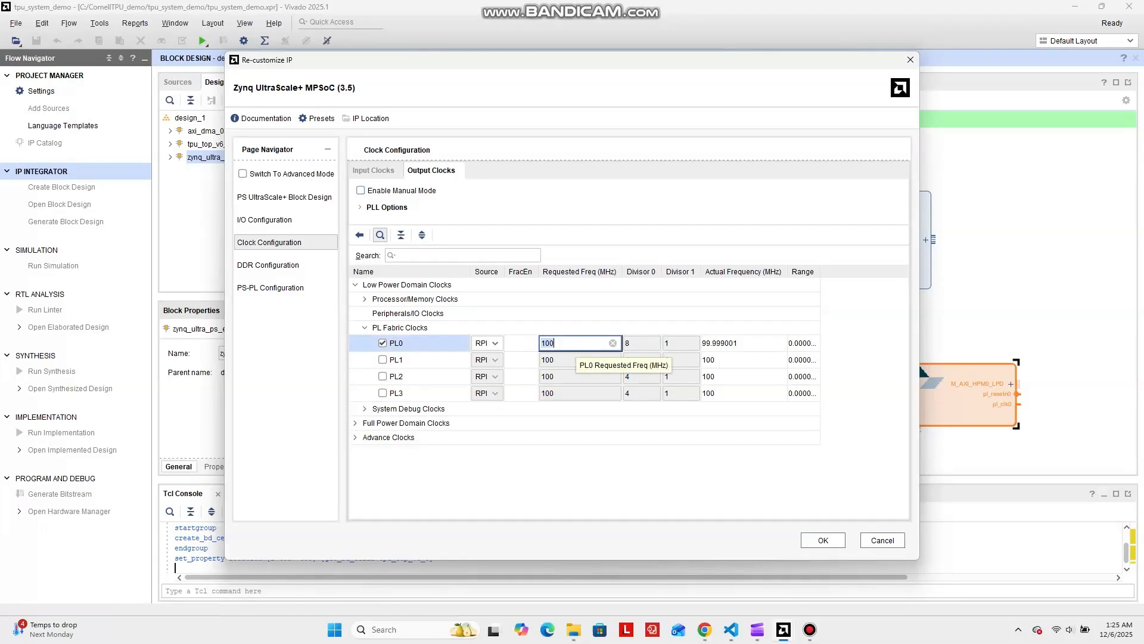
text(50)
key(Return)
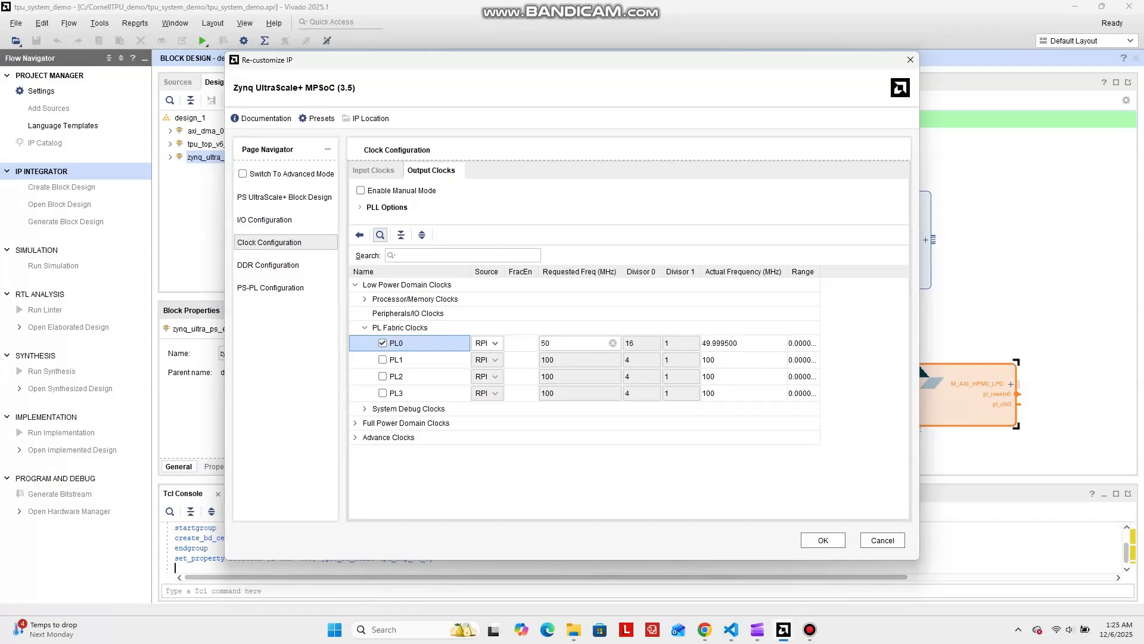
click(823, 540)
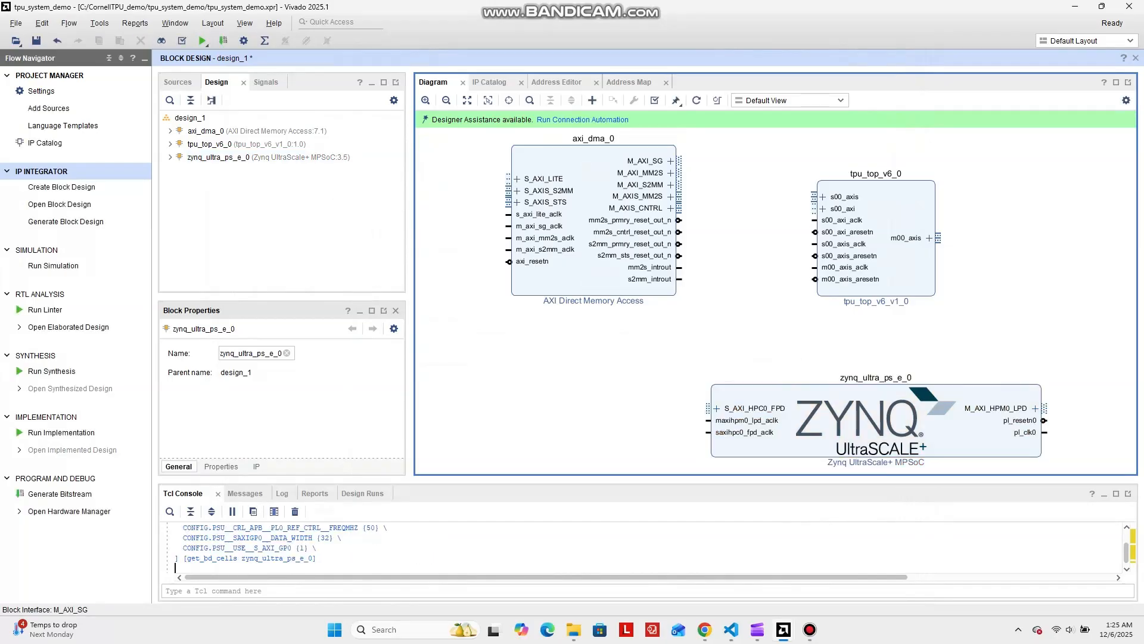
Disable the Scatter Gather Engine on axi_dma_0 and set the buffer length register width to 23 bits.
click(582, 229)
double_click(582, 230)
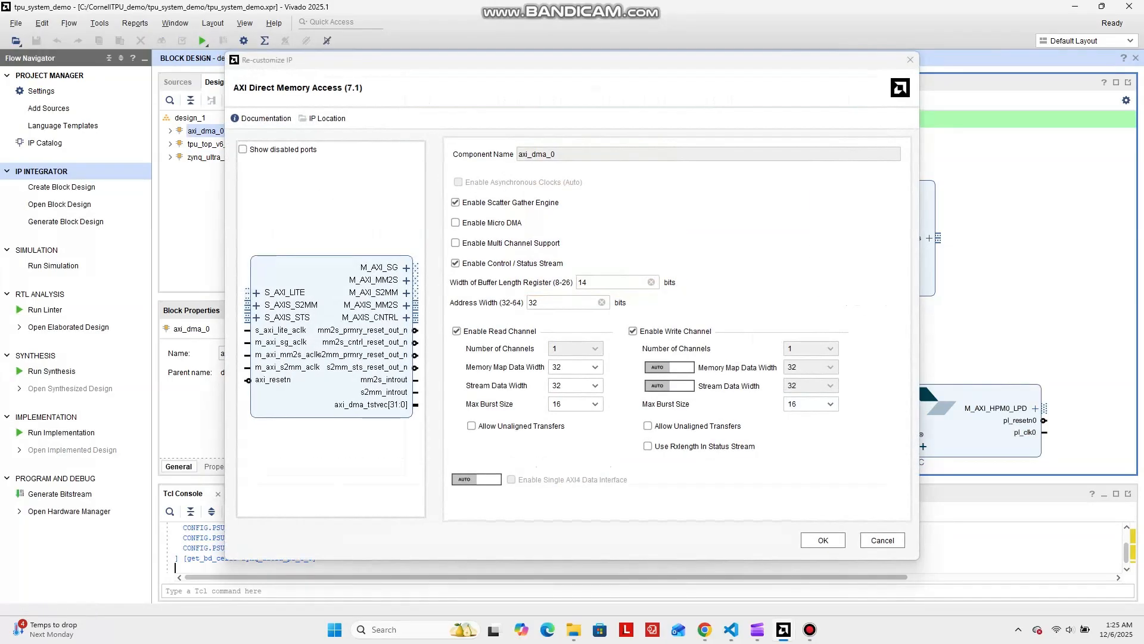
click(455, 202)
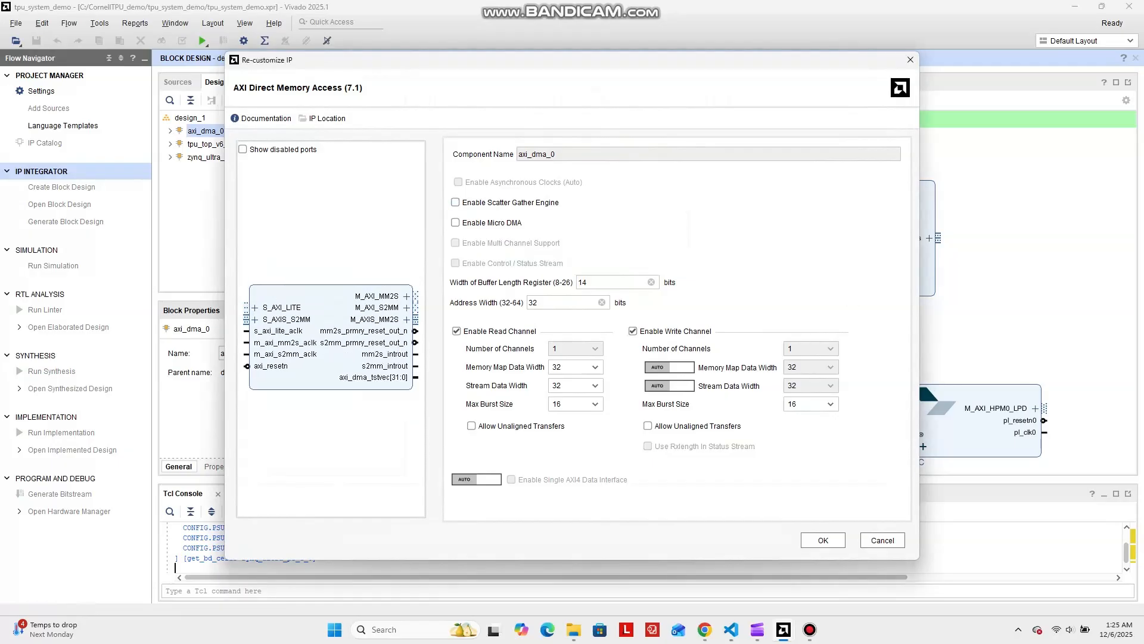
drag(594, 282, 577, 282)
key(BackSpace)
text(23)
Set the DMA read channel's memory map data width and stream data width to 64, and apply the customization.
click(595, 367)
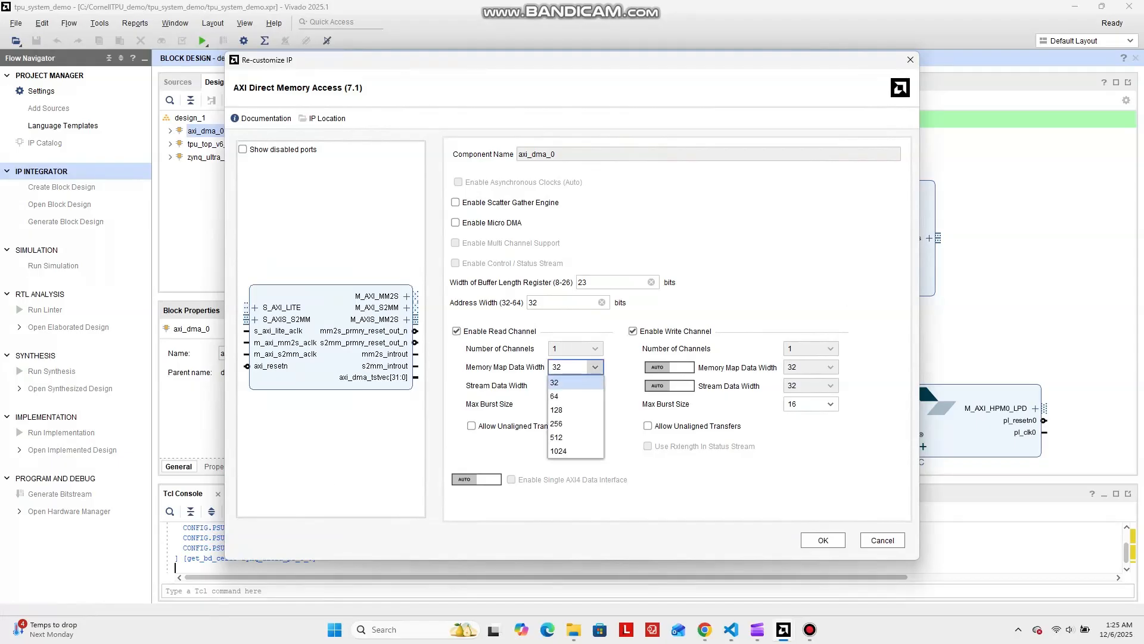
click(554, 396)
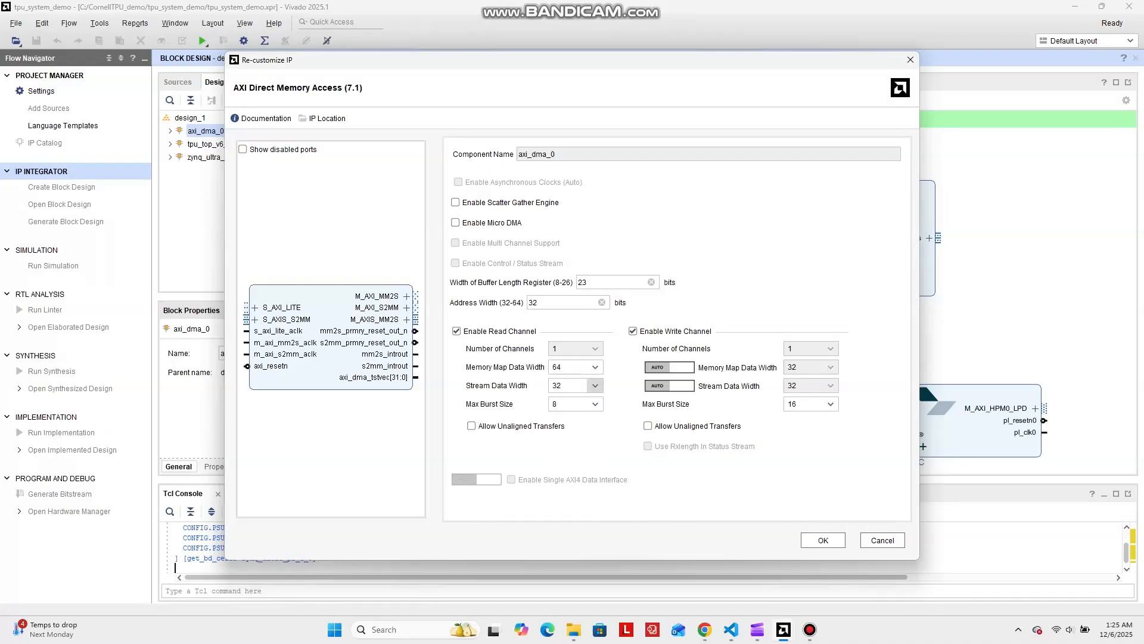
click(595, 385)
click(555, 442)
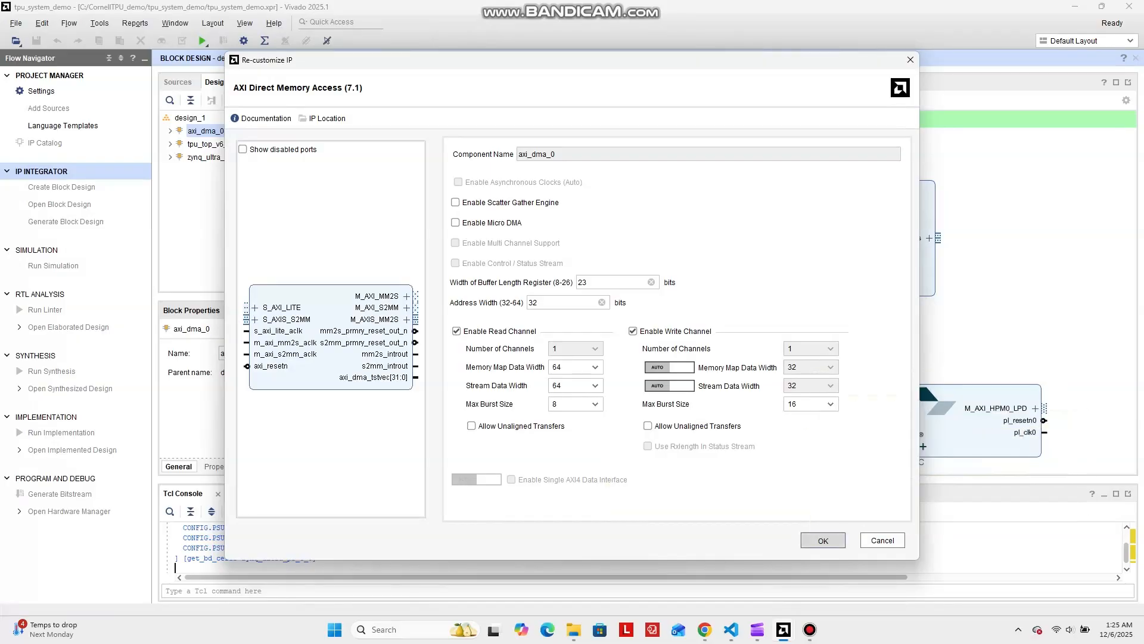
click(823, 540)
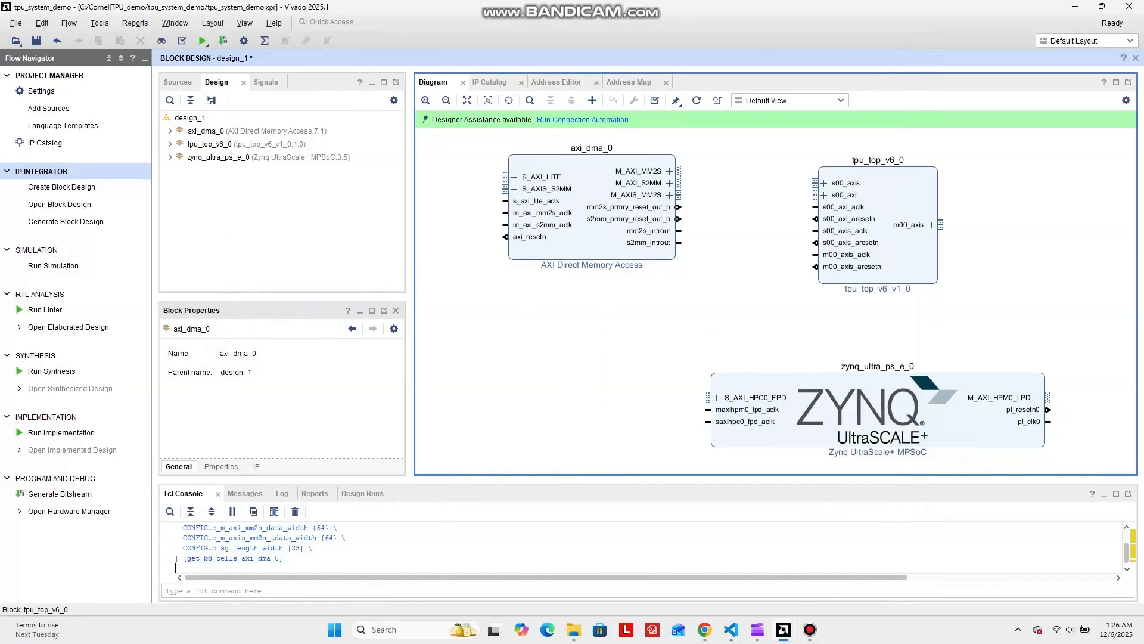
Connect the DMA's M_AXIS_MM2S to the TPU's s00_axis, and the TPU's m00_axis to the DMA's S_AXIS_S2MM.
drag(815, 183, 684, 192)
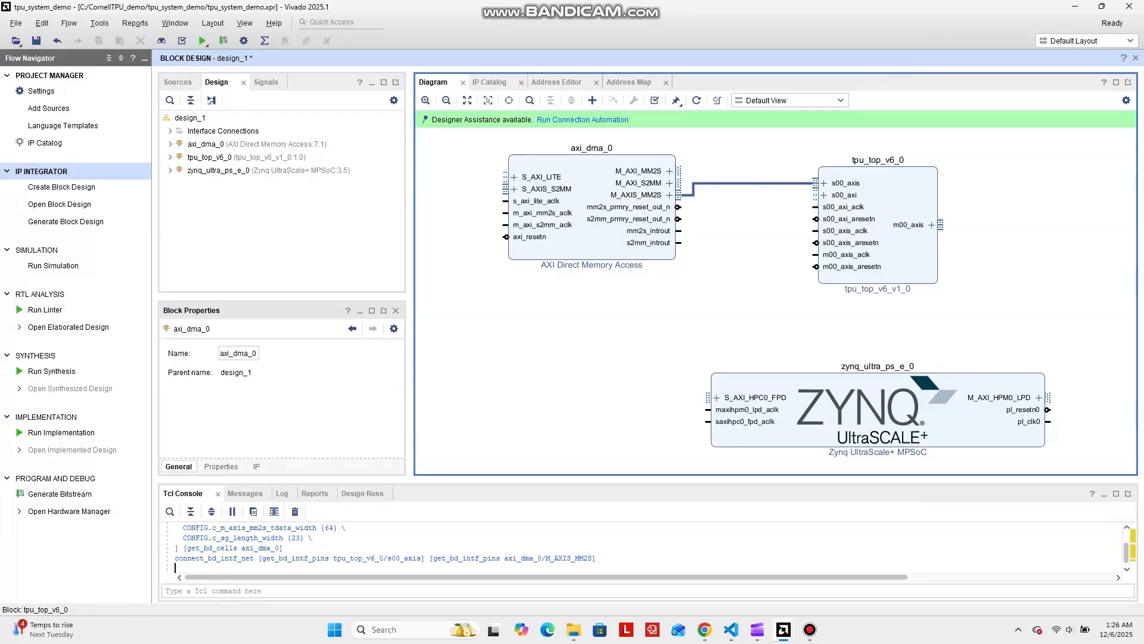
drag(940, 225, 422, 191)
scroll(715, 179, up, 5)
scroll(611, 160, up, 1)
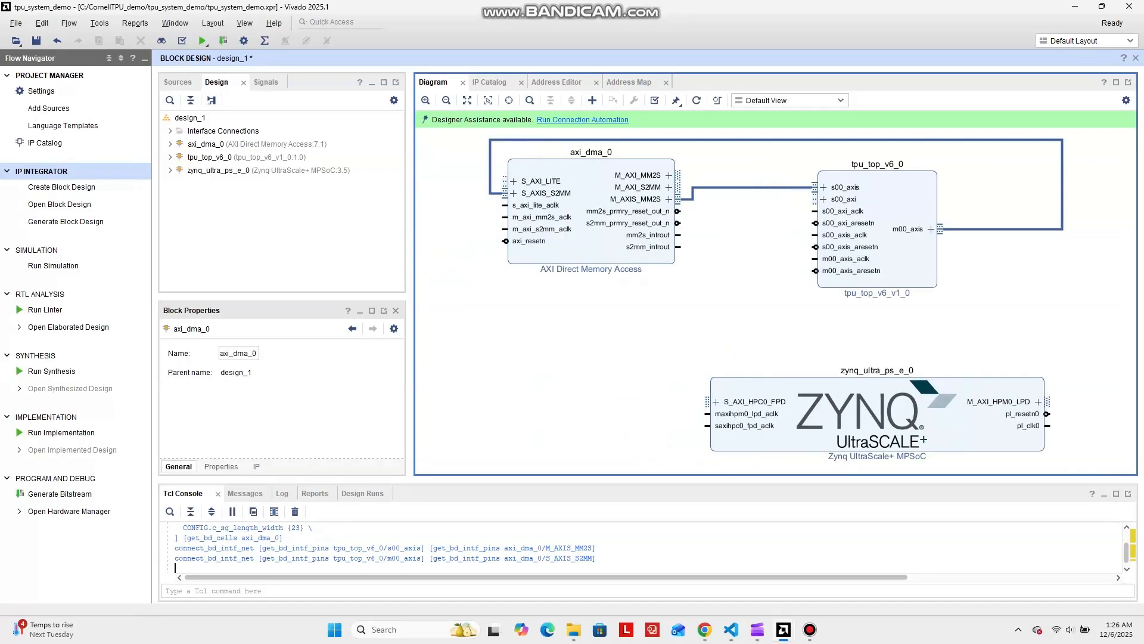
Run connection automation for all listed interfaces, and run it again for the DMA's M_AXI_S2MM interface.
click(583, 120)
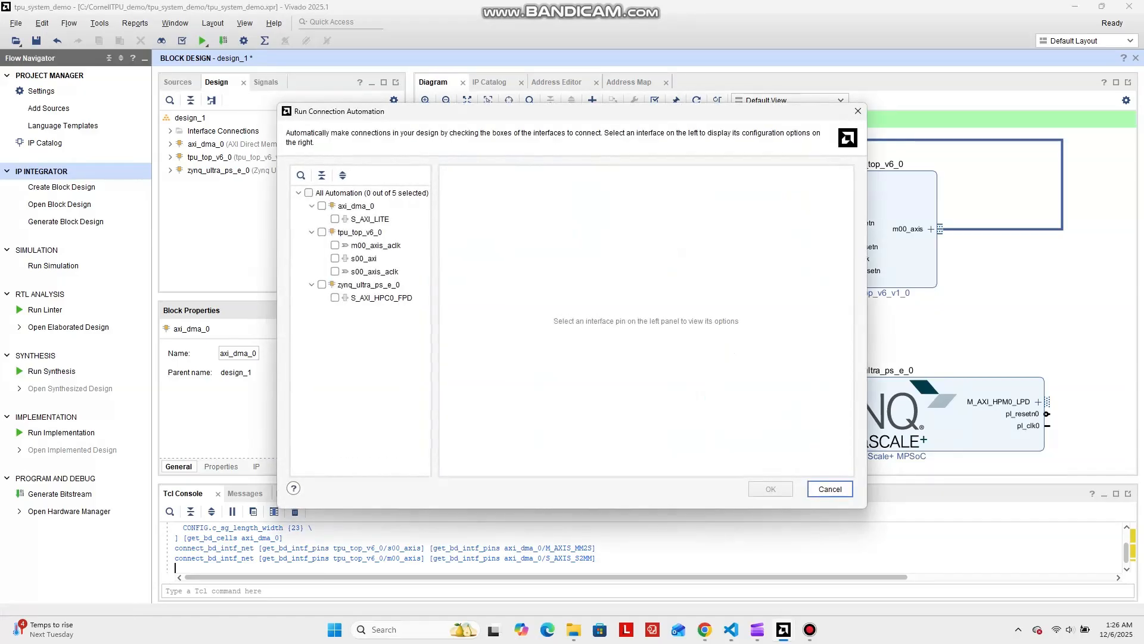
click(309, 193)
click(770, 489)
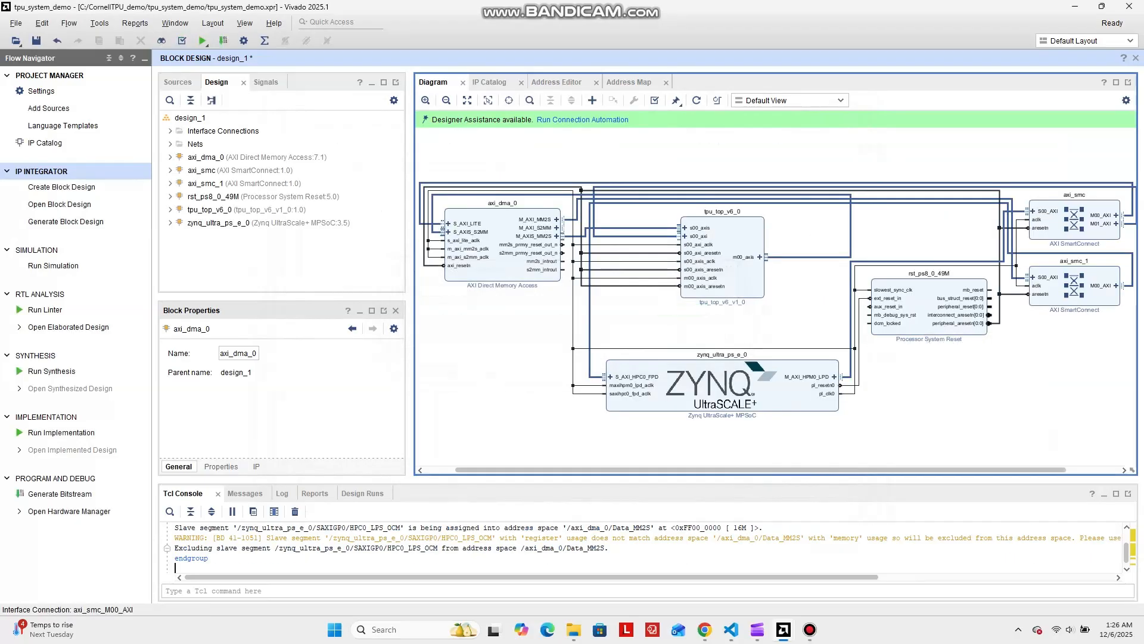
click(582, 119)
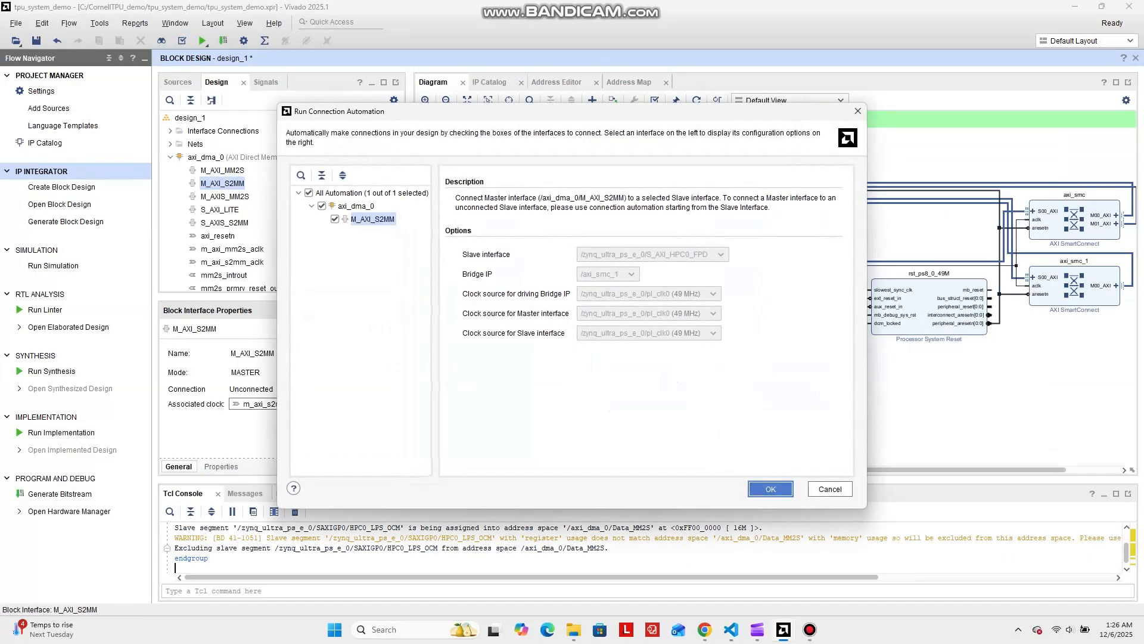
click(771, 489)
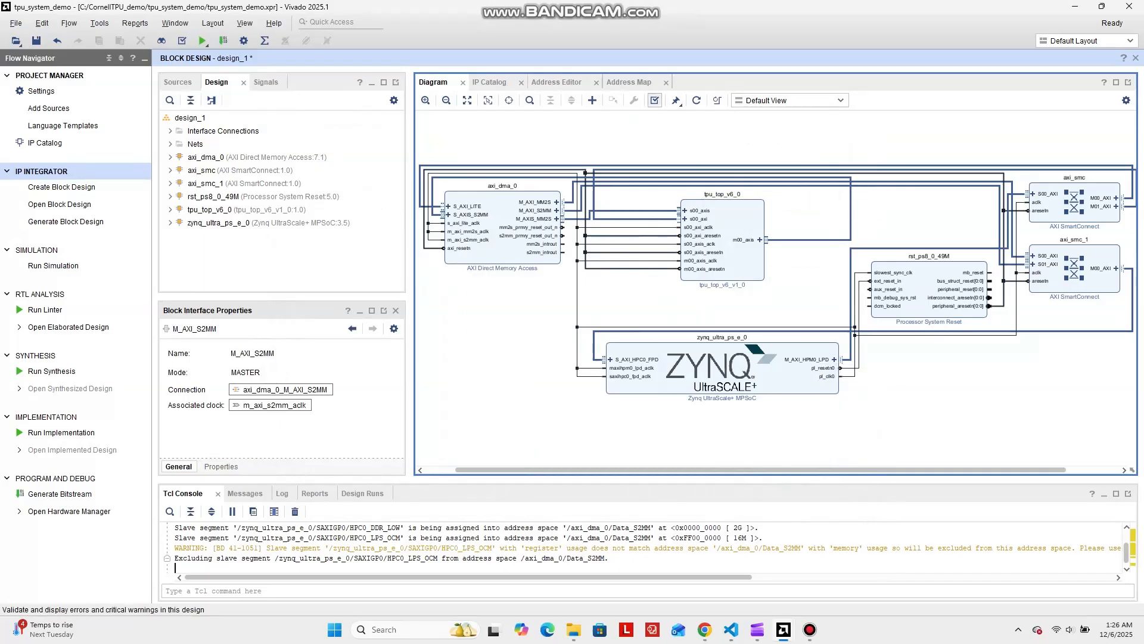
Validate the block design and save it.
click(654, 100)
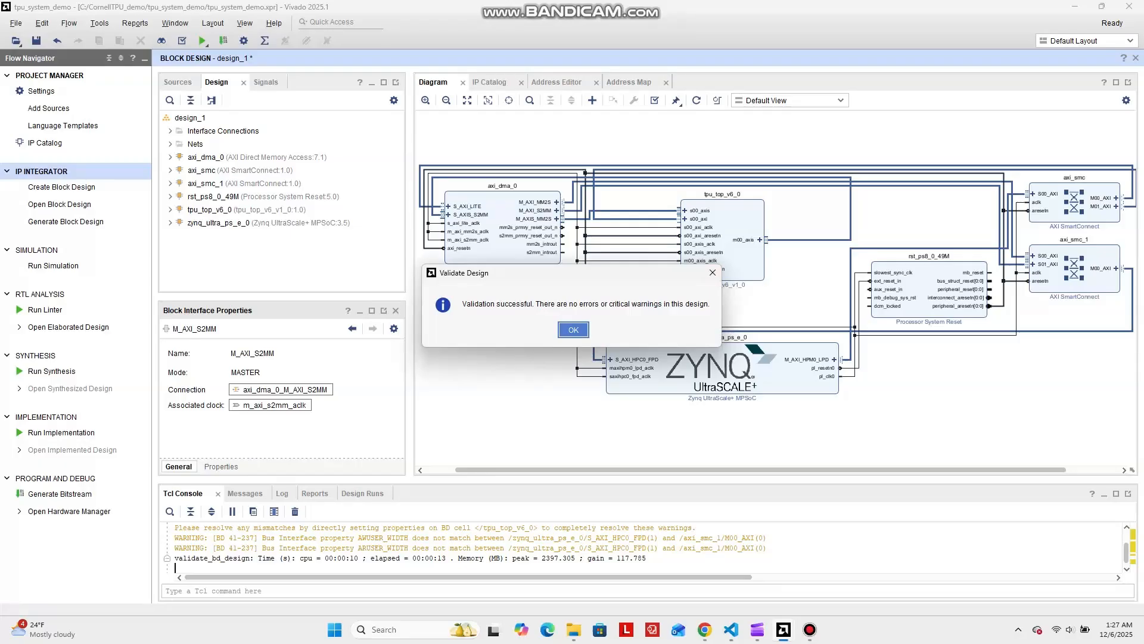
click(573, 330)
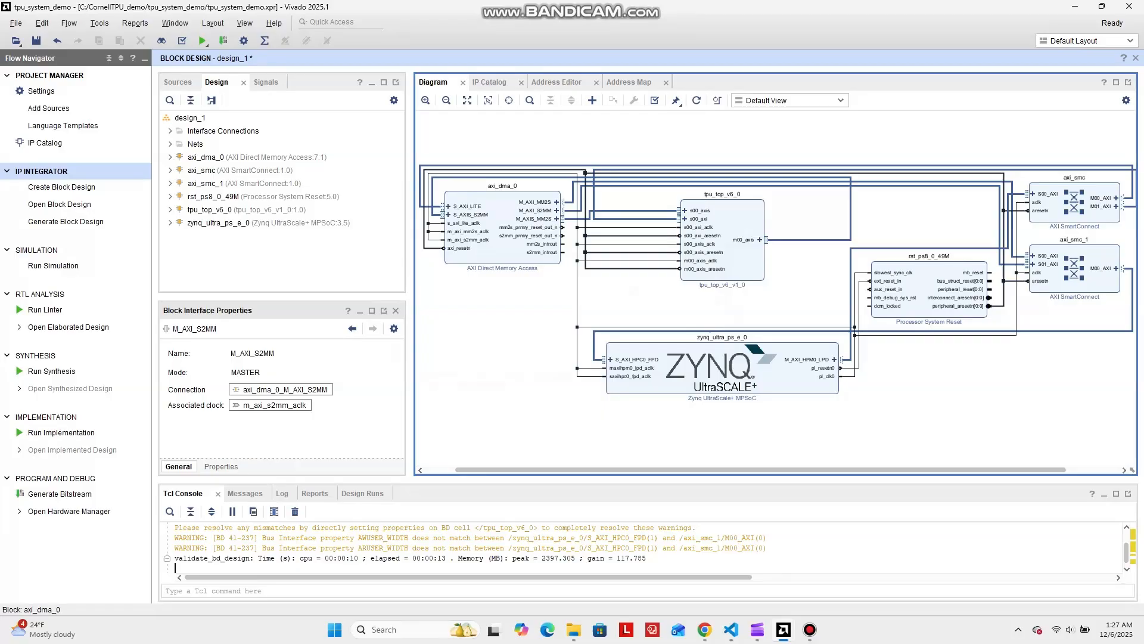
key(ctrl+s)
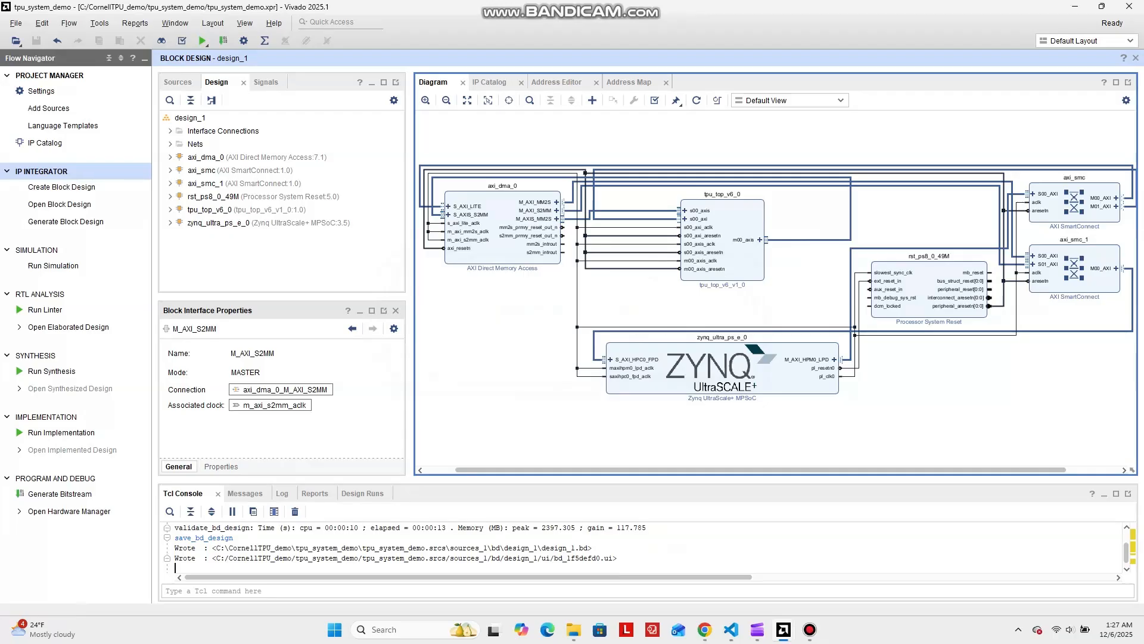
Create an HDL wrapper for design_1.bd, letting Vivado manage the wrapper and auto-update it.
right_click(184, 119)
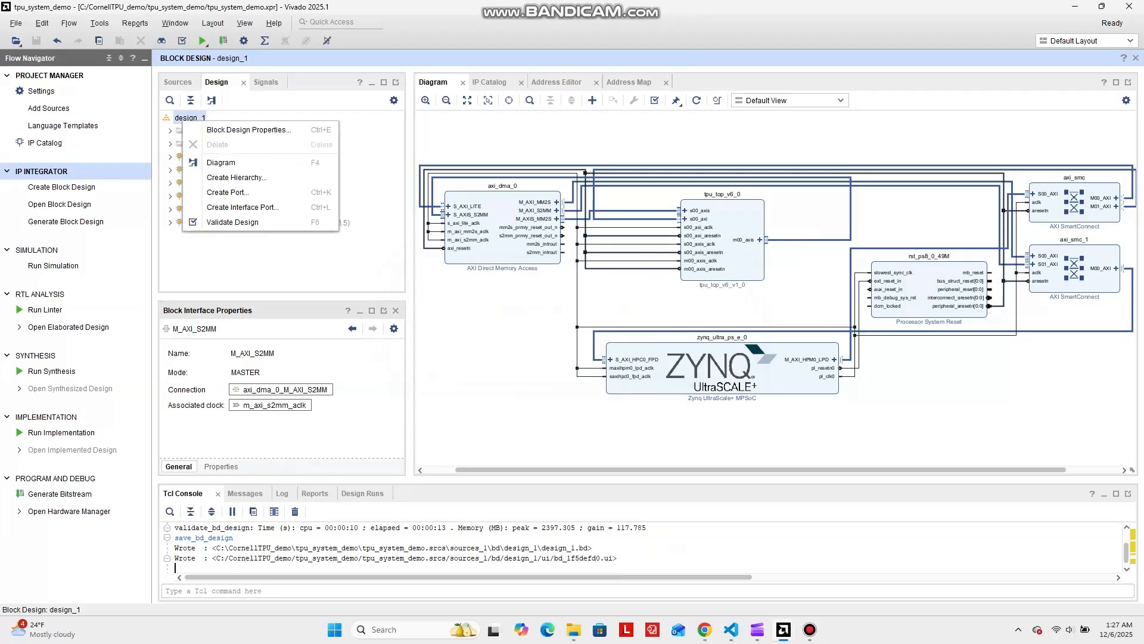
click(177, 82)
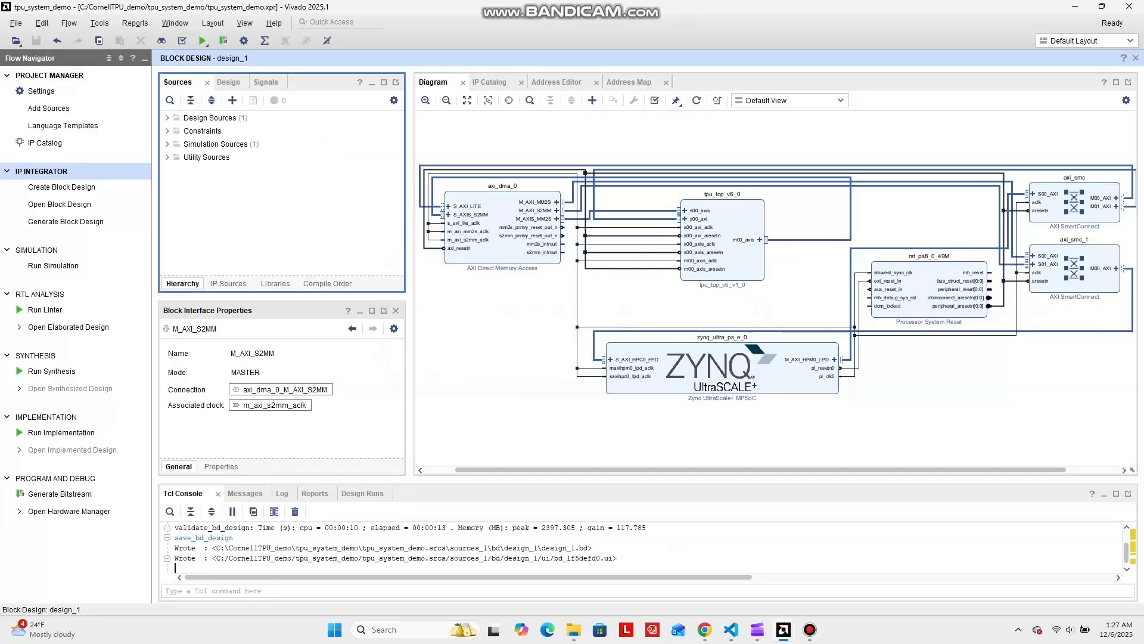
right_click(207, 131)
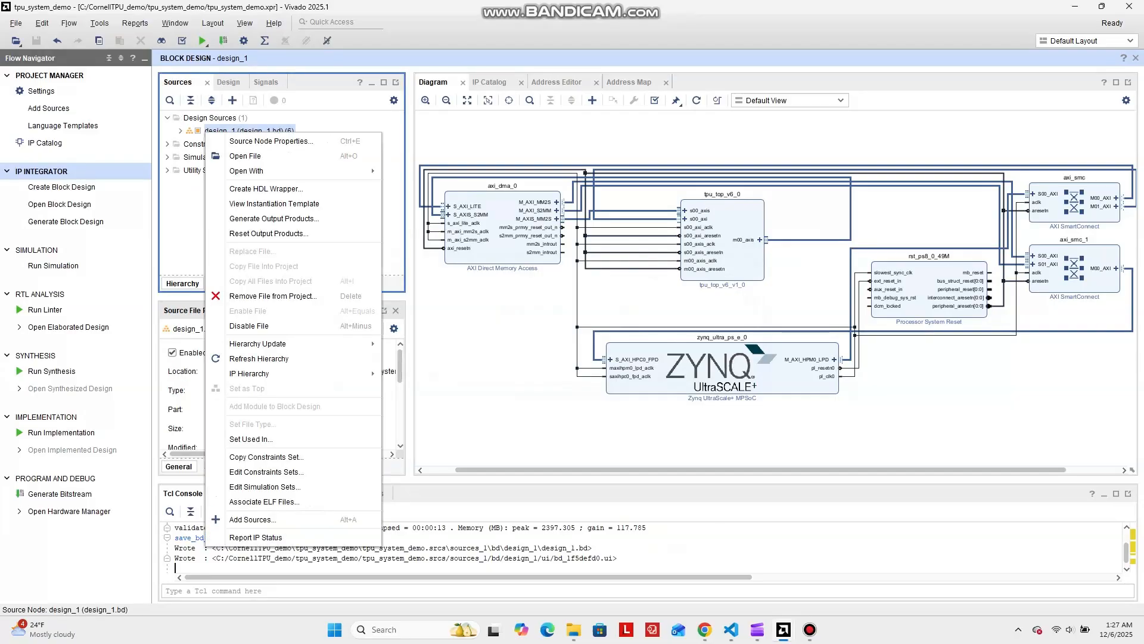
click(266, 189)
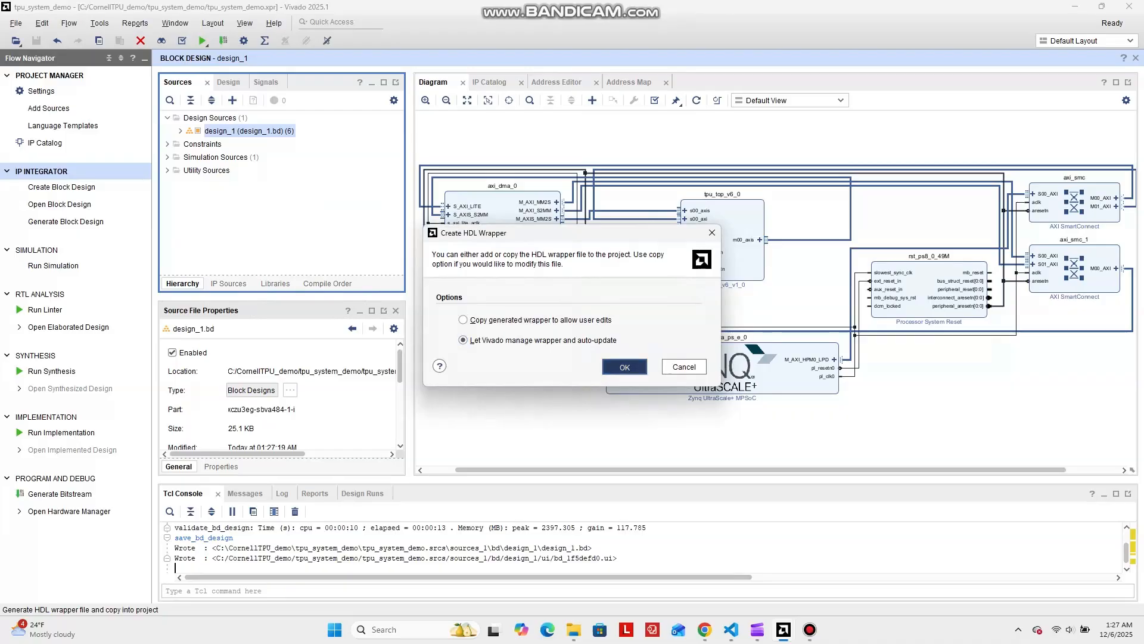
click(625, 366)
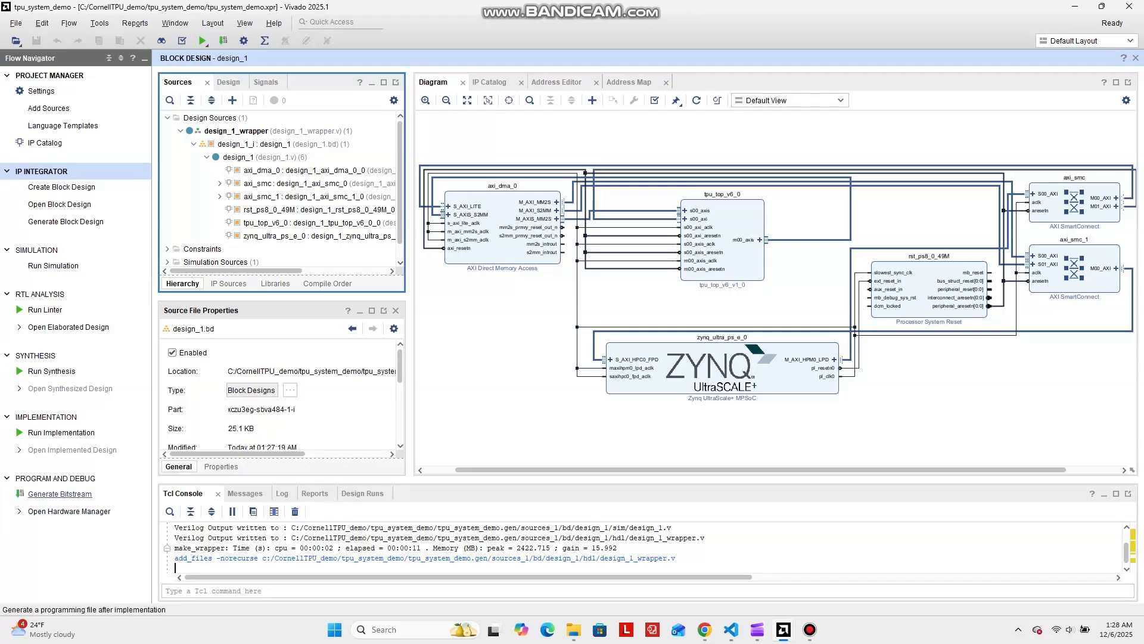
Generate the bitstream, letting synthesis and implementation run first on the local host with 11 jobs.
click(60, 494)
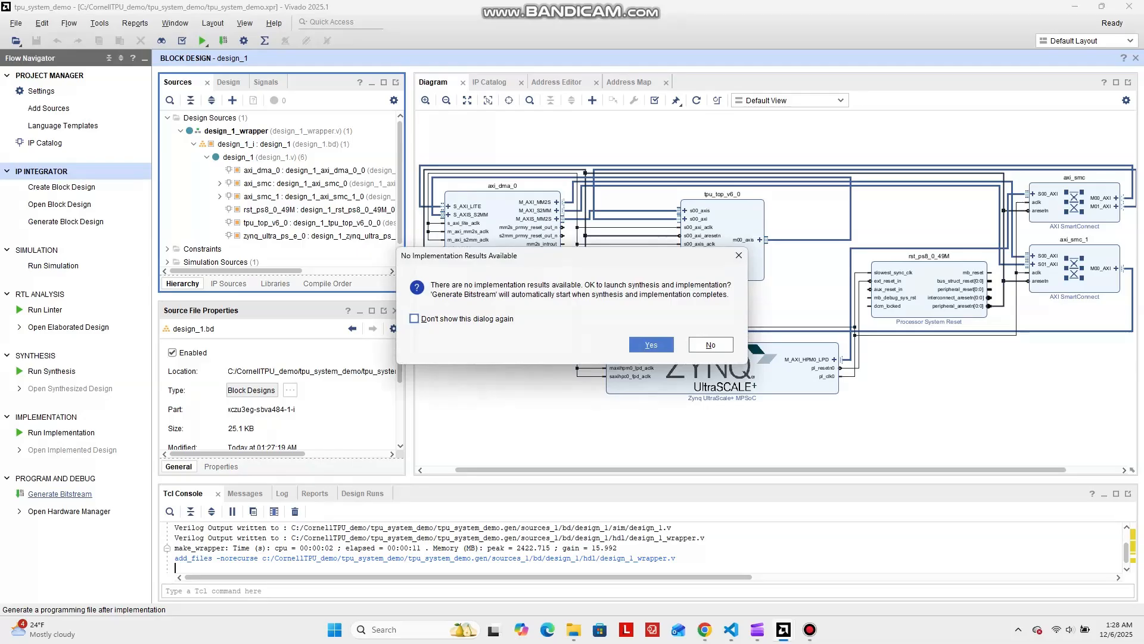
click(651, 344)
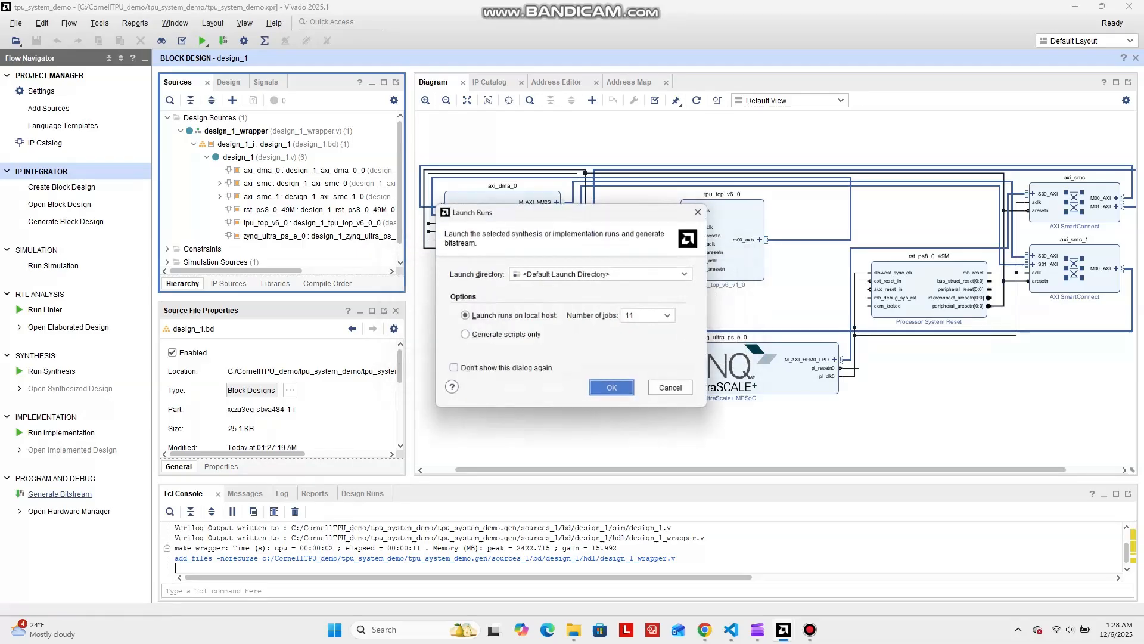
click(613, 389)
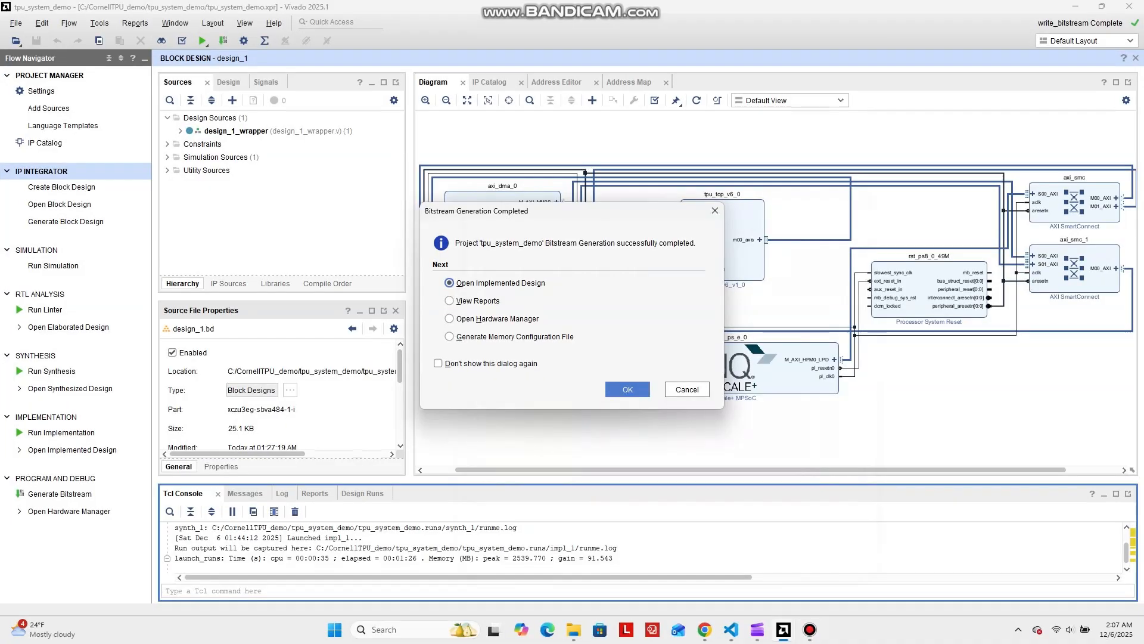
Open the reports for the completed bitstream, then examine the synthesis reports and the design runs' timing and utilization figures.
click(449, 301)
key(Return)
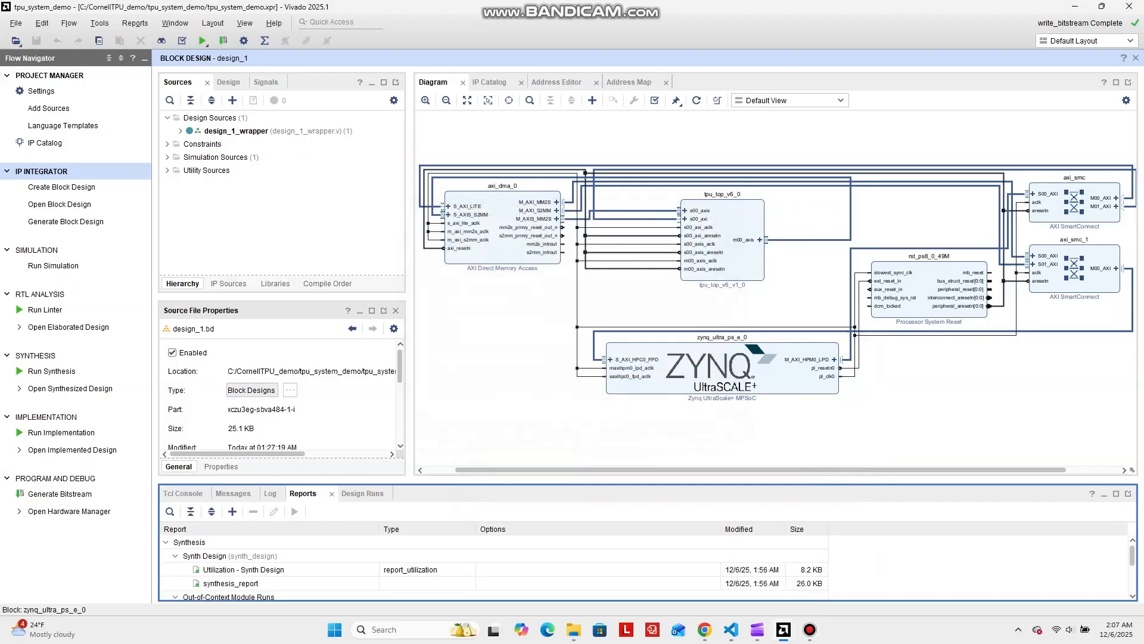
drag(655, 480, 655, 364)
scroll(646, 510, down, 10)
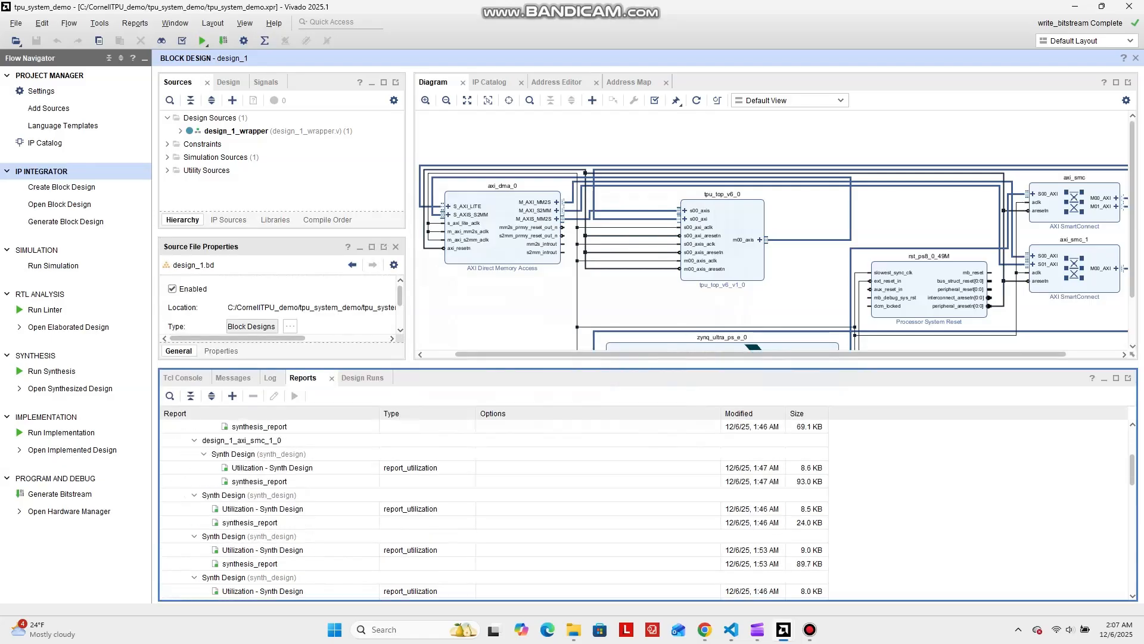
scroll(646, 510, up, 4)
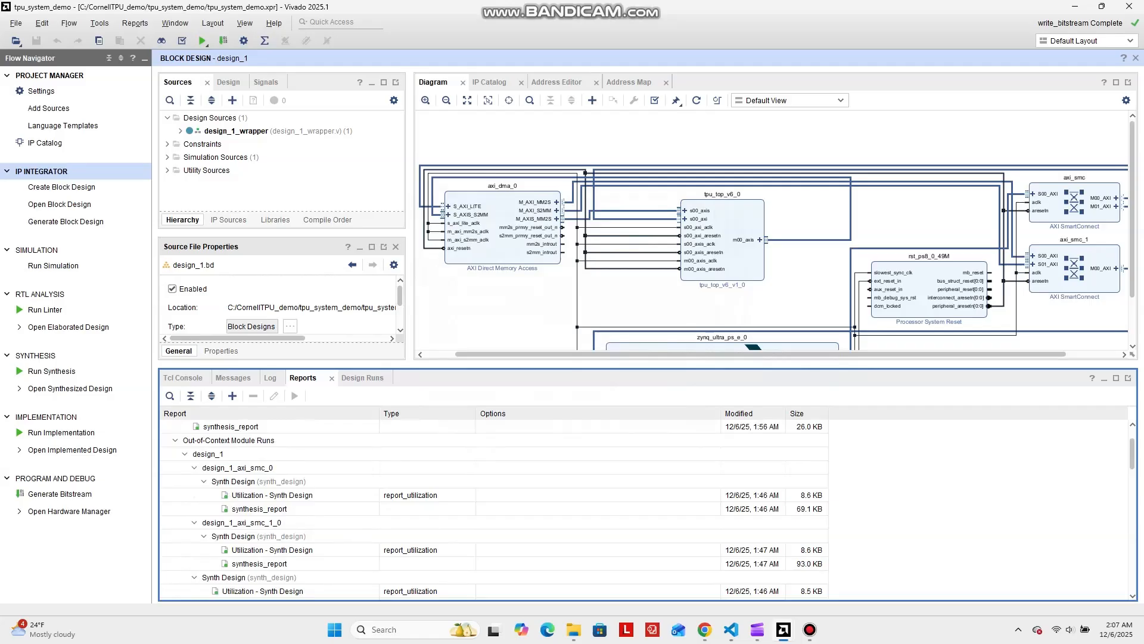
click(363, 377)
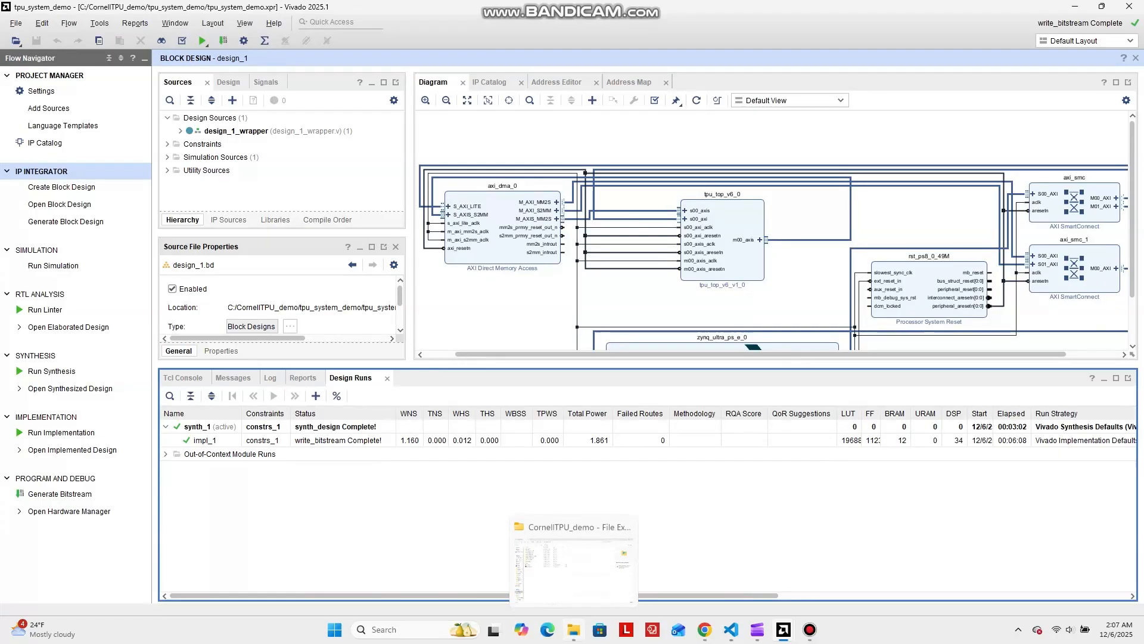
In File Explorer, copy design_1.hwh from the hw_handoff folder under tpu_system_demo.gen/sources_1/bd/design_1.
click(573, 630)
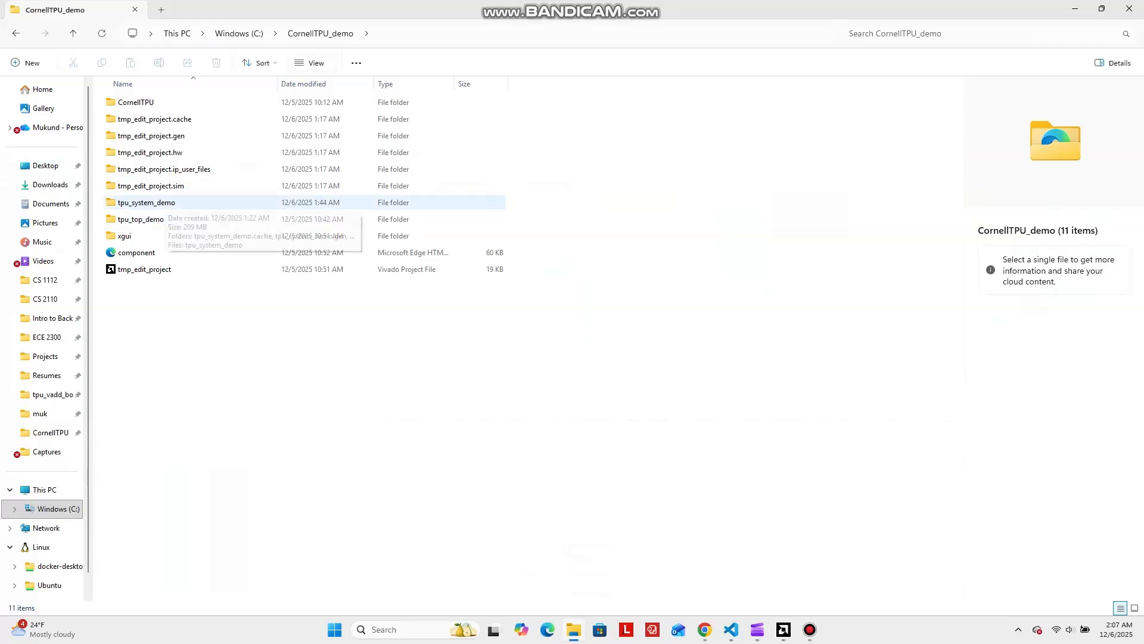
double_click(162, 202)
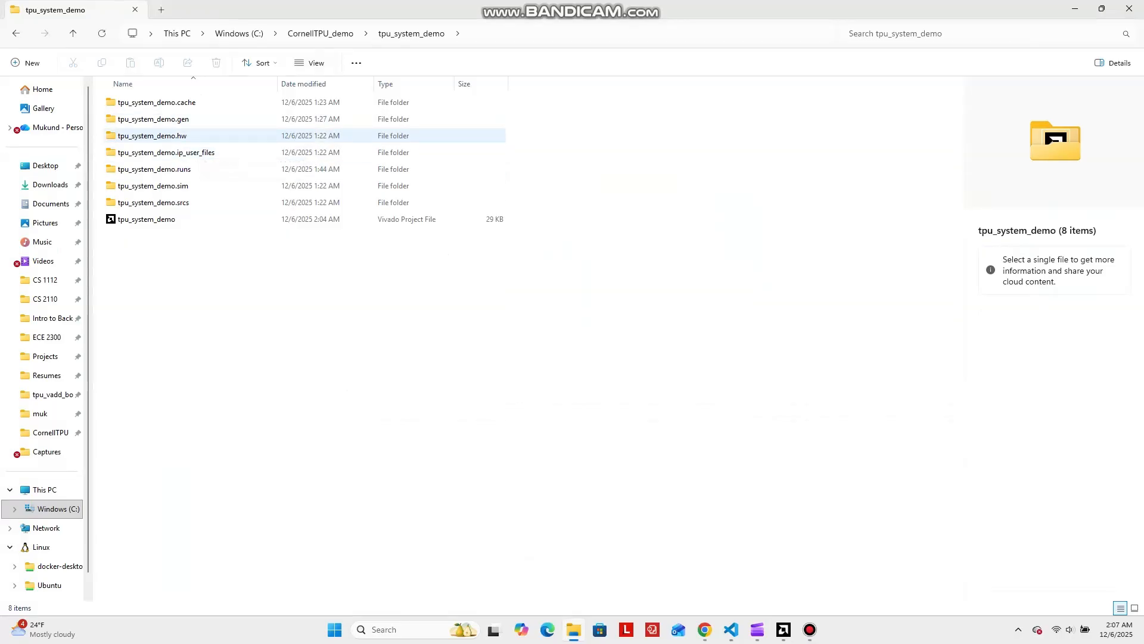
click(192, 136)
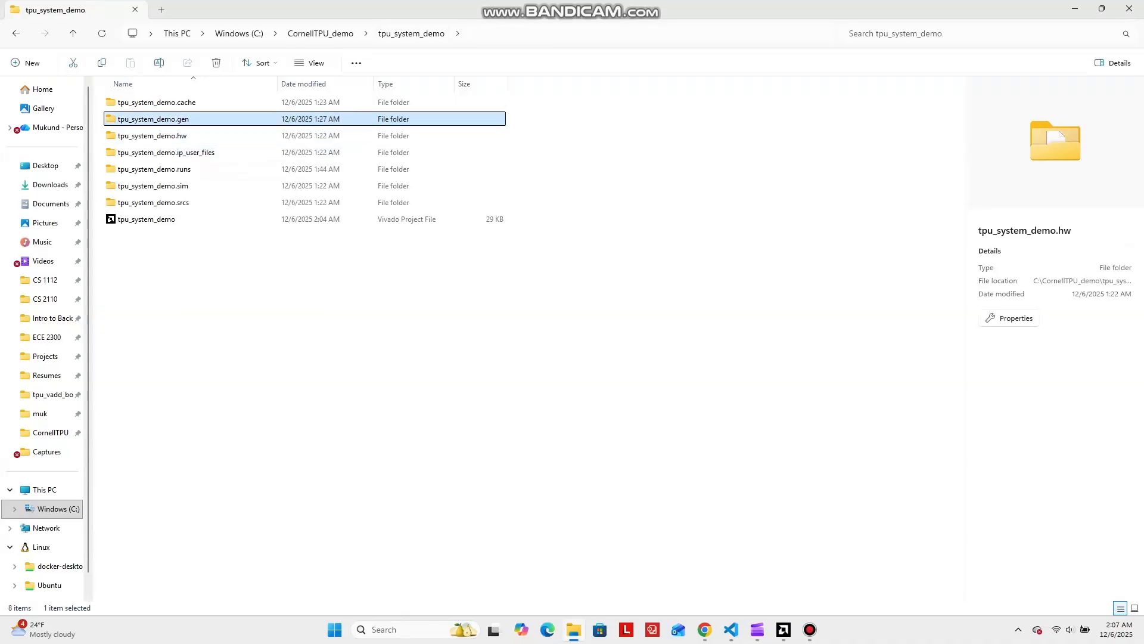
double_click(153, 119)
double_click(137, 102)
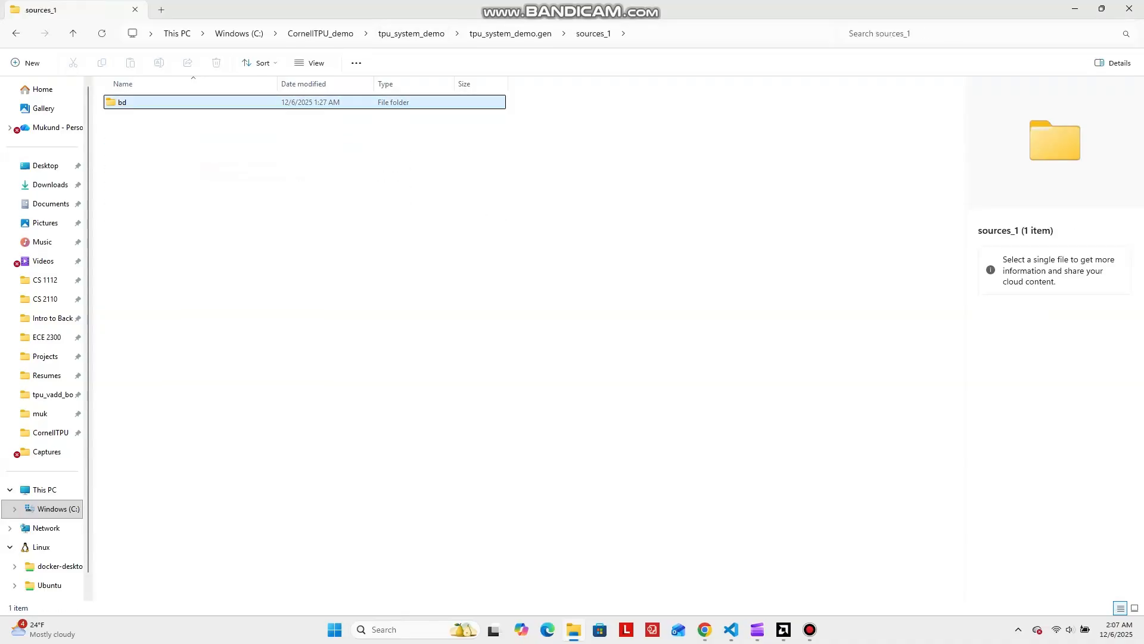
double_click(122, 102)
double_click(132, 102)
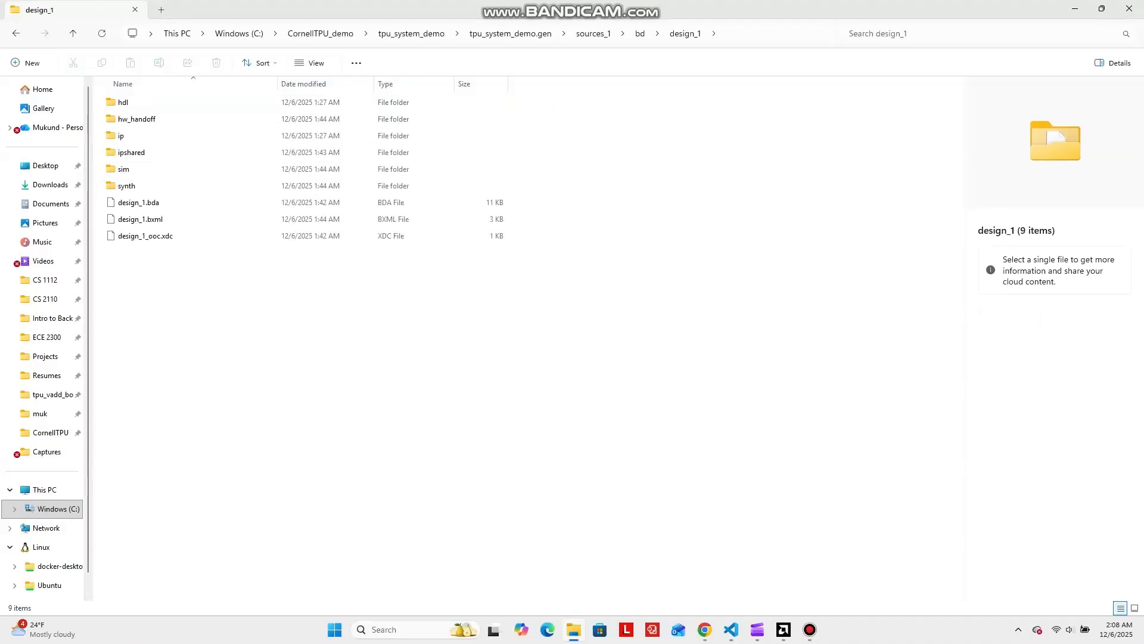
double_click(137, 119)
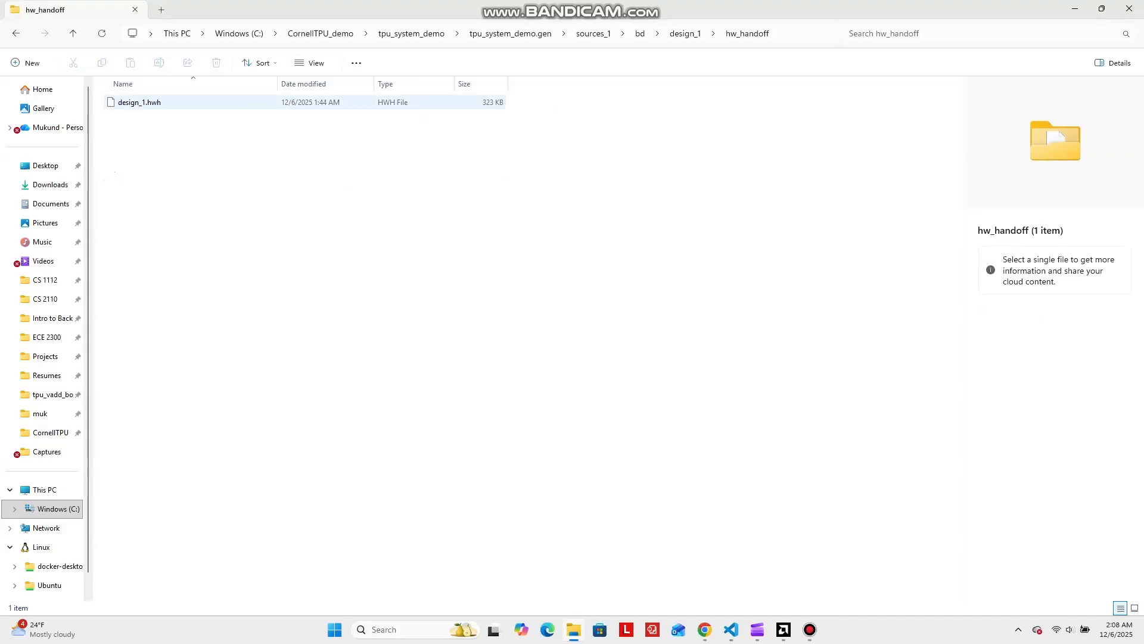
click(139, 102)
right_click(188, 103)
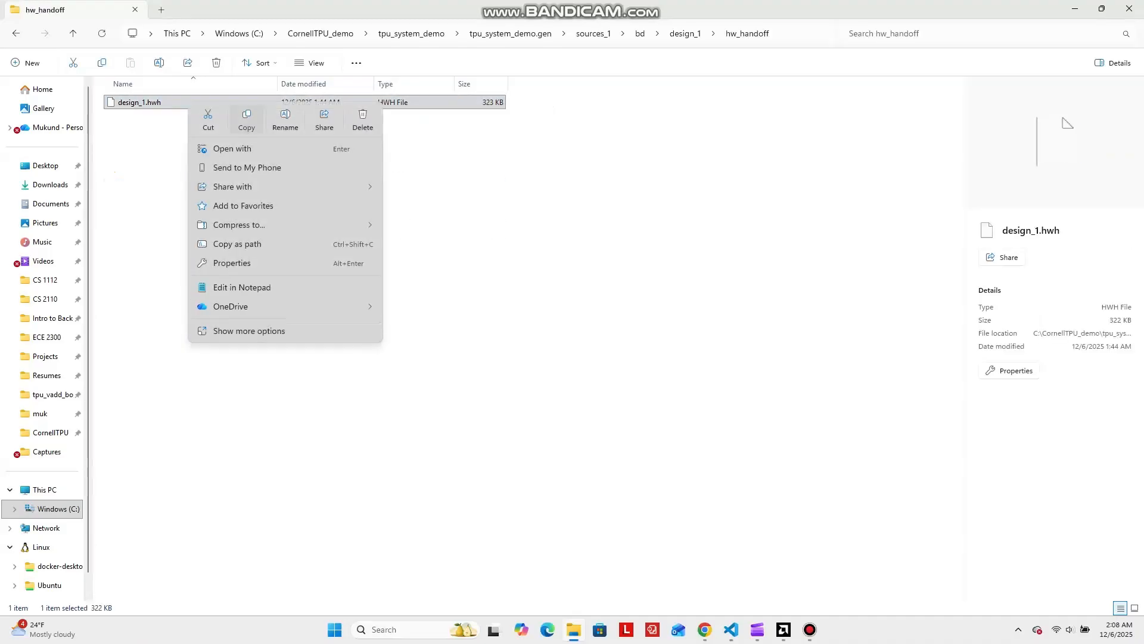
click(247, 120)
Paste design_1.hwh into the CornellTPU_demo/CornellTPU/compiler/tpu_deploy folder.
click(320, 33)
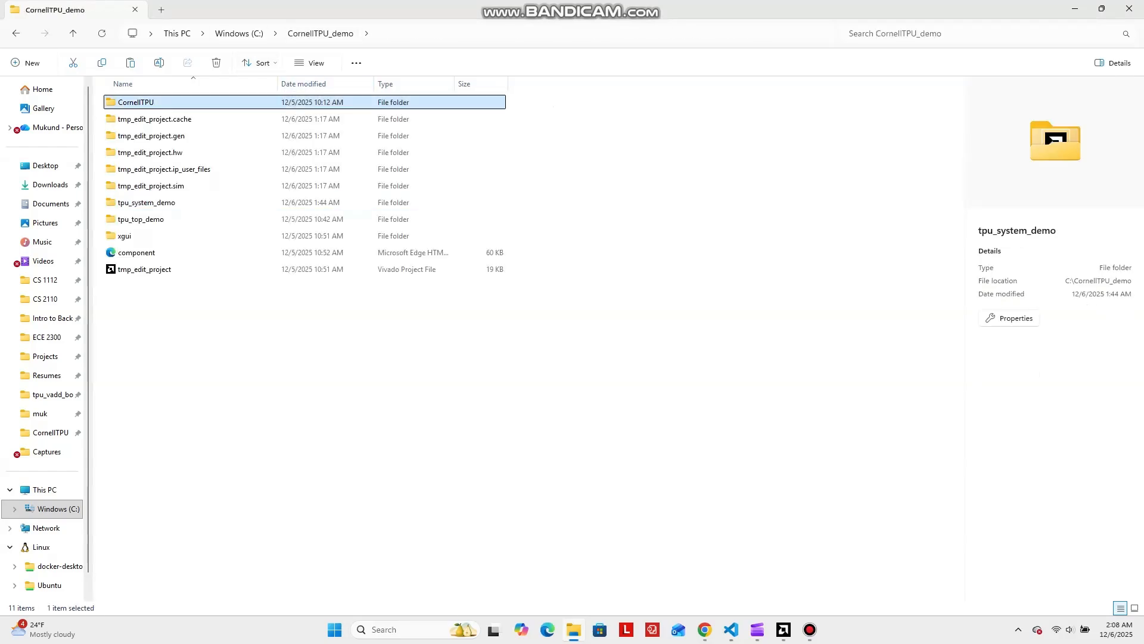
double_click(136, 102)
double_click(133, 119)
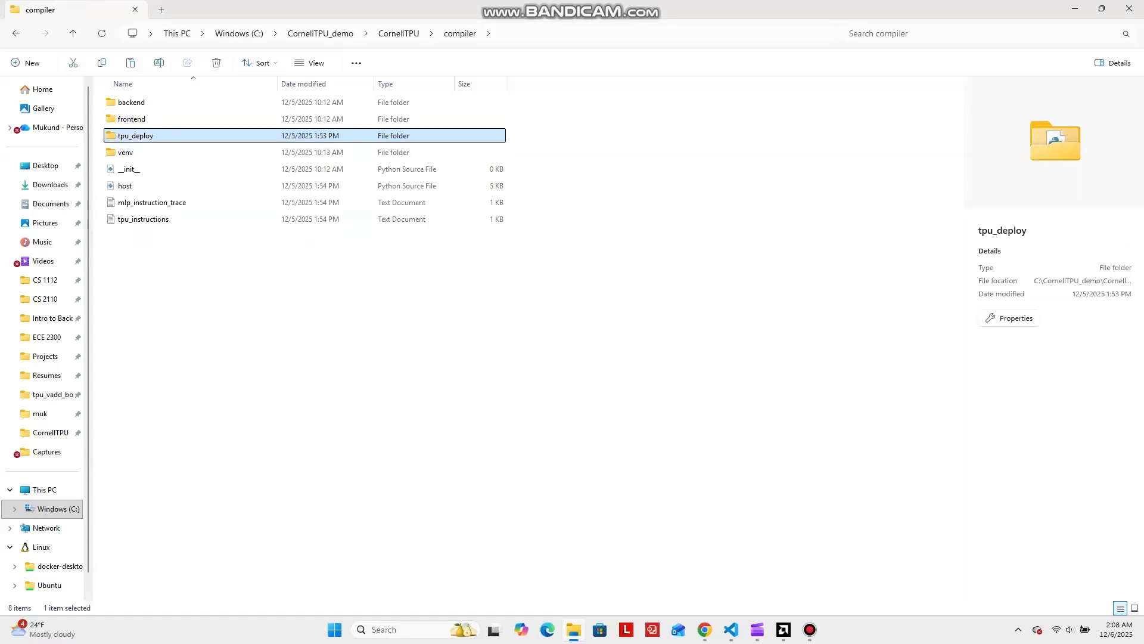
double_click(136, 136)
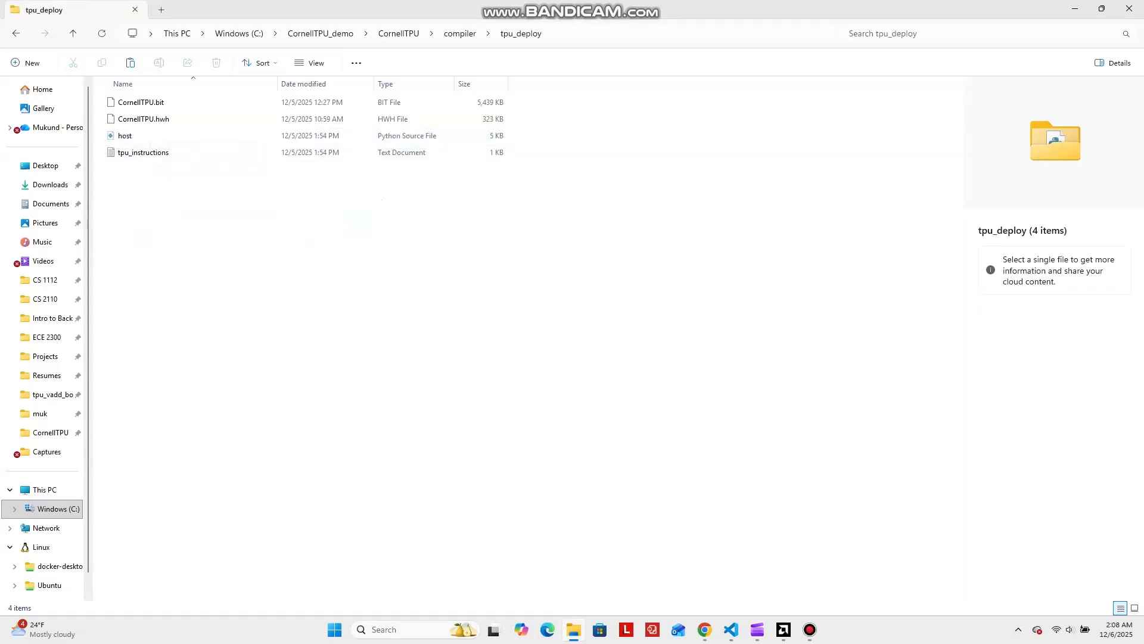
right_click(154, 176)
click(174, 193)
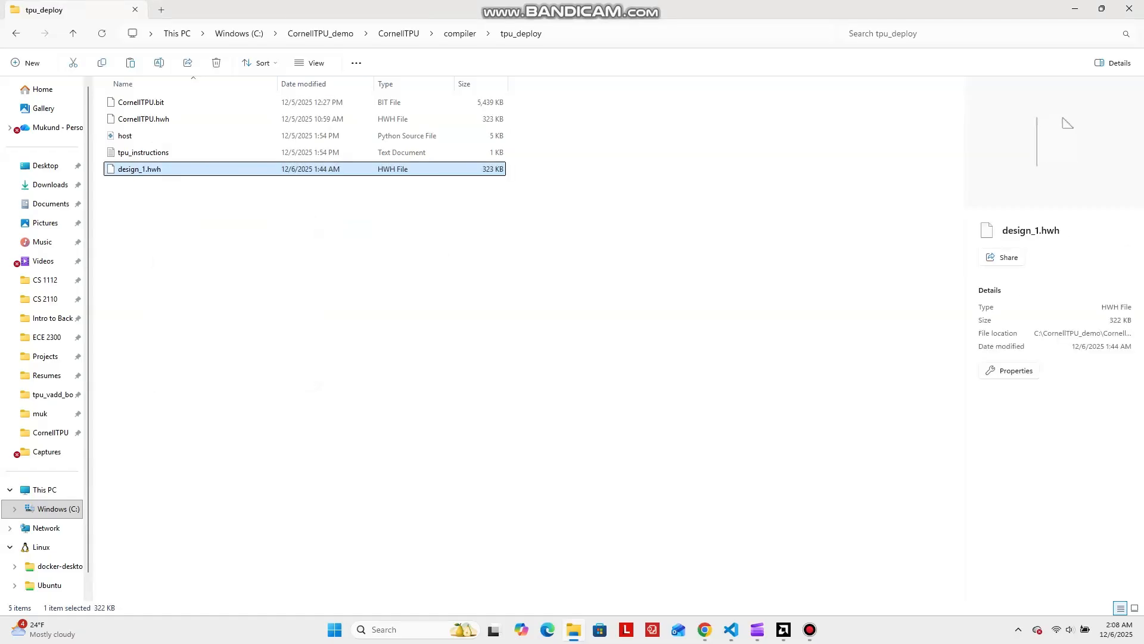
Copy design_1_wrapper.bit from the impl_1 folder under tpu_system_demo/tpu_system_demo.runs.
click(398, 33)
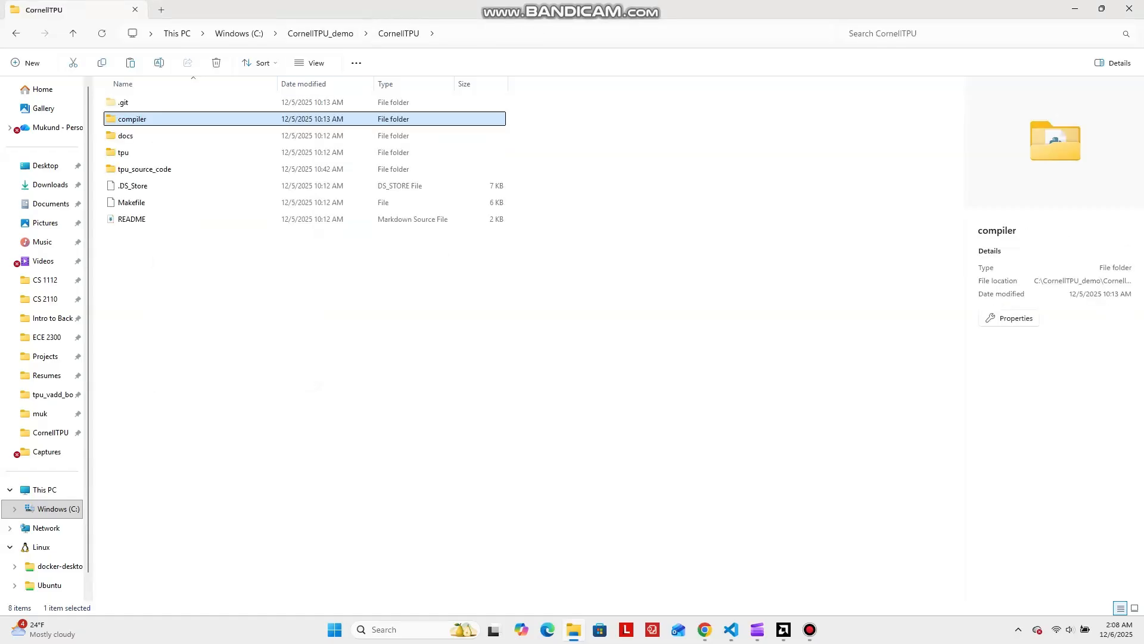
click(462, 33)
click(370, 286)
click(321, 34)
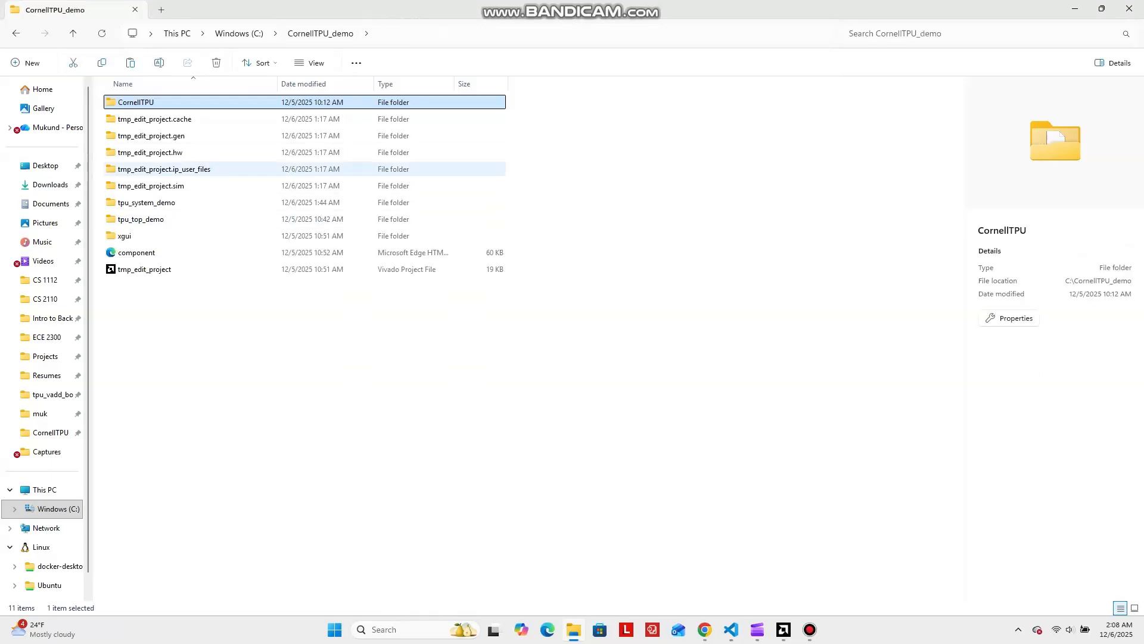
click(179, 202)
key(Return)
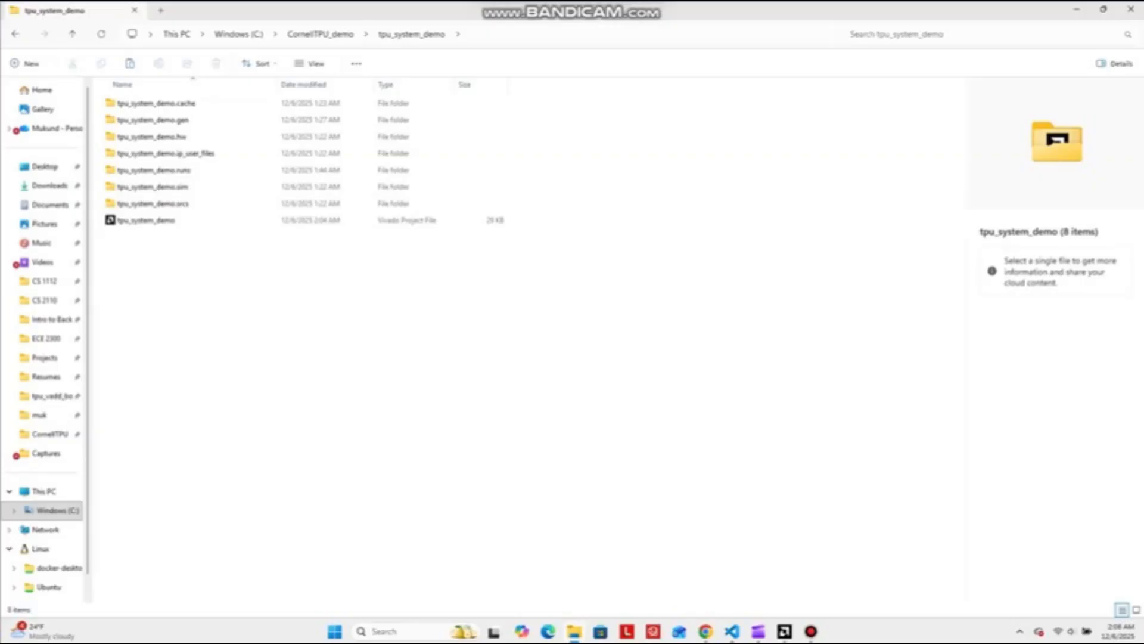
double_click(179, 171)
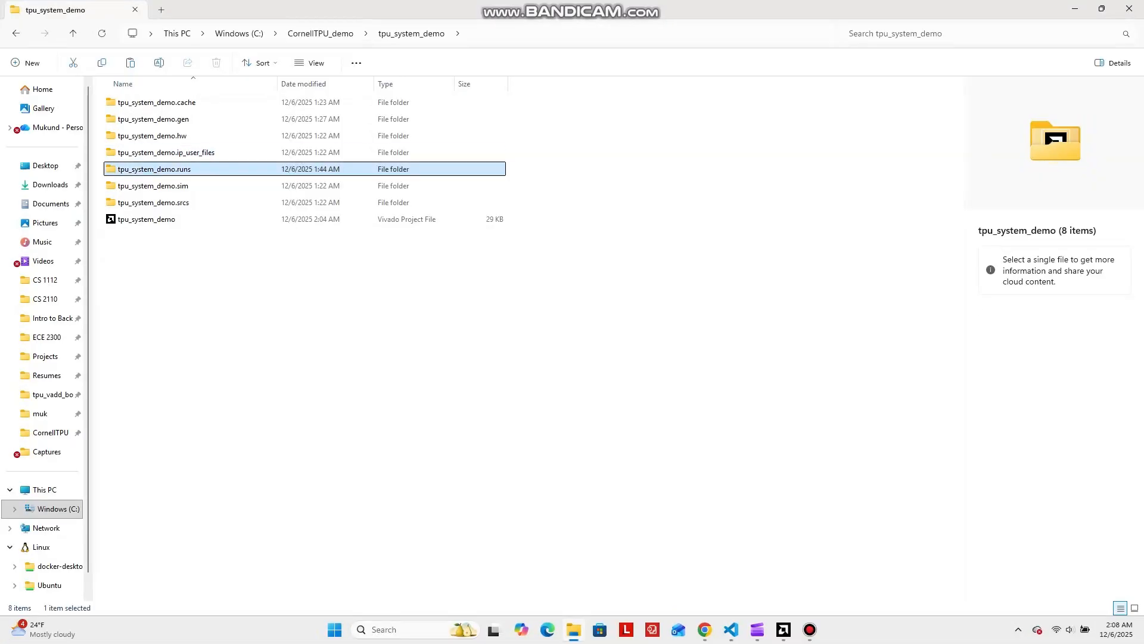
click(179, 219)
key(Return)
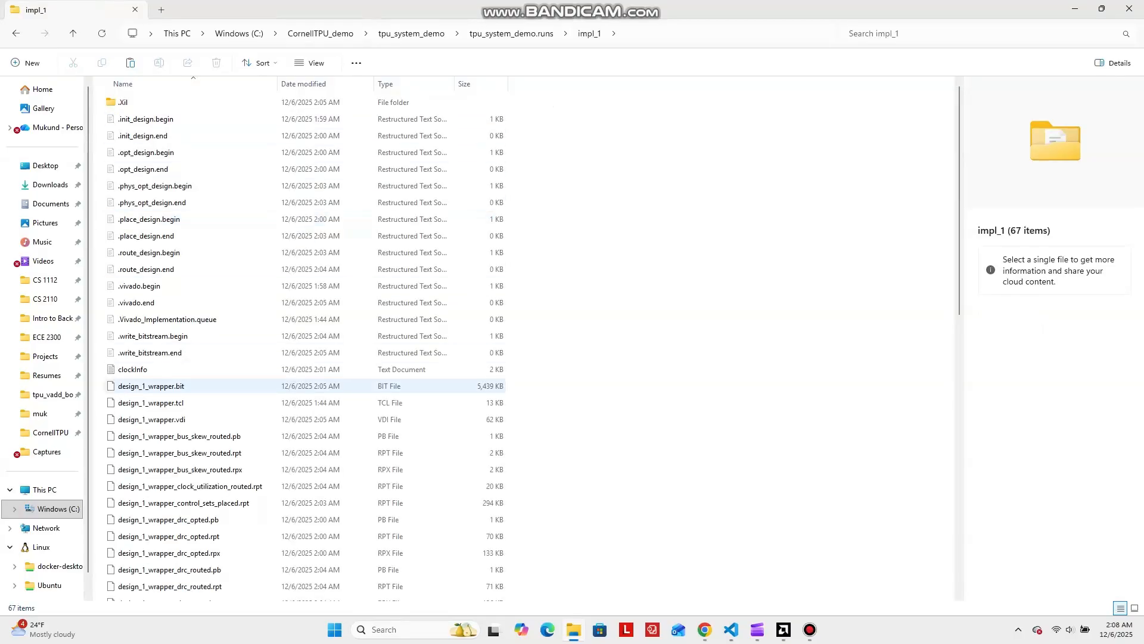
right_click(200, 386)
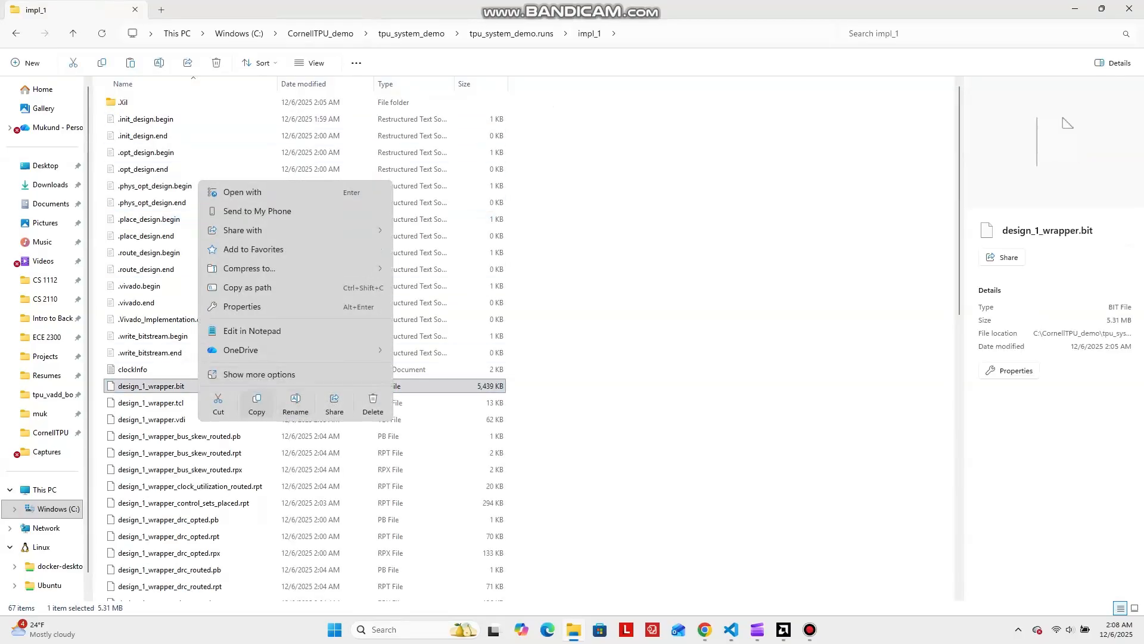
click(257, 404)
Paste design_1_wrapper.bit into the tpu_deploy folder under CornellTPU_demo/CornellTPU/compiler.
key(alt+Up)
key(alt+Up)
key(alt+Up)
key(alt+Up)
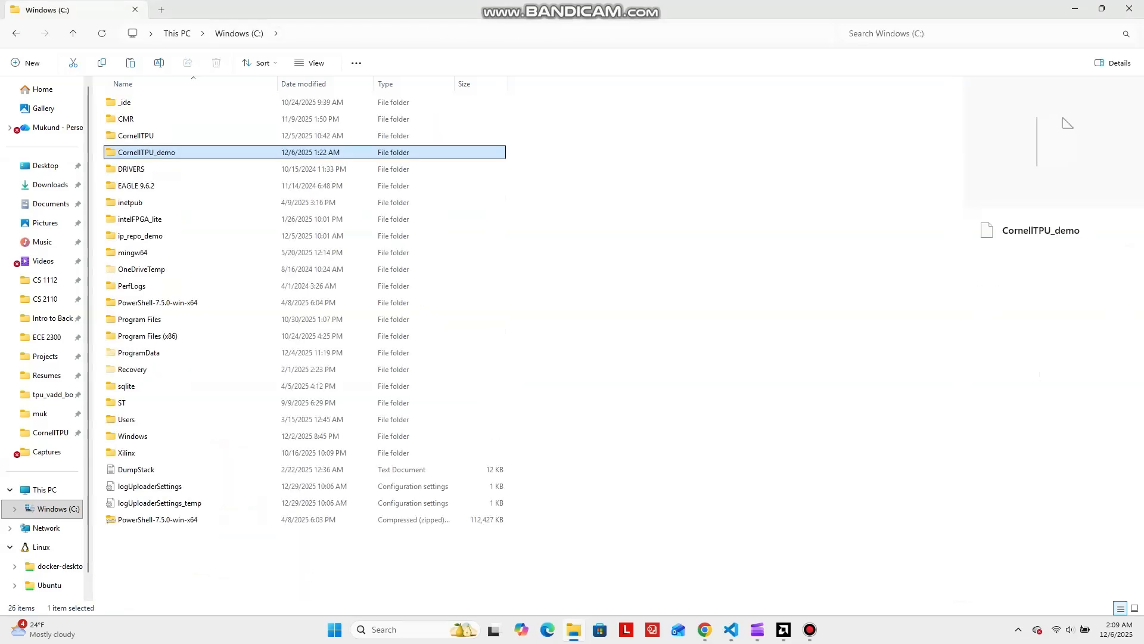
key(Return)
double_click(138, 102)
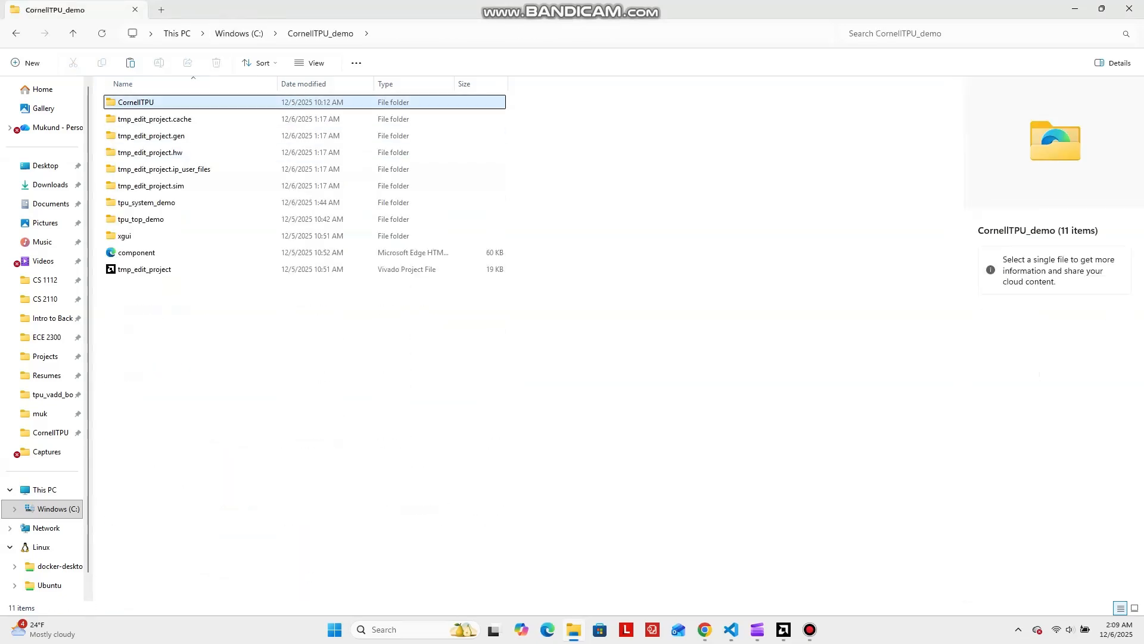
double_click(135, 119)
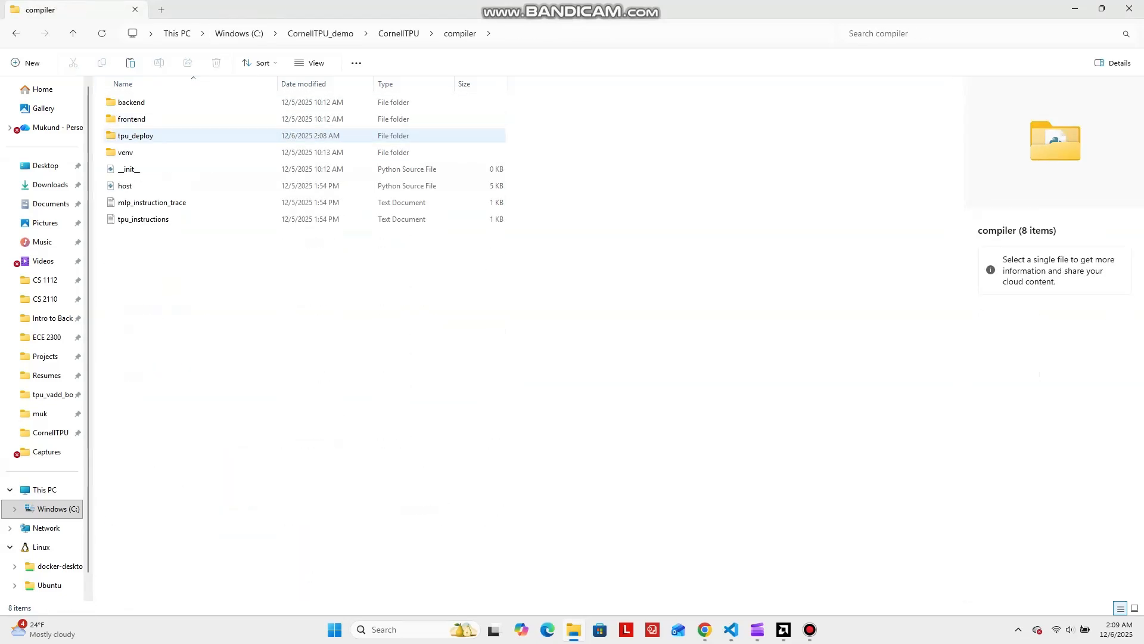
double_click(134, 135)
right_click(177, 210)
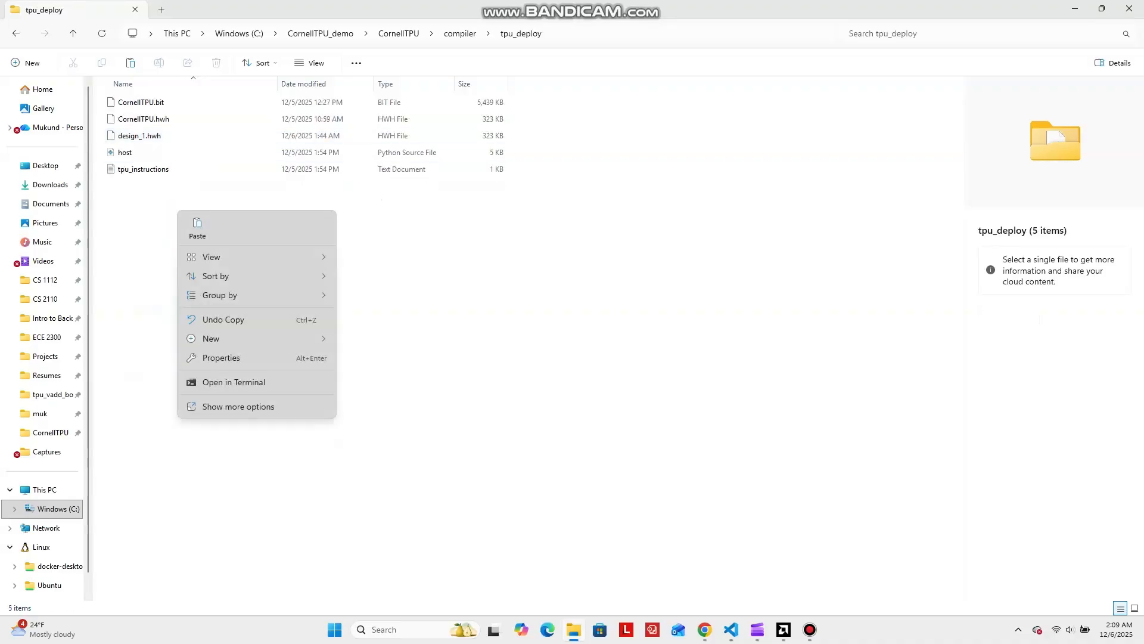
click(197, 229)
click(197, 233)
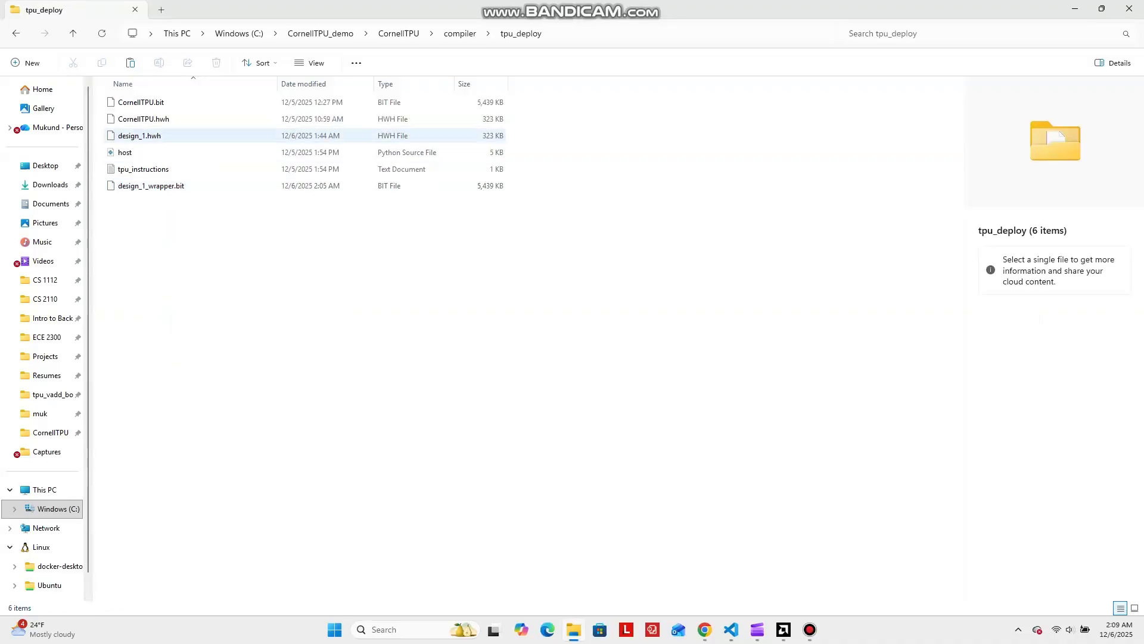
Delete the old CornellTPU.bit and CornellTPU.hwh files from the tpu_deploy folder.
click(173, 103)
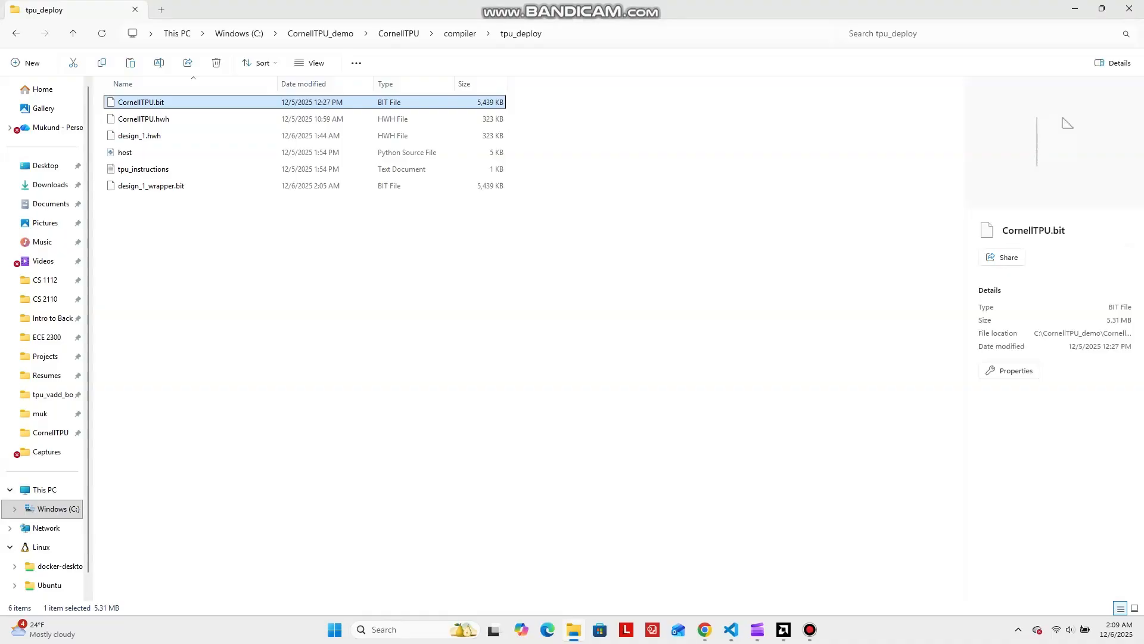
key(shift+Down)
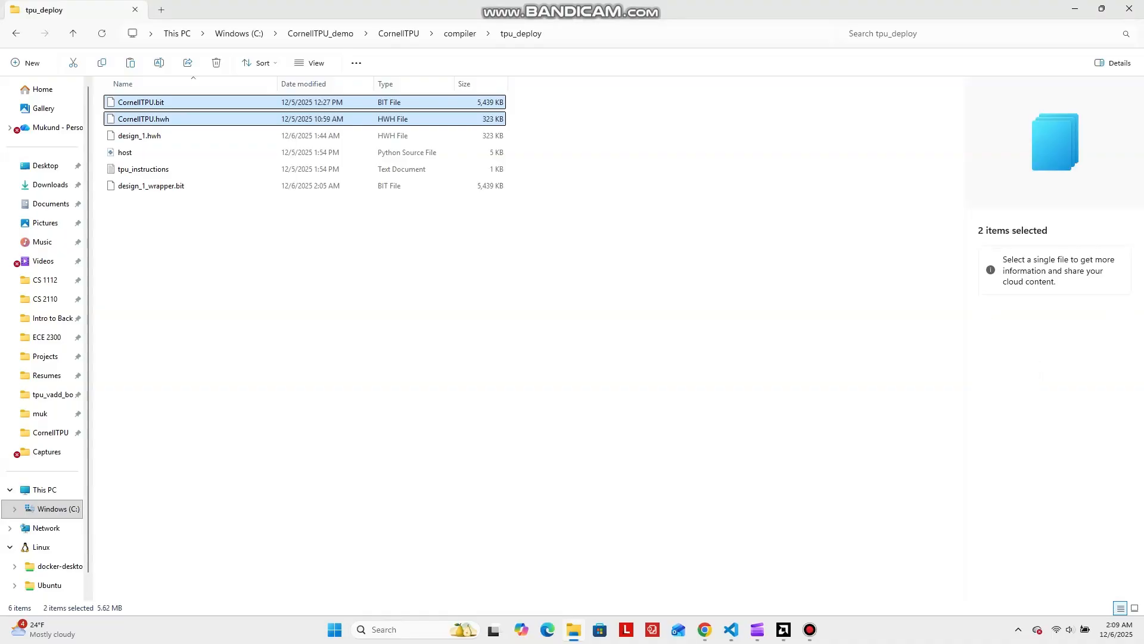
key(BackSpace)
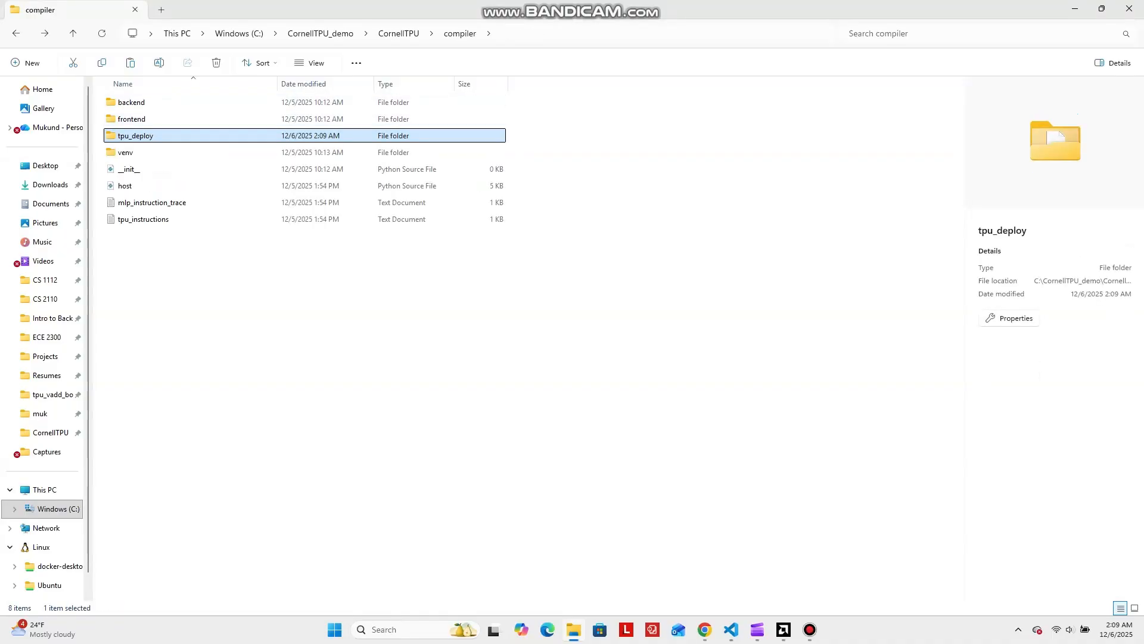
key(Return)
key(Up)
key(Up)
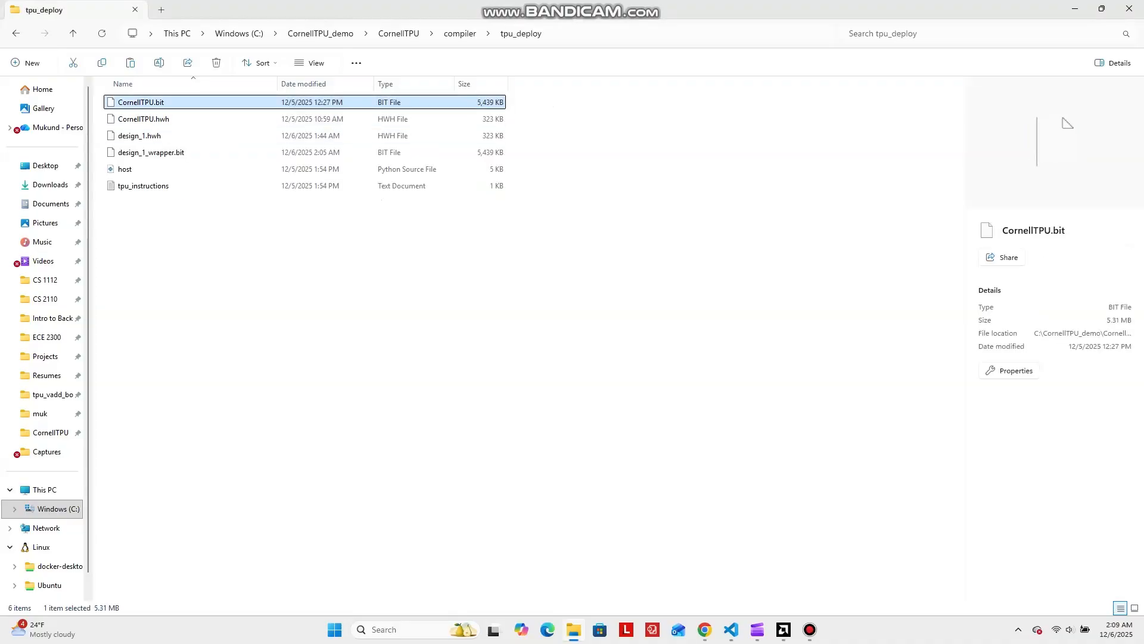
key(shift+F10)
key(Delete)
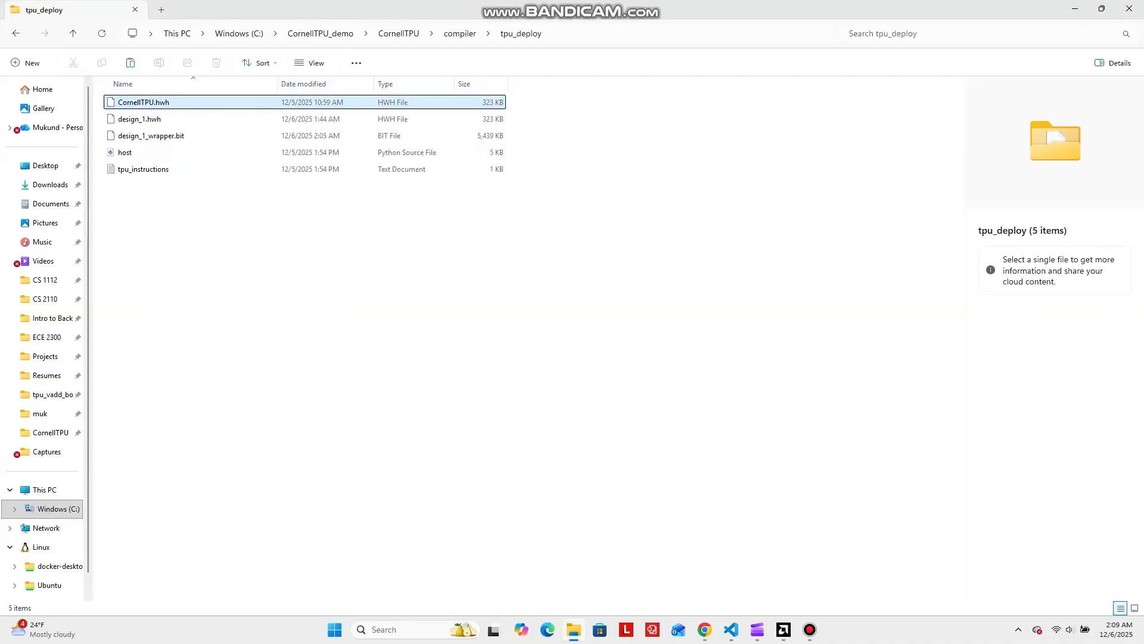
key(shift+F10)
key(Delete)
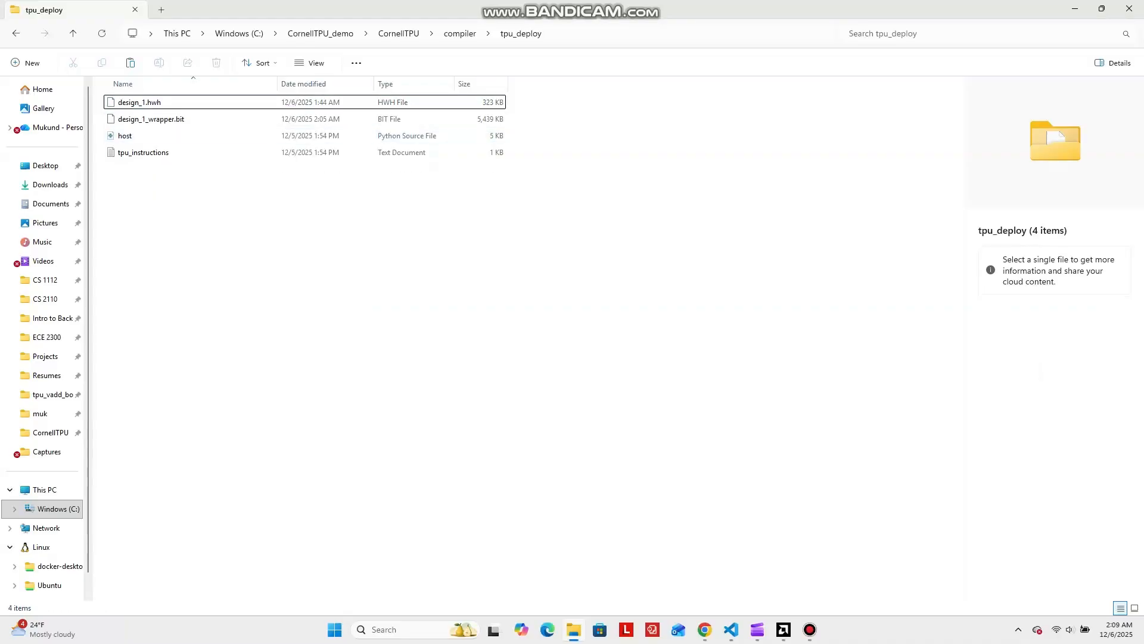
Rename design_1.hwh in the tpu_deploy folder to CornellTPU.hwh.
key(Up)
key(shift+F10)
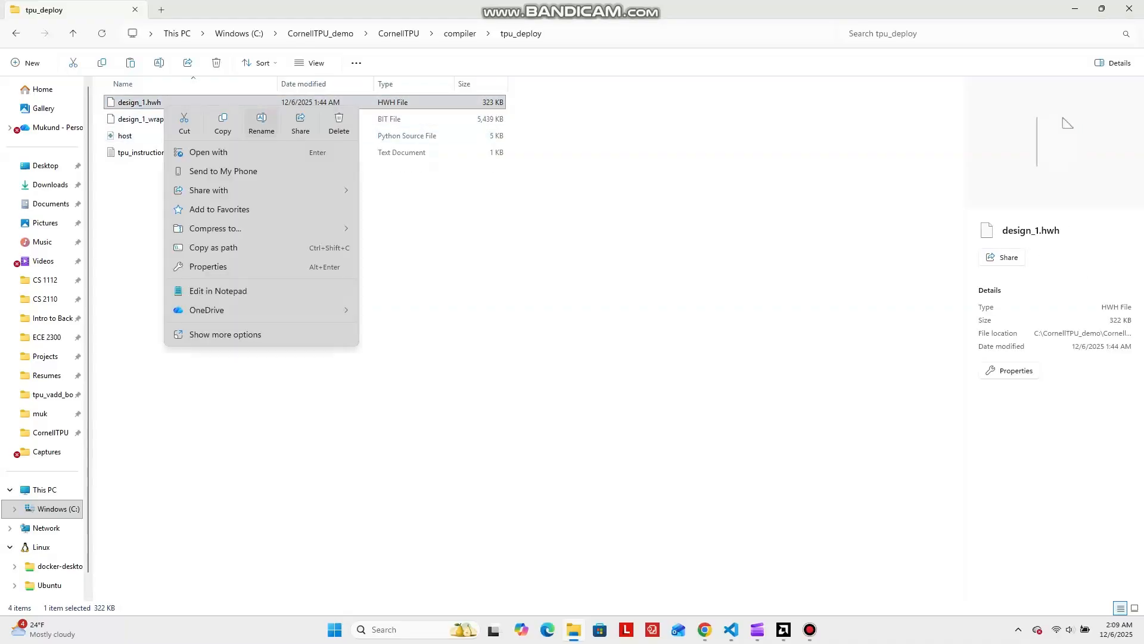
key(F2)
text(CornellTPU)
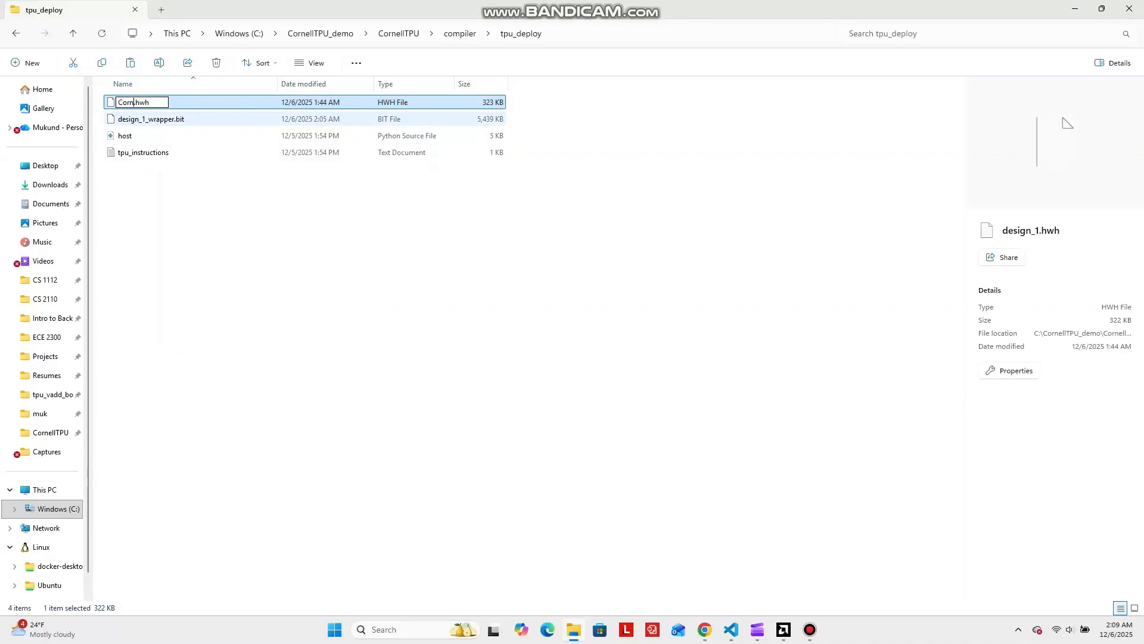
key(Return)
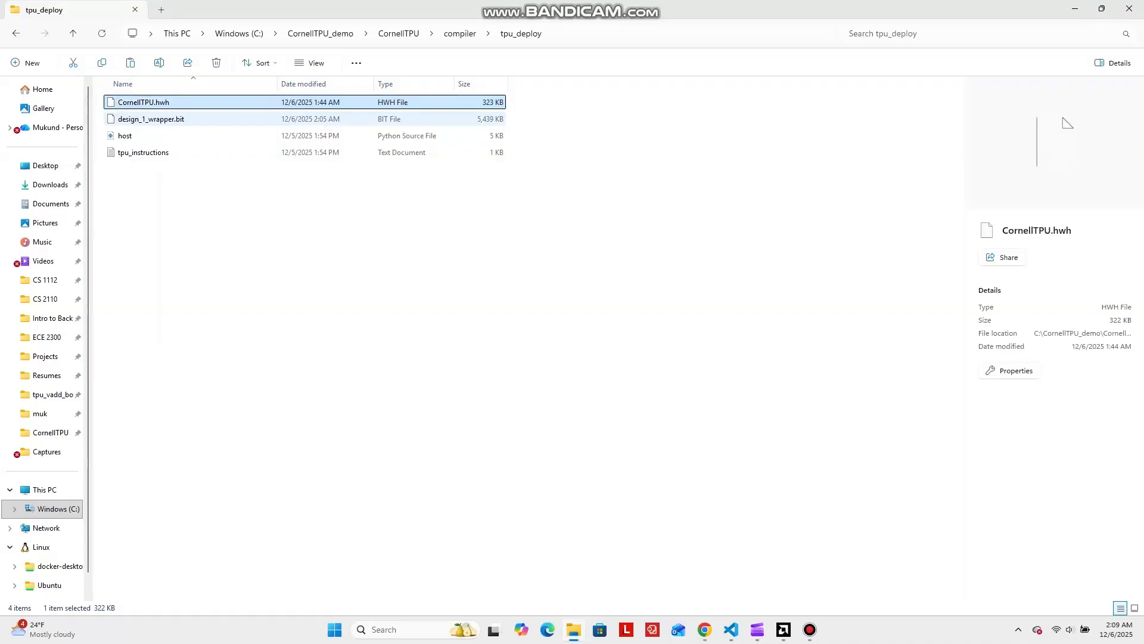
Rename design_1_wrapper.bit in the tpu_deploy folder to CornellTPU.bit.
key(Down)
key(shift+F10)
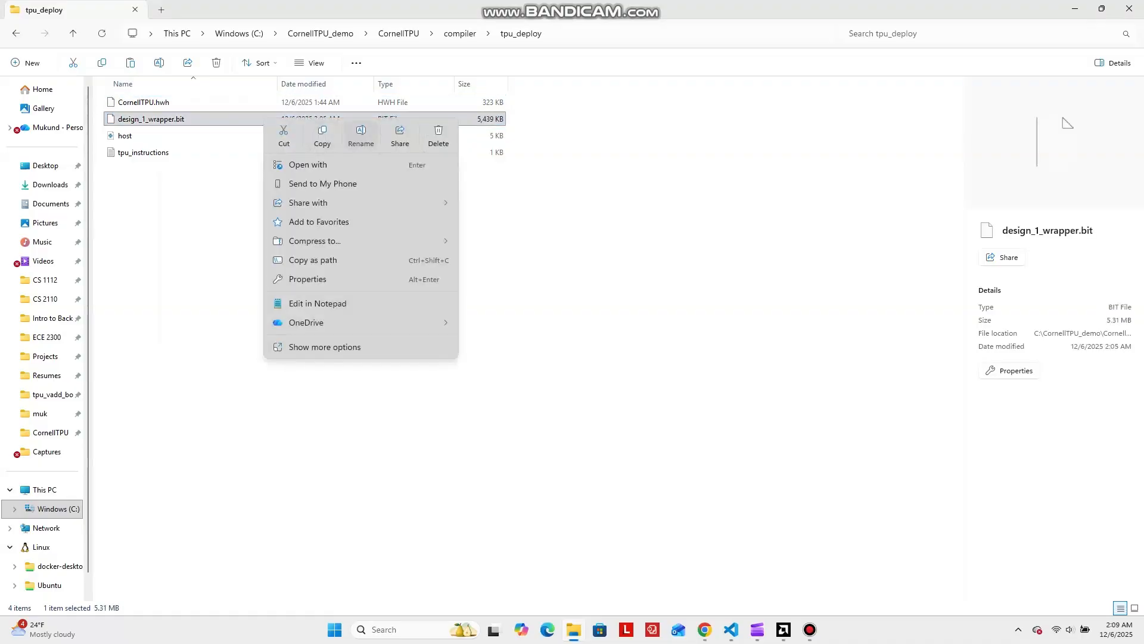
key(F2)
text(Corn)
text(ellTPU.bit)
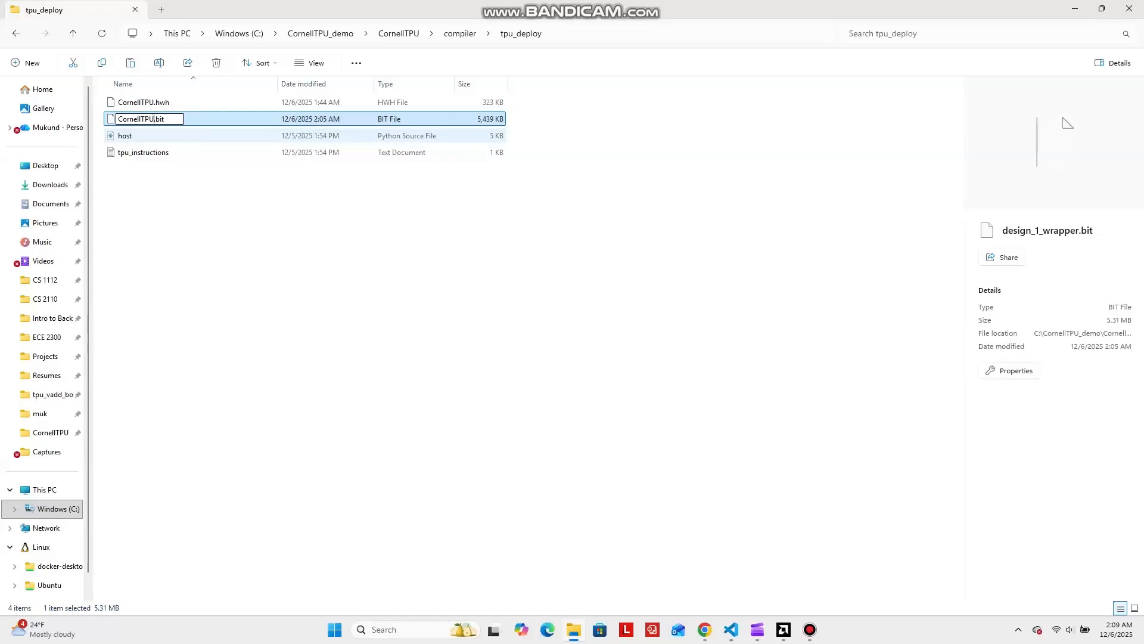
key(Return)
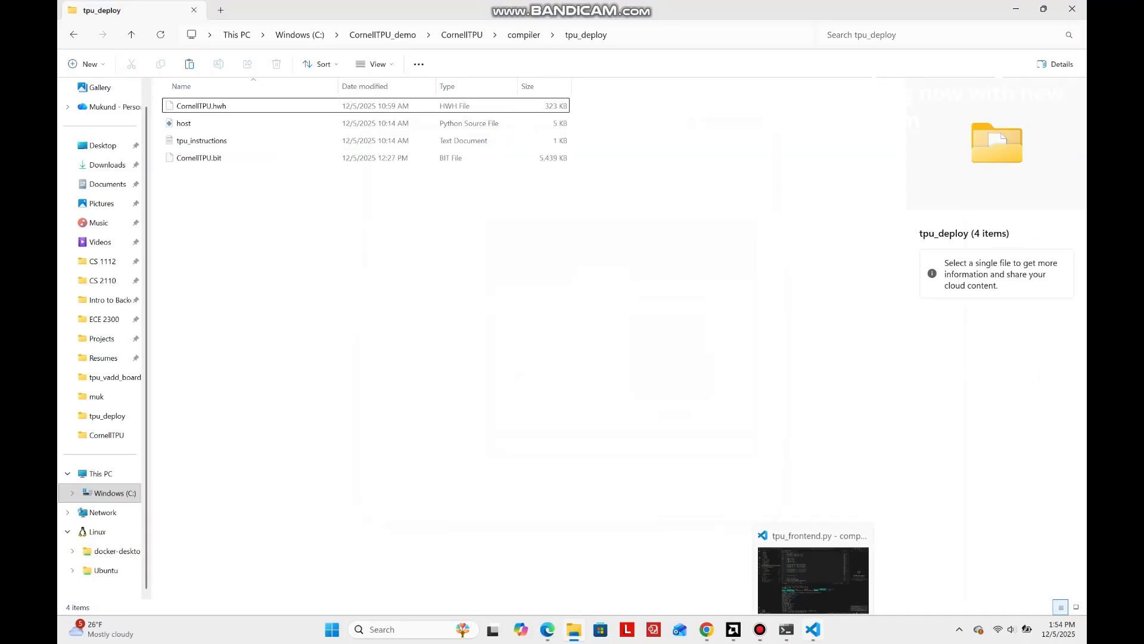
Switch to the compiler project in Visual Studio Code and clear the terminal.
click(814, 630)
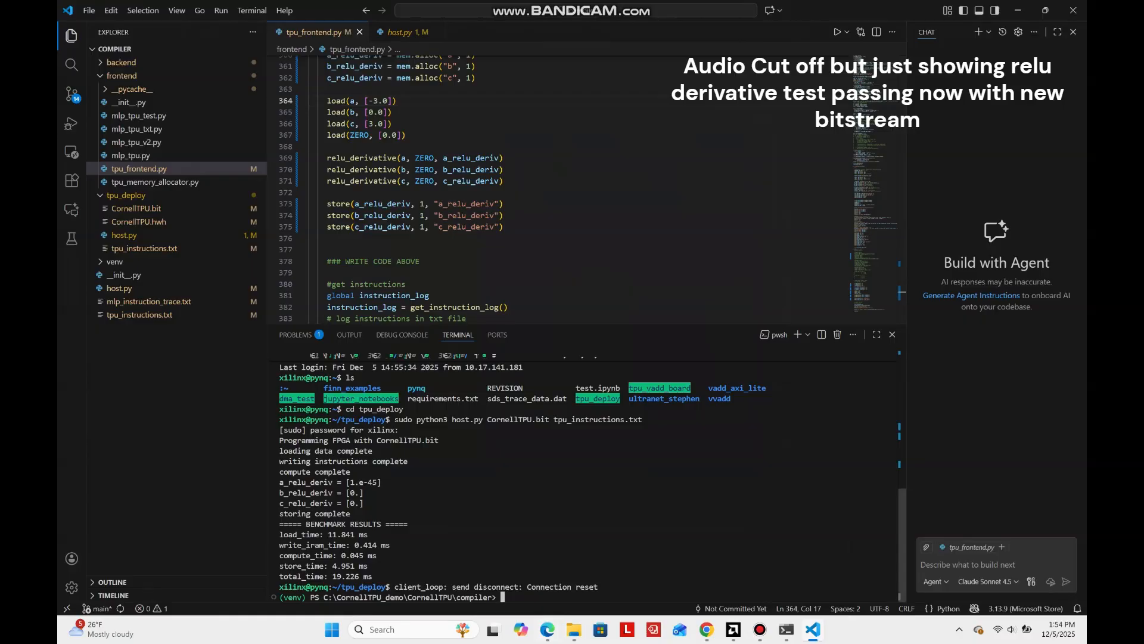
text(clear)
key(Return)
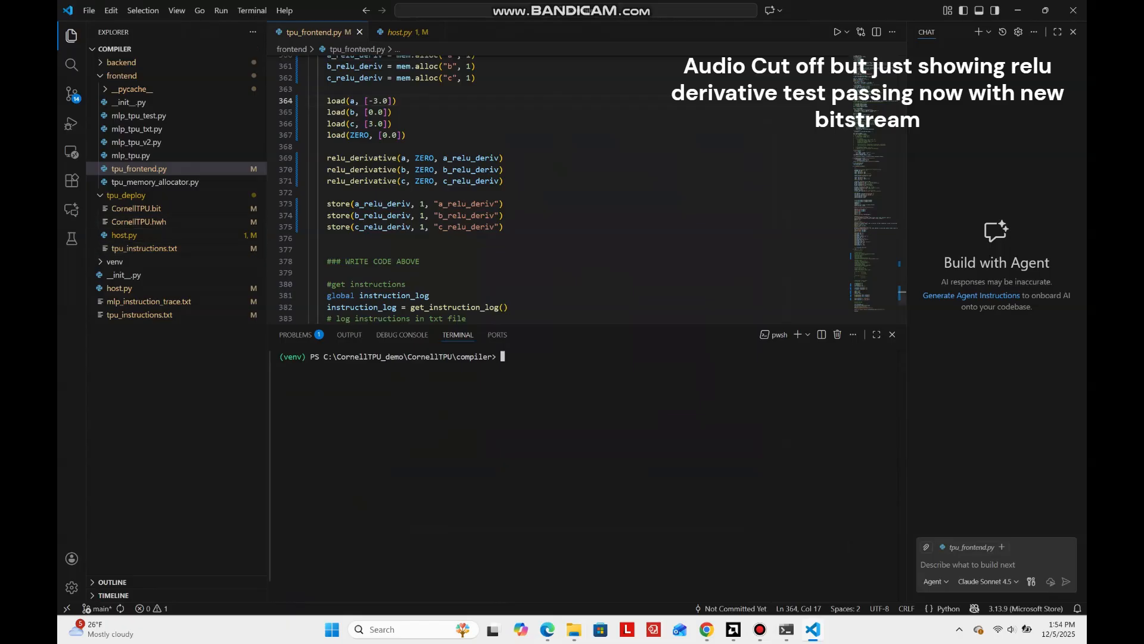
Review the relu derivative test in tpu_frontend.py and run it with "python -m frontend.tpu_frontend".
scroll(560, 191, down, 3)
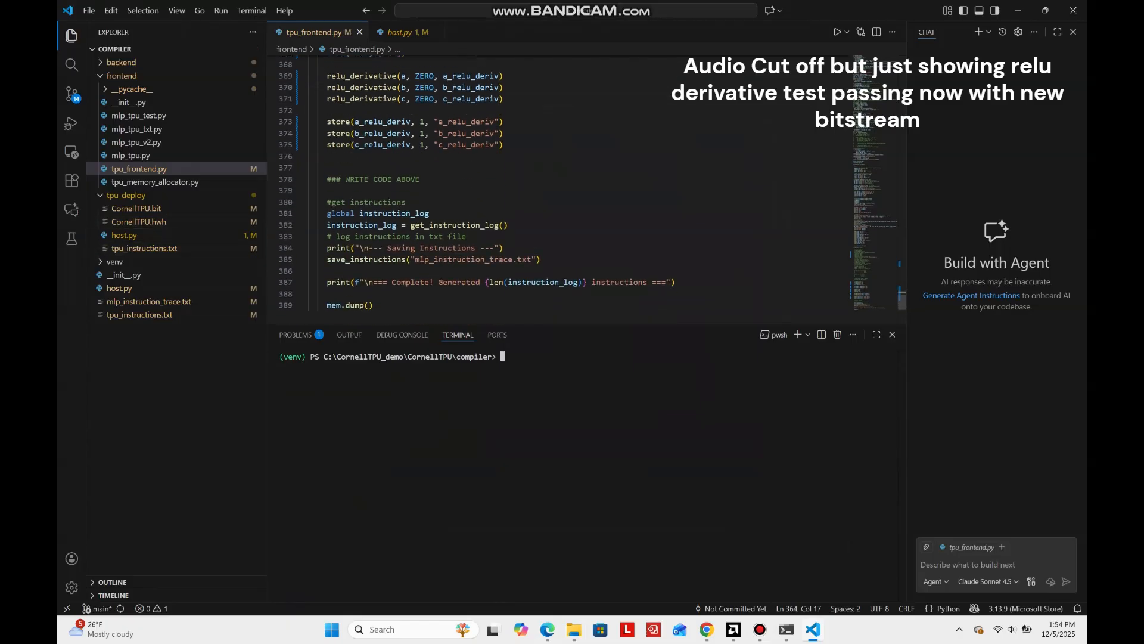
scroll(560, 191, up, 7)
scroll(561, 191, down, 2)
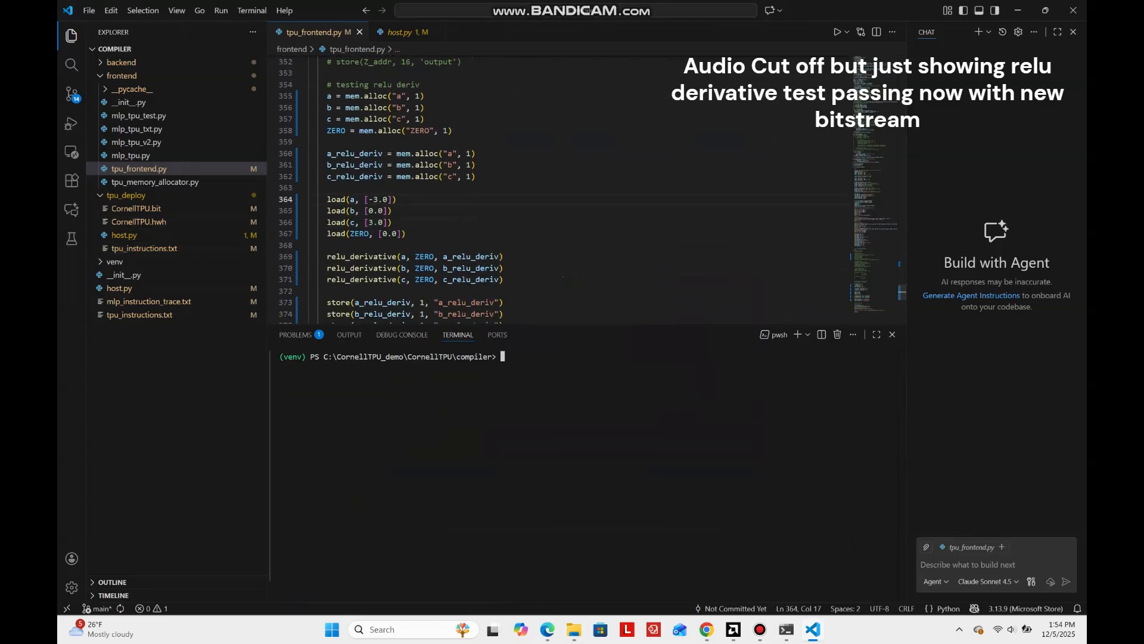
text(python -)
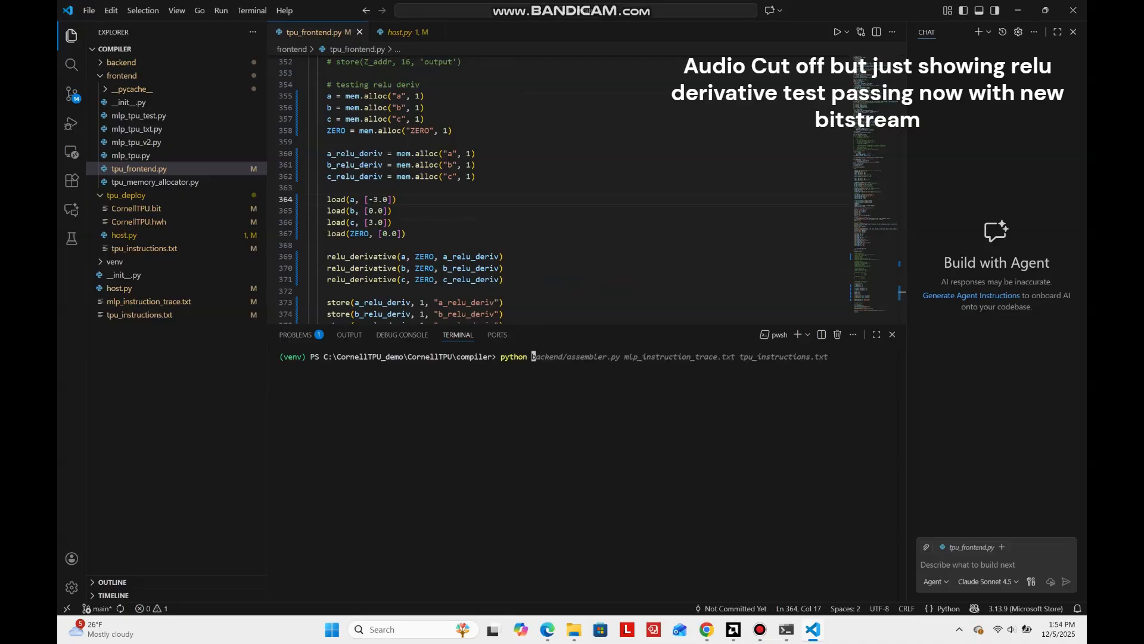
key(Right)
key(Return)
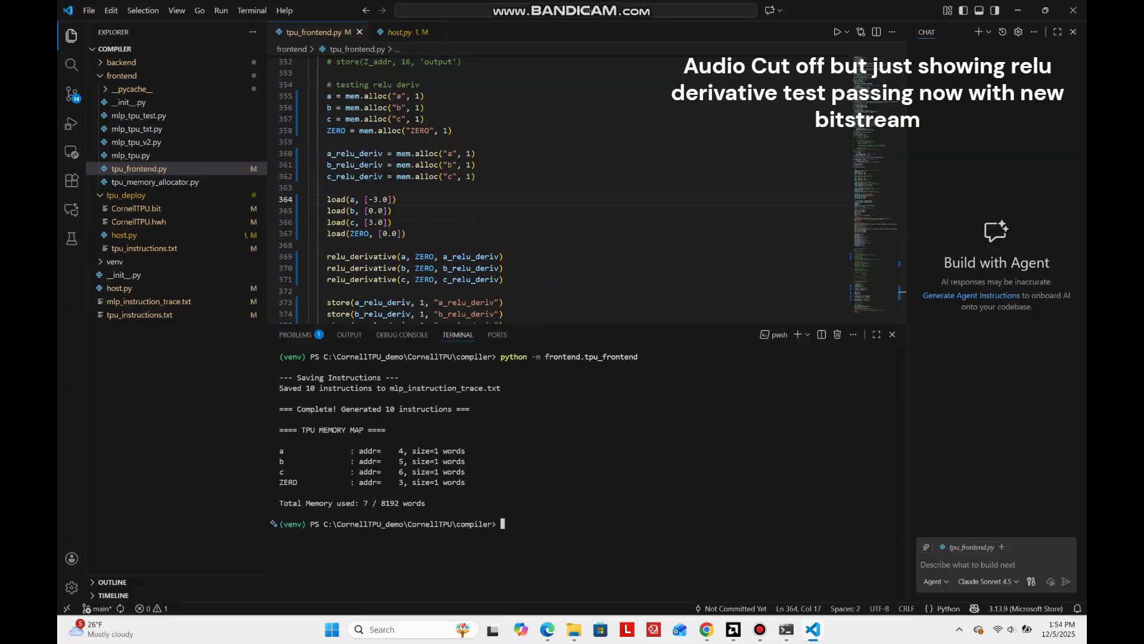
Assemble the instruction trace by running "python backend/assembler.py mlp_instruction_trace.txt tpu_instructions.txt".
text(python ba)
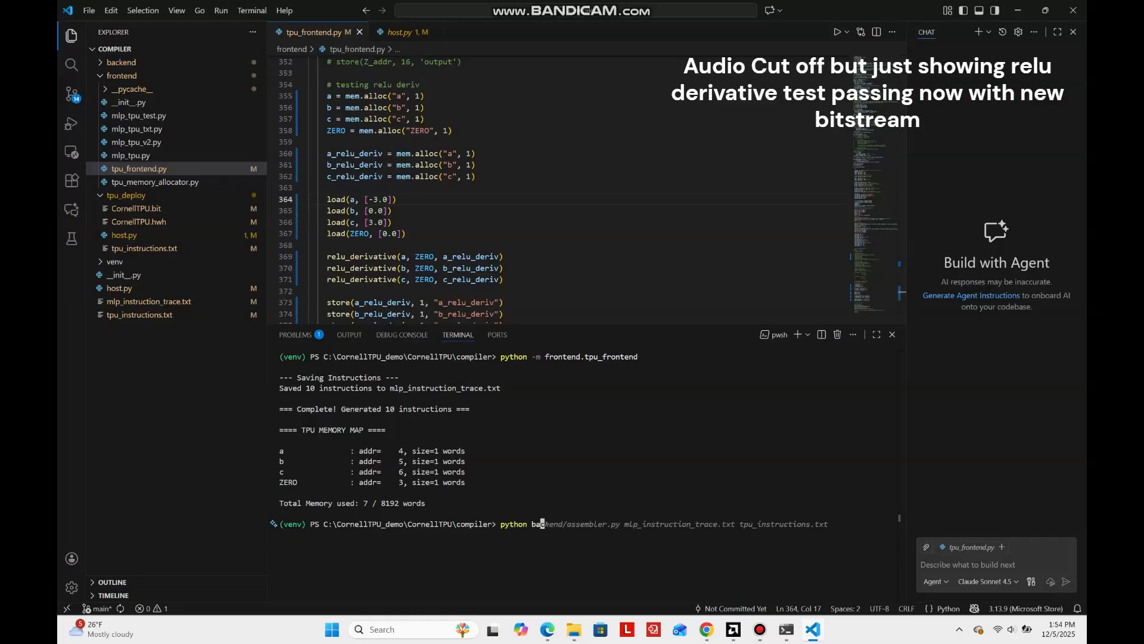
key(Right)
key(Return)
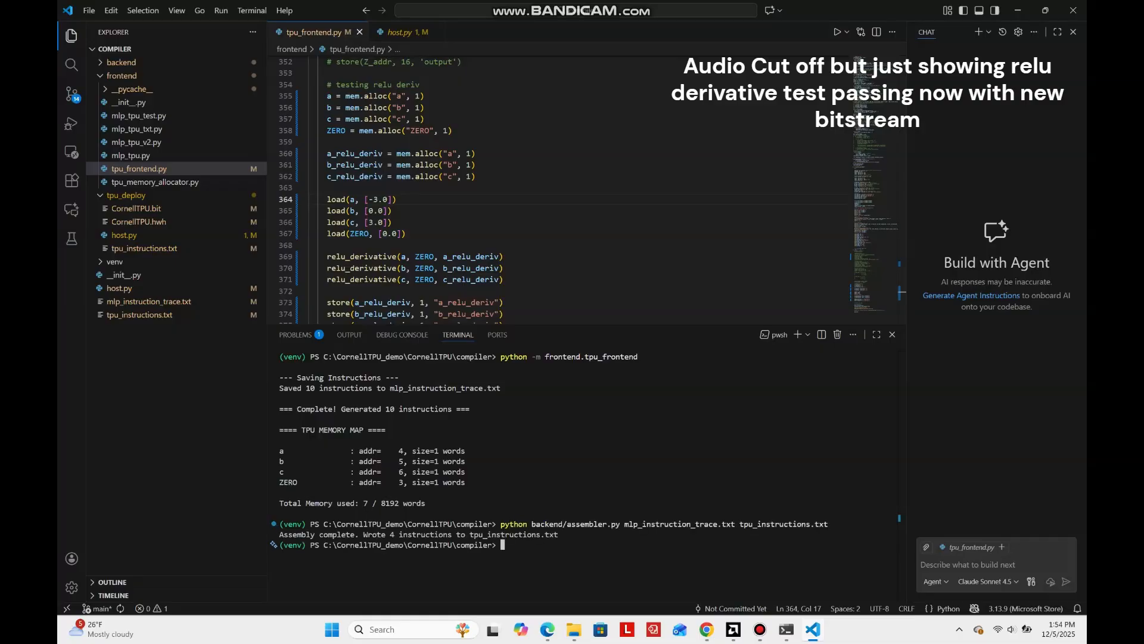
text(scp -r .\tpu_deploy\ xilinx@132.236.59.64:~)
key(Return)
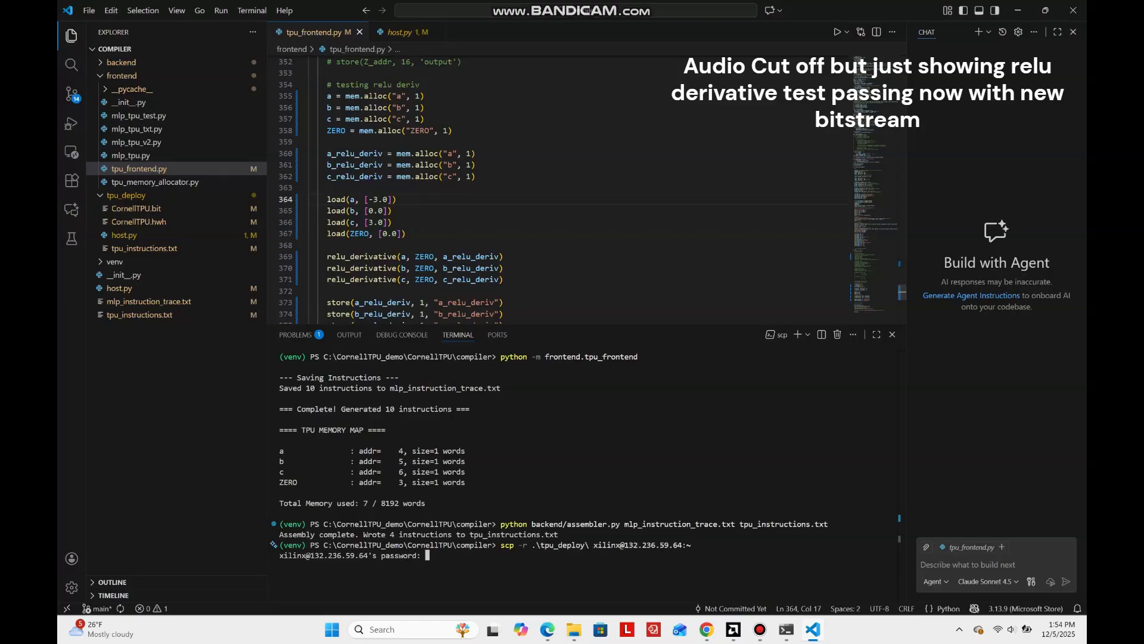
drag(587, 323, 587, 140)
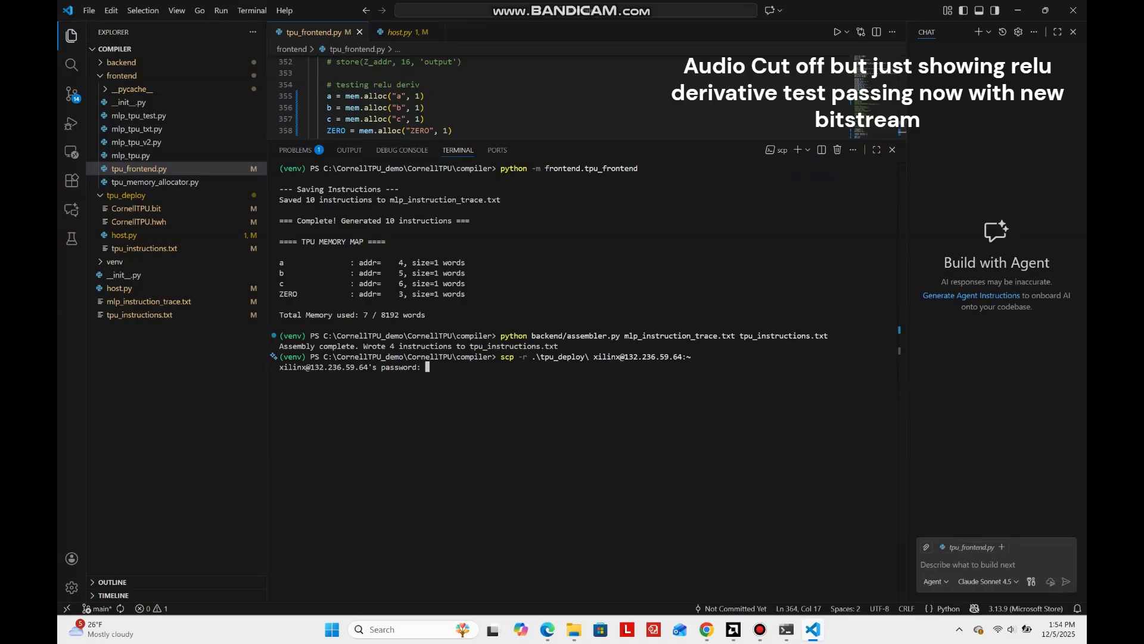
key(Return)
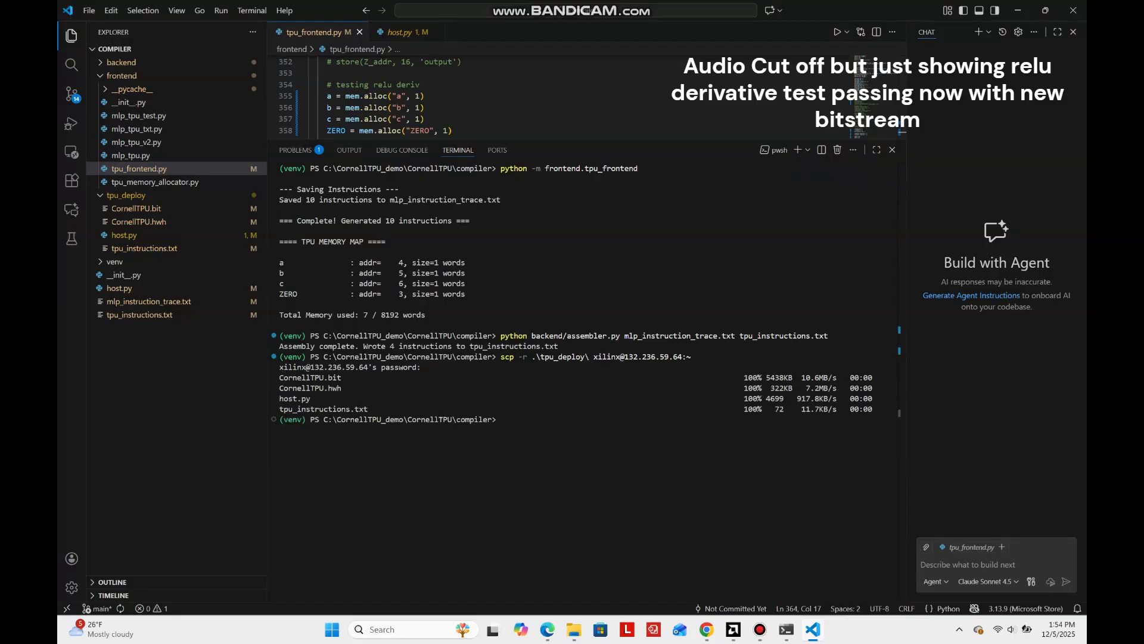
text(ssh xilinx@132.236.59.64)
key(Return)
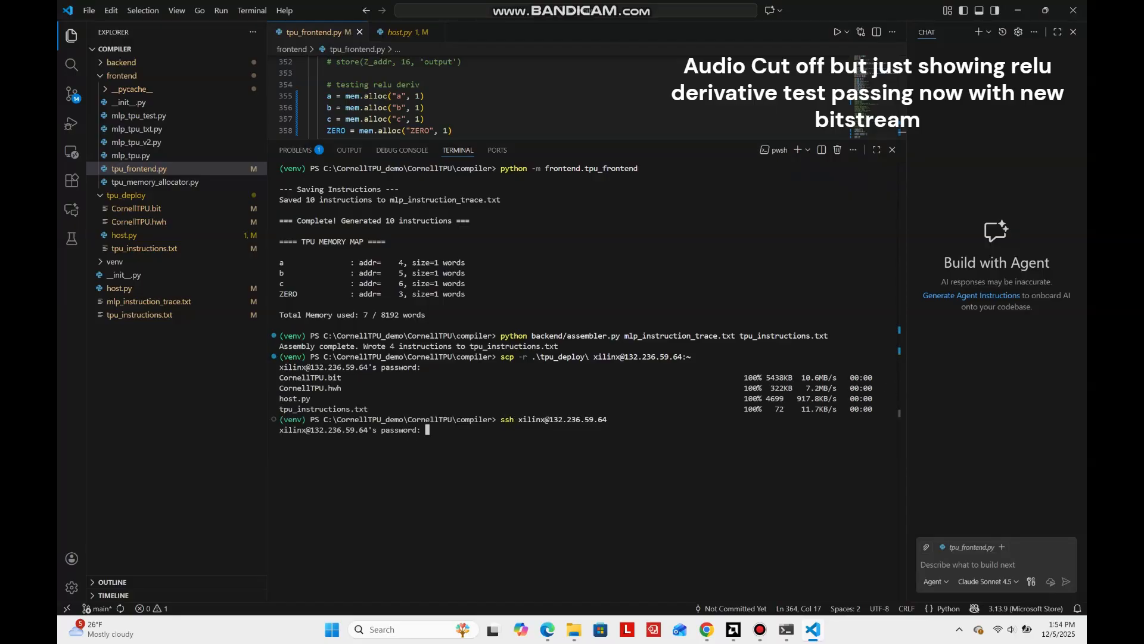
key(Return)
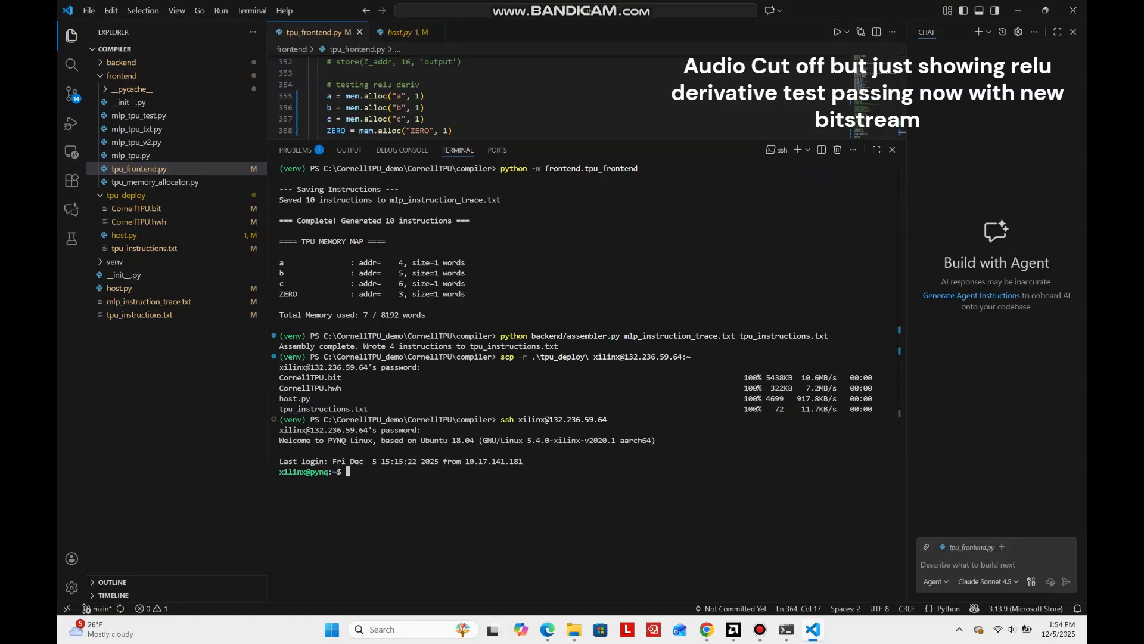
Change to tpu_deploy on the board and run "sudo python3 host.py CornellTPU.bit tpu_instructions.txt", entering the sudo password.
text(cd tpu_deploy)
key(Return)
key(Up)
key(Up)
key(Down)
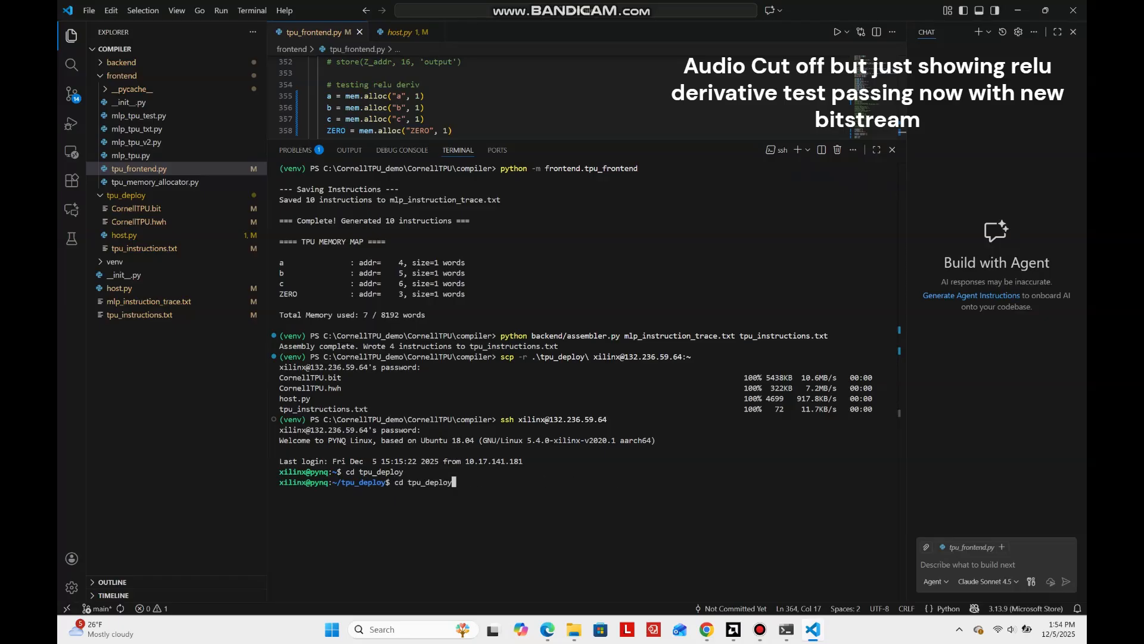
key(Up)
key(Return)
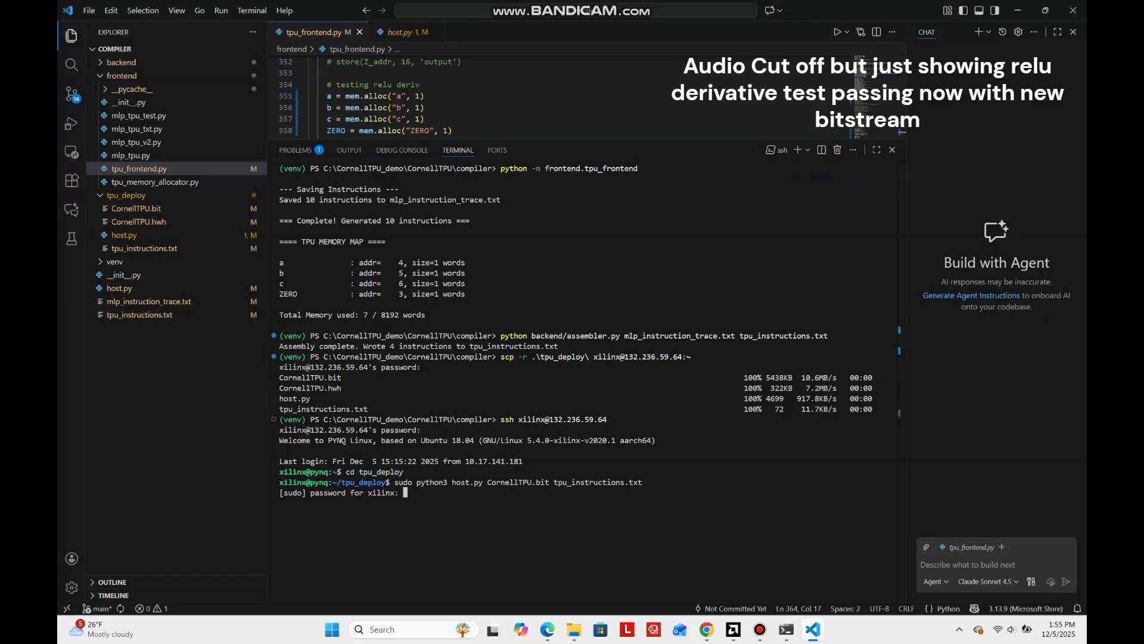
key(Return)
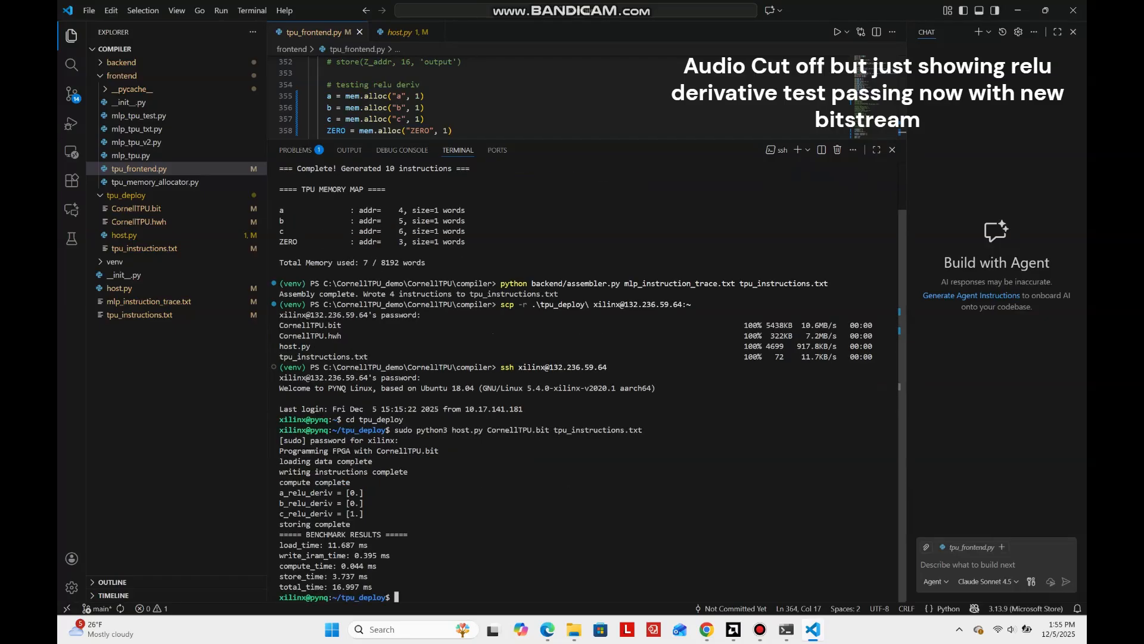
Compare the a, b and c relu_deriv results in the terminal with the relu derivative test inputs in tpu_frontend.py.
drag(382, 524, 279, 493)
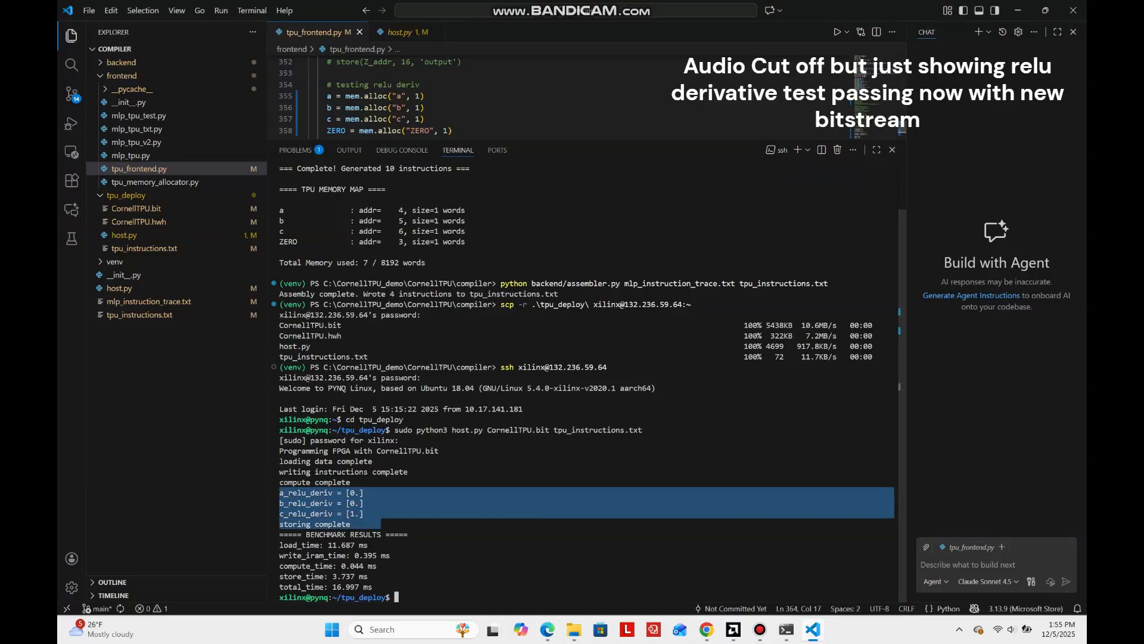
click(309, 138)
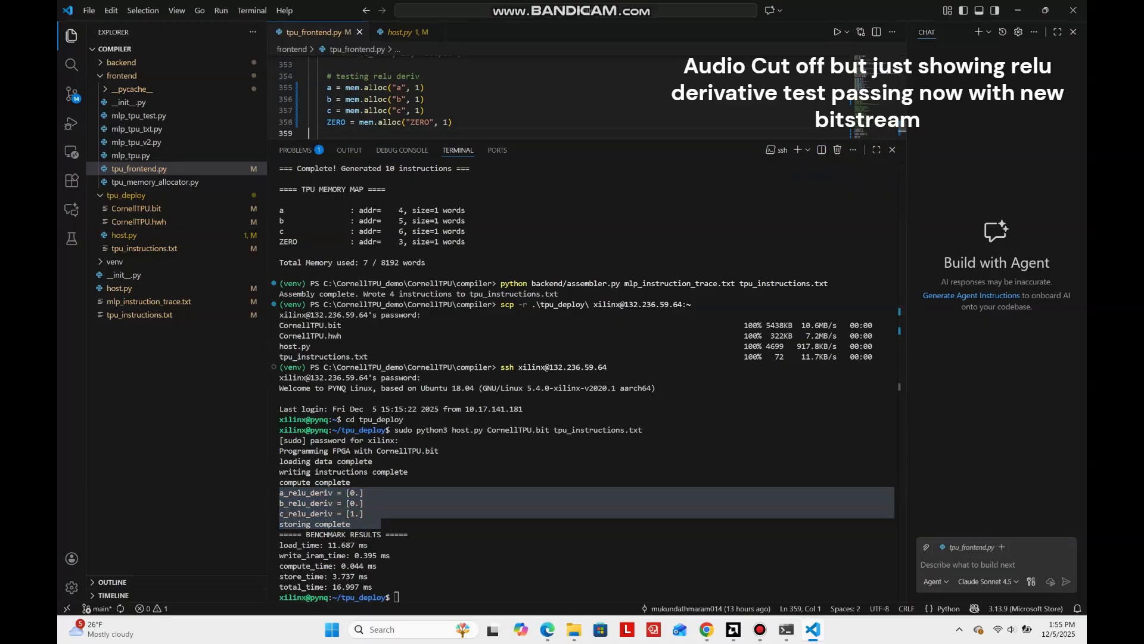
drag(381, 140, 381, 328)
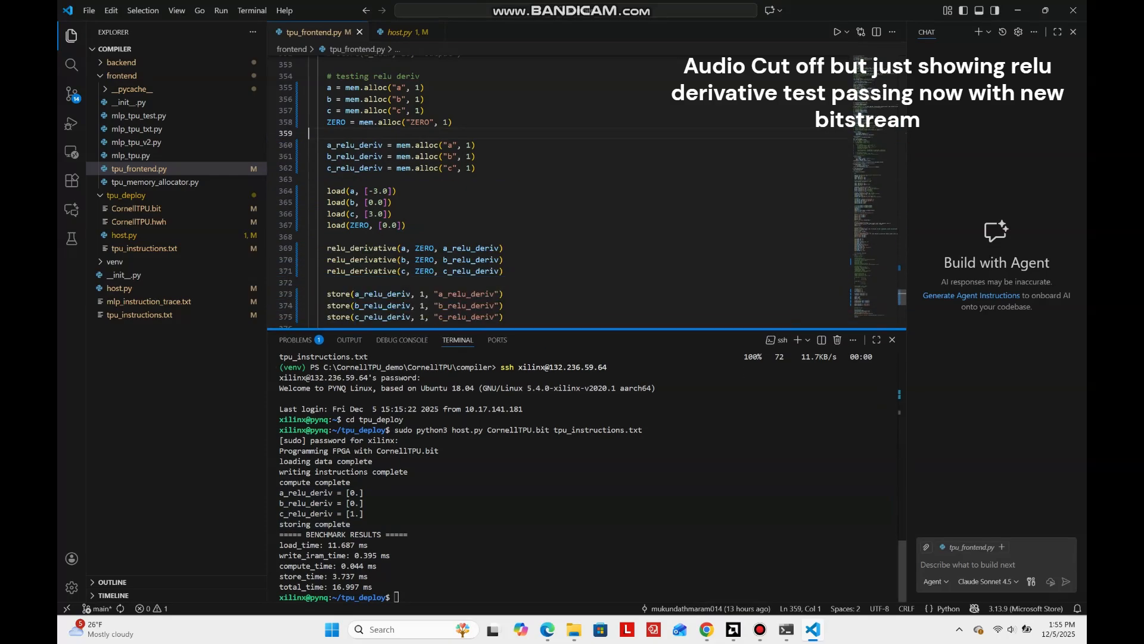